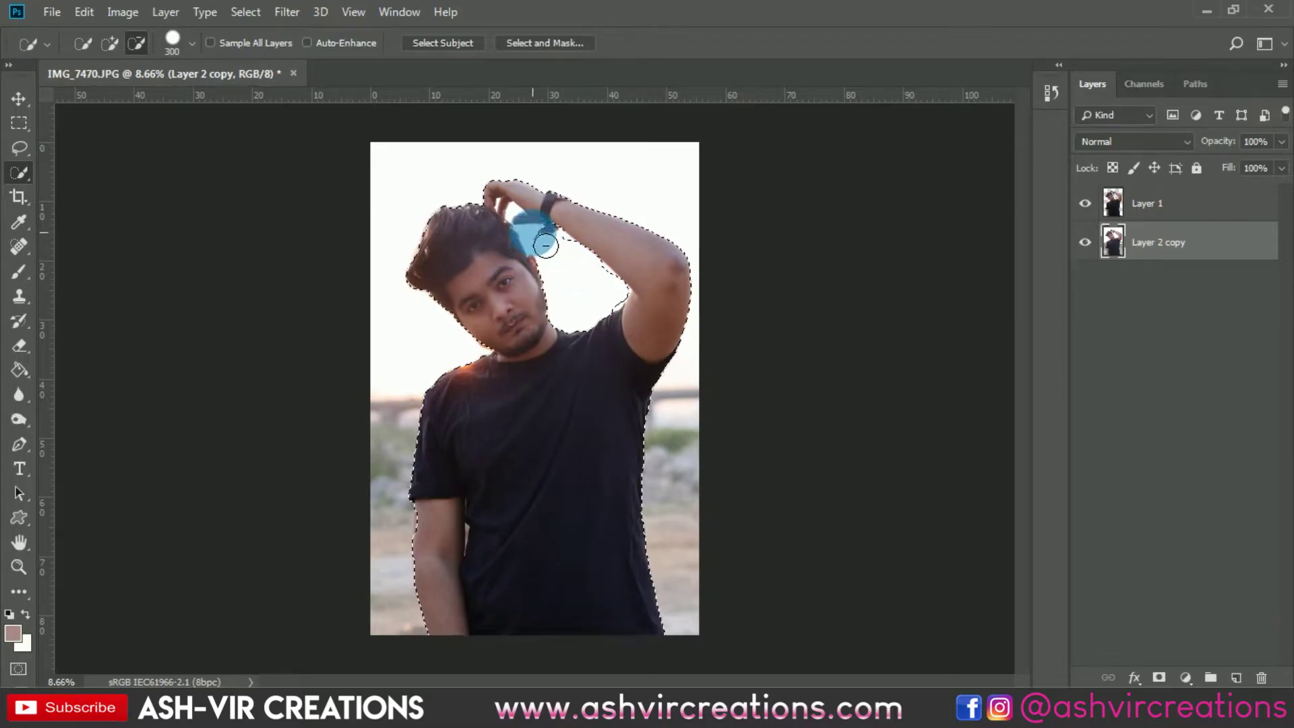
# - Try copying the selected man onto a new layer, delete that copy, and leave the original photo layer visible
pyautogui.rightClick(520, 341)
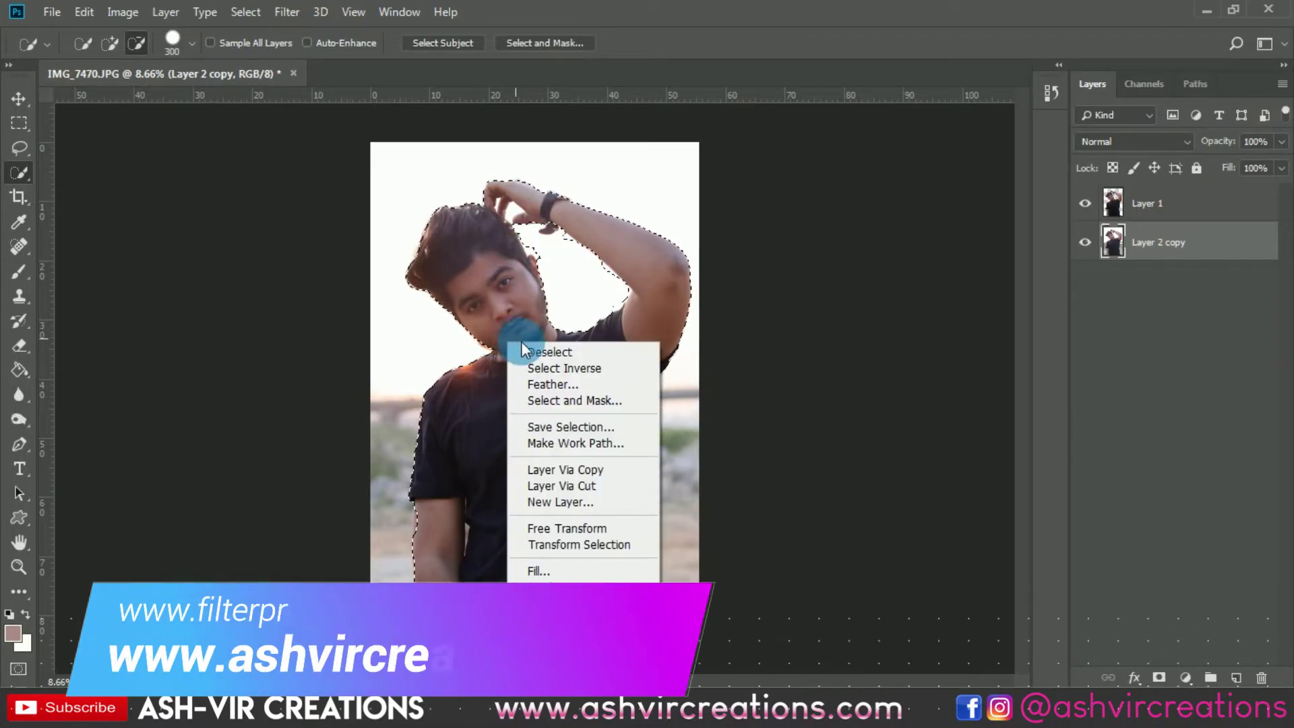
pyautogui.click(569, 470)
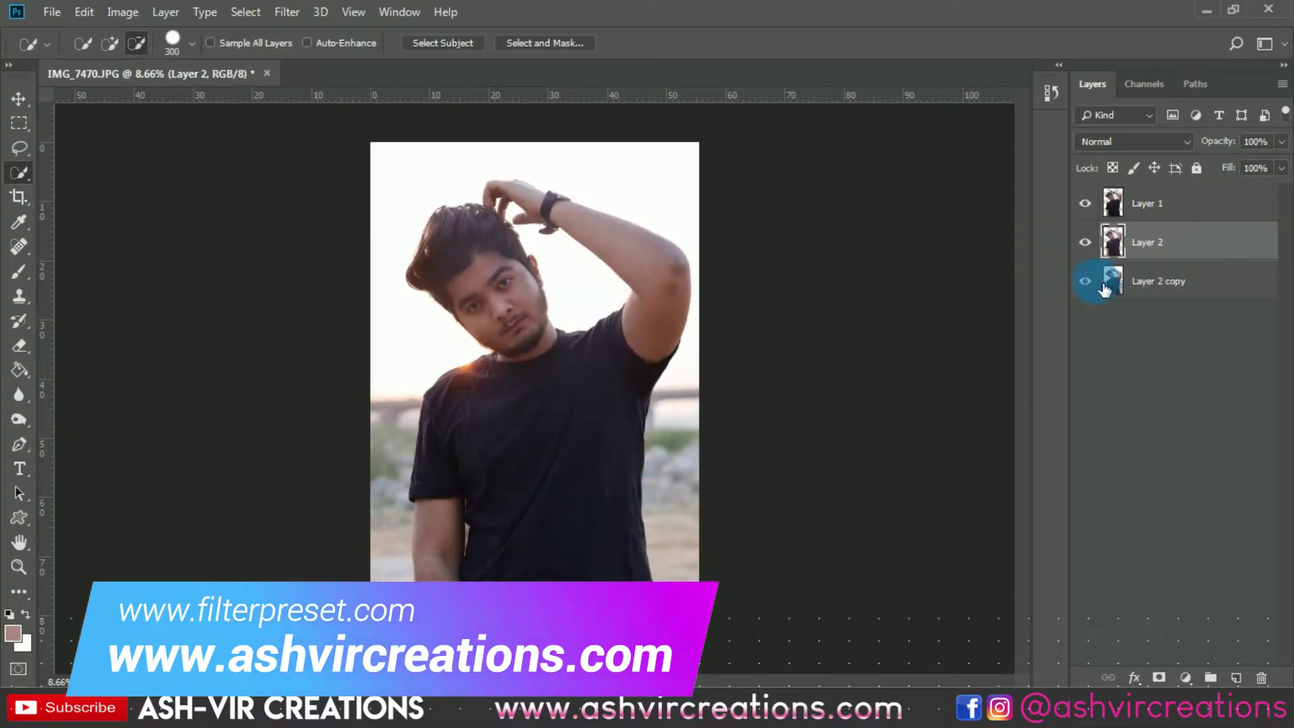
pyautogui.press('Delete')
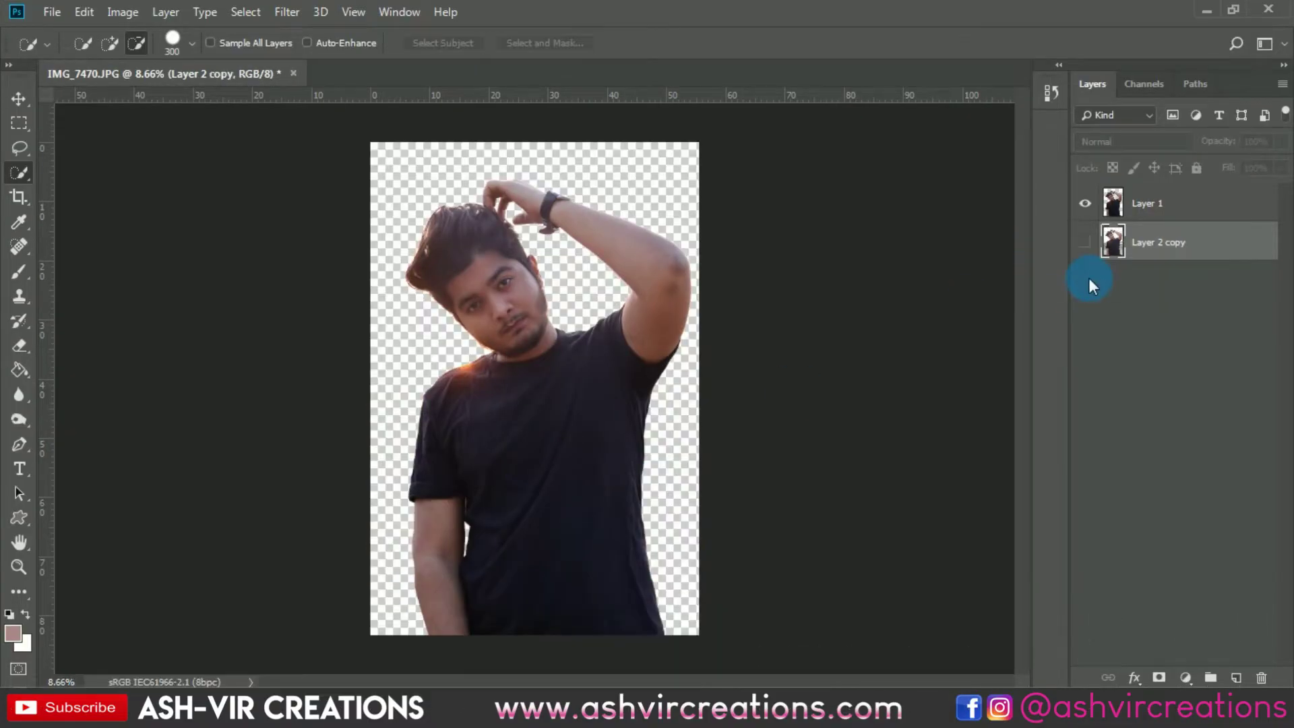
pyautogui.press('v')
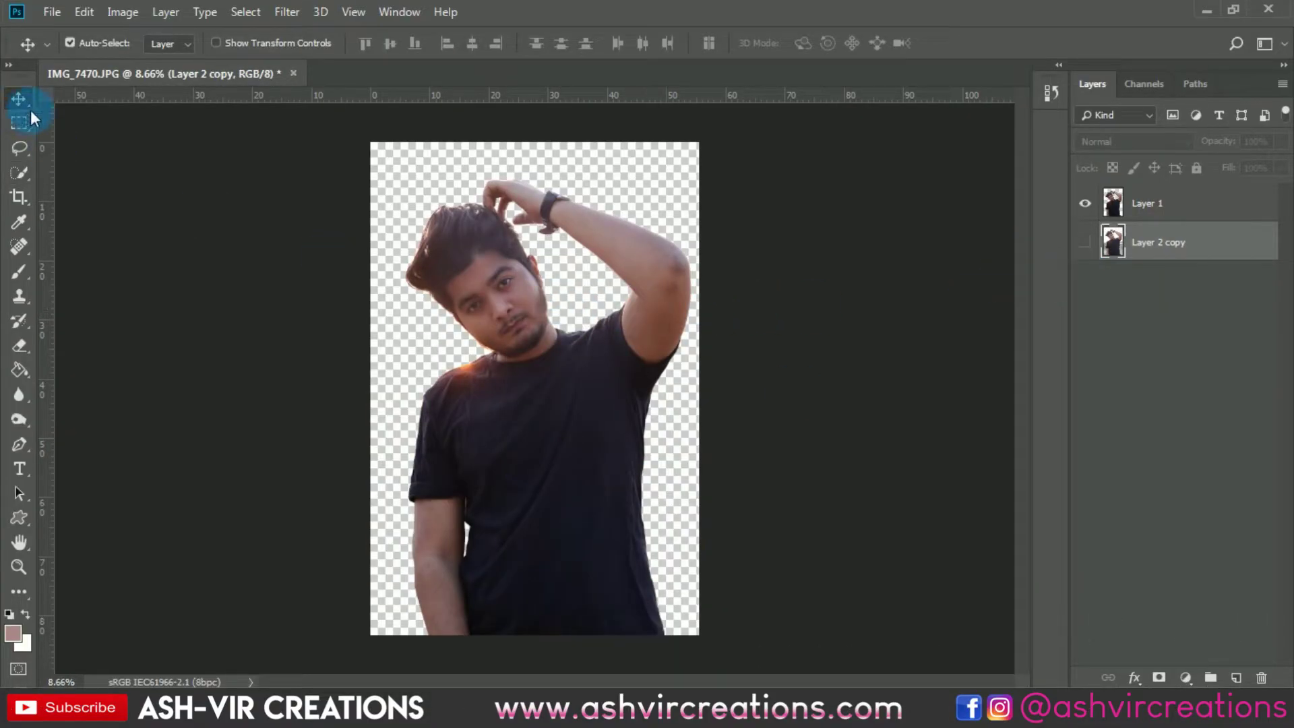
pyautogui.click(1084, 242)
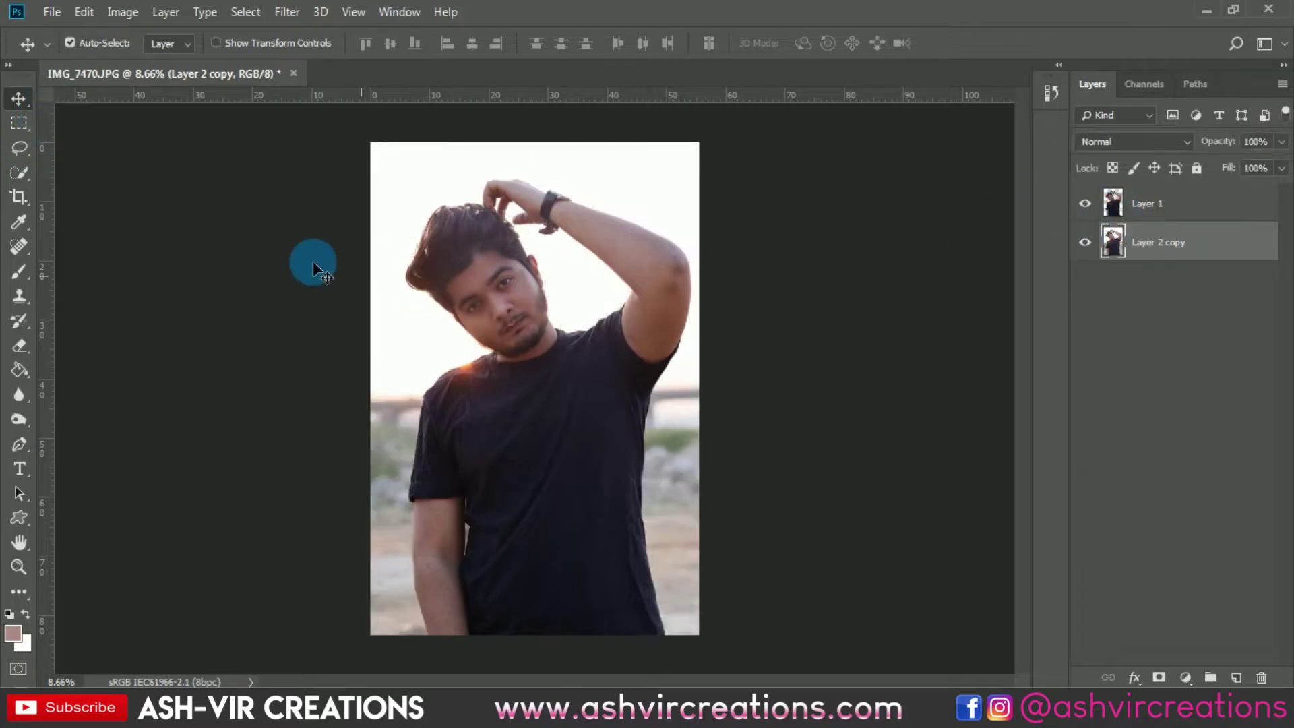
# - Crop to the 4 : 5 (8 : 10) ratio, extending the canvas above and on both sides of the photo
pyautogui.click(30, 199)
pyautogui.click(114, 43)
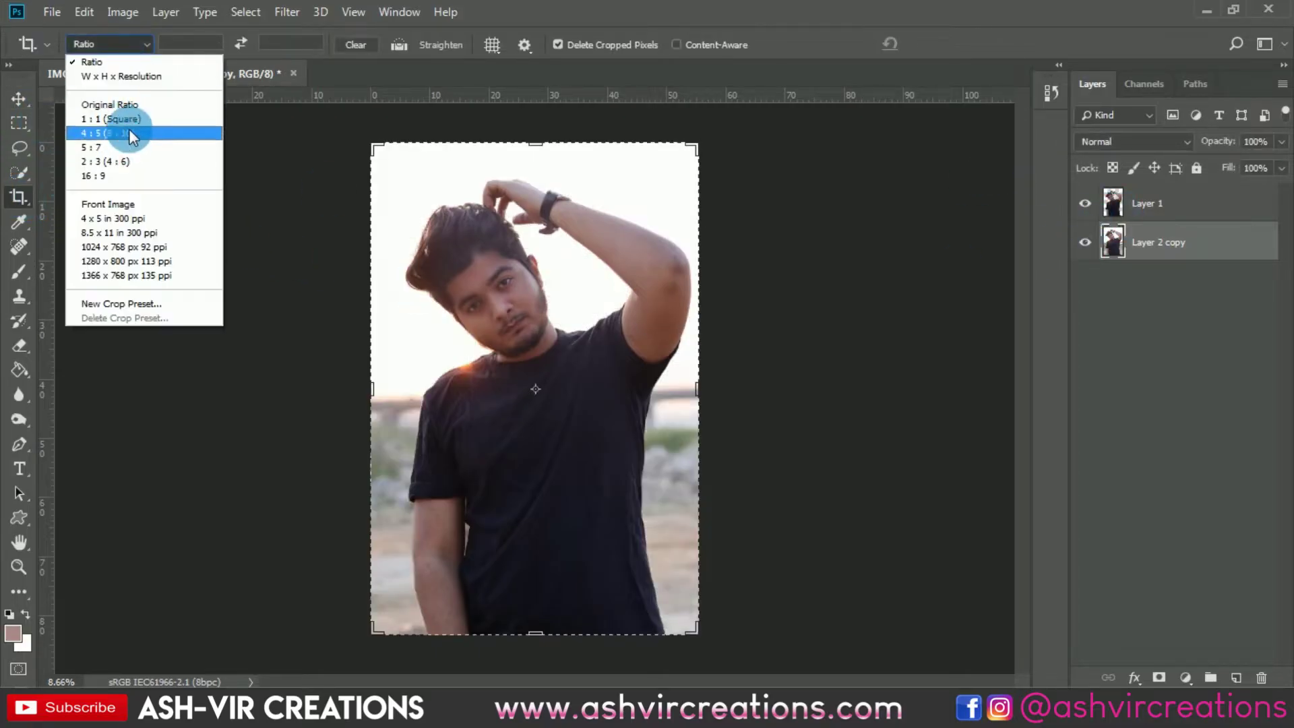
pyautogui.click(129, 134)
pyautogui.scroll(-3, 593, 298)
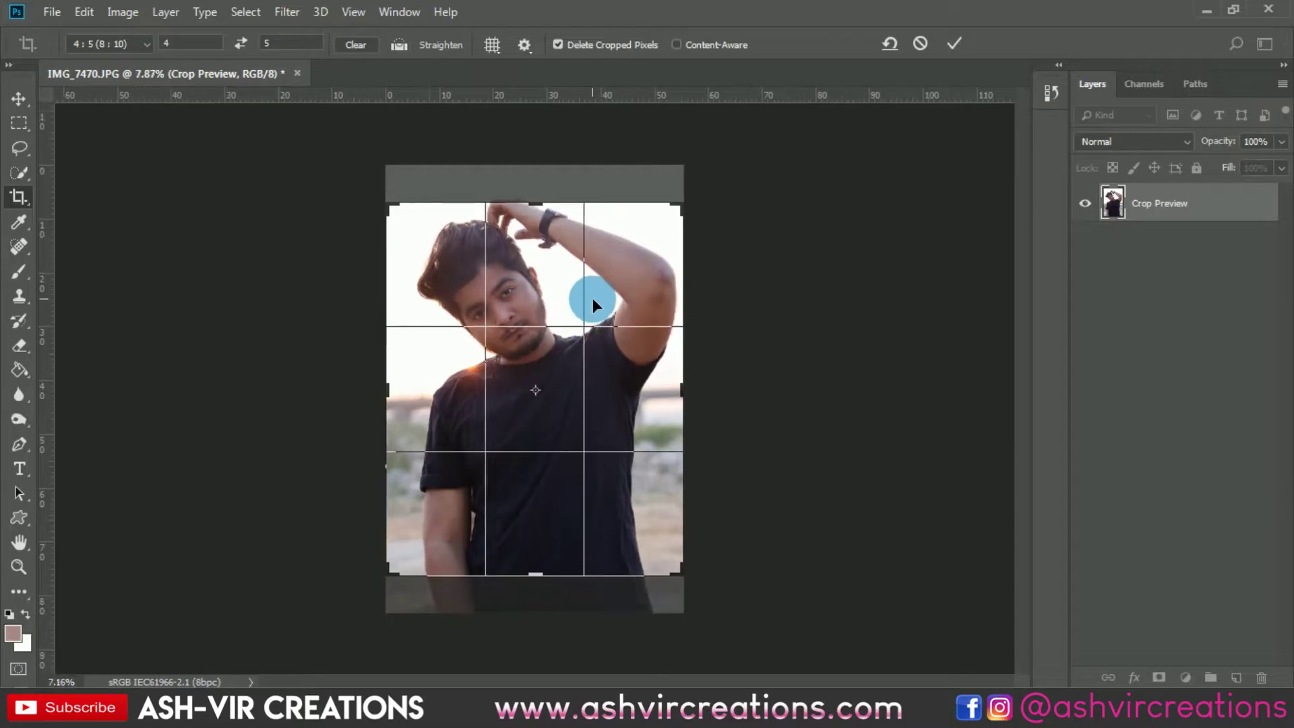
pyautogui.moveTo(634, 285); pyautogui.dragTo(672, 234)
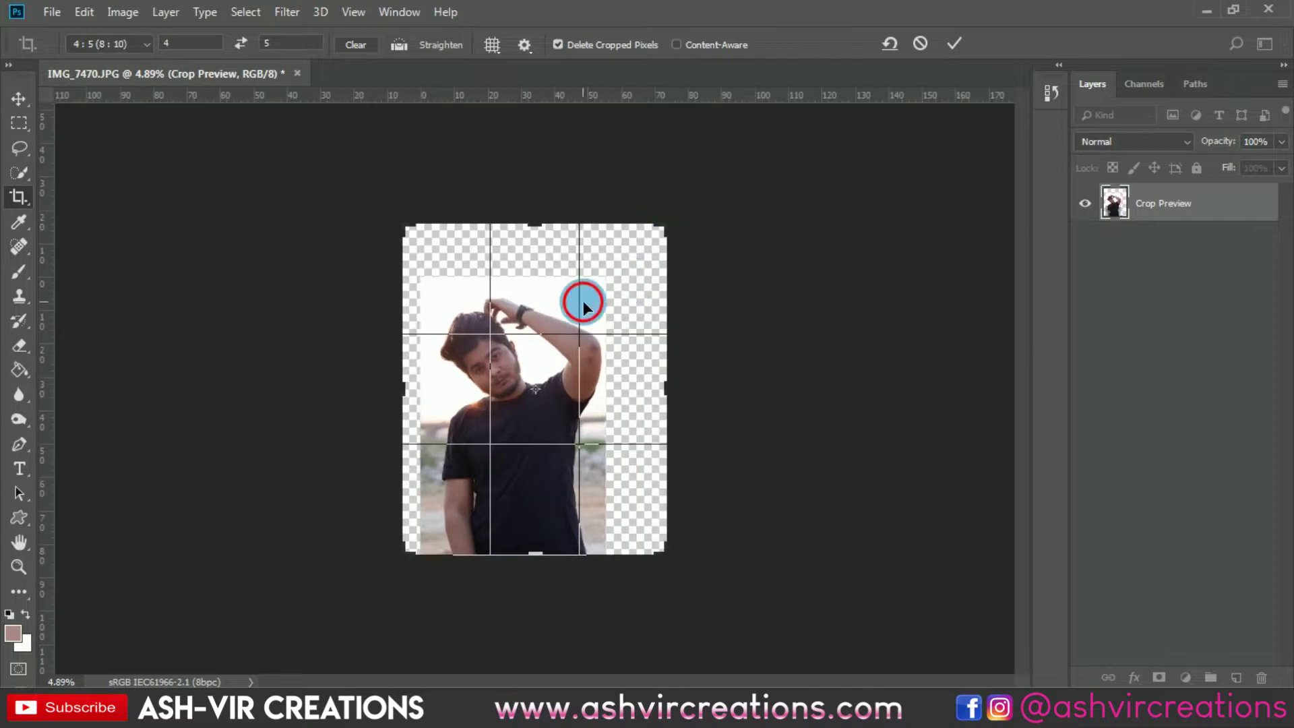
pyautogui.moveTo(583, 300); pyautogui.dragTo(610, 301)
pyautogui.moveTo(442, 242); pyautogui.dragTo(413, 225)
pyautogui.moveTo(471, 301); pyautogui.dragTo(521, 305)
pyautogui.doubleClick(523, 303)
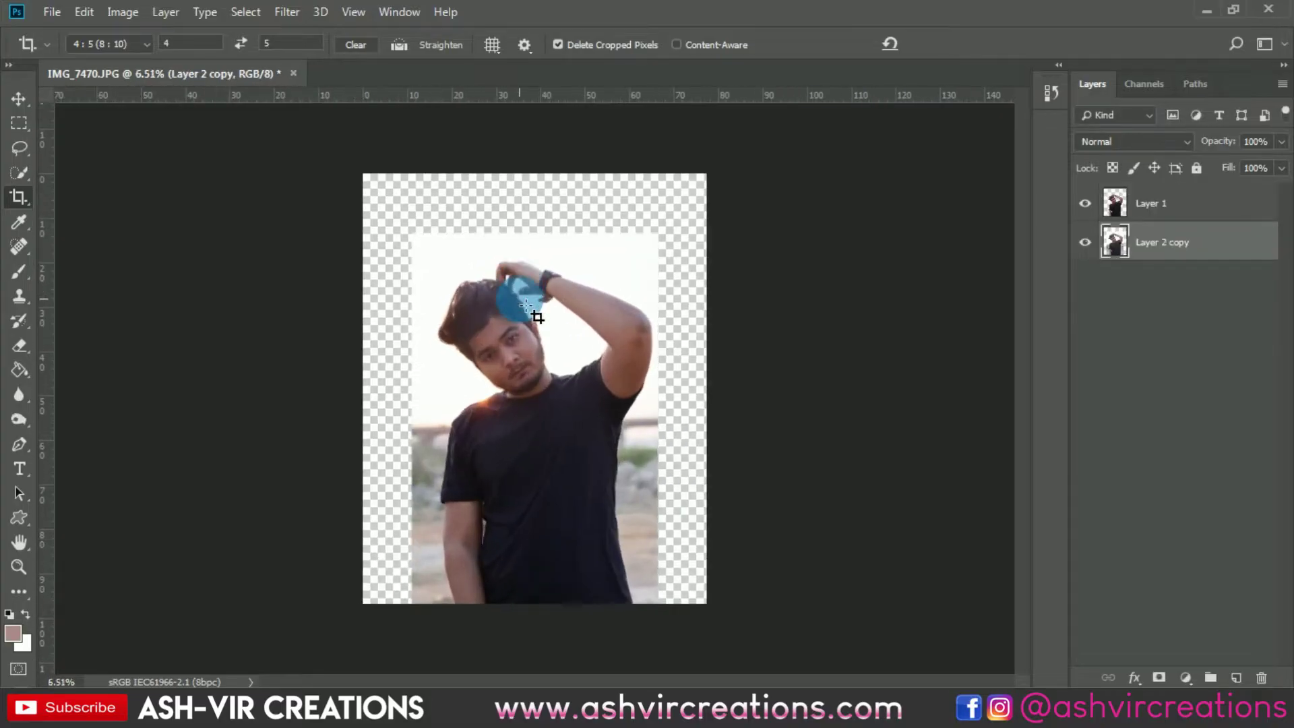
pyautogui.press('v')
# - Open the image gd.jpg from the colr folder on the Desktop
pyautogui.click(52, 11)
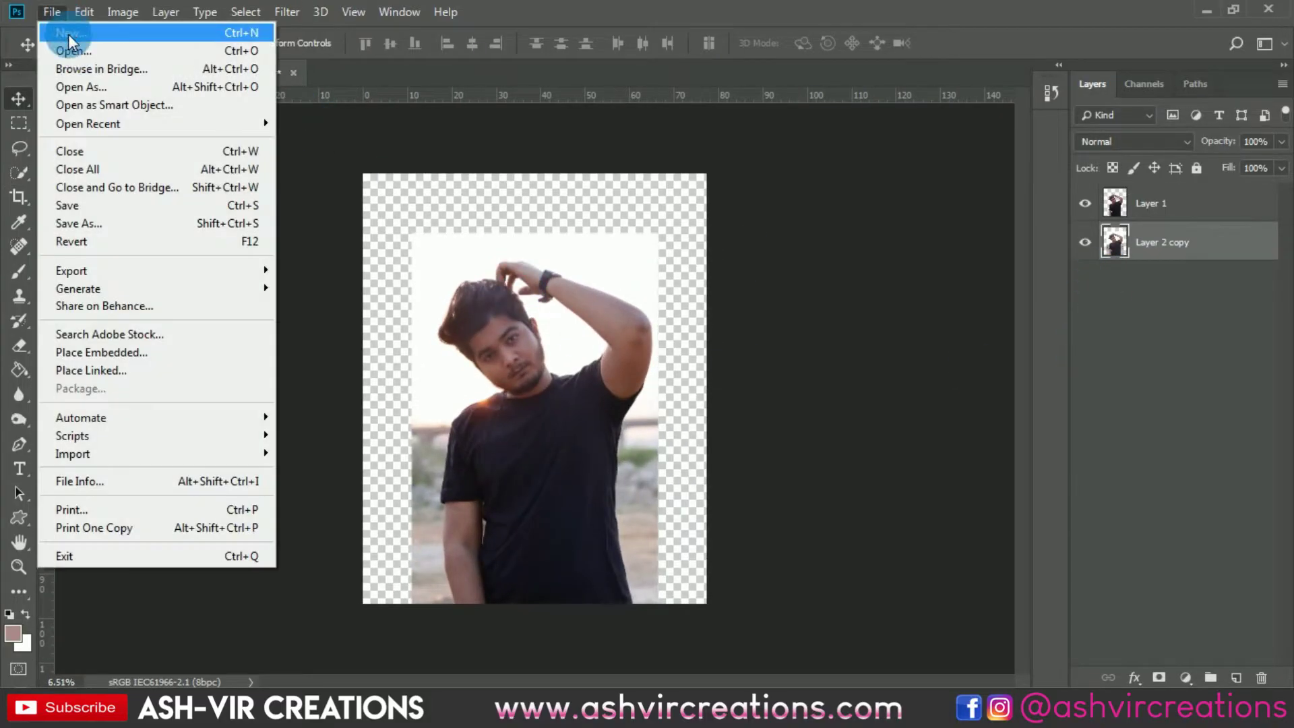
pyautogui.click(72, 47)
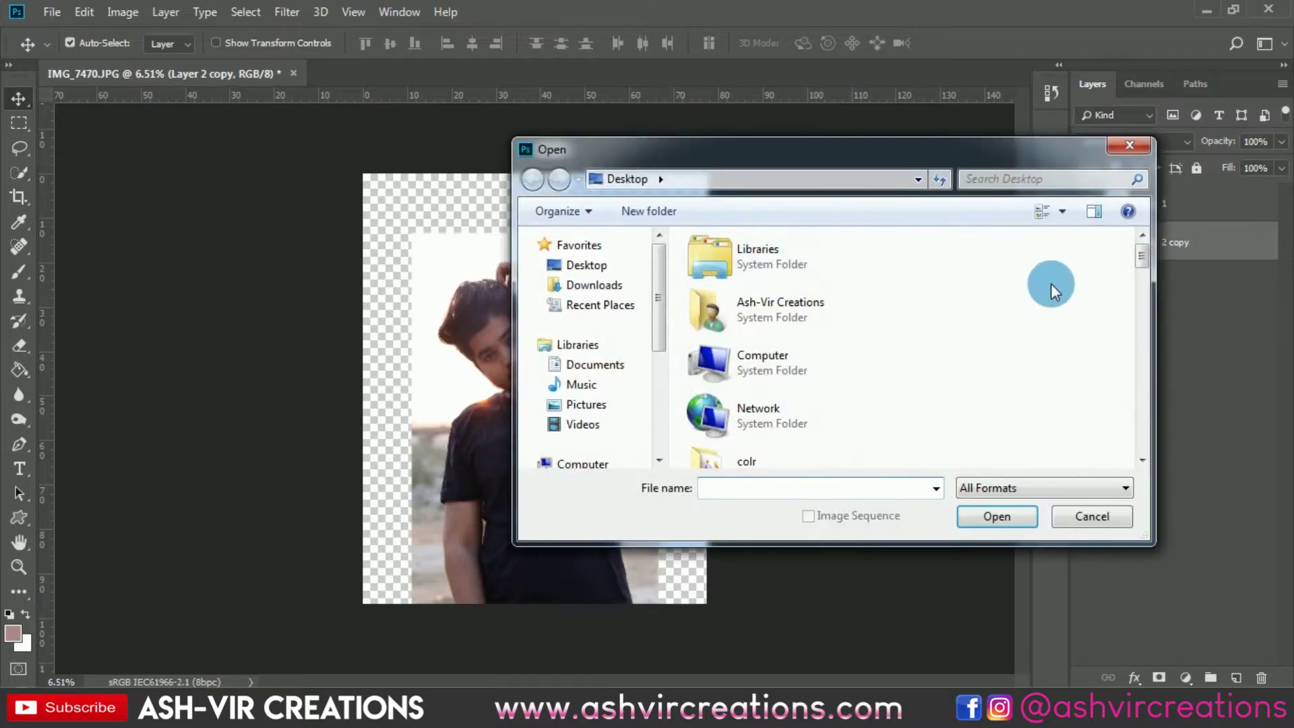
pyautogui.scroll(-5, 1051, 286)
pyautogui.press('c')
pyautogui.press('c')
pyautogui.press('c')
pyautogui.press('c')
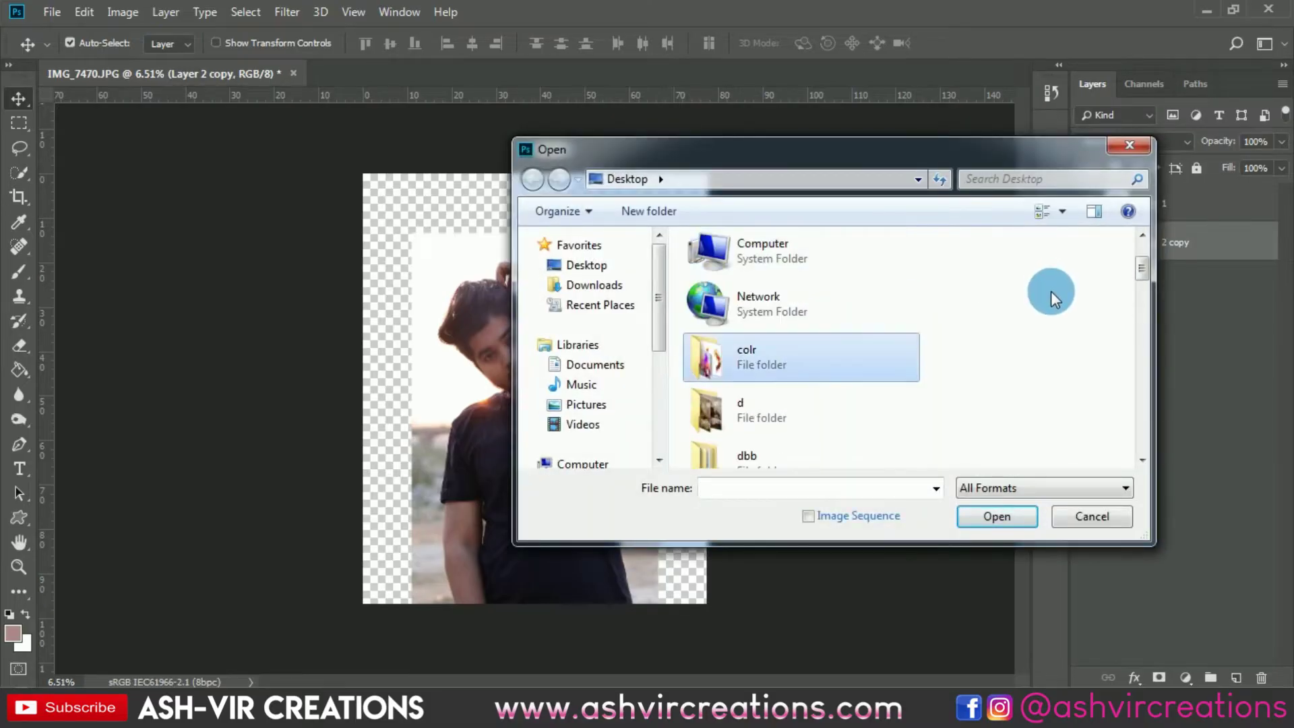
pyautogui.press('c')
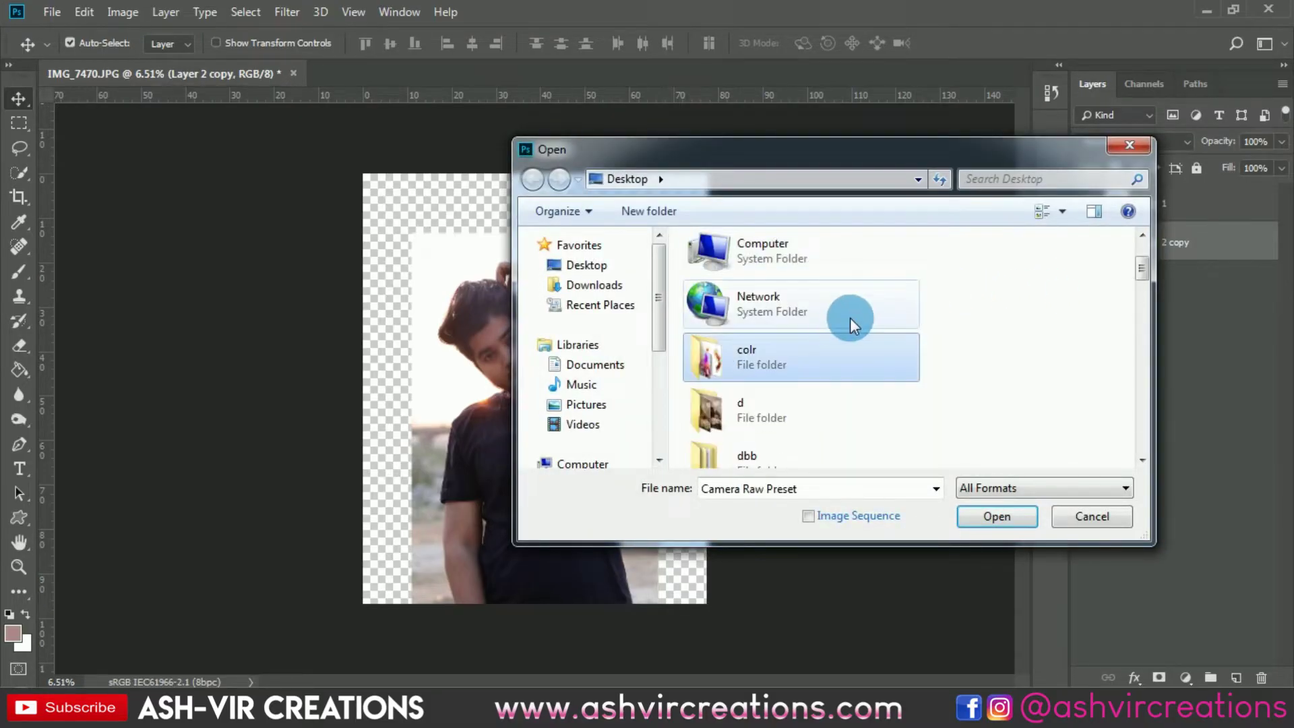
pyautogui.doubleClick(820, 349)
pyautogui.doubleClick(1038, 298)
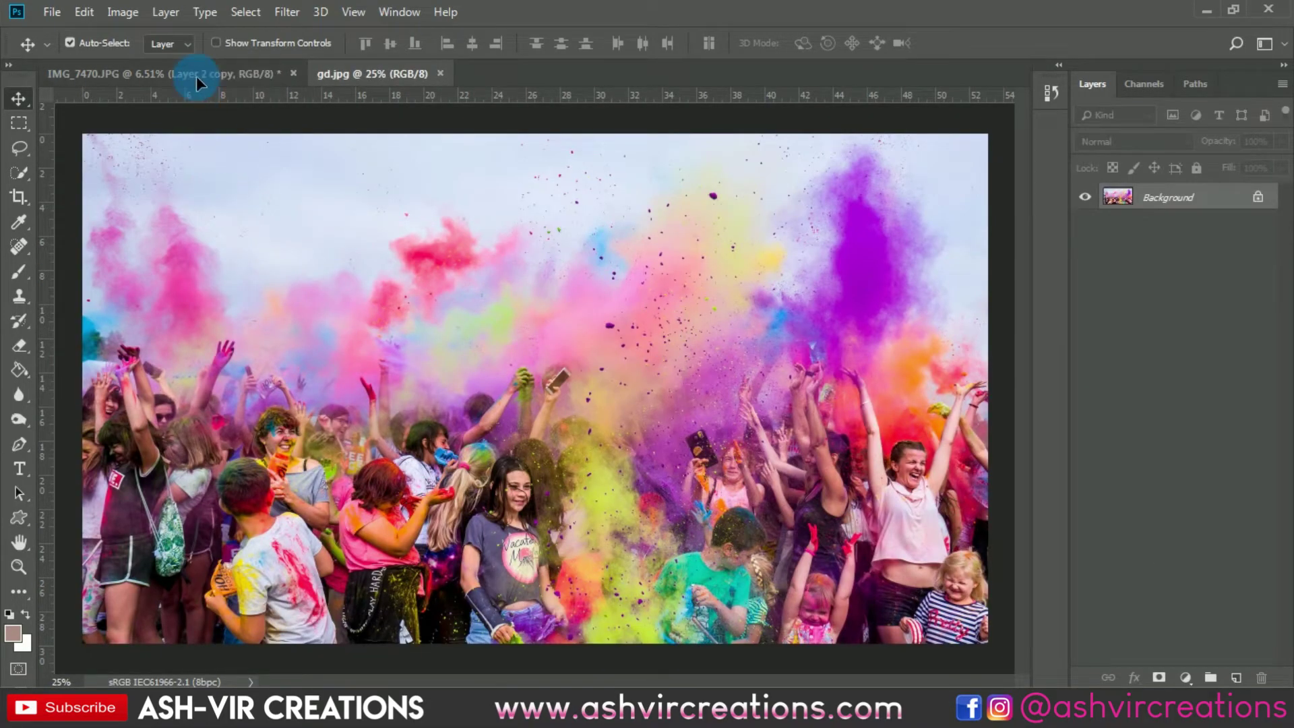
# - Bring the gd.jpg crowd photo into IMG_7470.JPG behind the man cutout and enlarge it until it fills the canvas
pyautogui.moveTo(196, 83); pyautogui.dragTo(585, 285)
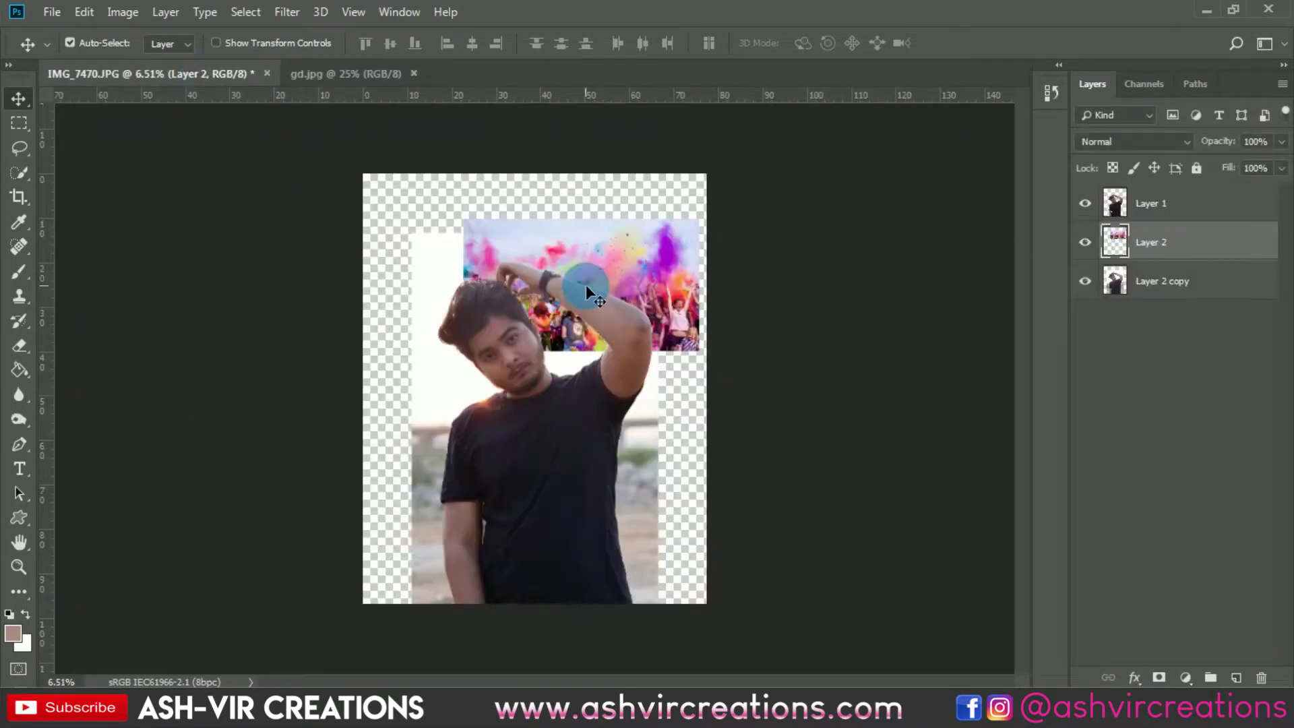
pyautogui.click(77, 12)
pyautogui.click(208, 403)
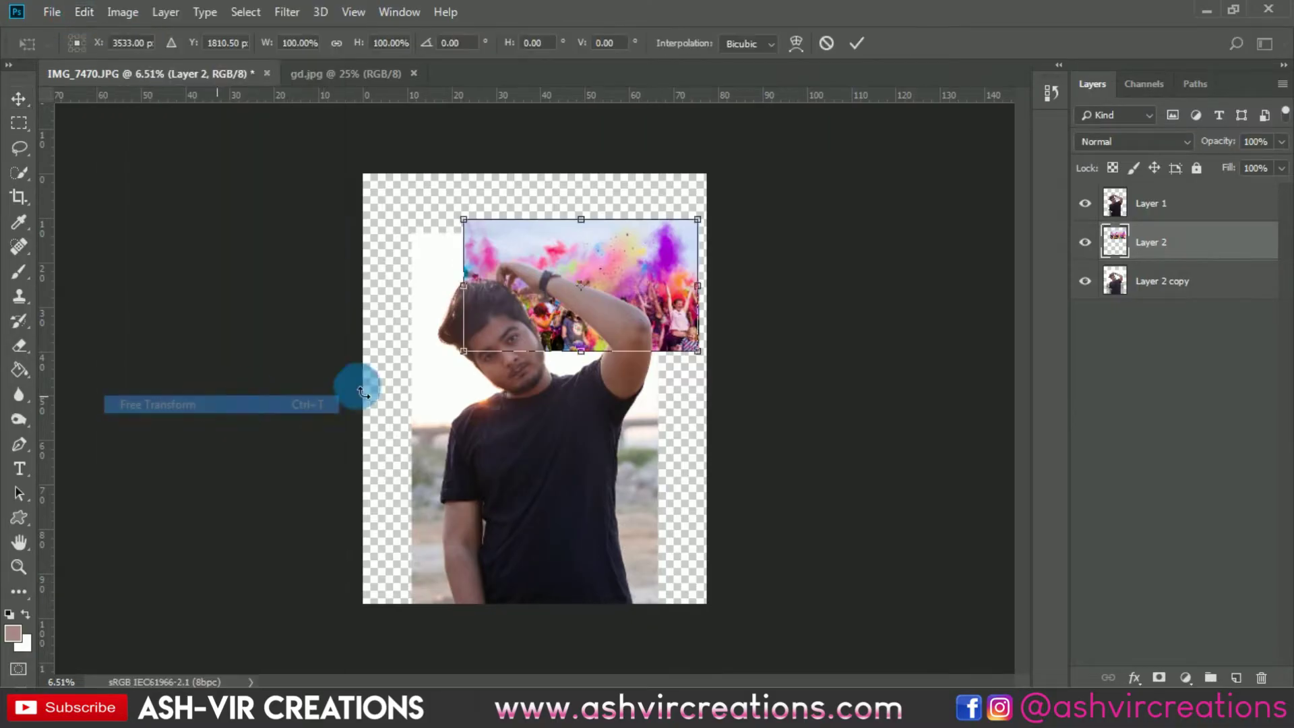
pyautogui.moveTo(701, 354); pyautogui.dragTo(834, 410)
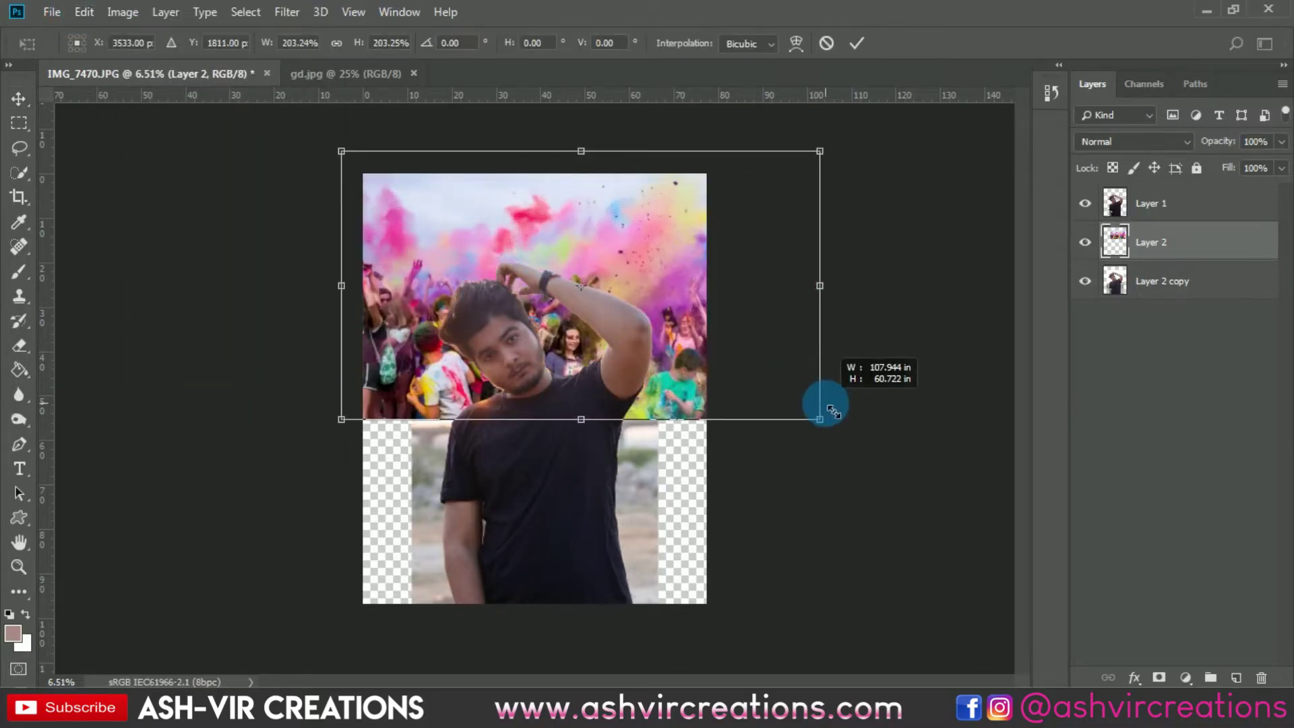
pyautogui.moveTo(687, 301); pyautogui.dragTo(653, 487)
pyautogui.moveTo(780, 328); pyautogui.dragTo(916, 202)
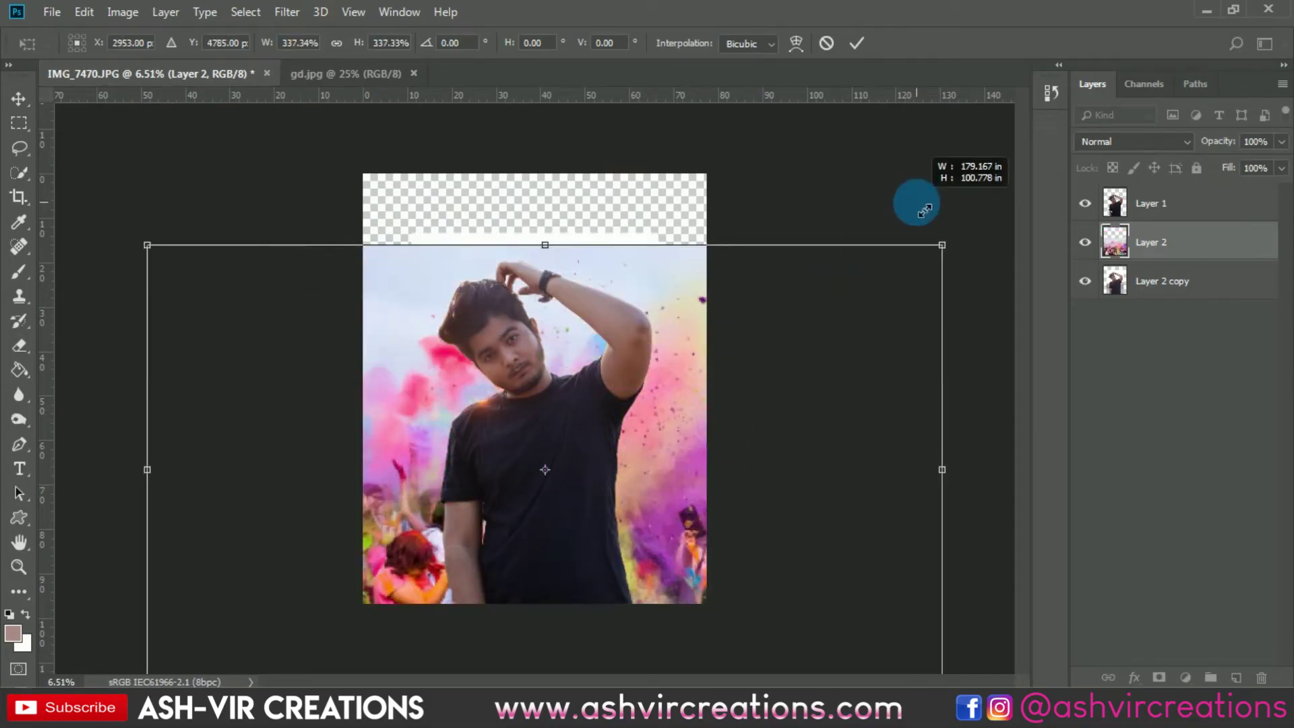
pyautogui.moveTo(761, 345); pyautogui.dragTo(728, 266)
pyautogui.press('Return')
pyautogui.hotkey('ctrl', '0')
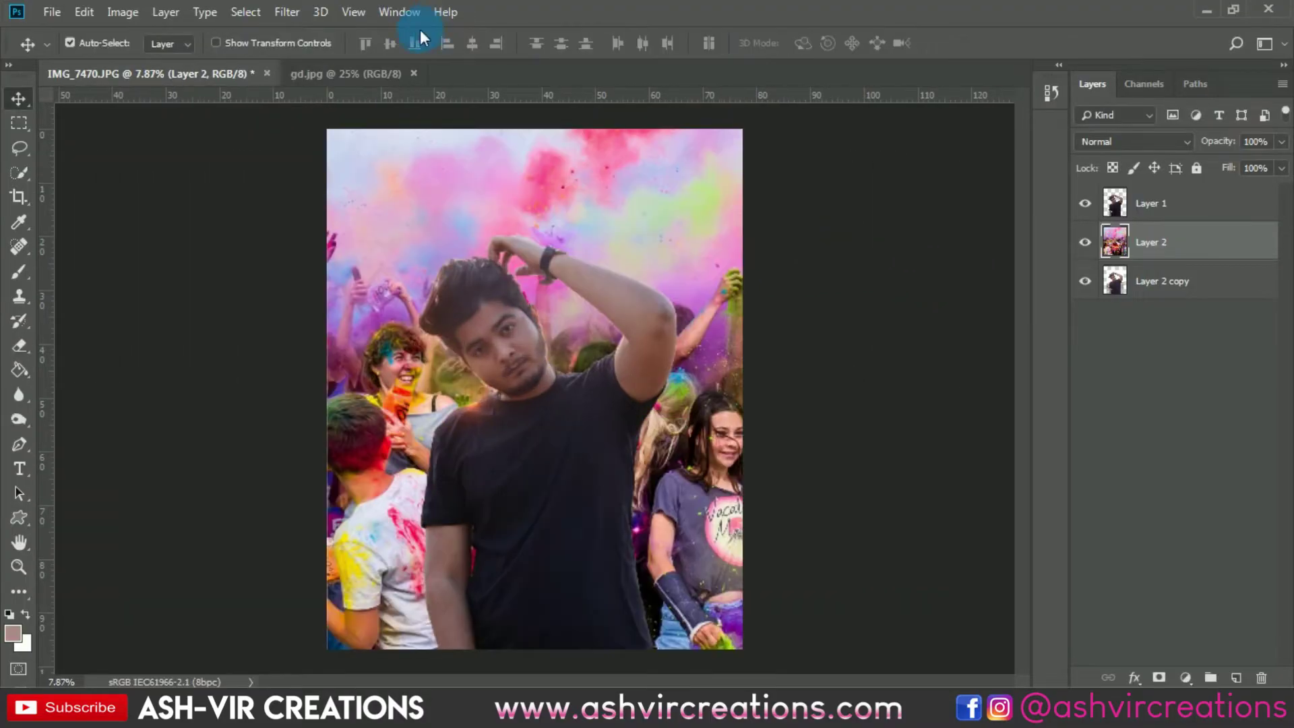
# - Apply a Box Blur with a radius of 25 pixels to the crowd background on Layer 2
pyautogui.click(289, 11)
pyautogui.moveTo(322, 225)
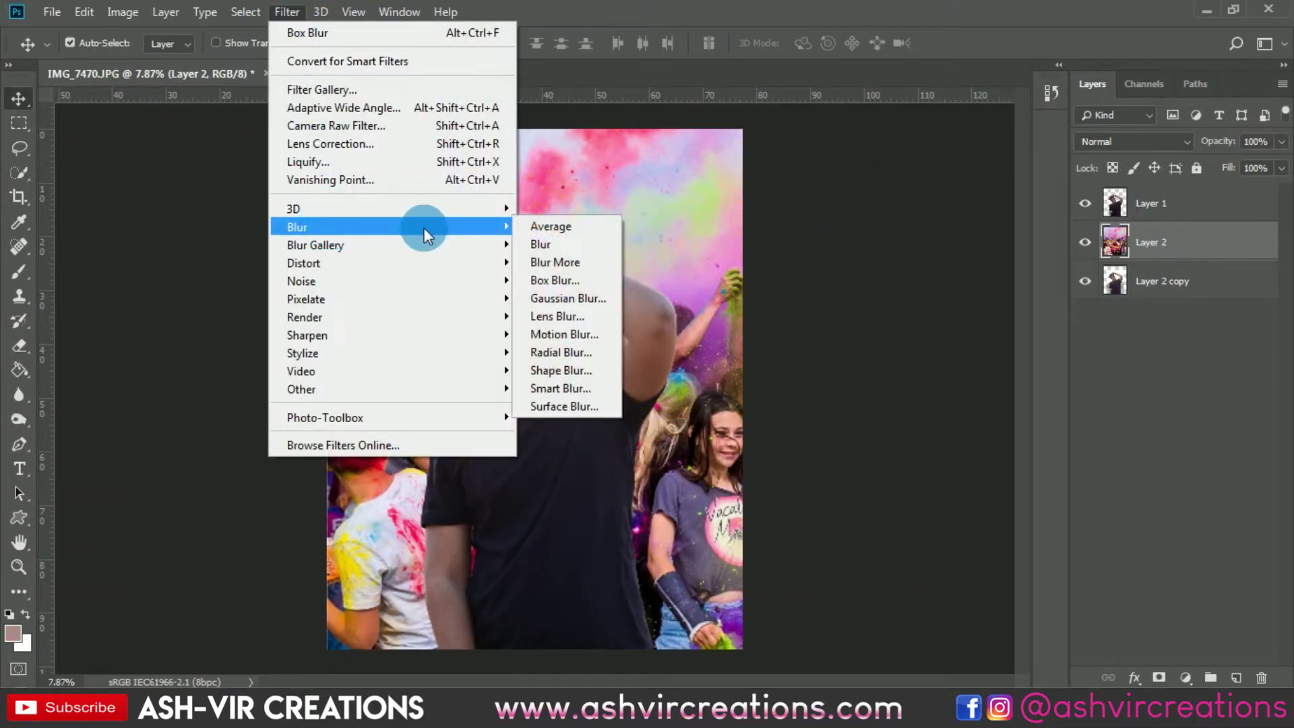
pyautogui.click(517, 279)
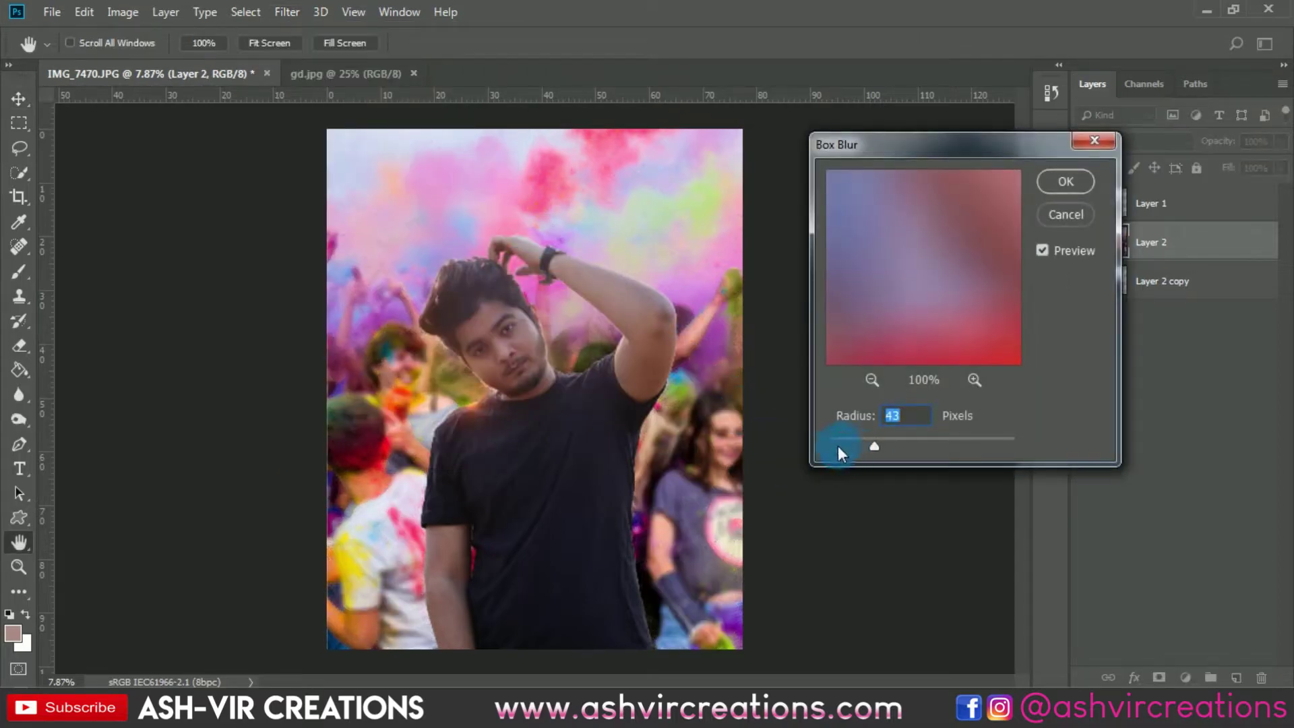
pyautogui.click(839, 446)
pyautogui.moveTo(856, 446)
pyautogui.mouseDown()
pyautogui.moveTo(870, 448)
pyautogui.moveTo(860, 441)
pyautogui.mouseUp()
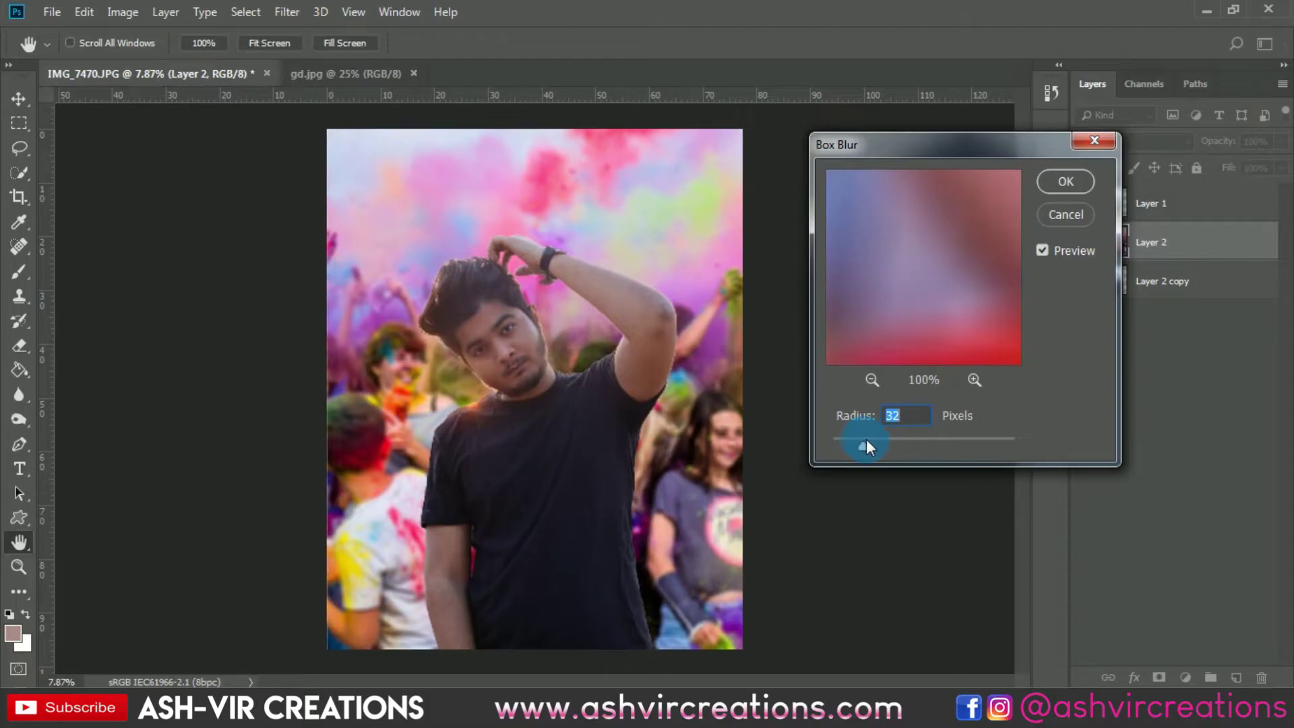
pyautogui.click(1027, 230)
pyautogui.moveTo(880, 433); pyautogui.dragTo(856, 442)
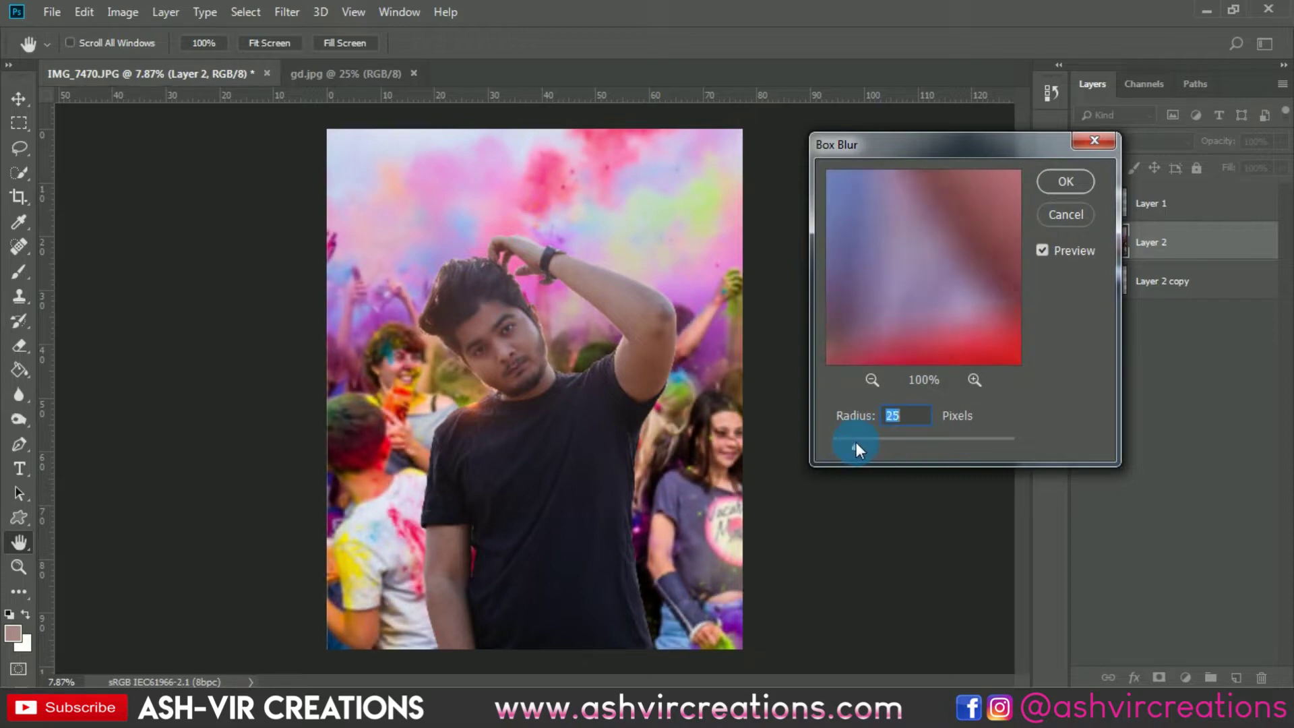
pyautogui.click(1048, 185)
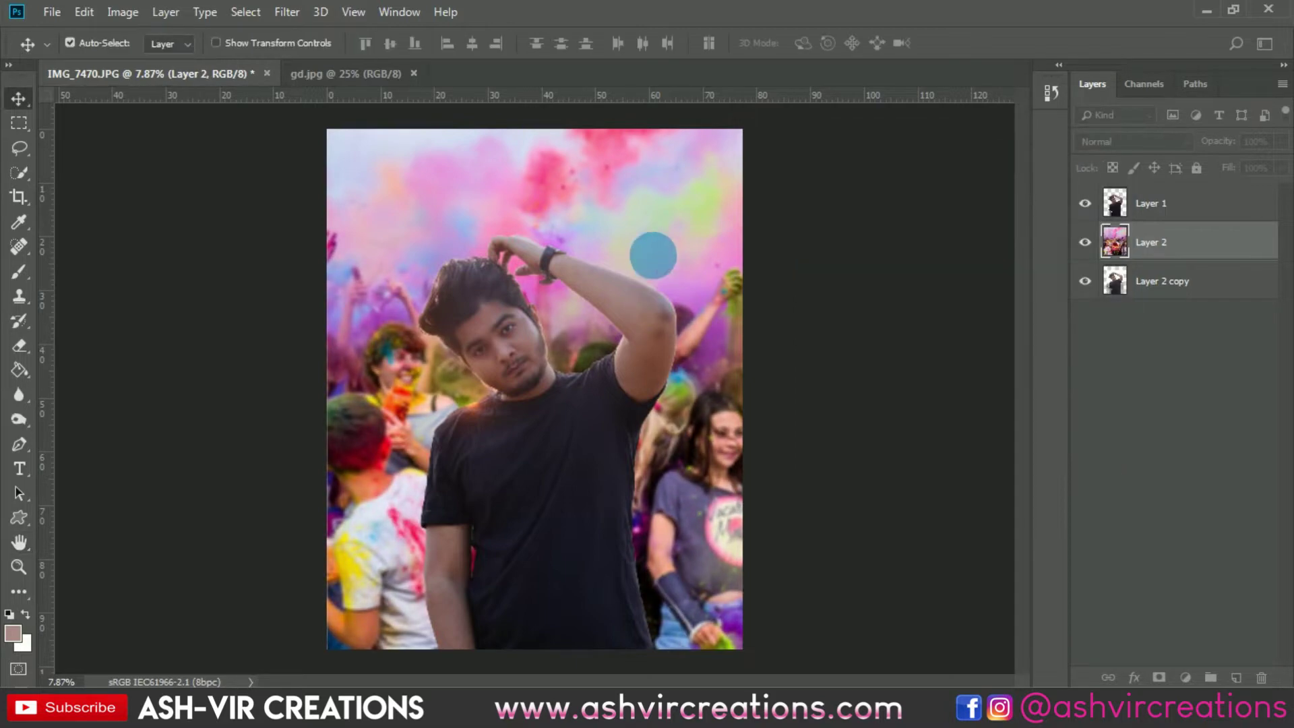
# - Reposition the crowd background with Free Transform so its purple powder cloud sits at the canvas's upper right behind the man
pyautogui.hotkey('ctrl', '-')
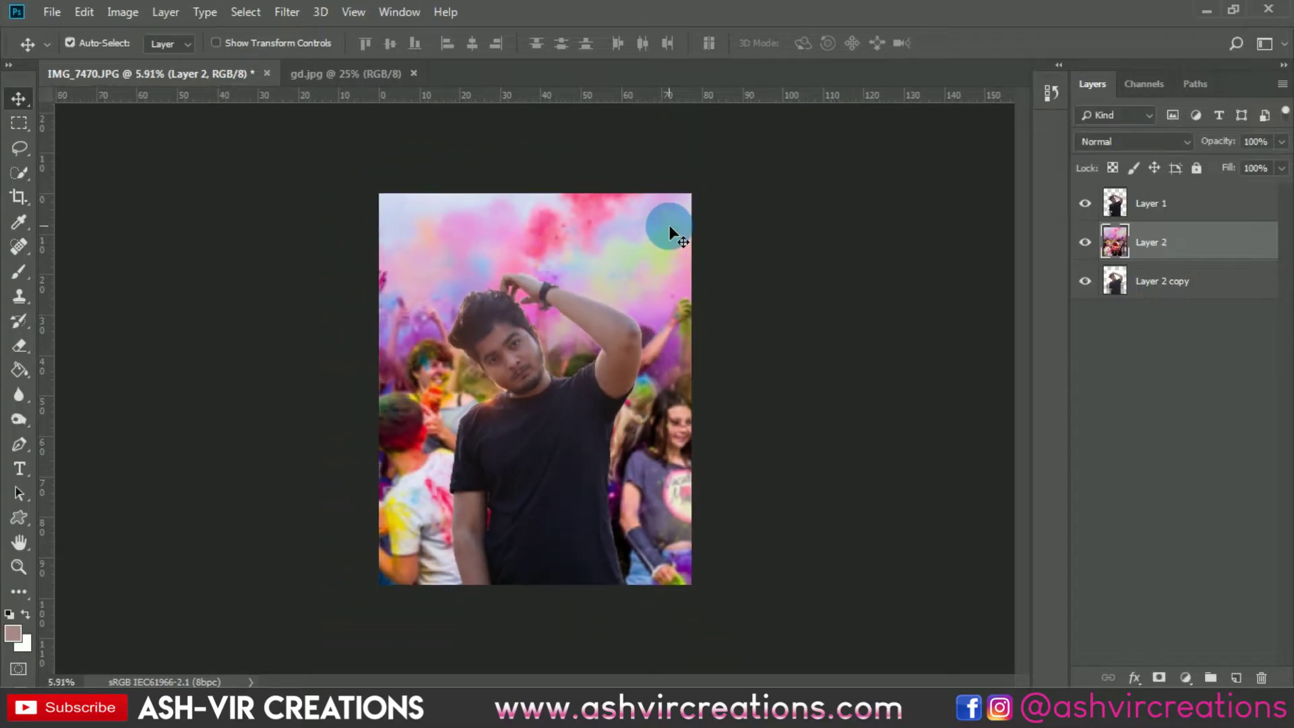
pyautogui.hotkey('ctrl', 't')
pyautogui.hotkey('ctrl', '-')
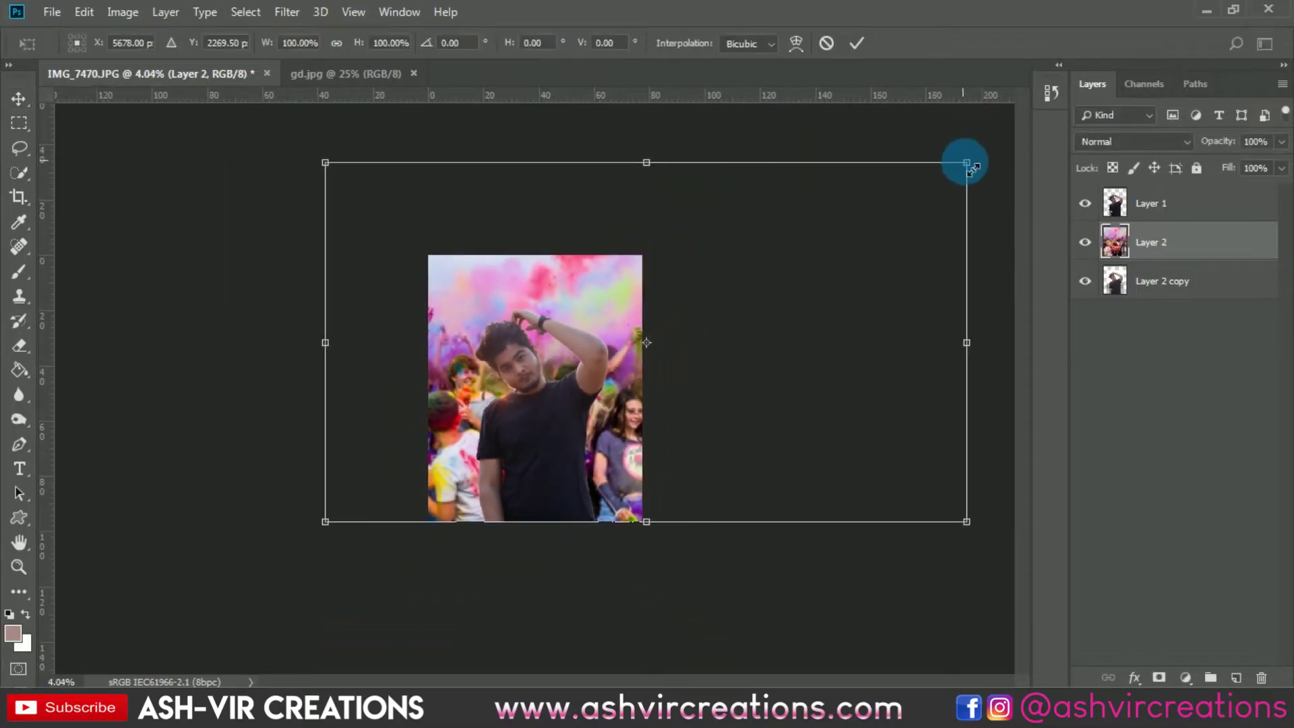
pyautogui.press('Return')
pyautogui.hotkey('ctrl', '0')
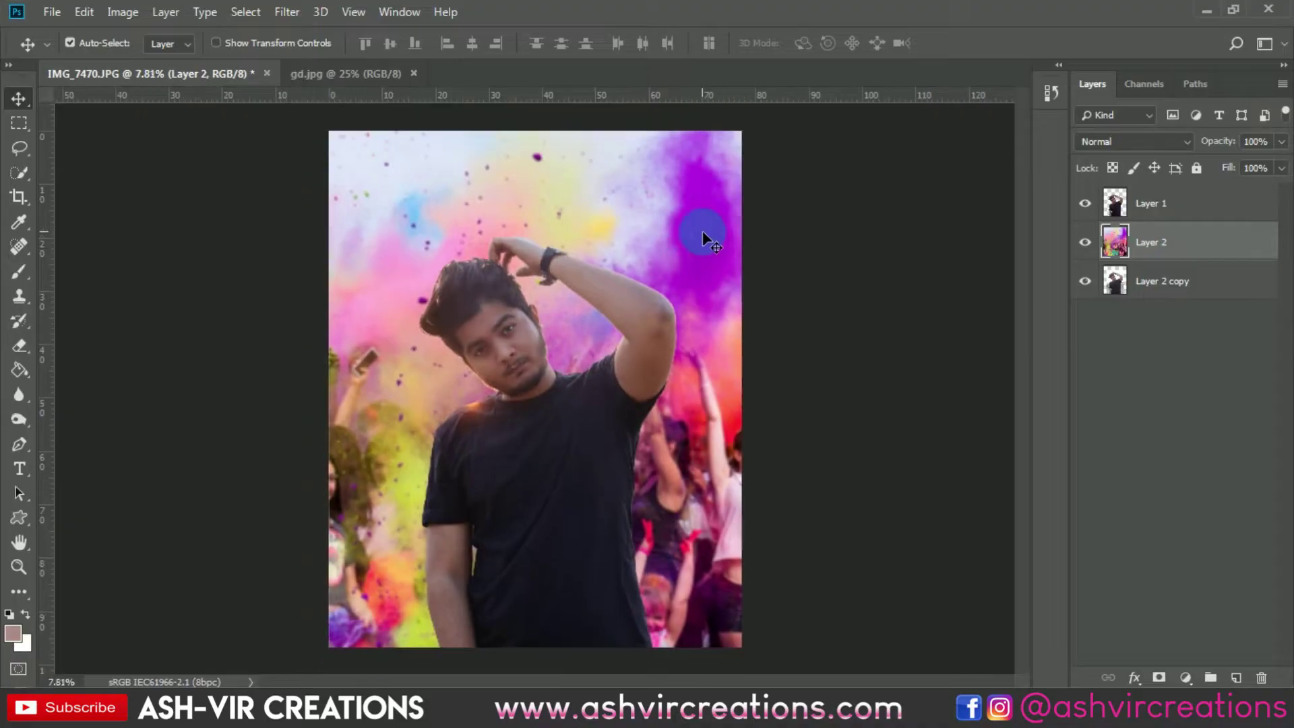
# - Apply the 4 : 5 crop at the existing canvas bounds to trim the overhanging background
pyautogui.click(9, 197)
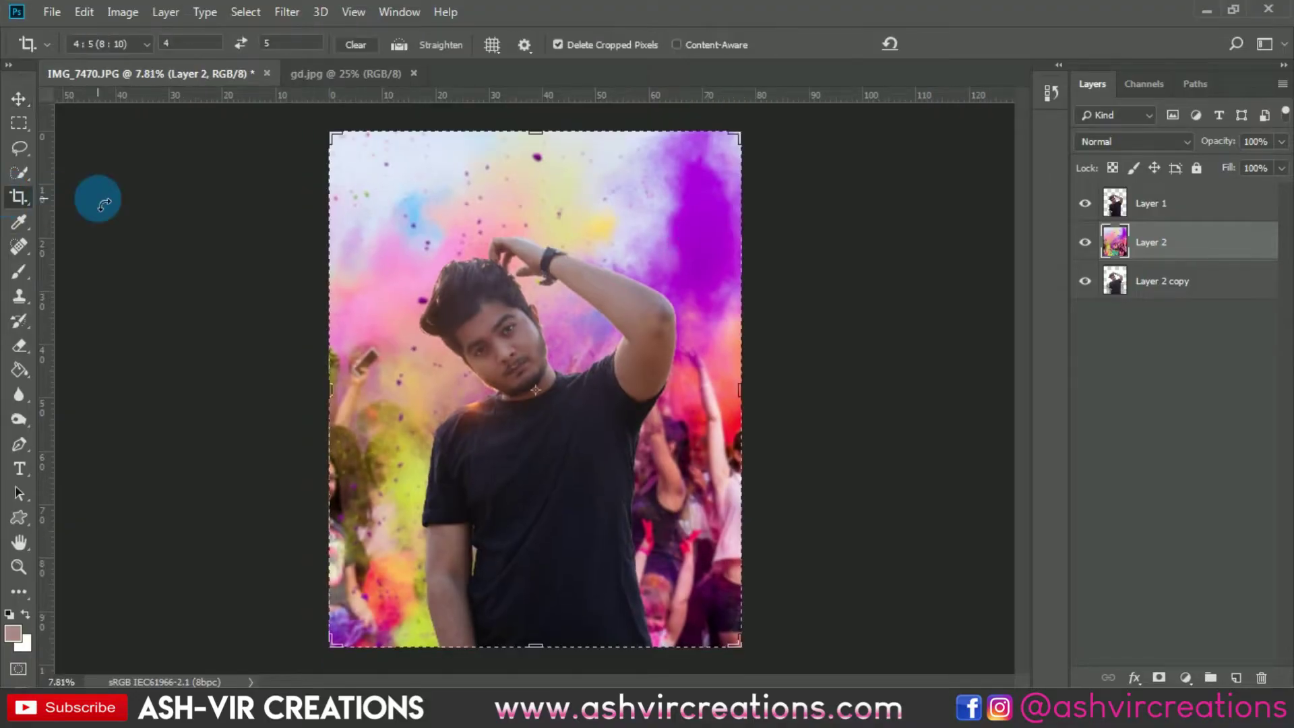
pyautogui.click(105, 203)
pyautogui.press('Return')
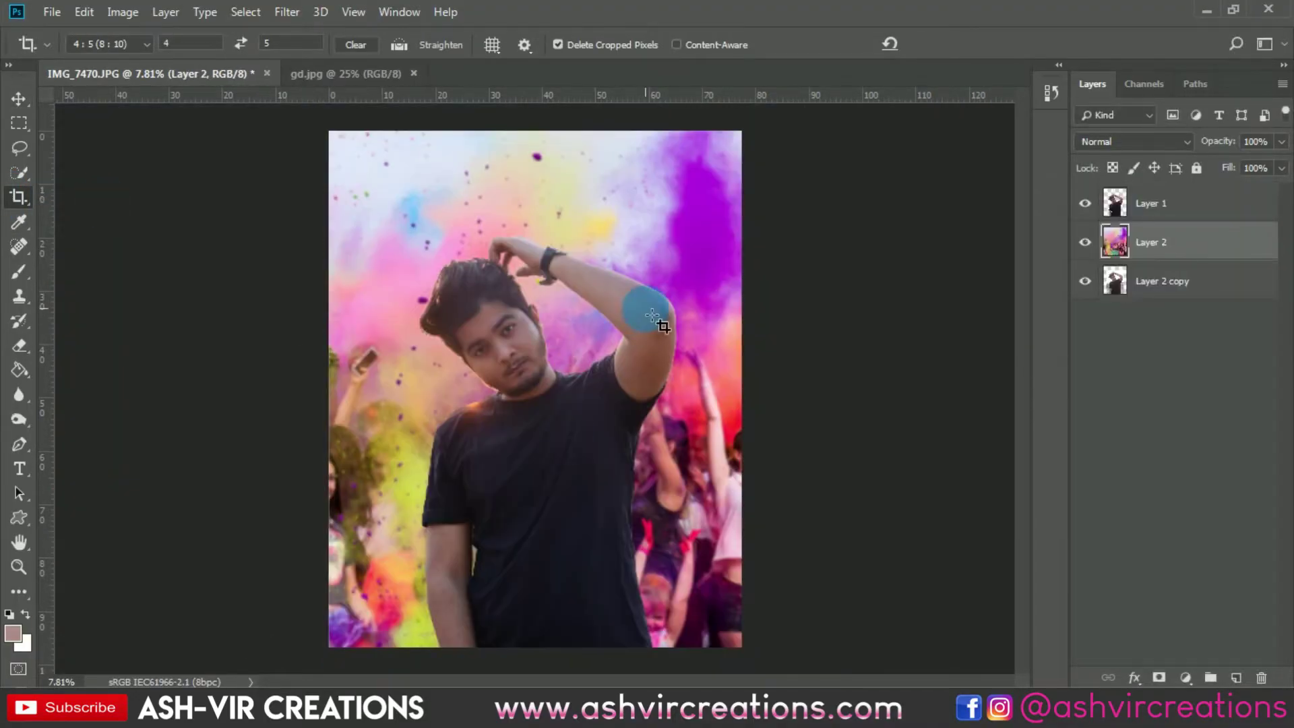
pyautogui.press('v')
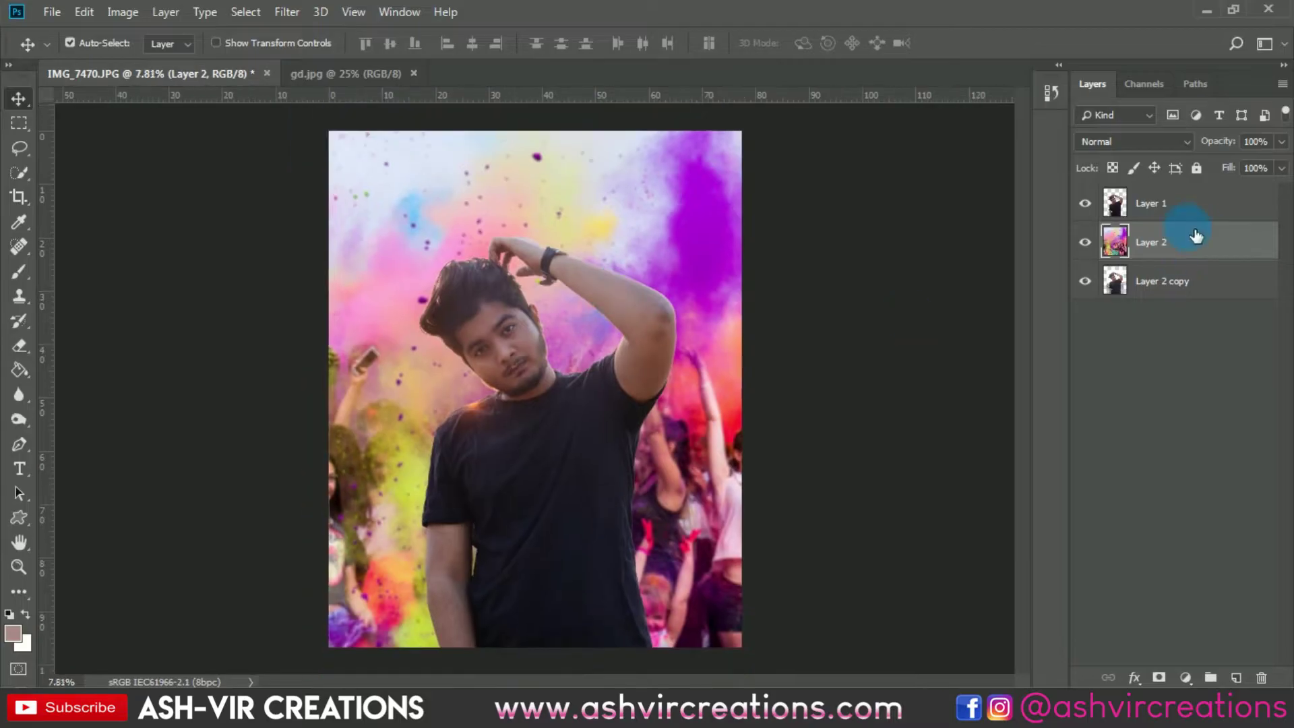
pyautogui.click(1190, 217)
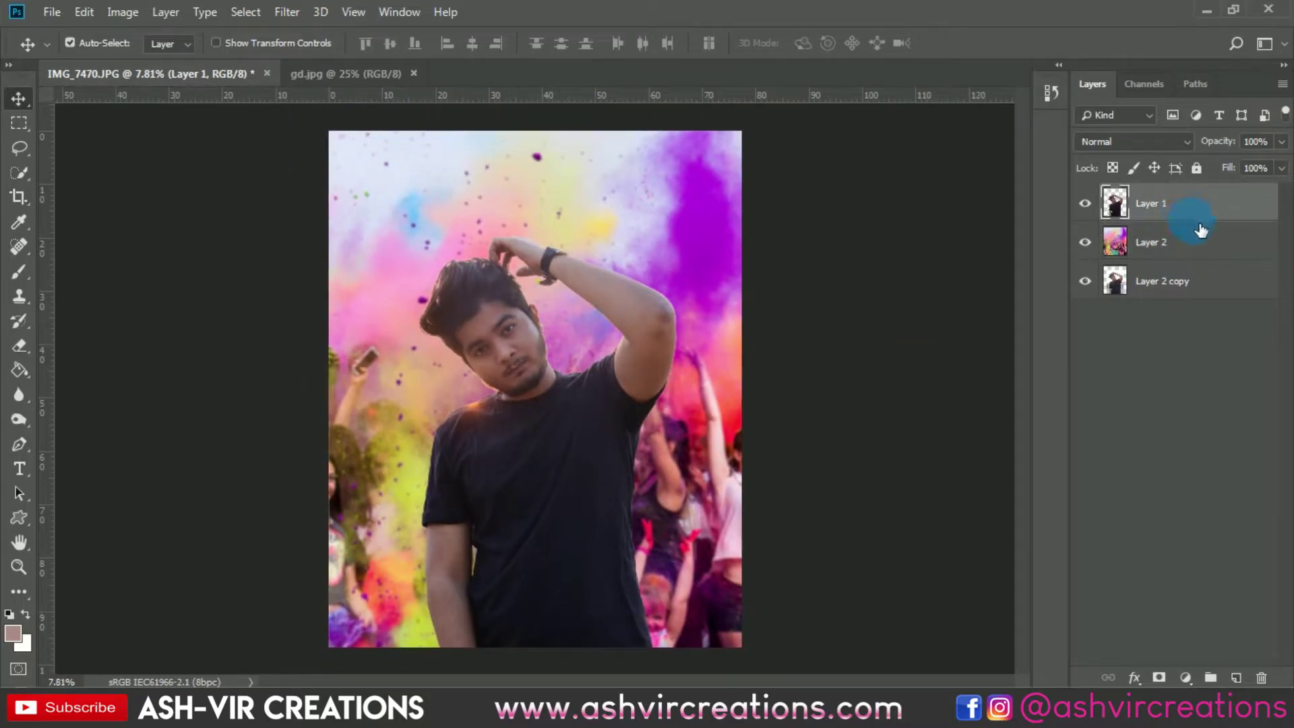
pyautogui.click(54, 15)
pyautogui.click(68, 51)
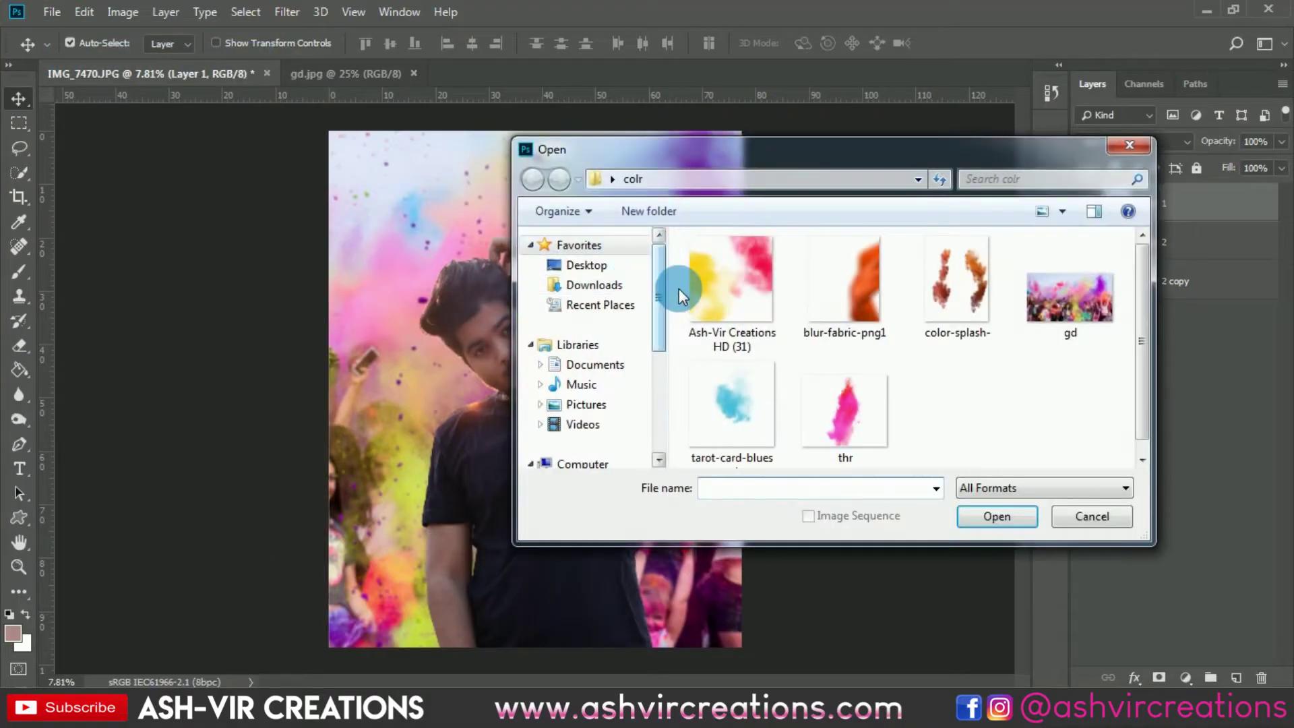
pyautogui.click(1078, 504)
# - Open the man cutout on Layer 1 in the Camera Raw Filter and raise Contrast to +41
pyautogui.rightClick(507, 432)
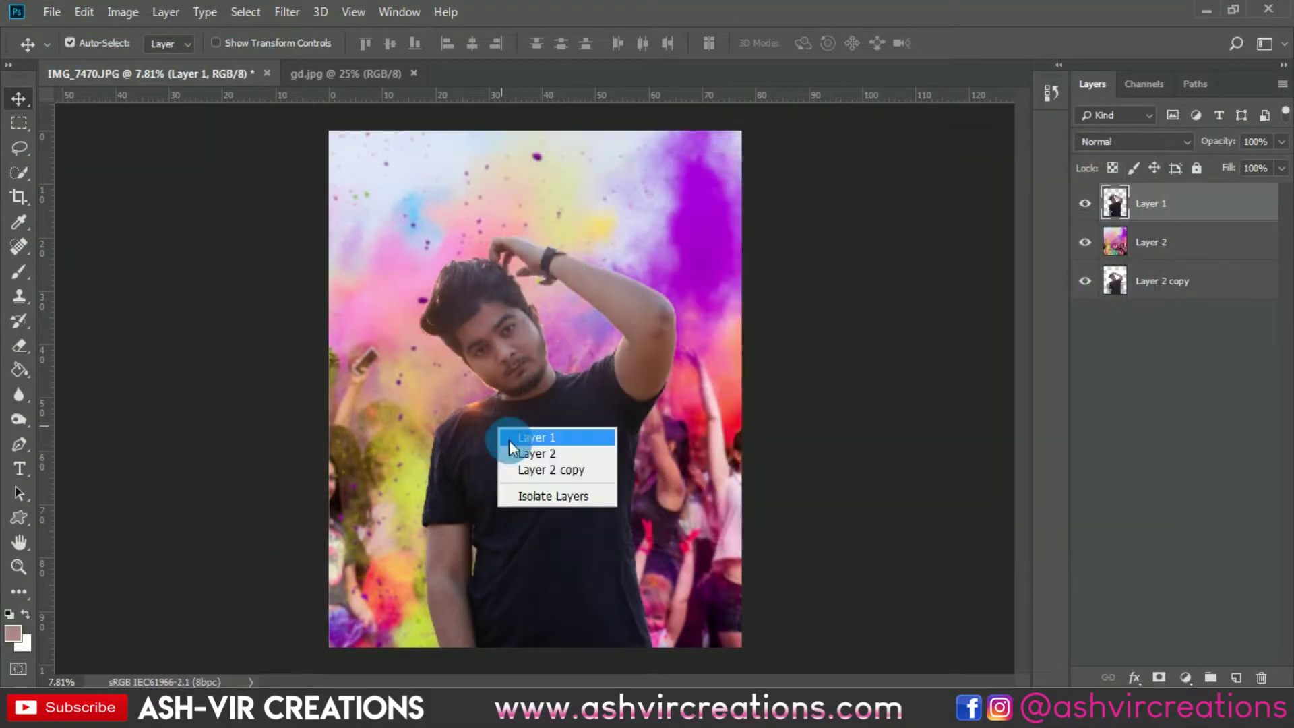
pyautogui.click(532, 438)
pyautogui.click(286, 12)
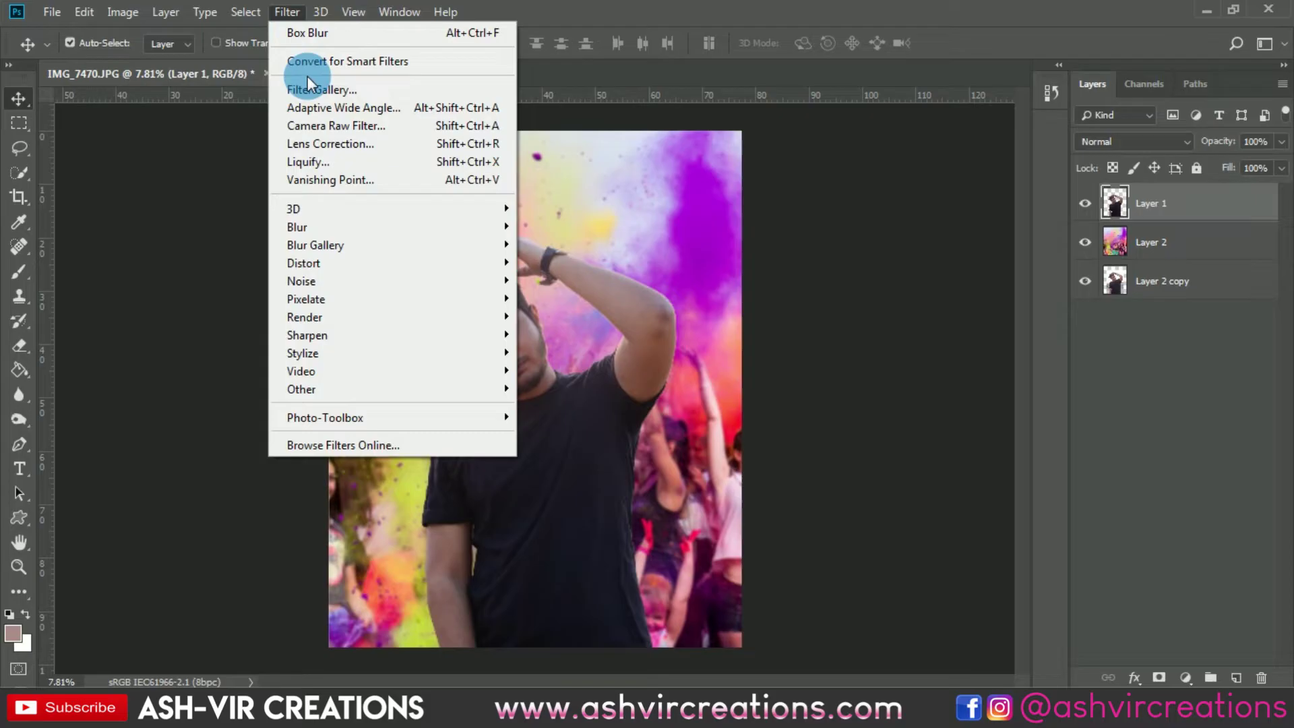
pyautogui.click(317, 123)
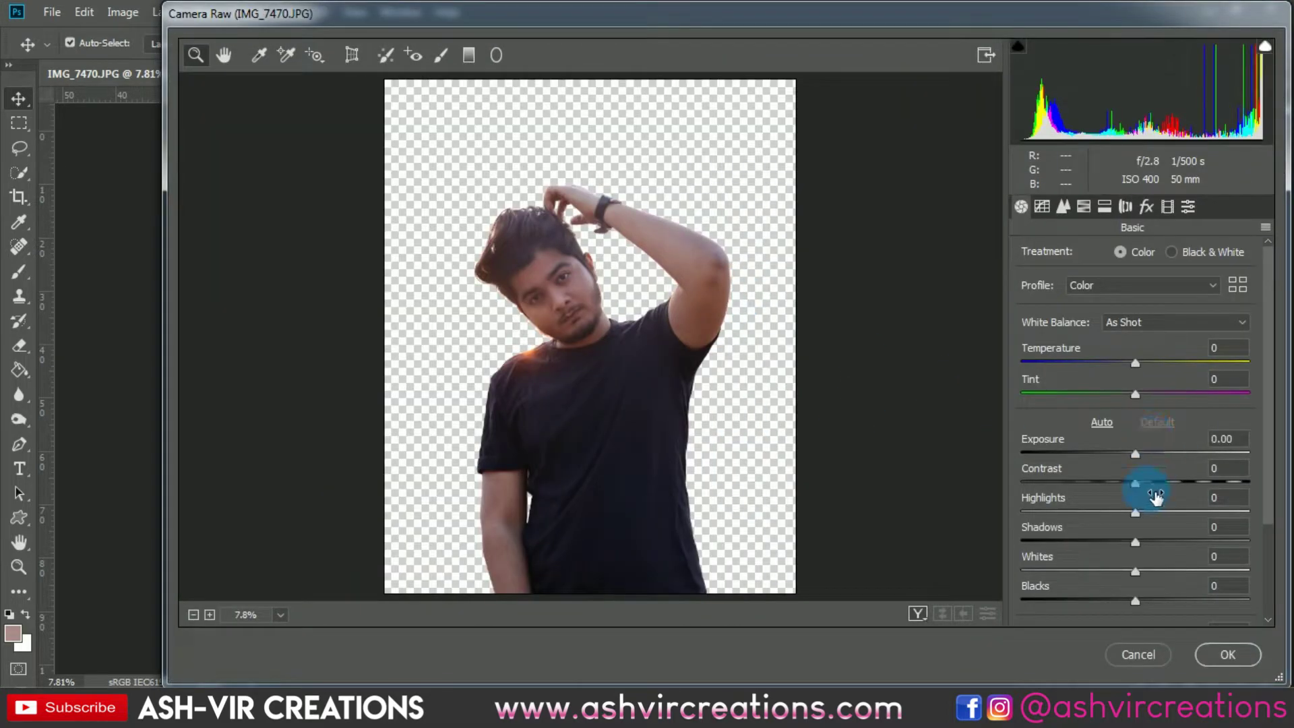
pyautogui.click(1157, 484)
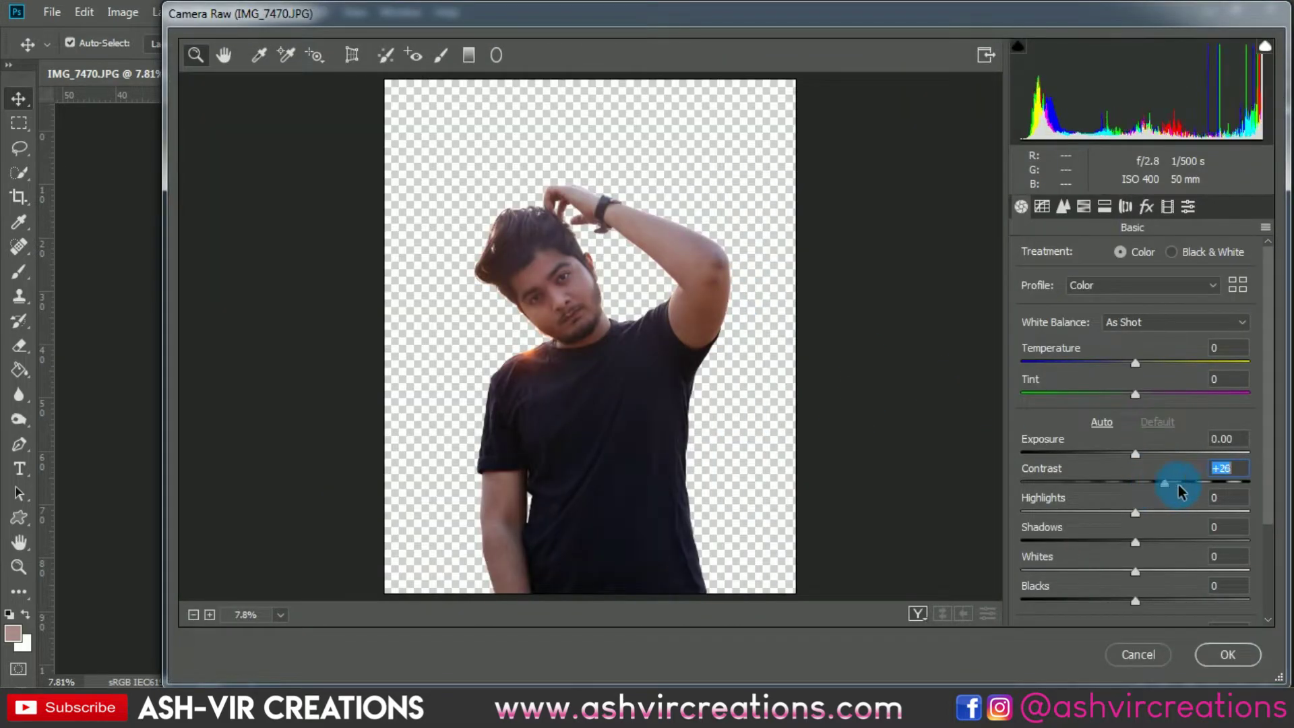
pyautogui.moveTo(1180, 491)
pyautogui.mouseDown()
pyautogui.moveTo(1153, 487)
pyautogui.moveTo(1184, 488)
pyautogui.mouseUp()
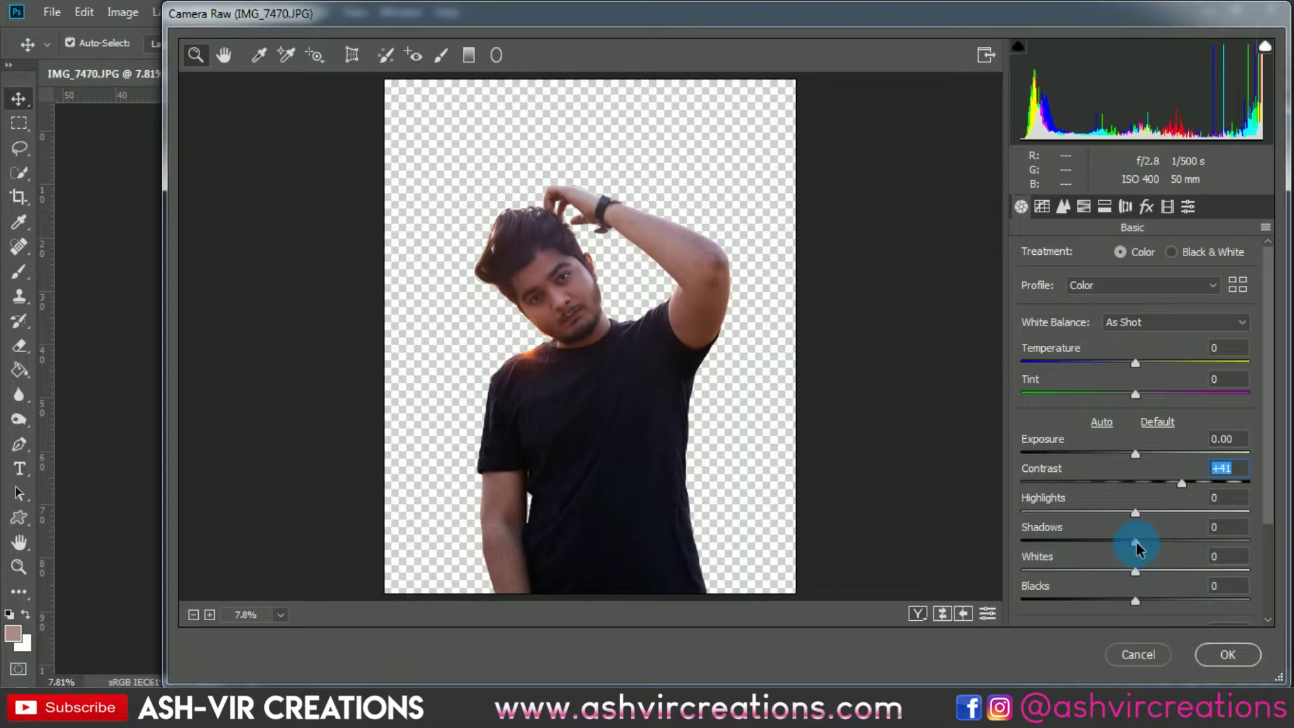
# - Set the cutout's Exposure to +0.60, Shadows to +6, Whites to +15 and Blacks to -9 in Camera Raw
pyautogui.moveTo(1074, 537); pyautogui.dragTo(1179, 543)
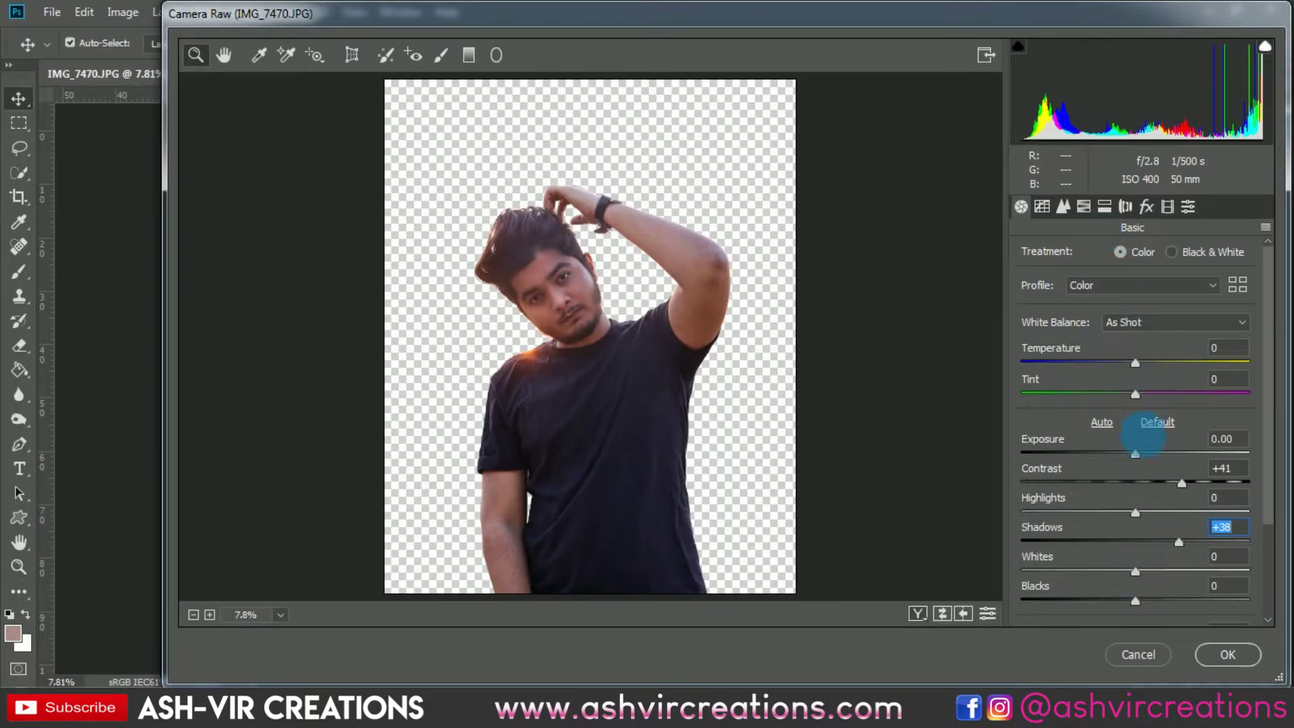
pyautogui.click(1147, 453)
pyautogui.moveTo(1147, 456); pyautogui.dragTo(1151, 465)
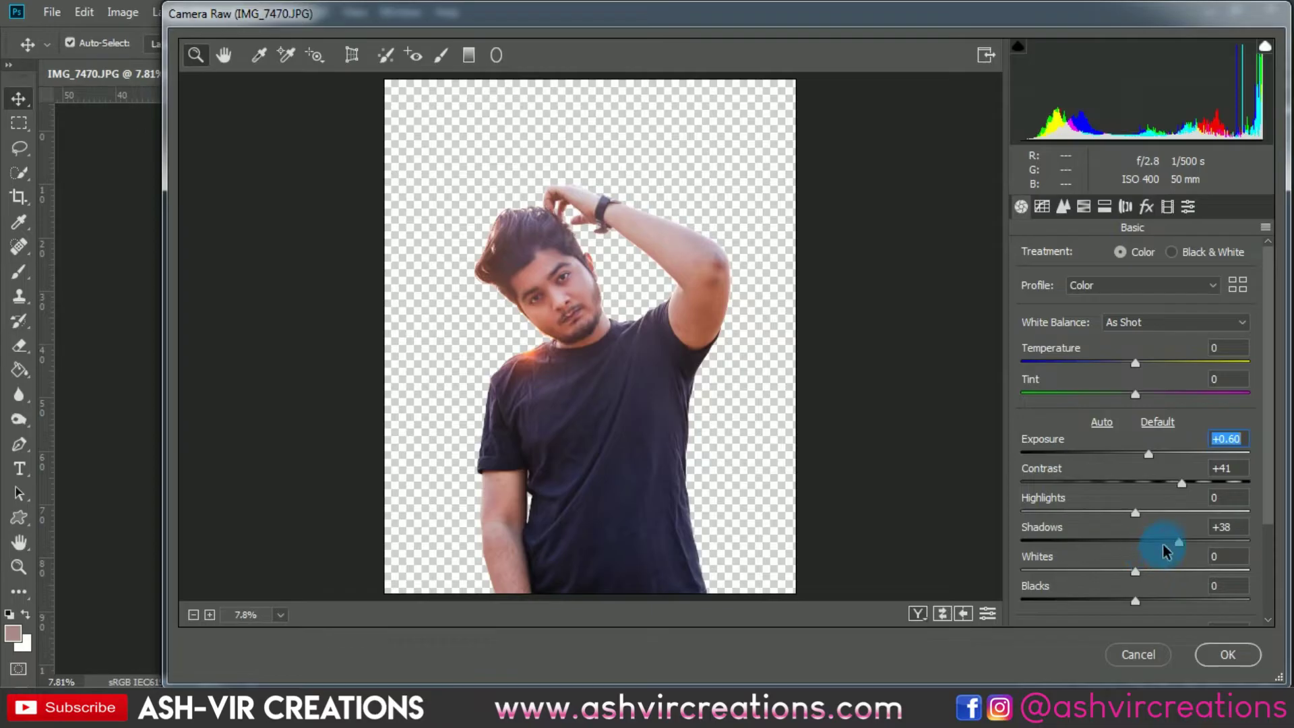
pyautogui.moveTo(1164, 546); pyautogui.dragTo(1127, 608)
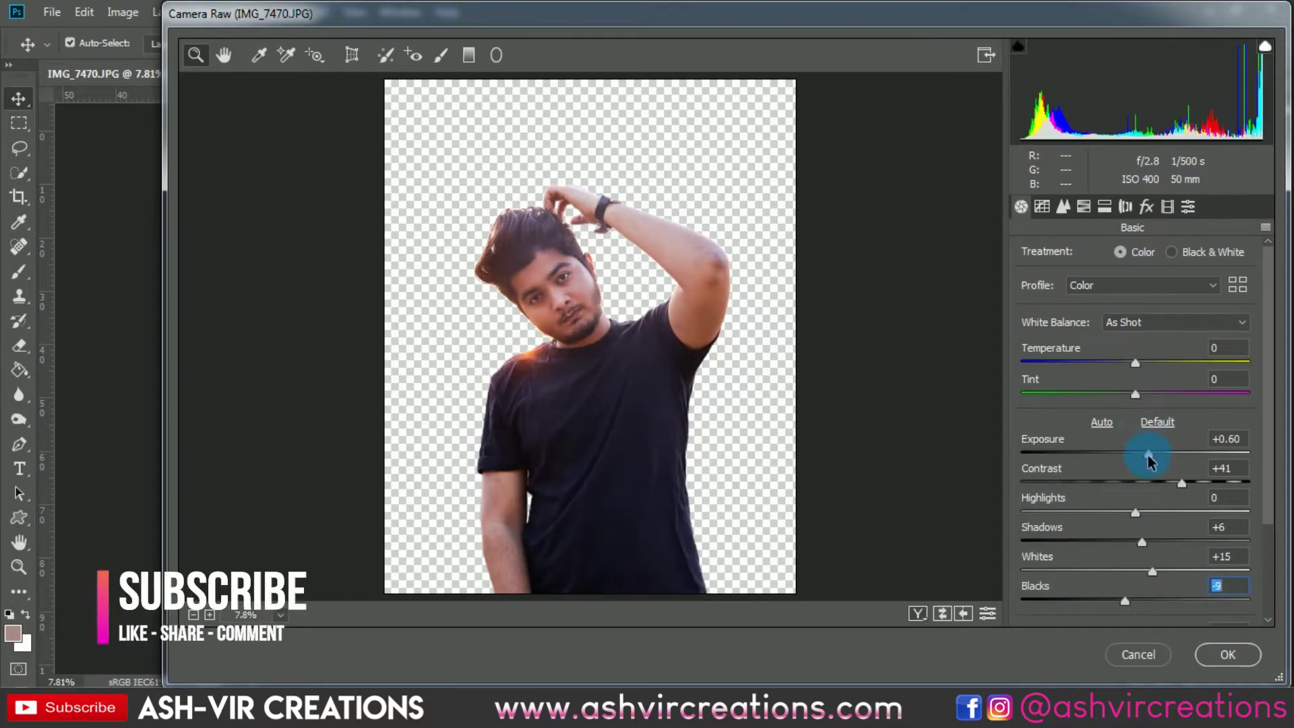
# - Raise the Oranges and Reds luminance in the HSL Adjustments to brighten the skin, and apply the Camera Raw grade
pyautogui.click(1085, 209)
pyautogui.click(1149, 259)
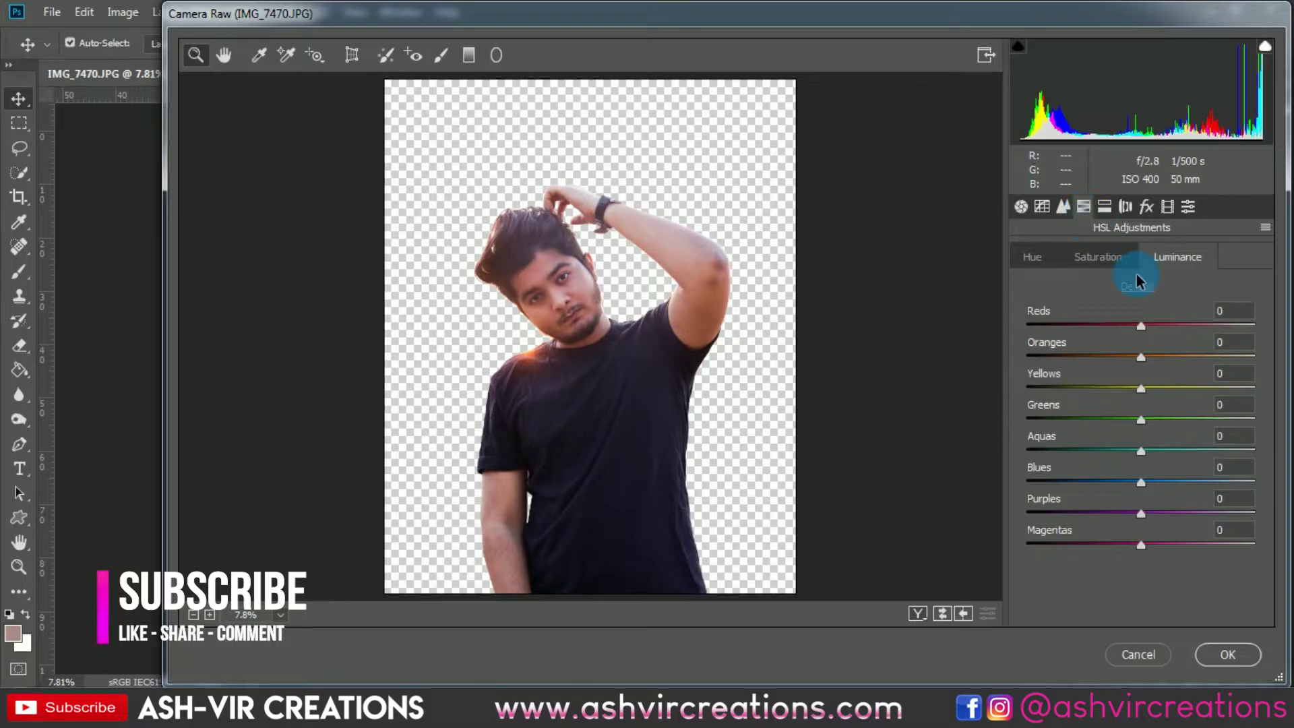
pyautogui.moveTo(1171, 357); pyautogui.dragTo(1151, 324)
pyautogui.click(1223, 651)
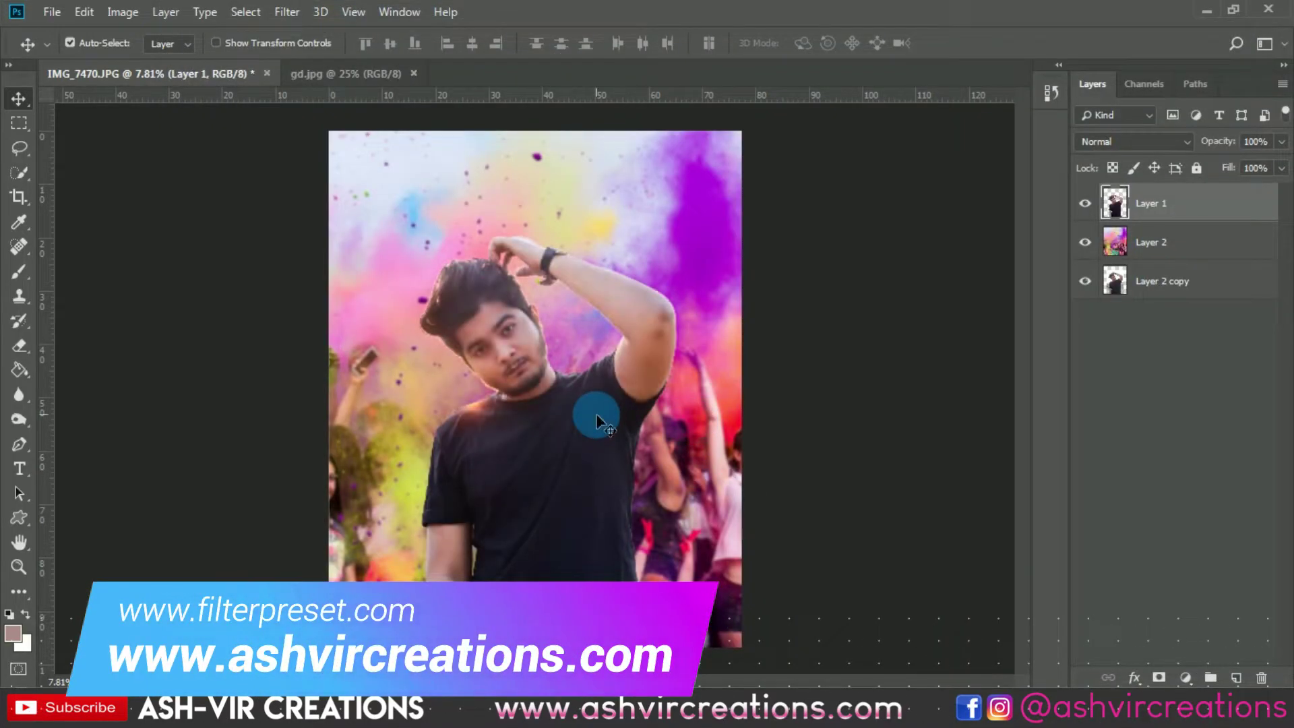
# - Examine the graded man cutout up close, from the face and raised arm down to the lowered forearm
pyautogui.scroll(-2, 596, 414)
pyautogui.scroll(5, 594, 302)
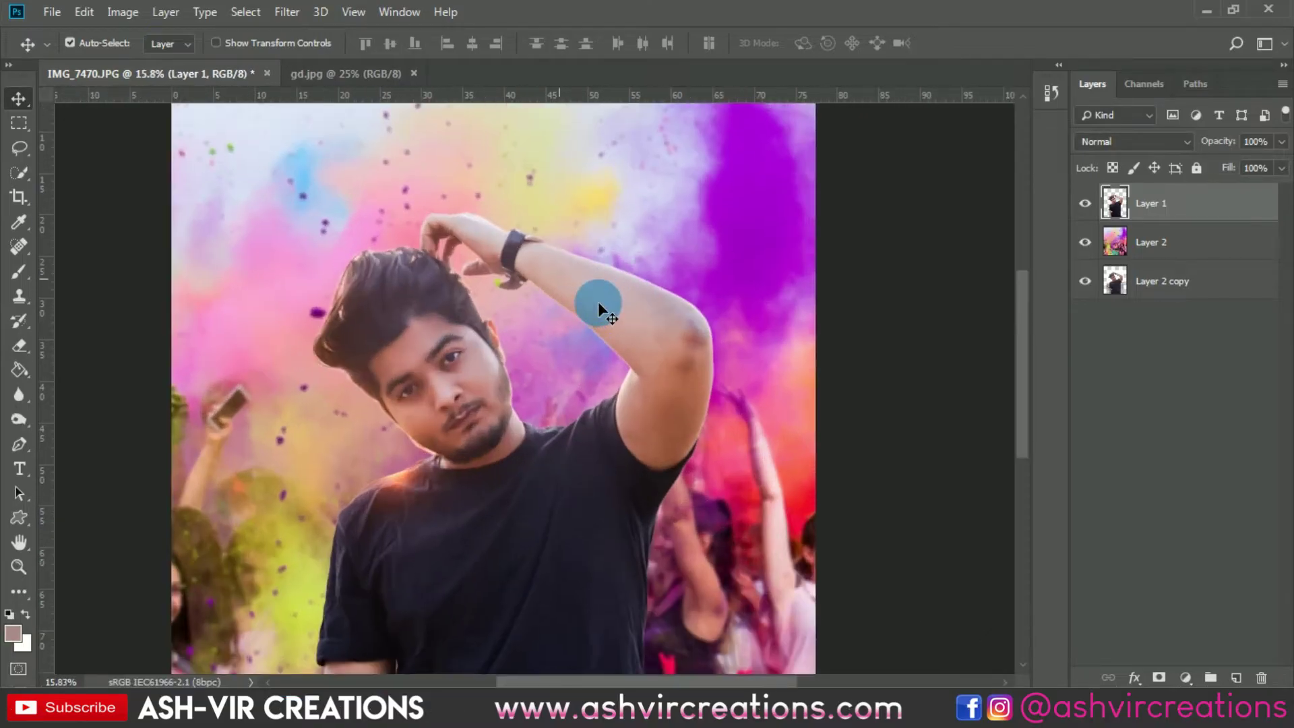
pyautogui.scroll(1, 597, 301)
pyautogui.scroll(-2, 597, 301)
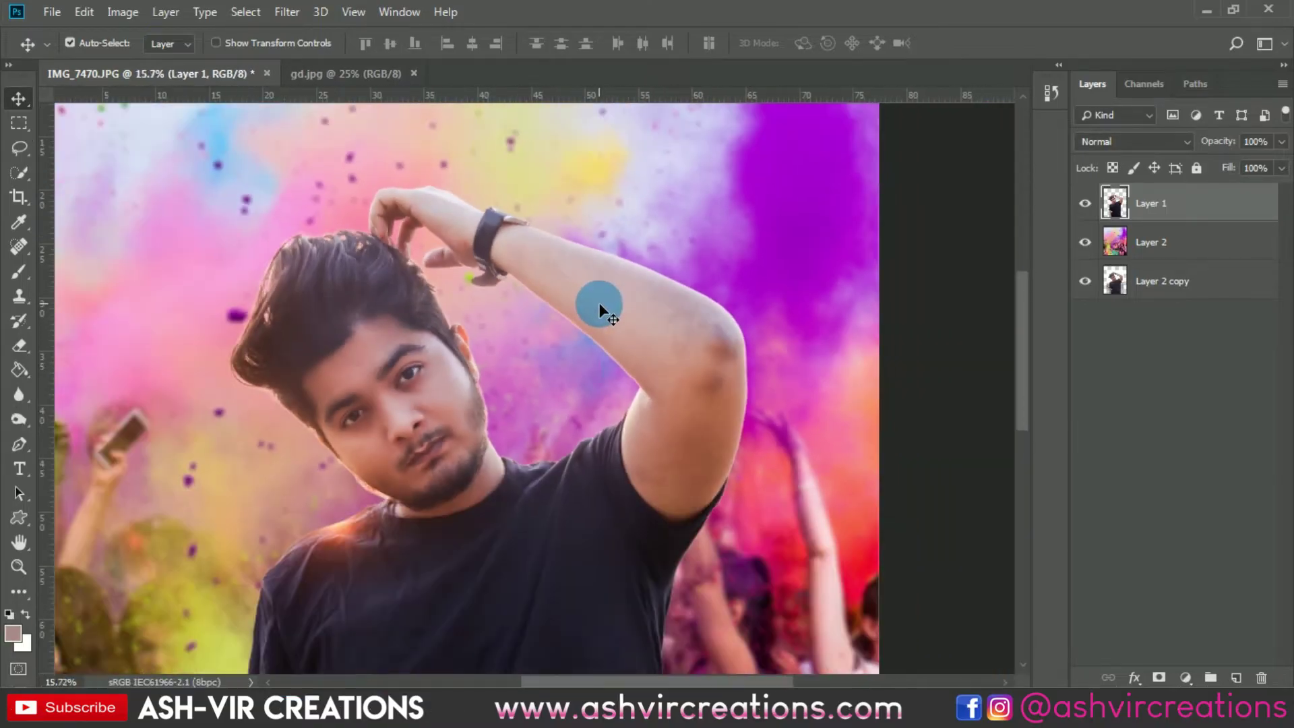
pyautogui.moveTo(641, 367); pyautogui.dragTo(788, 215)
pyautogui.moveTo(659, 479); pyautogui.dragTo(681, 355)
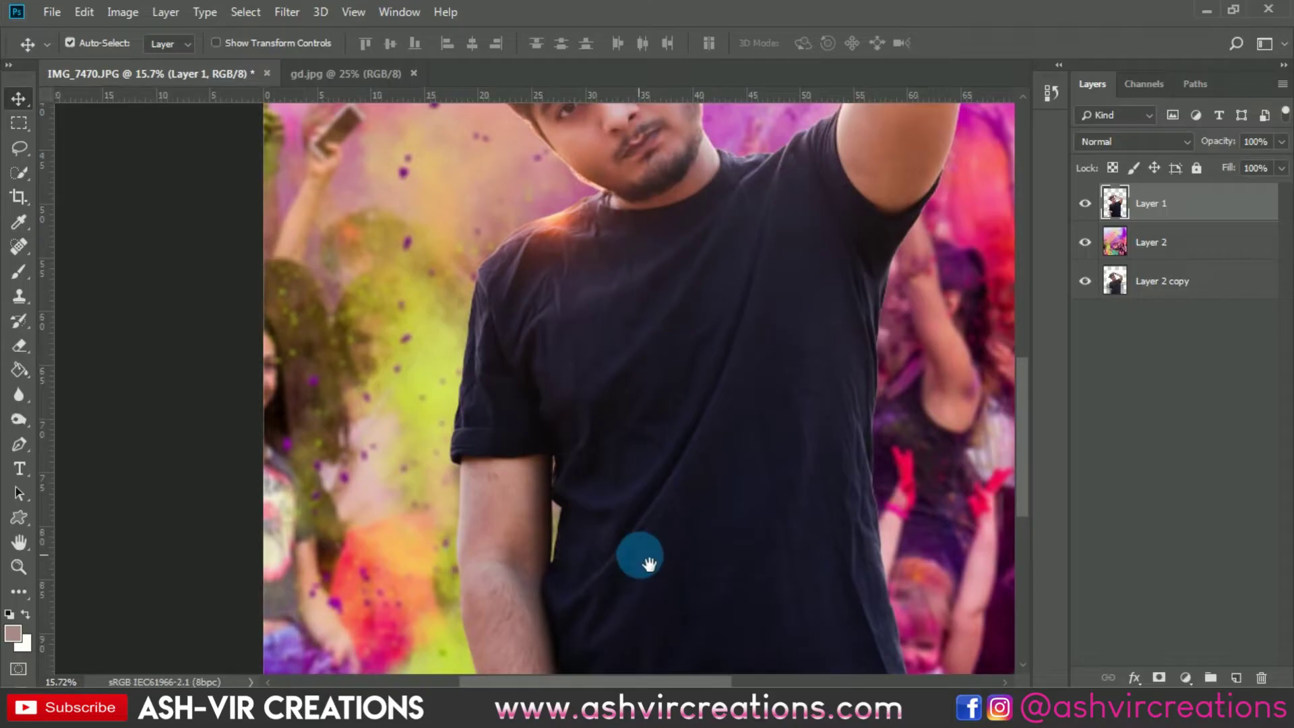
pyautogui.moveTo(639, 558); pyautogui.dragTo(682, 448)
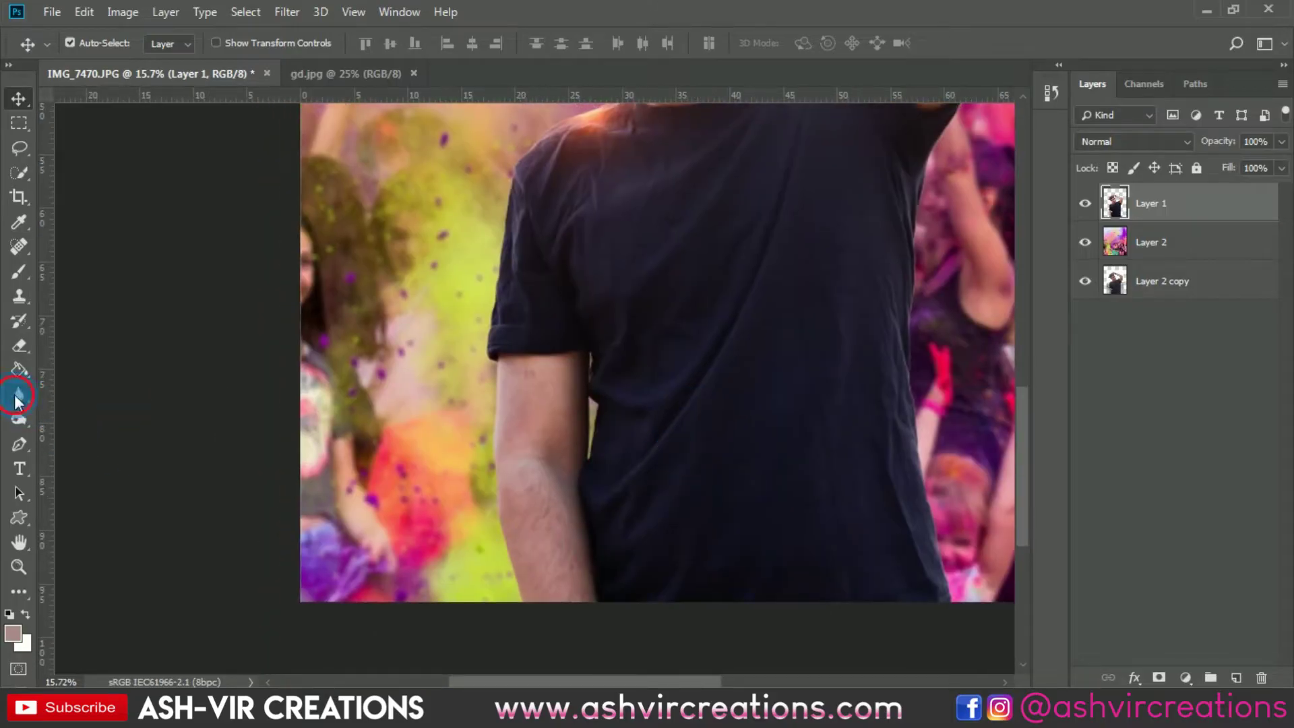
# - Soften the outer edge of the man's lowered arm on Layer 1 with the Blur tool, using a 50 px Hard Round brush
pyautogui.moveTo(19, 394); pyautogui.dragTo(84, 396)
pyautogui.scroll(2, 476, 572)
pyautogui.rightClick(569, 580)
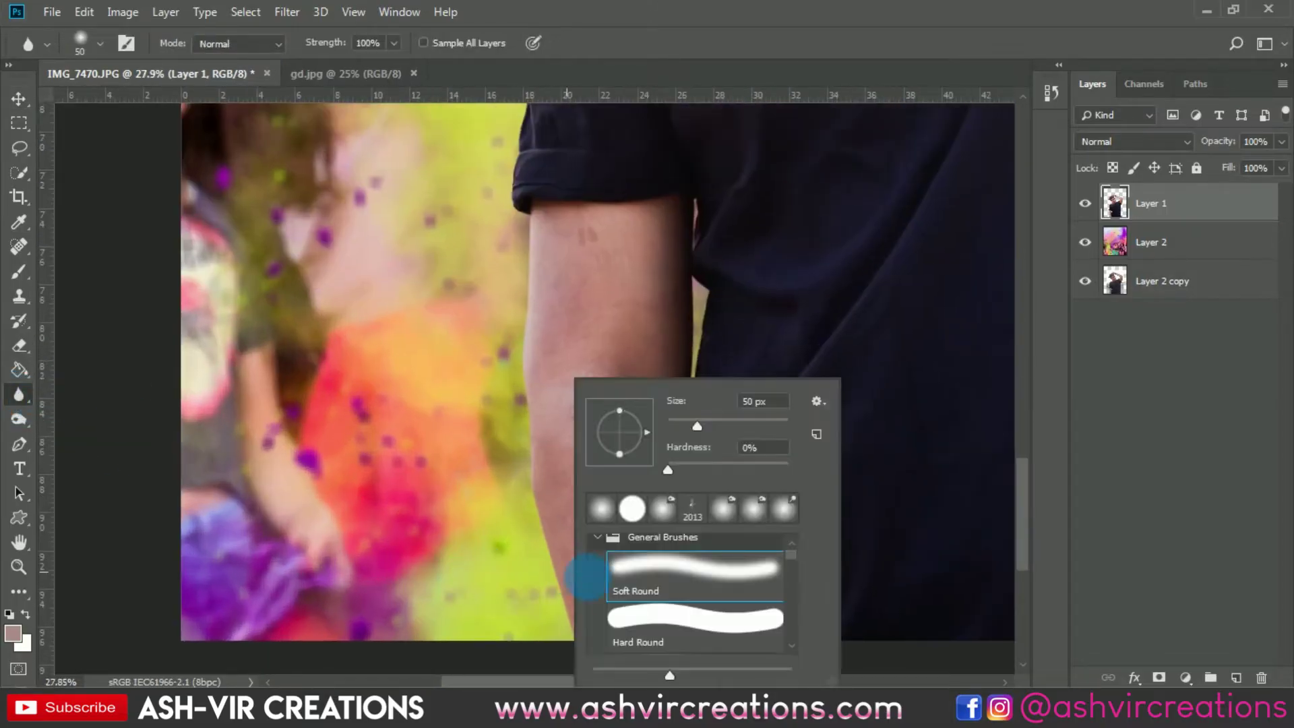
pyautogui.doubleClick(591, 634)
pyautogui.scroll(3, 591, 634)
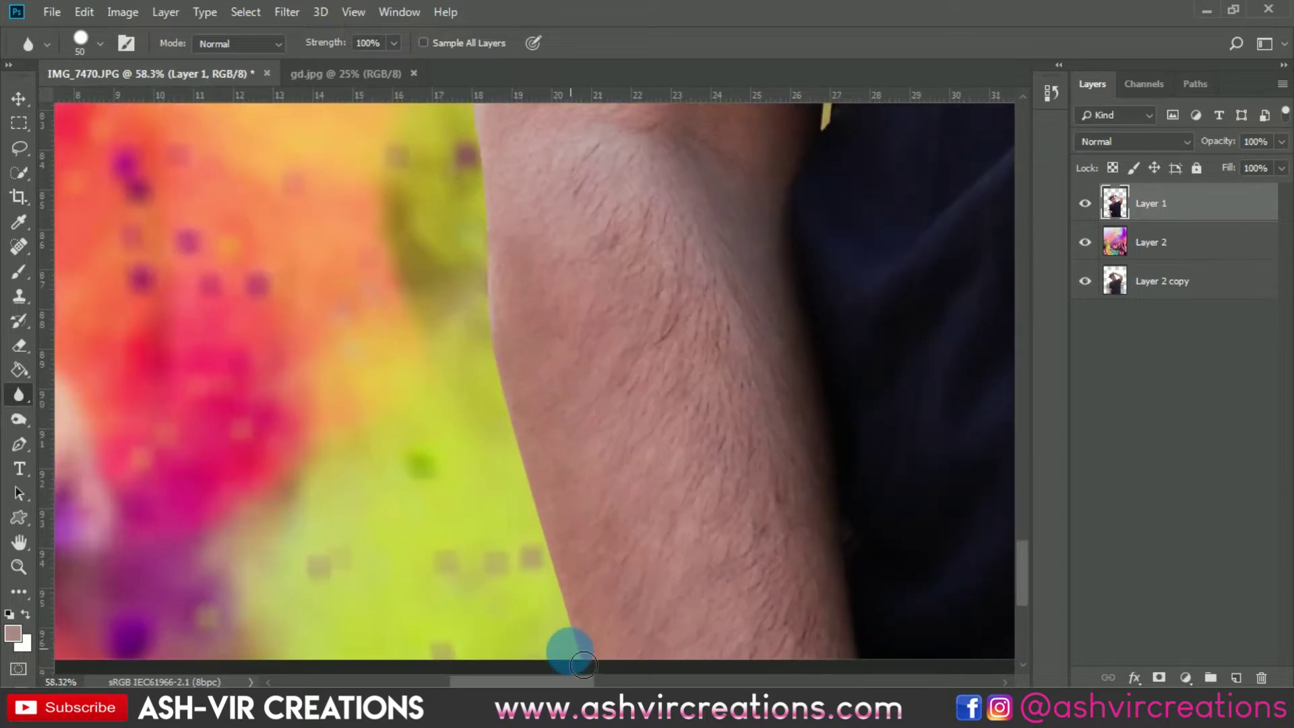
pyautogui.moveTo(531, 506)
pyautogui.mouseDown()
pyautogui.moveTo(563, 577)
pyautogui.moveTo(519, 423)
pyautogui.moveTo(504, 310)
pyautogui.mouseUp()
pyautogui.moveTo(610, 359); pyautogui.dragTo(722, 512)
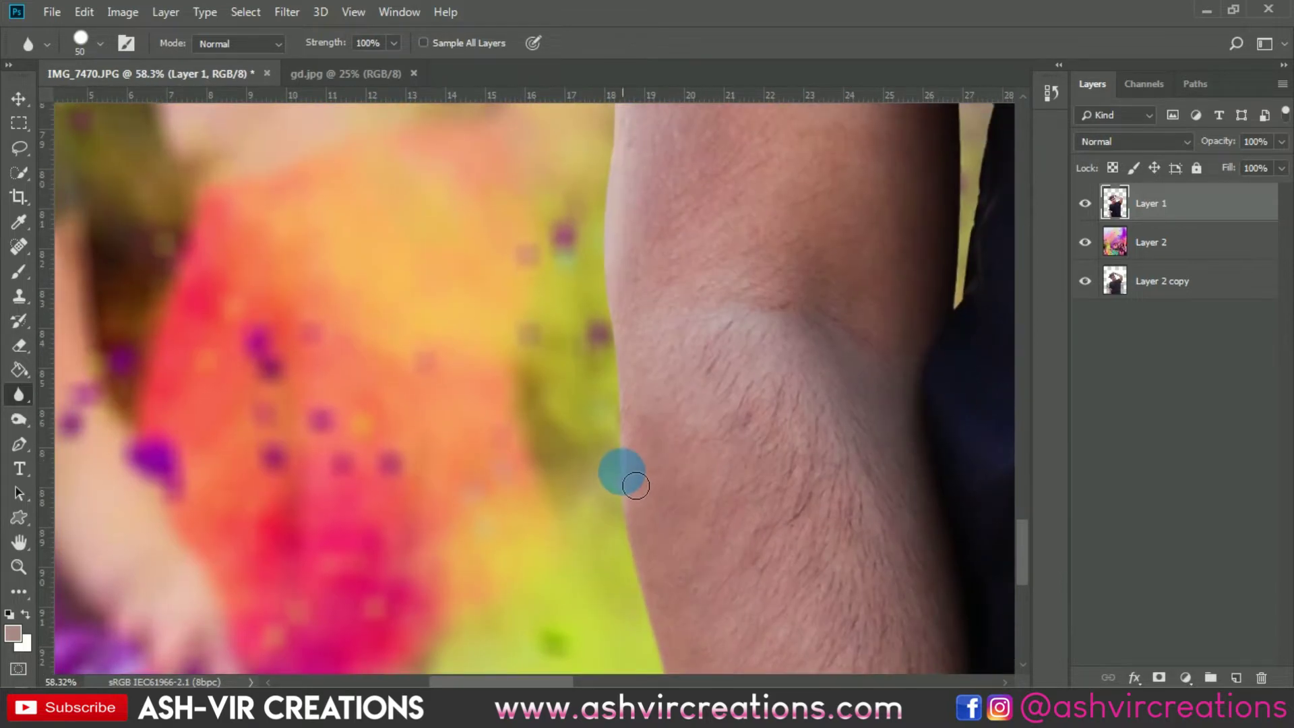
pyautogui.moveTo(620, 183)
pyautogui.mouseDown()
pyautogui.moveTo(725, 408)
pyautogui.moveTo(713, 382)
pyautogui.mouseUp()
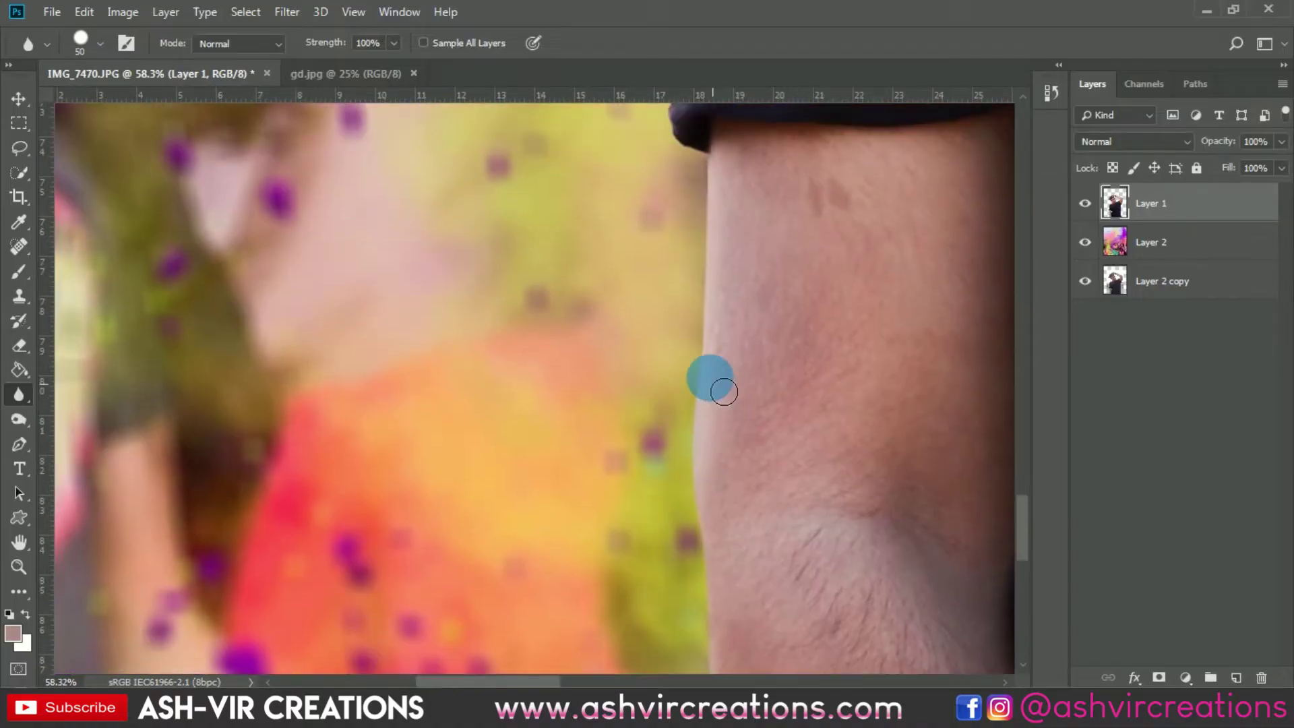
pyautogui.moveTo(712, 295)
pyautogui.mouseDown()
pyautogui.moveTo(684, 139)
pyautogui.moveTo(792, 437)
pyautogui.moveTo(775, 382)
pyautogui.moveTo(780, 254)
pyautogui.moveTo(772, 264)
pyautogui.moveTo(793, 184)
pyautogui.moveTo(786, 458)
pyautogui.moveTo(768, 439)
pyautogui.moveTo(783, 344)
pyautogui.moveTo(843, 225)
pyautogui.moveTo(778, 469)
pyautogui.moveTo(742, 194)
pyautogui.mouseUp()
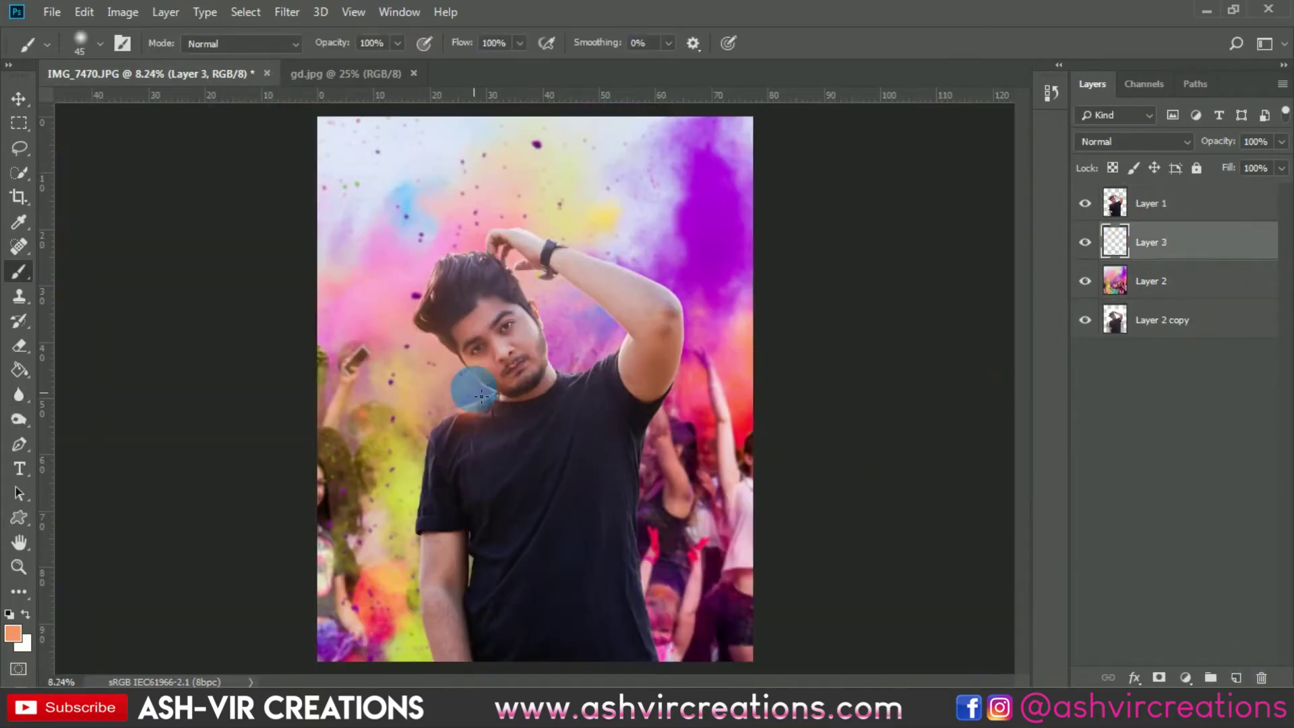
# - Add a new layer between Layers 1 and 2 and paint one dab of sampled orange with a 291 px Soft Round brush
pyautogui.moveTo(1155, 260); pyautogui.dragTo(1250, 682)
pyautogui.click(1247, 680)
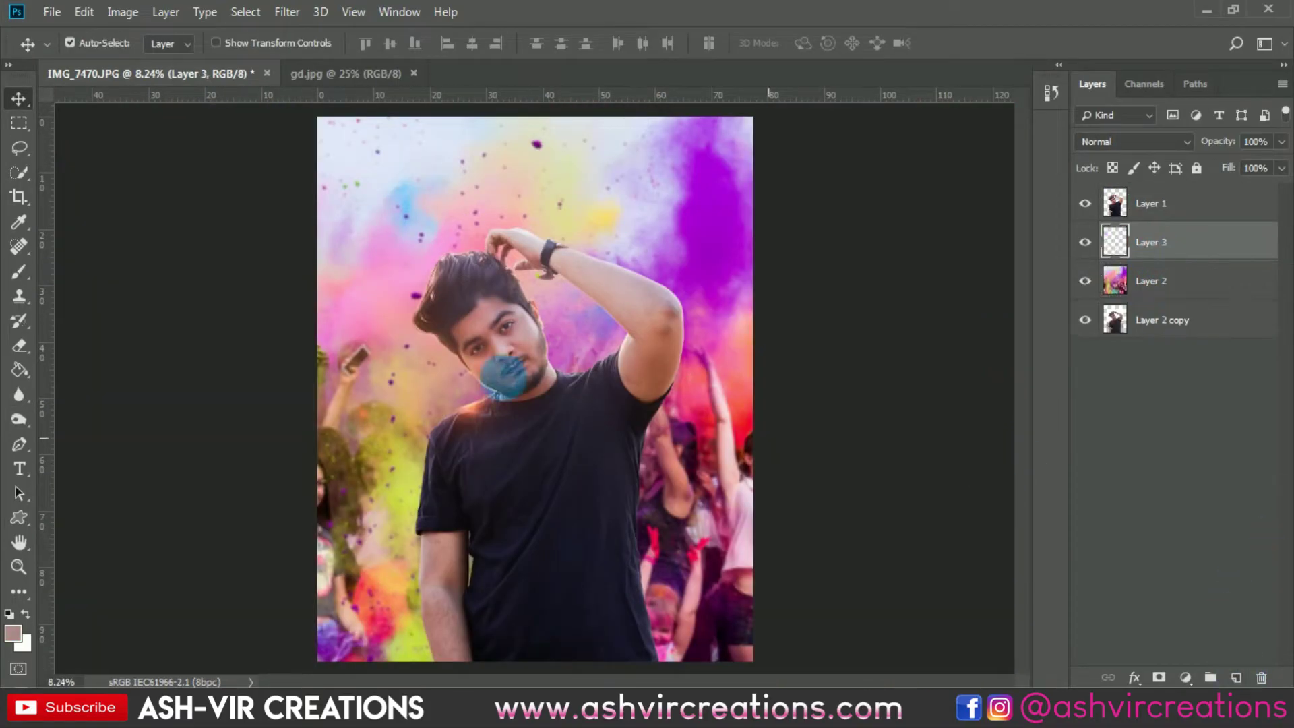
pyautogui.click(14, 272)
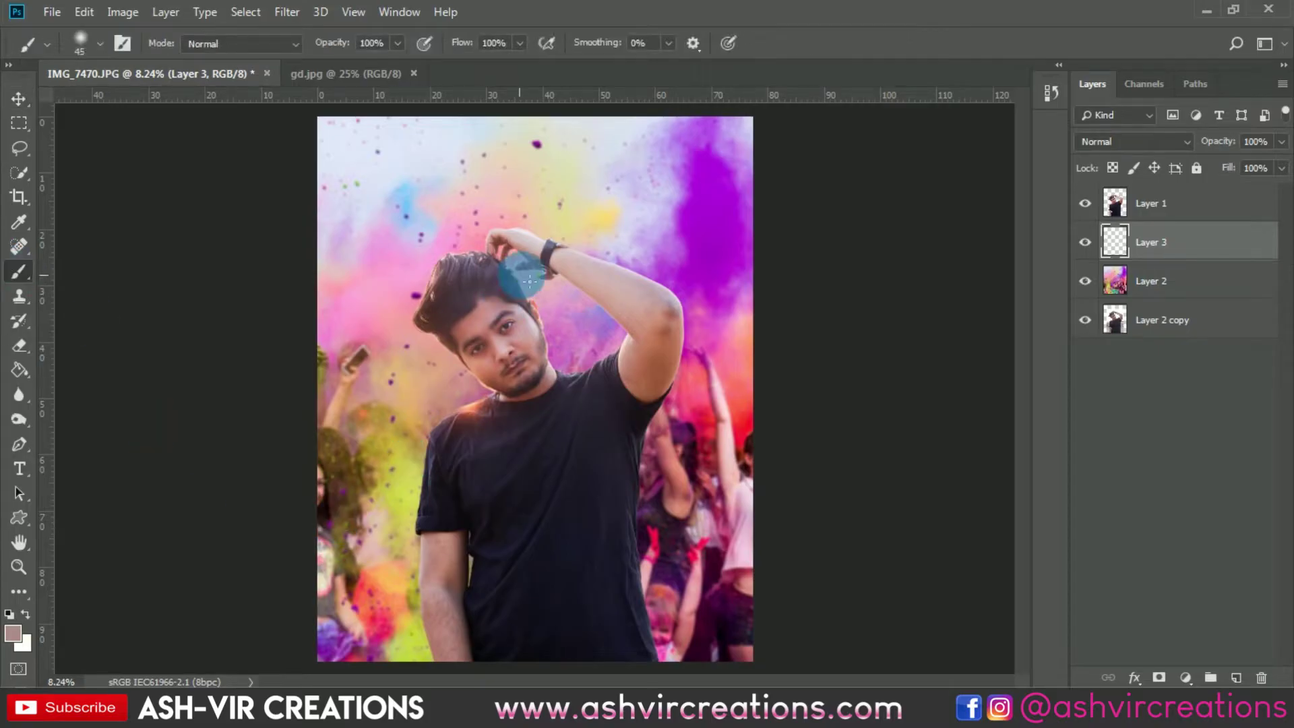
pyautogui.keyDown('alt'); pyautogui.click(600, 236); pyautogui.keyUp('alt')
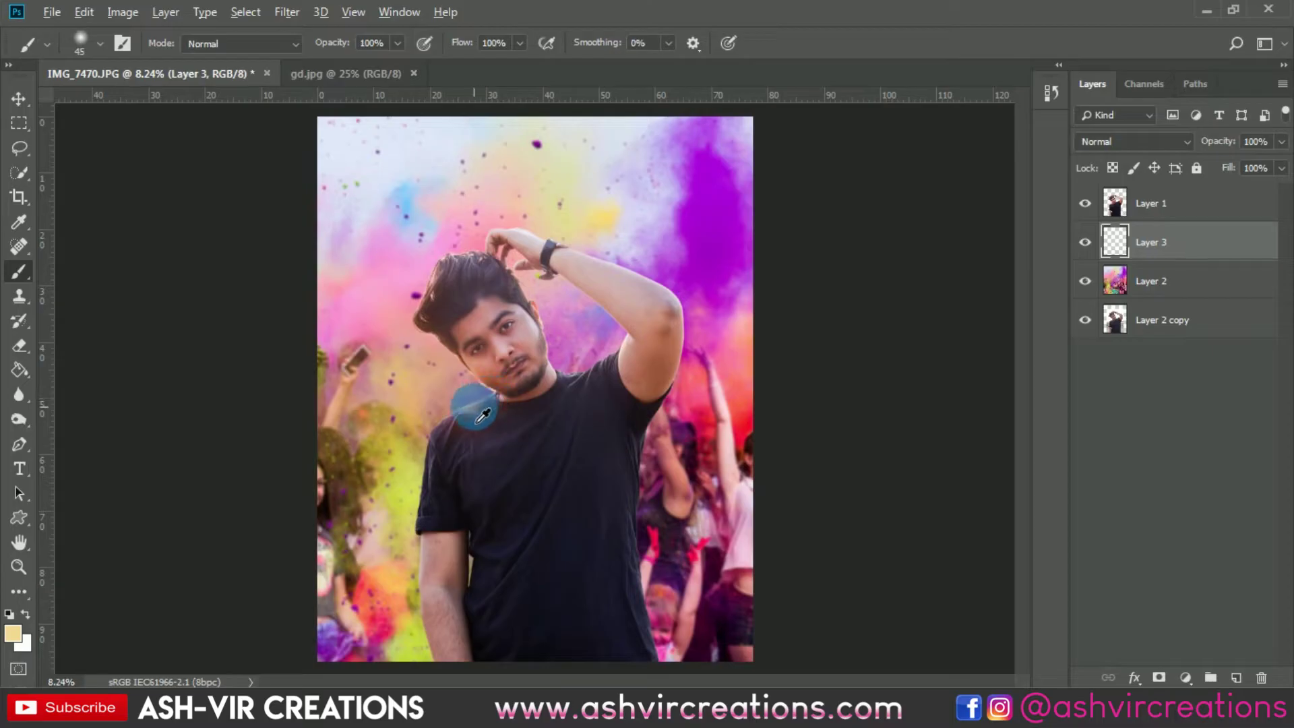
pyautogui.rightClick(431, 379)
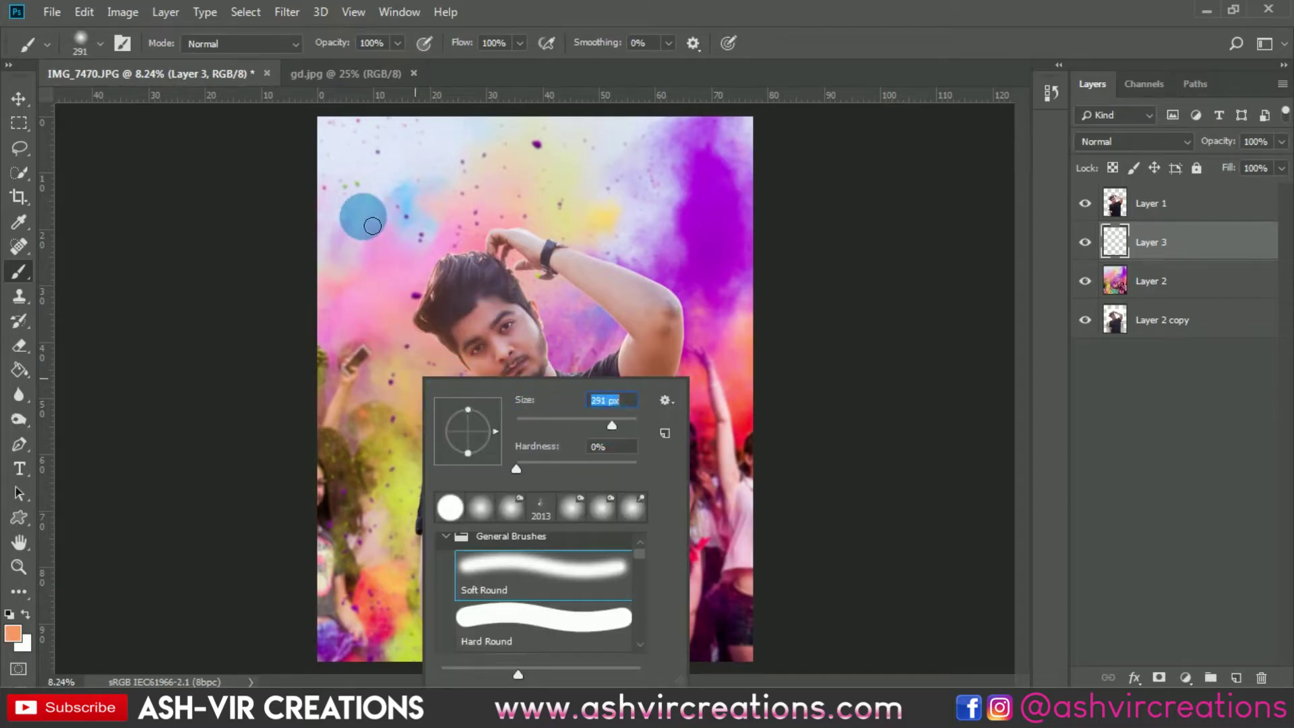
pyautogui.press('Return')
pyautogui.press('v')
# - Enlarge the orange dab with Free Transform to about the canvas width and centre it behind the man's head
pyautogui.hotkey('ctrl', 't')
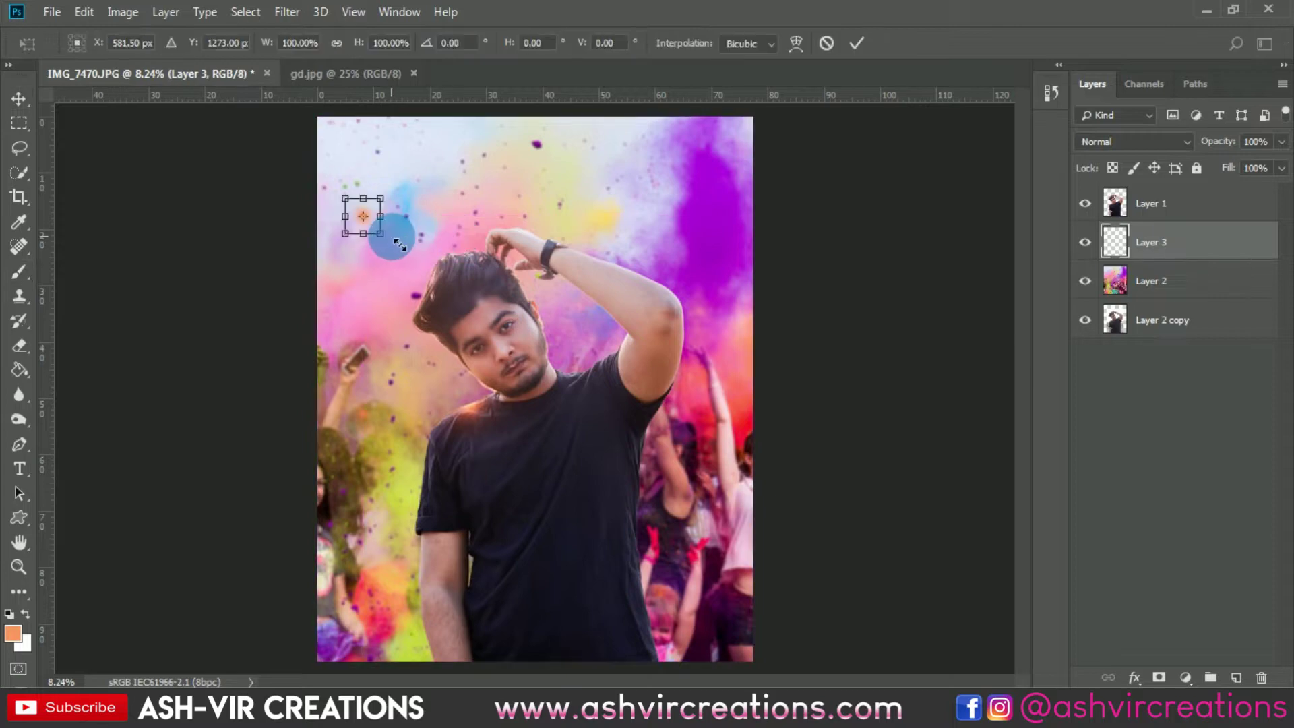
pyautogui.moveTo(398, 243); pyautogui.dragTo(534, 375)
pyautogui.moveTo(456, 252); pyautogui.dragTo(635, 383)
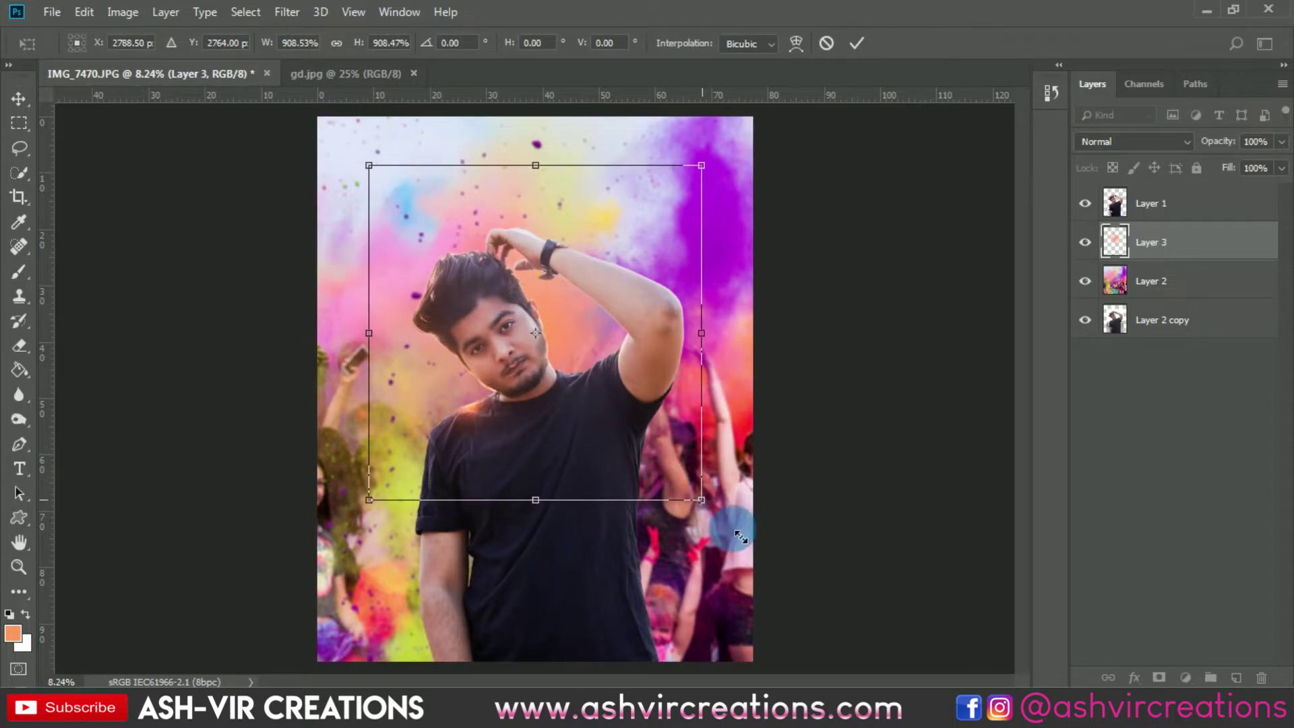
pyautogui.moveTo(740, 537); pyautogui.dragTo(794, 589)
pyautogui.press('Return')
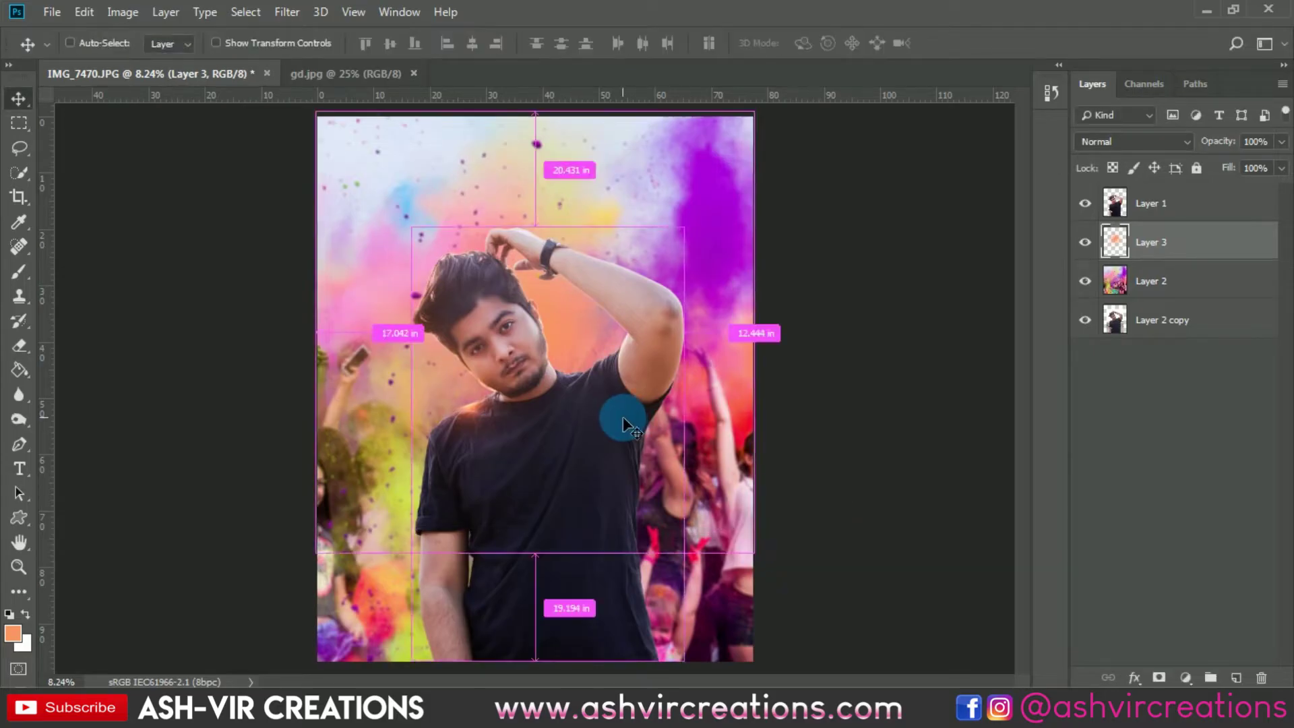
# - Lighten the orange glow on Layer 3 with Hue/Saturation, setting Lightness to +70
pyautogui.hotkey('ctrl', 'u')
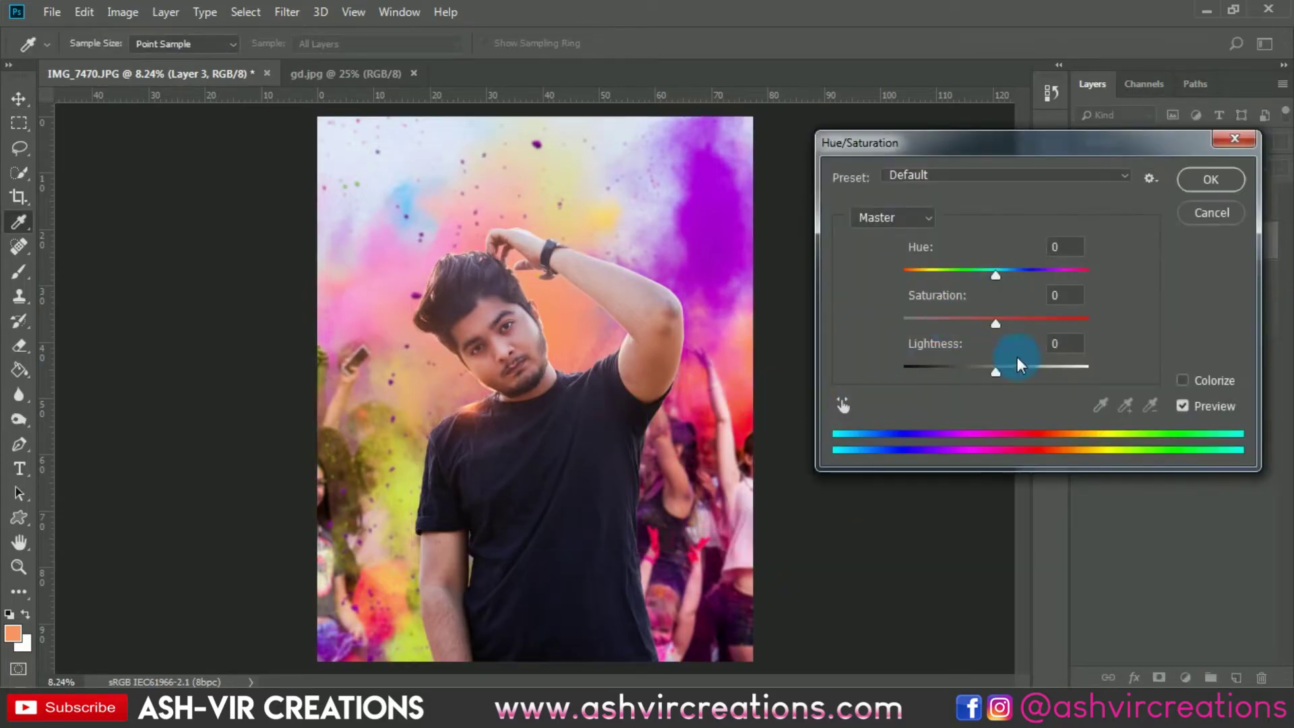
pyautogui.moveTo(1013, 370); pyautogui.dragTo(1061, 376)
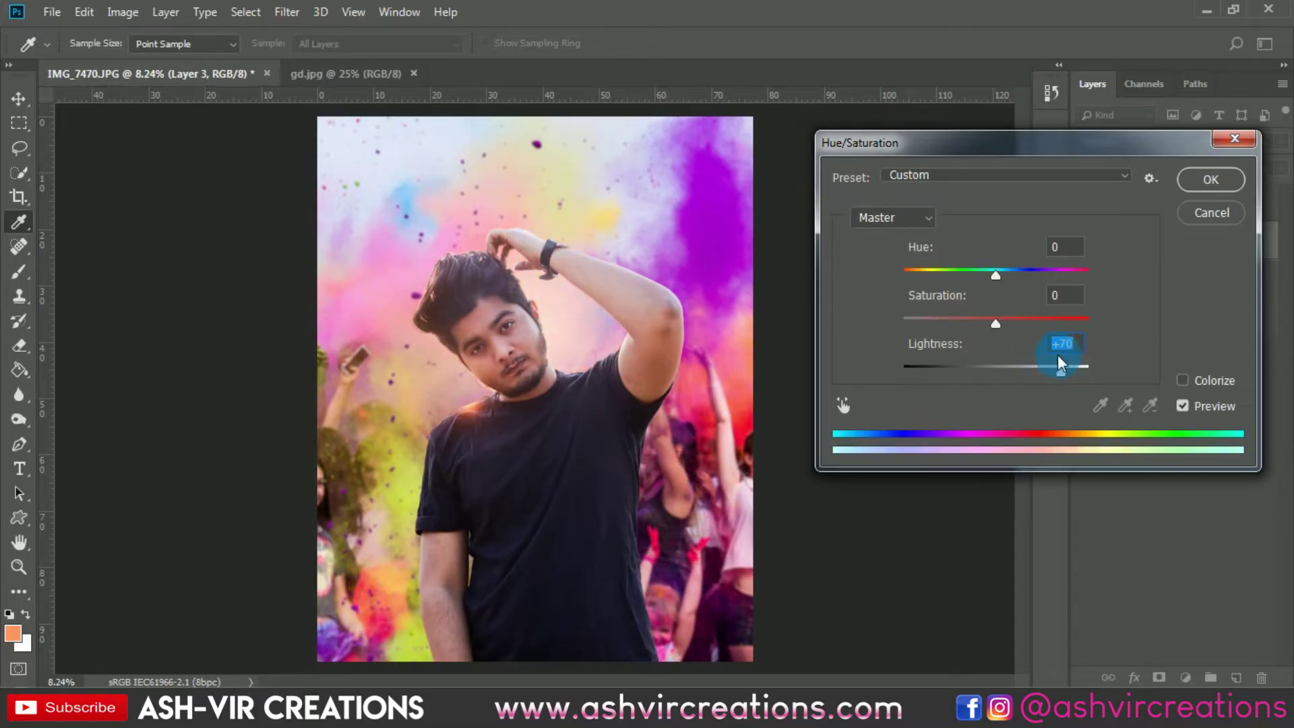
pyautogui.click(1207, 180)
# - Scale the glow on Layer 3 to about 108.41% and shift it slightly left behind the man's head
pyautogui.hotkey('ctrl', 't')
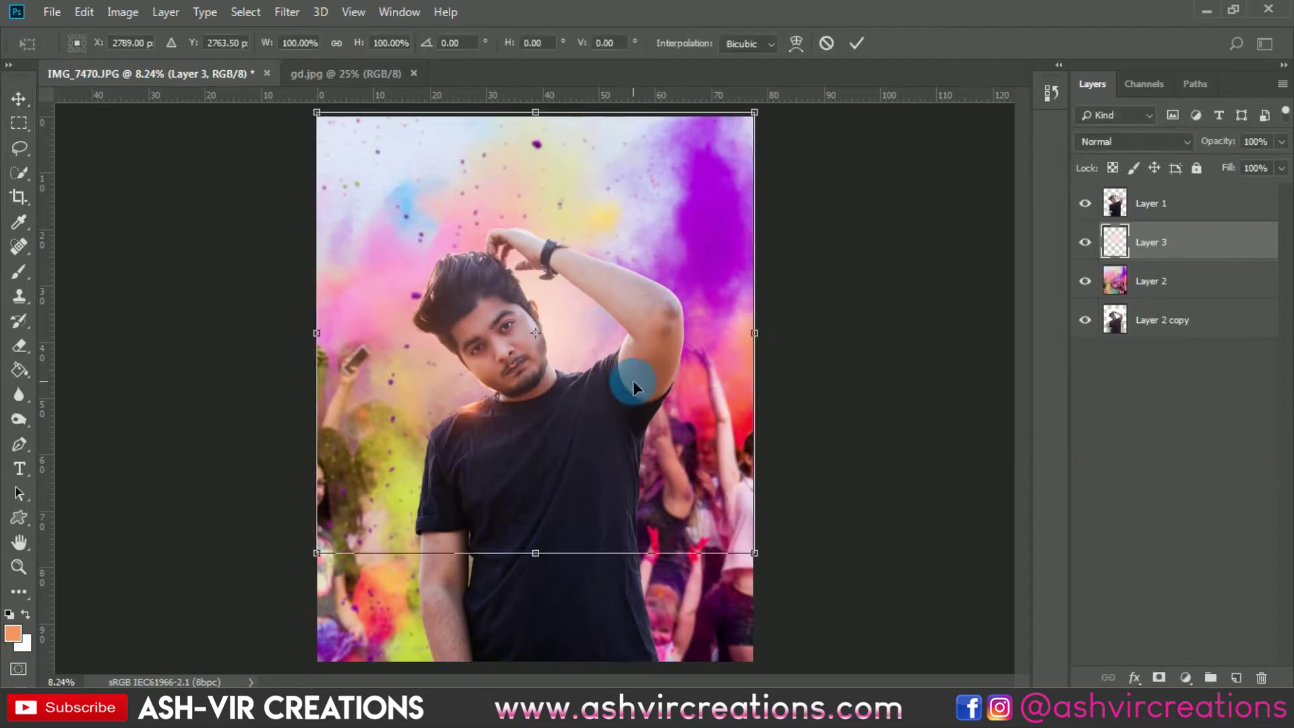
pyautogui.moveTo(633, 380); pyautogui.dragTo(589, 387)
pyautogui.moveTo(716, 558); pyautogui.dragTo(734, 577)
pyautogui.moveTo(515, 357); pyautogui.dragTo(520, 357)
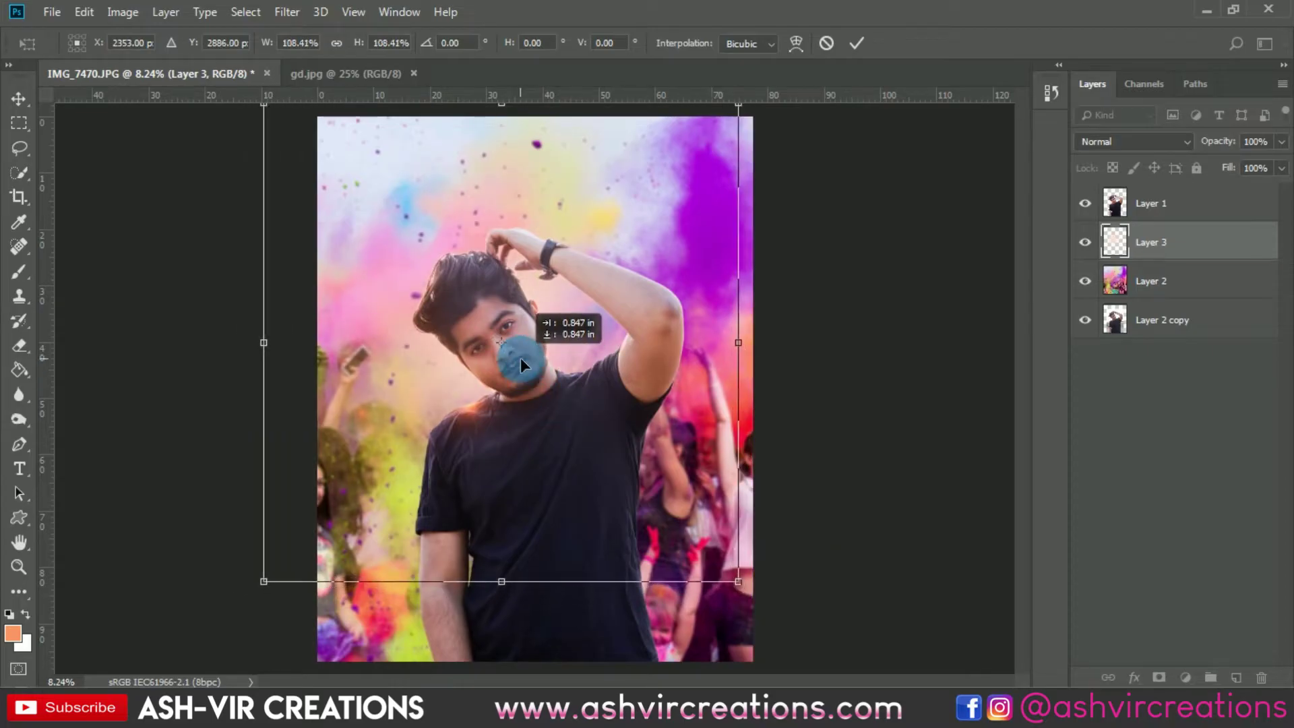
pyautogui.press('Return')
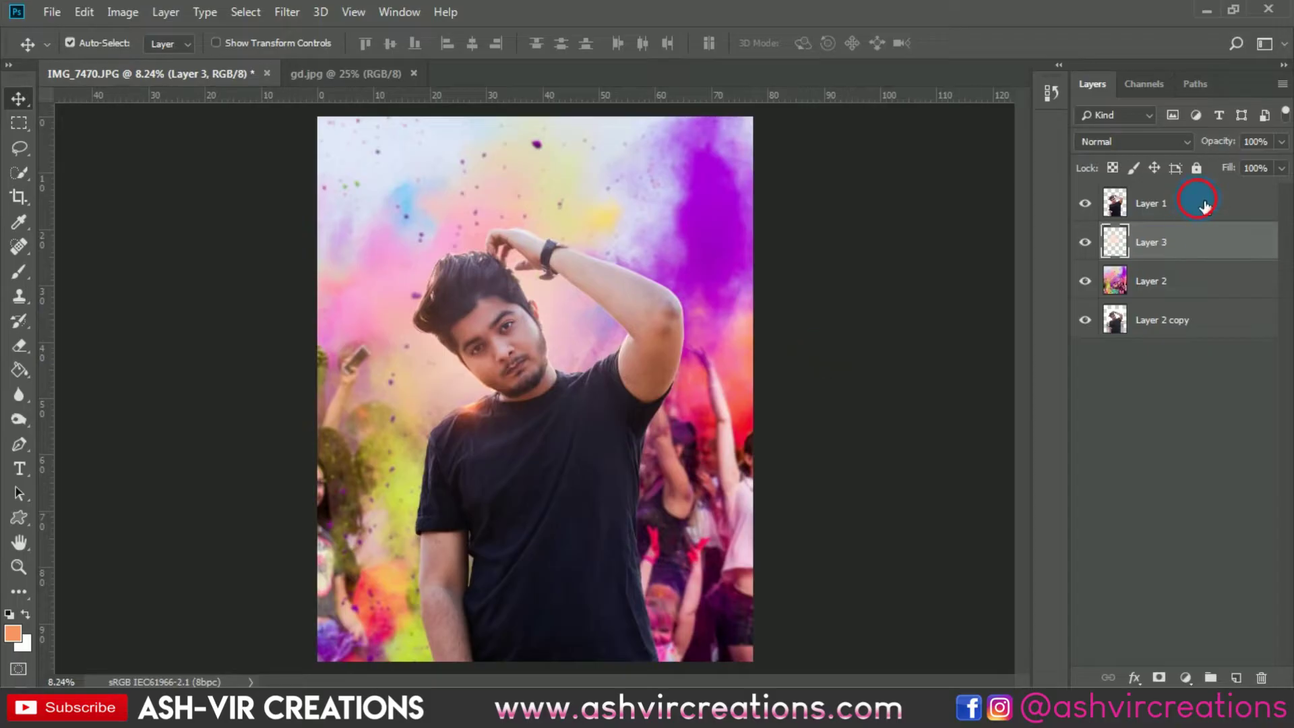
# - Select the man's Layer 1 and examine how the cutout blends with the glow around the hair and shoulders
pyautogui.click(1205, 205)
pyautogui.scroll(3, 434, 318)
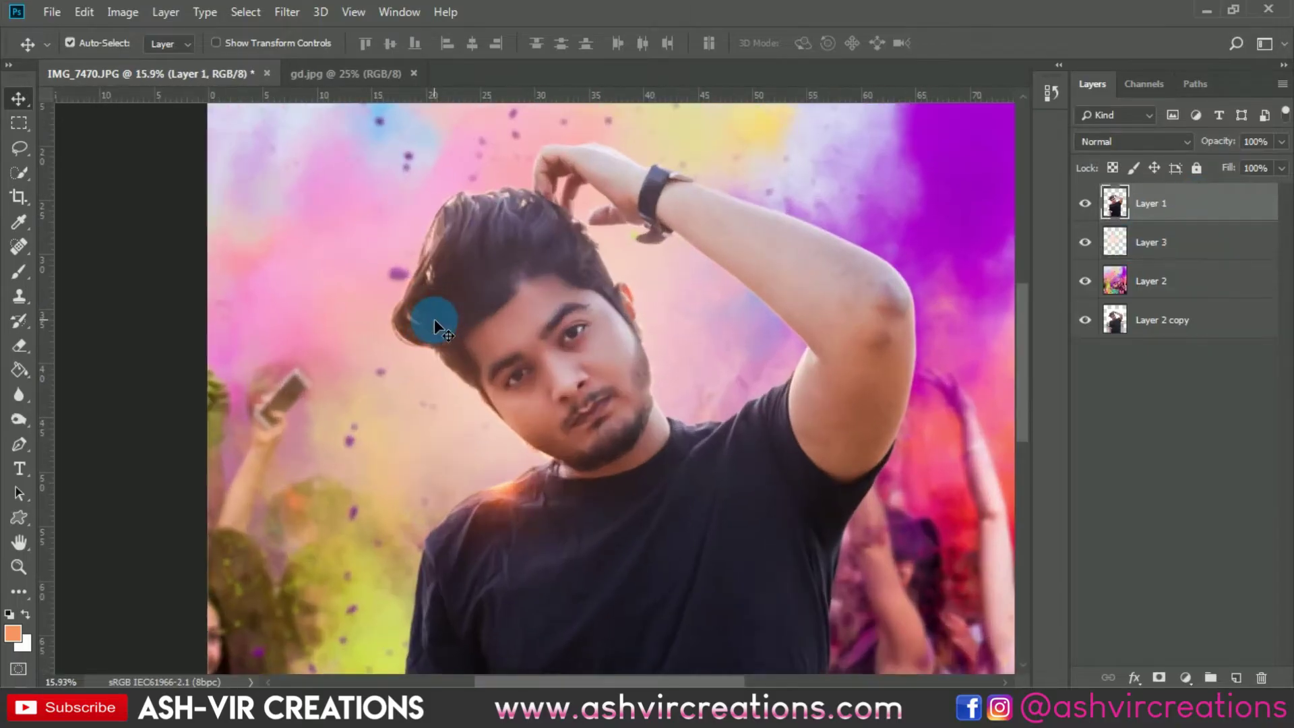
pyautogui.scroll(-3, 434, 318)
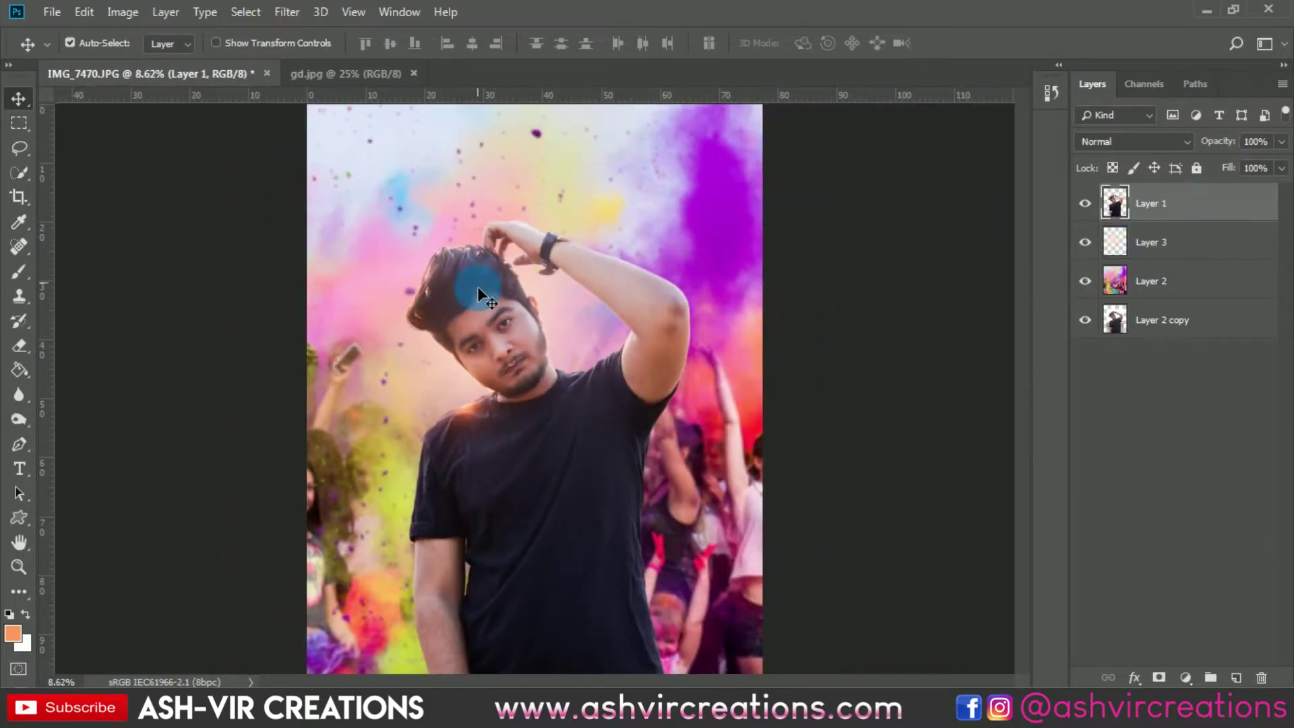
pyautogui.scroll(-2, 478, 288)
pyautogui.scroll(3, 479, 289)
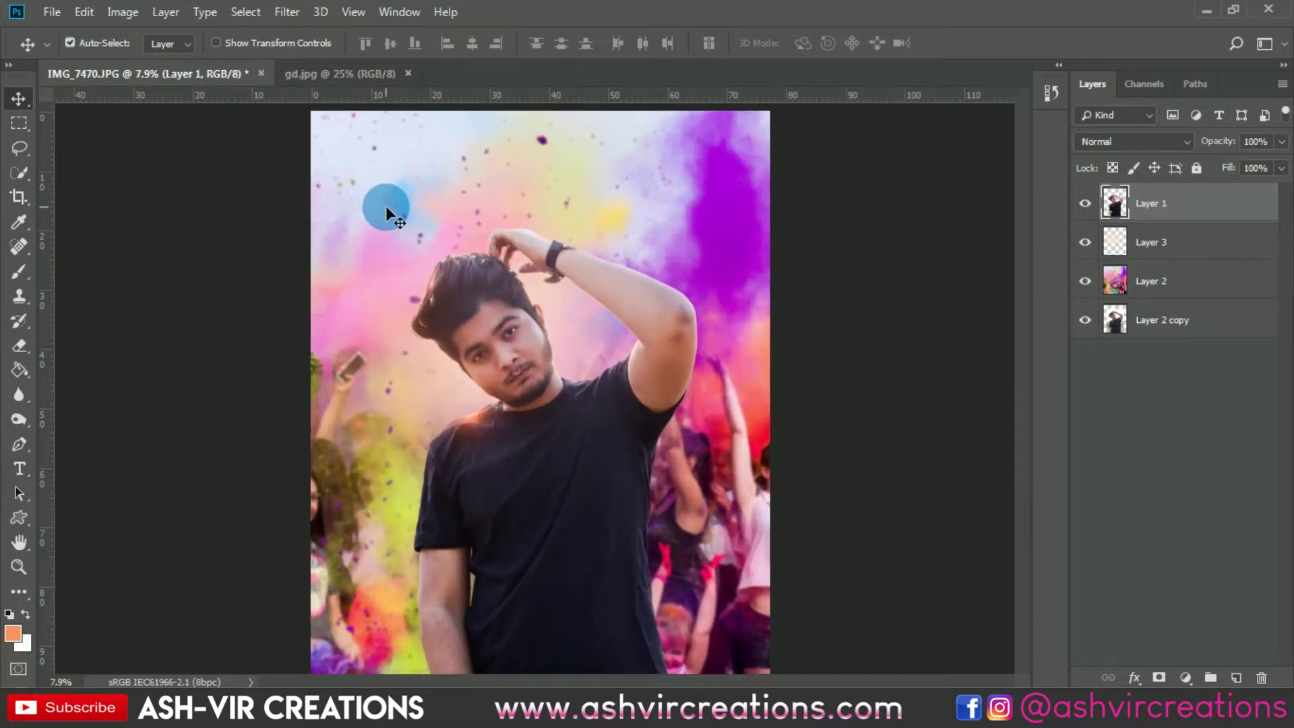
pyautogui.scroll(-1, 385, 205)
pyautogui.click(87, 162)
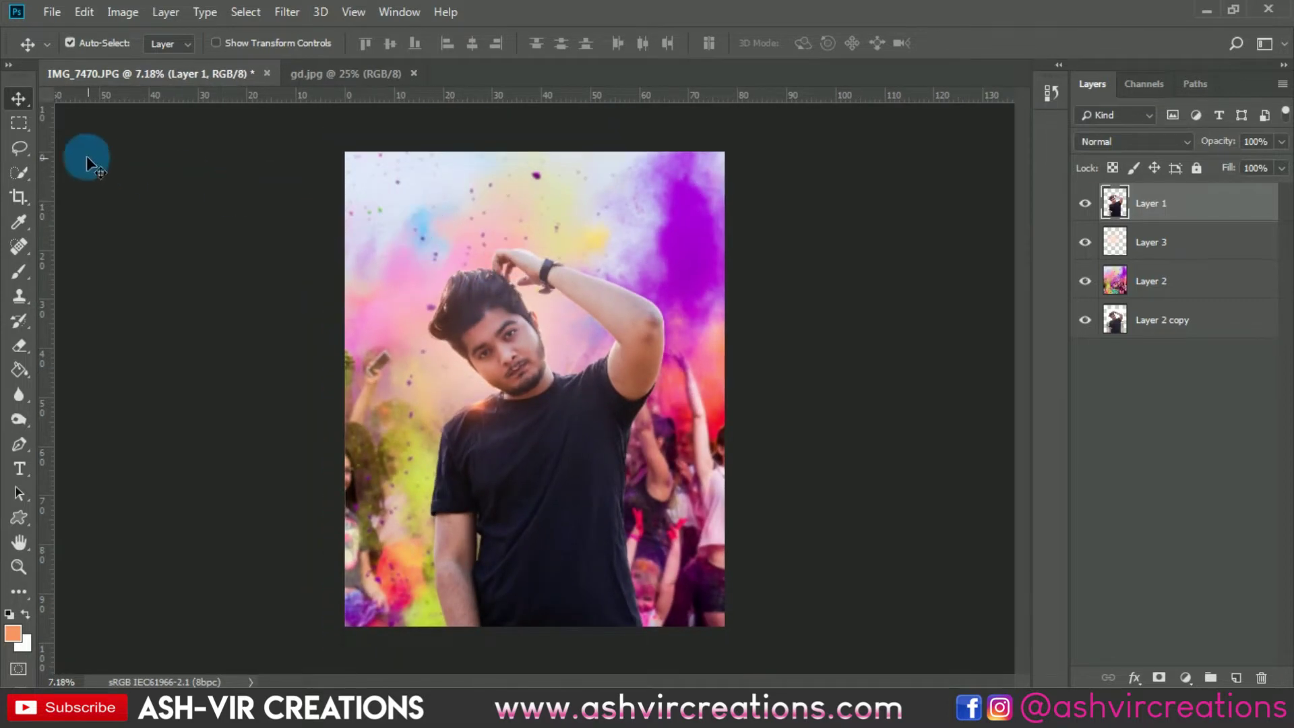
# - Select a rectangular area around the man's head, raised arm and chest, and add an empty layer above Layer 1
pyautogui.click(25, 123)
pyautogui.moveTo(354, 165); pyautogui.dragTo(680, 455)
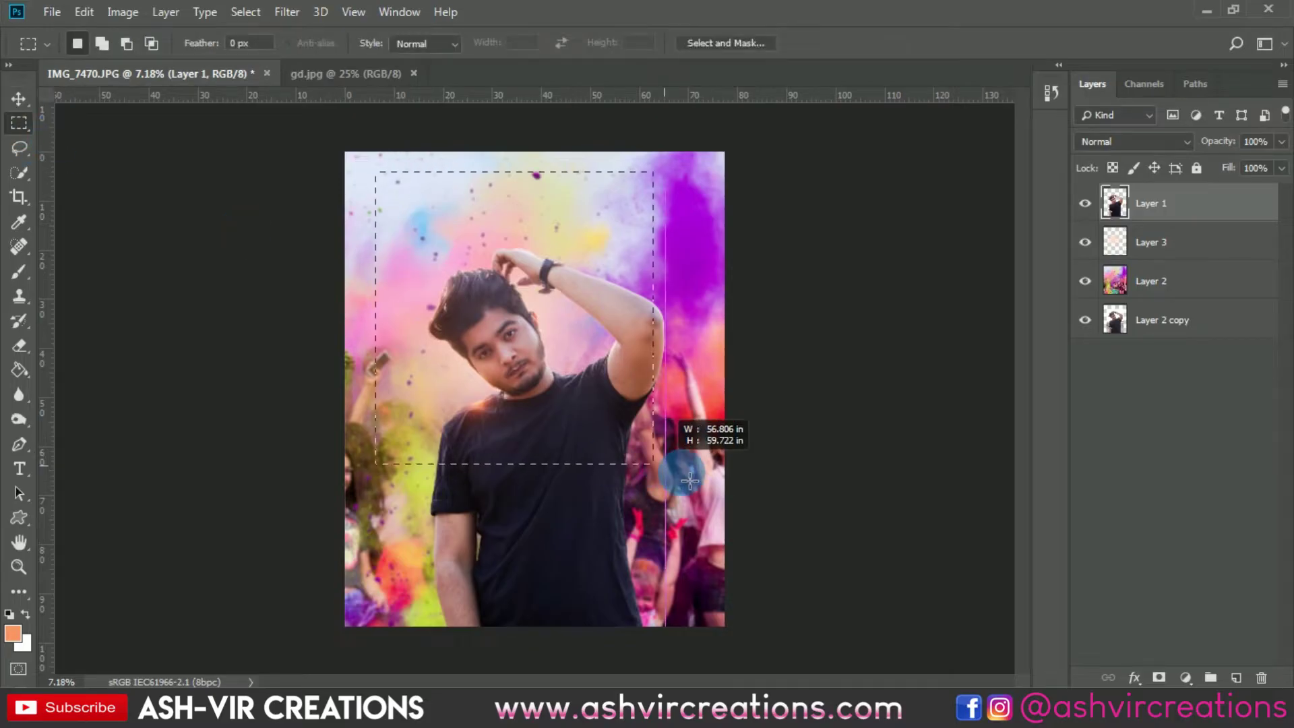
pyautogui.click(660, 452)
pyautogui.hotkey('ctrl', 'shift', 'd')
pyautogui.click(1237, 677)
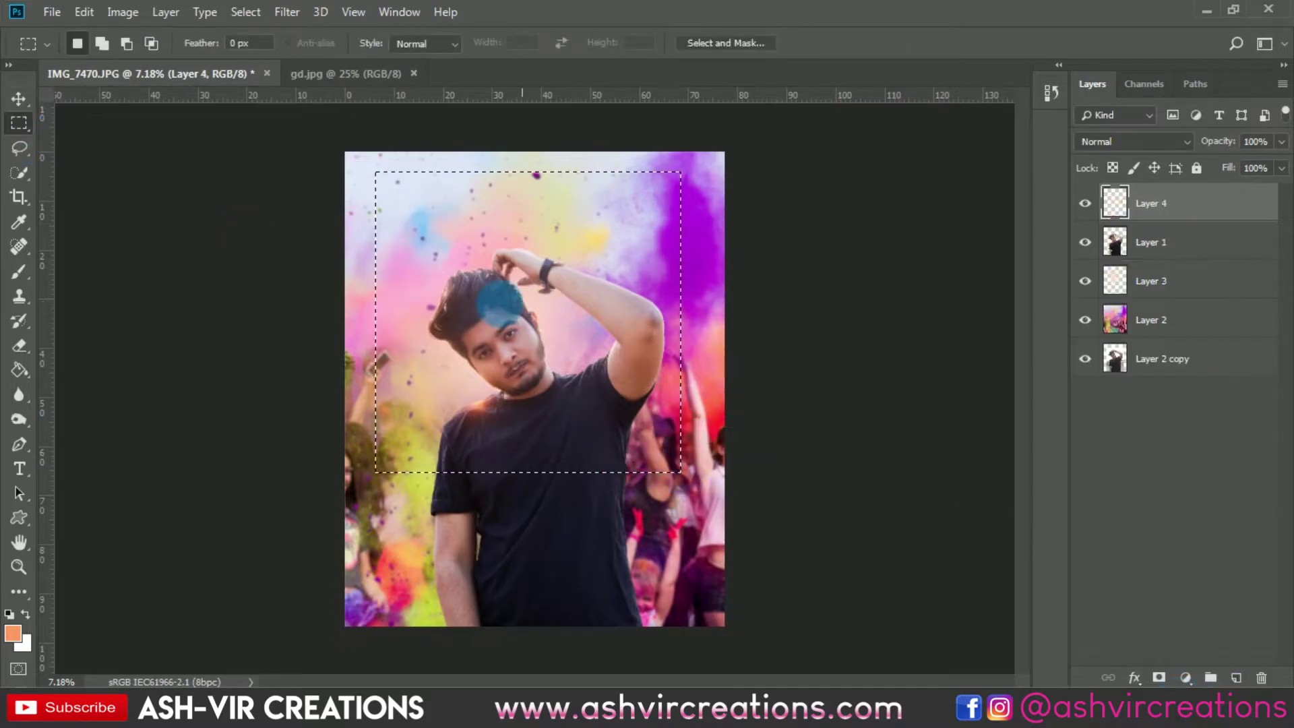
# - Fill the selected area of Layer 4 with 50% Gray, deselect it, and set the layer's blend mode to Overlay
pyautogui.rightClick(500, 302)
pyautogui.click(541, 529)
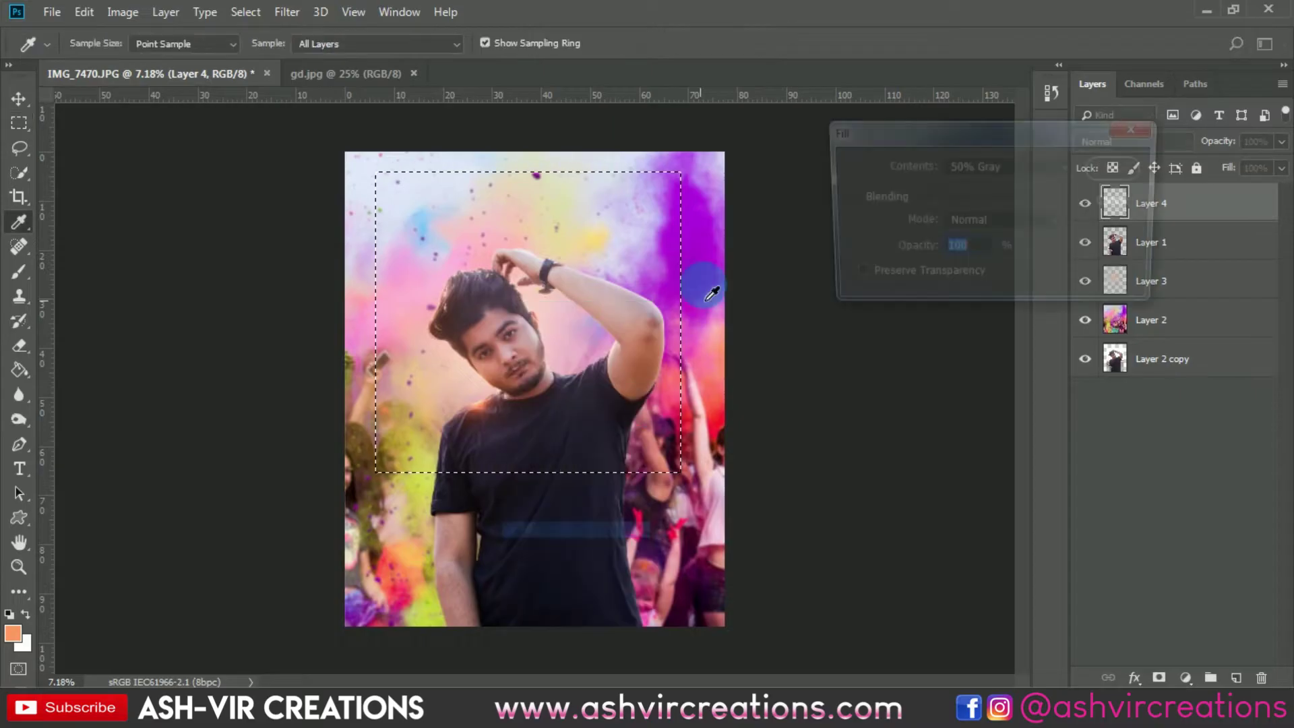
pyautogui.click(985, 164)
pyautogui.click(995, 333)
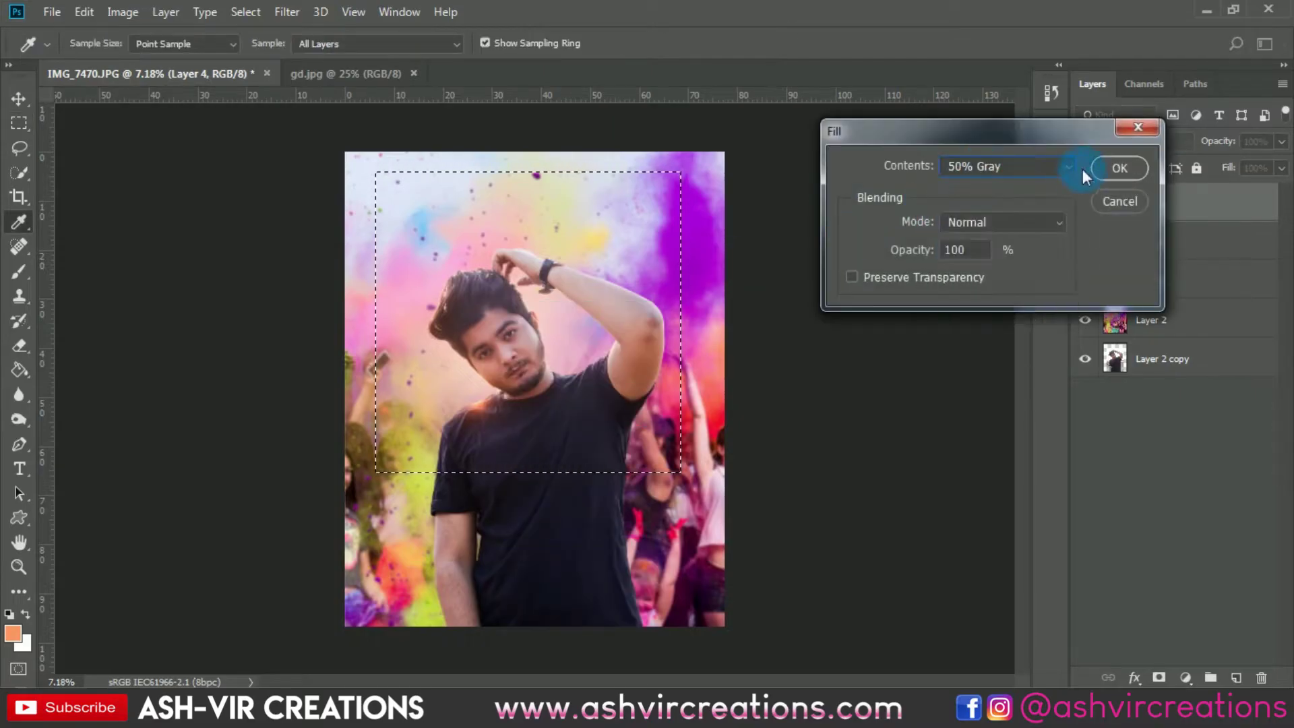
pyautogui.click(1113, 166)
pyautogui.press('m')
pyautogui.hotkey('ctrl', 'd')
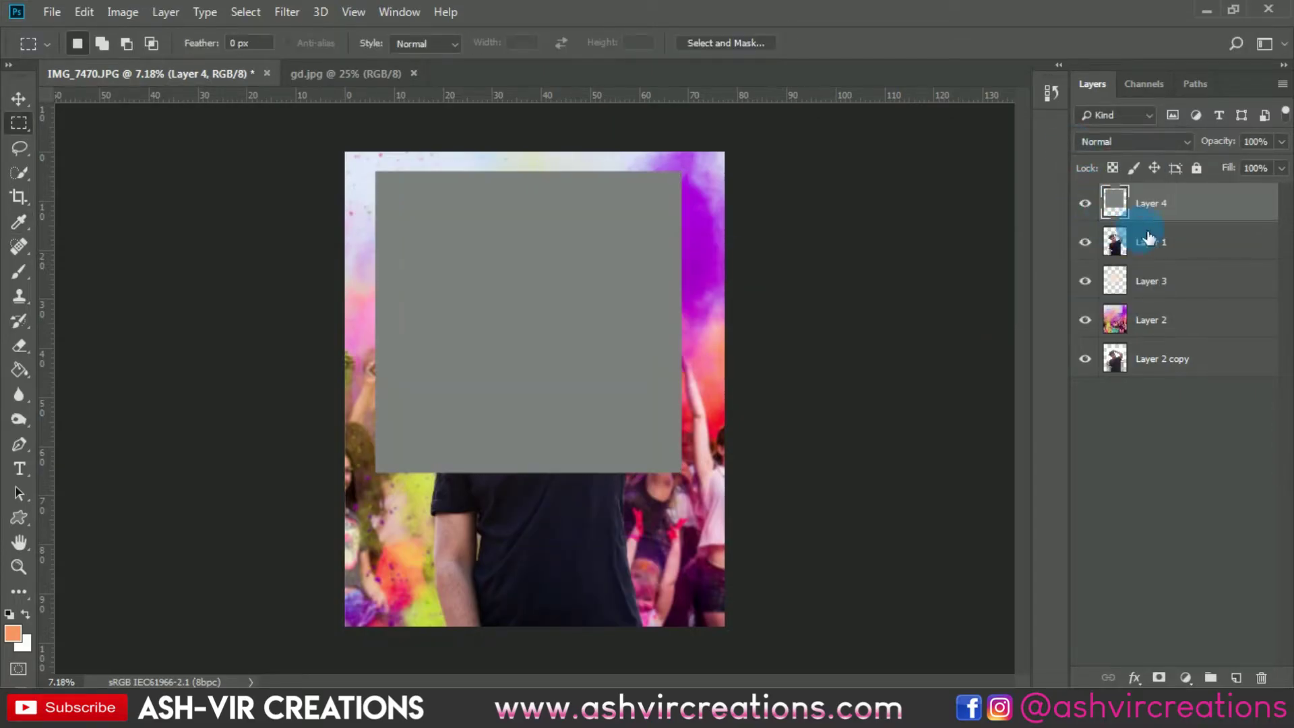
pyautogui.click(1142, 143)
pyautogui.click(1137, 375)
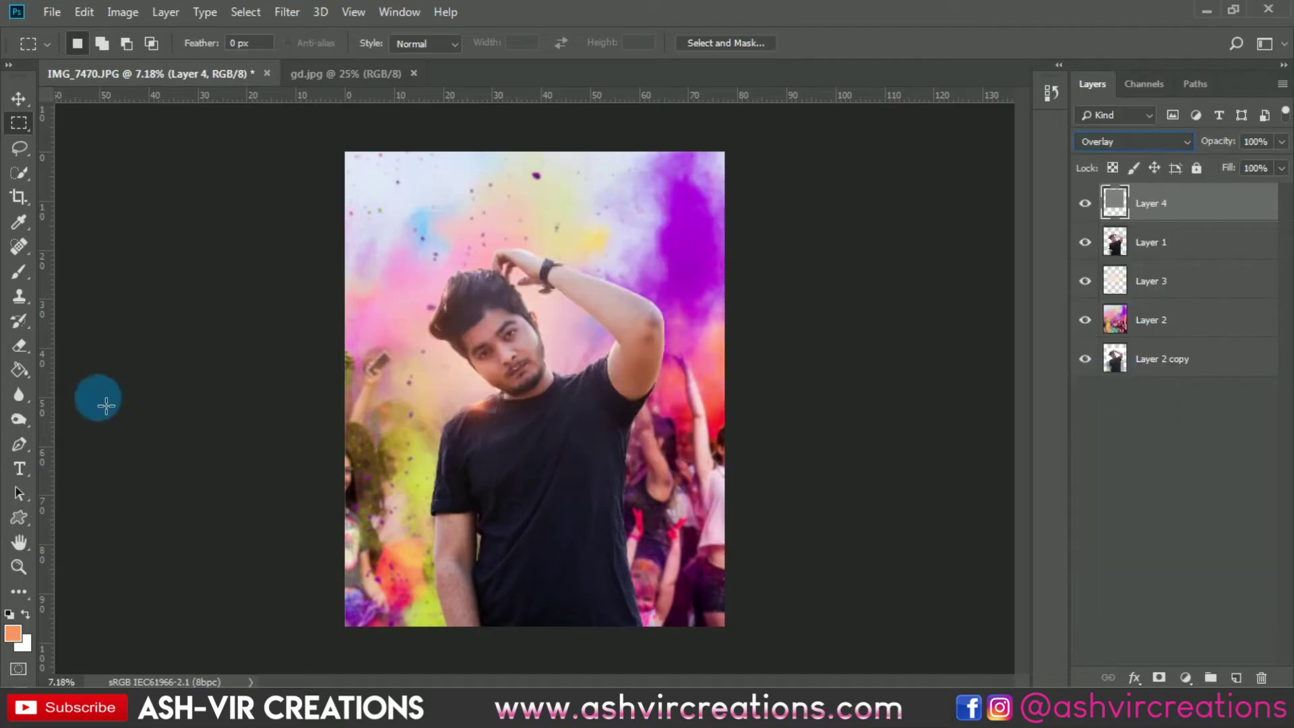
# - Dodge the man's forehead and the area between his eyebrows on Layer 4 at 8% exposure with a size 300 brush
pyautogui.click(20, 418)
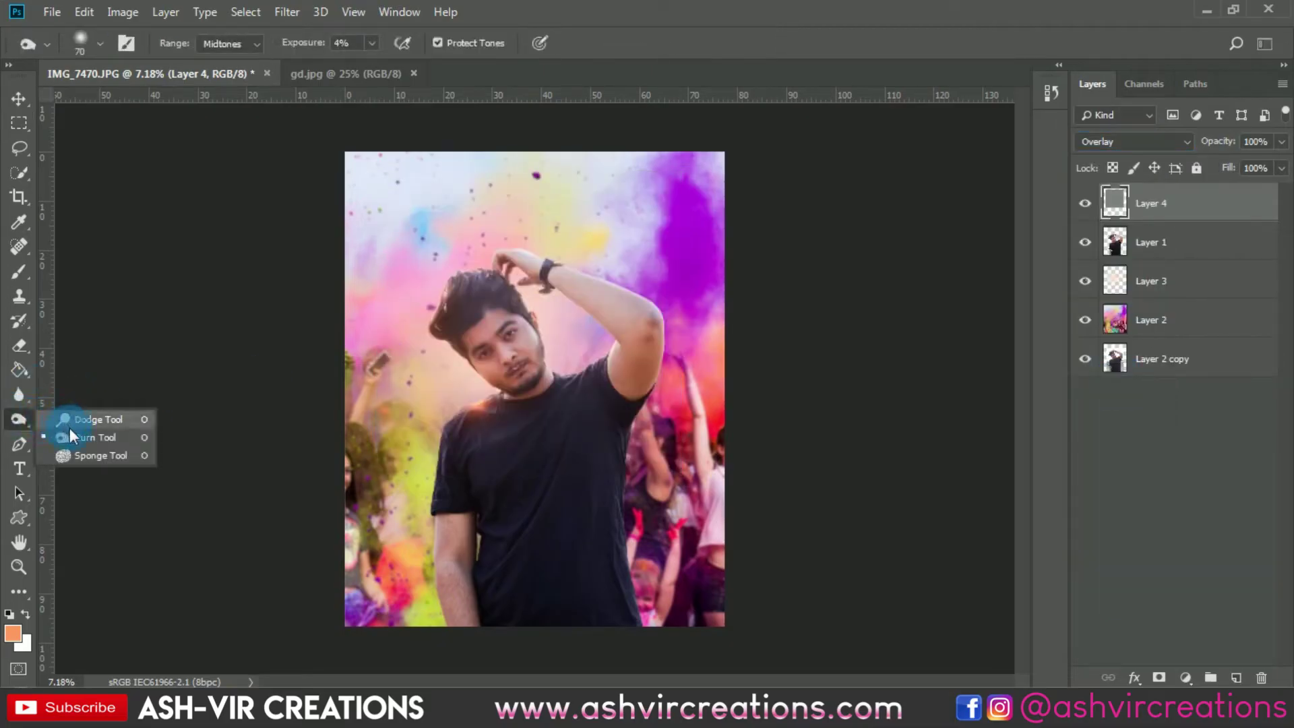
pyautogui.click(94, 419)
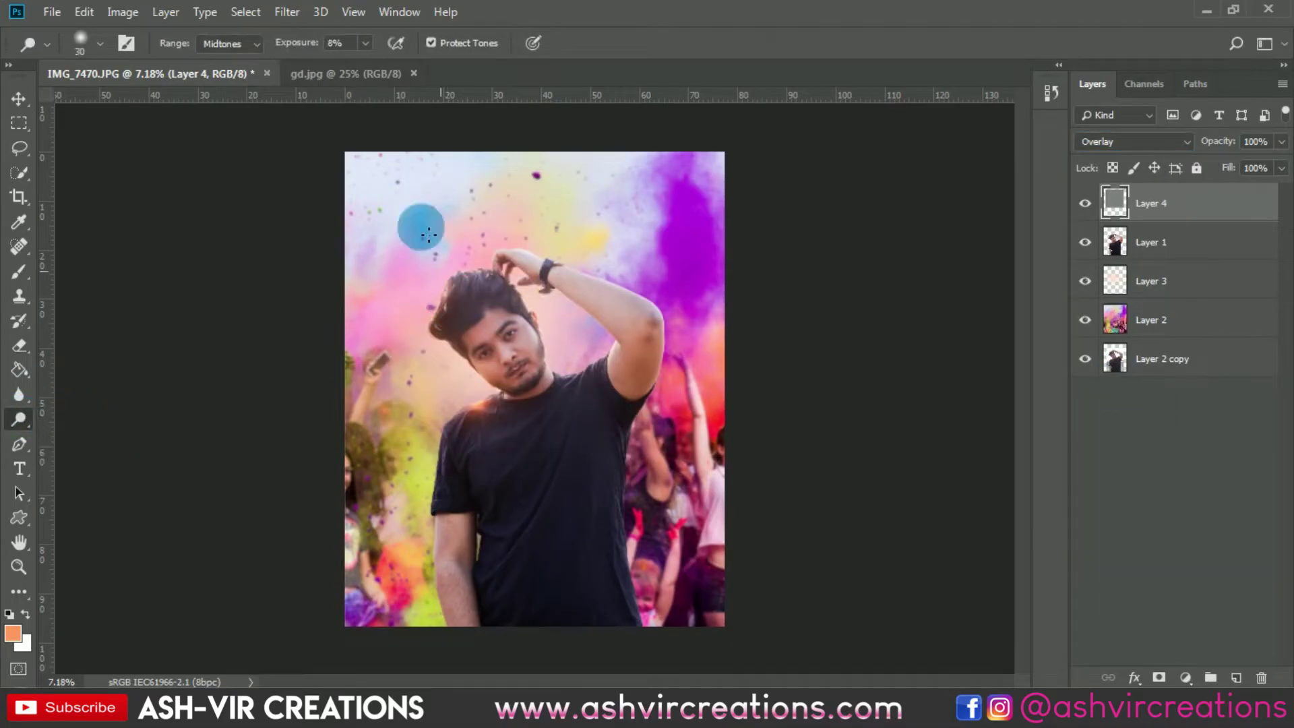
pyautogui.scroll(5, 495, 322)
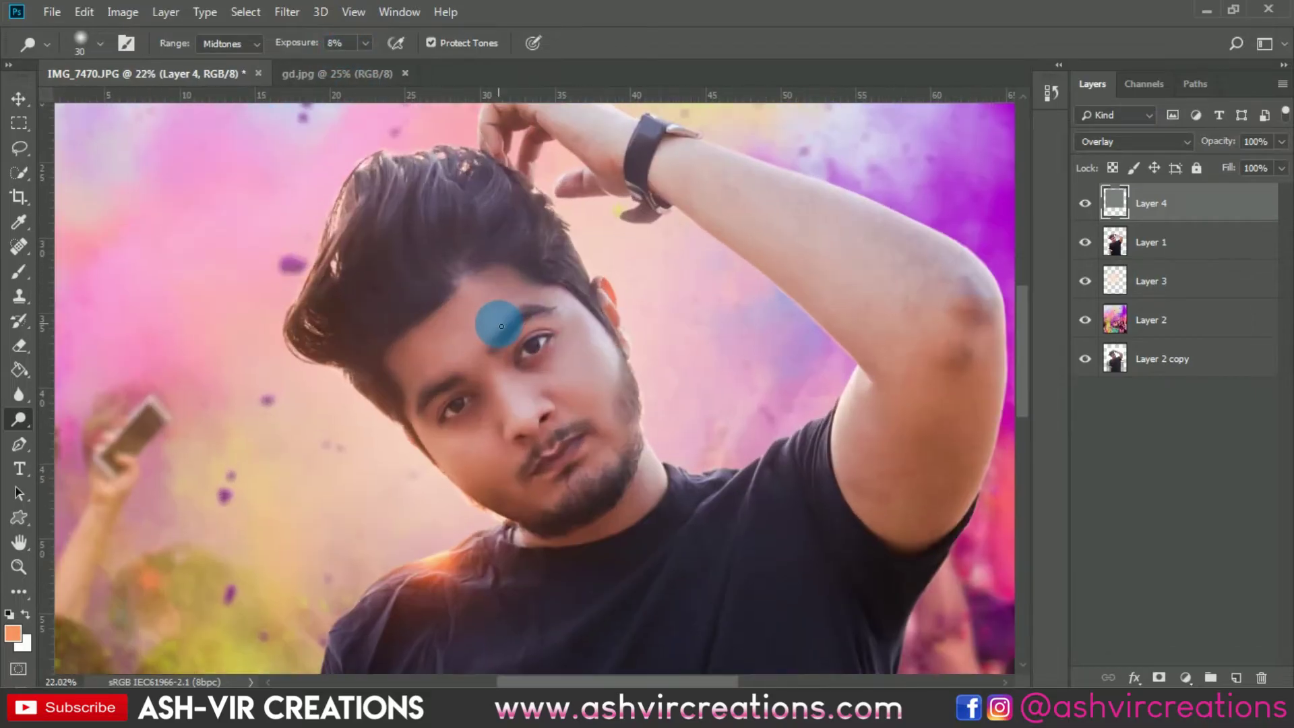
pyautogui.scroll(3, 498, 325)
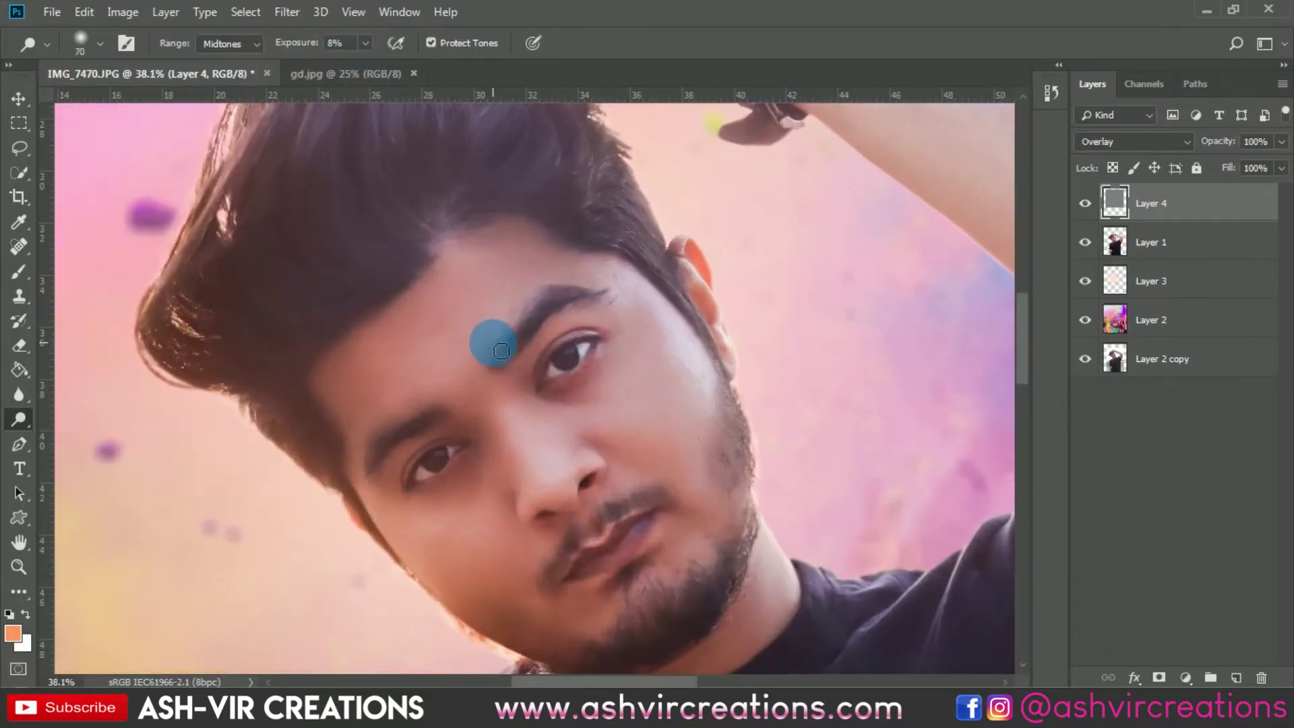
pyautogui.press(']')
pyautogui.press(']')
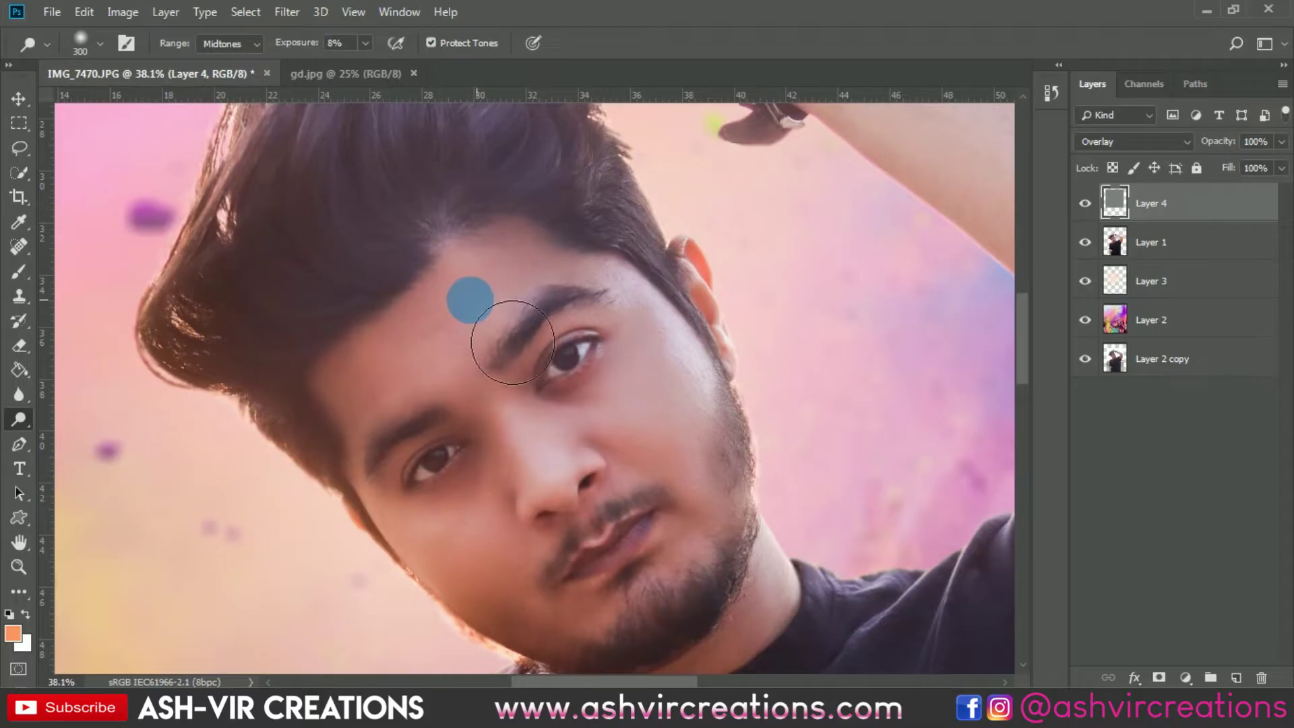
pyautogui.moveTo(513, 343)
pyautogui.mouseDown()
pyautogui.moveTo(486, 354)
pyautogui.moveTo(430, 428)
pyautogui.moveTo(494, 354)
pyautogui.moveTo(424, 398)
pyautogui.moveTo(489, 335)
pyautogui.moveTo(513, 330)
pyautogui.moveTo(511, 354)
pyautogui.moveTo(469, 311)
pyautogui.moveTo(378, 375)
pyautogui.moveTo(447, 304)
pyautogui.moveTo(473, 296)
pyautogui.moveTo(391, 378)
pyautogui.moveTo(507, 385)
pyautogui.moveTo(488, 379)
pyautogui.moveTo(495, 401)
pyautogui.moveTo(467, 383)
pyautogui.moveTo(489, 396)
pyautogui.moveTo(513, 451)
pyautogui.moveTo(495, 397)
pyautogui.moveTo(475, 392)
pyautogui.moveTo(507, 409)
pyautogui.mouseUp()
# - Dodge the man's nose and the cheek beside it with a size 125 brush
pyautogui.press('[')
pyautogui.press('[')
pyautogui.press('[')
pyautogui.press('[')
pyautogui.press(']')
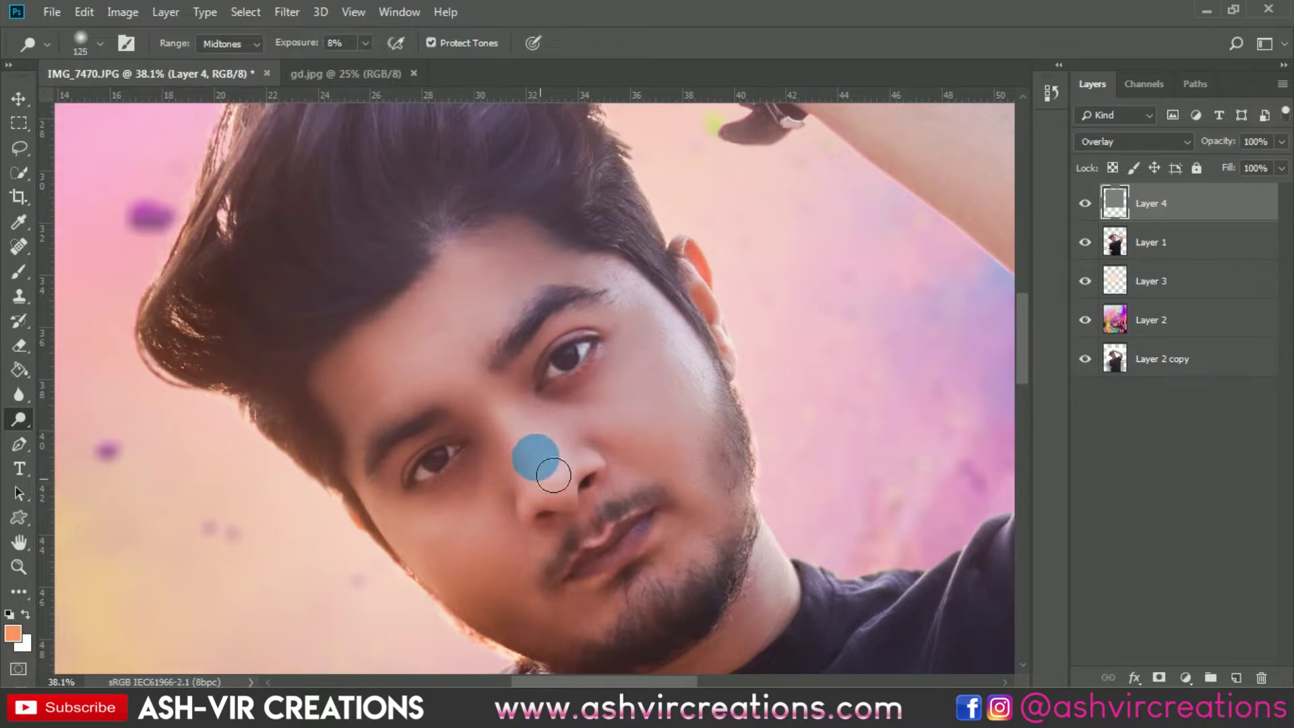
pyautogui.moveTo(553, 475)
pyautogui.mouseDown()
pyautogui.moveTo(485, 385)
pyautogui.moveTo(601, 427)
pyautogui.mouseUp()
pyautogui.scroll(-2, 610, 411)
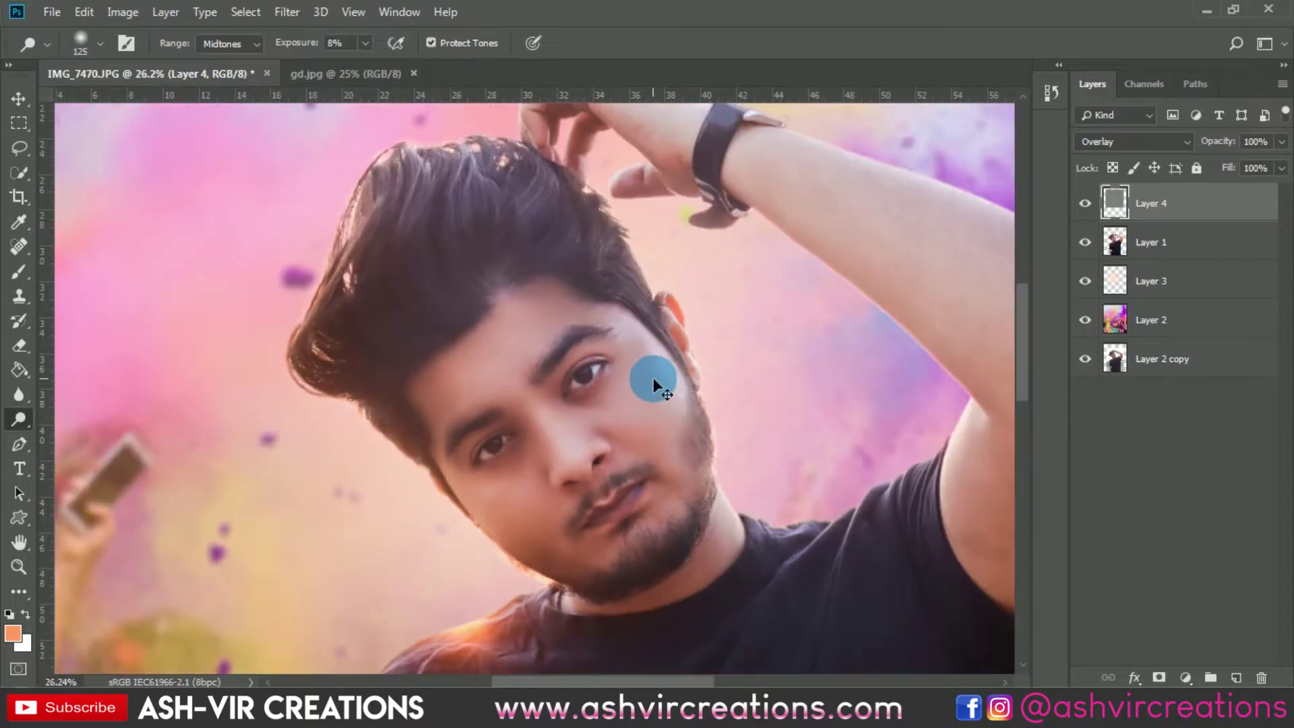
# - Brighten the bridge of the man's nose using the Dodge tool at brush size 80
pyautogui.scroll(2, 549, 435)
pyautogui.press('[')
pyautogui.press('[')
pyautogui.press('[')
pyautogui.moveTo(587, 445)
pyautogui.mouseDown()
pyautogui.moveTo(596, 489)
pyautogui.moveTo(508, 374)
pyautogui.moveTo(536, 364)
pyautogui.mouseUp()
pyautogui.scroll(-3, 734, 385)
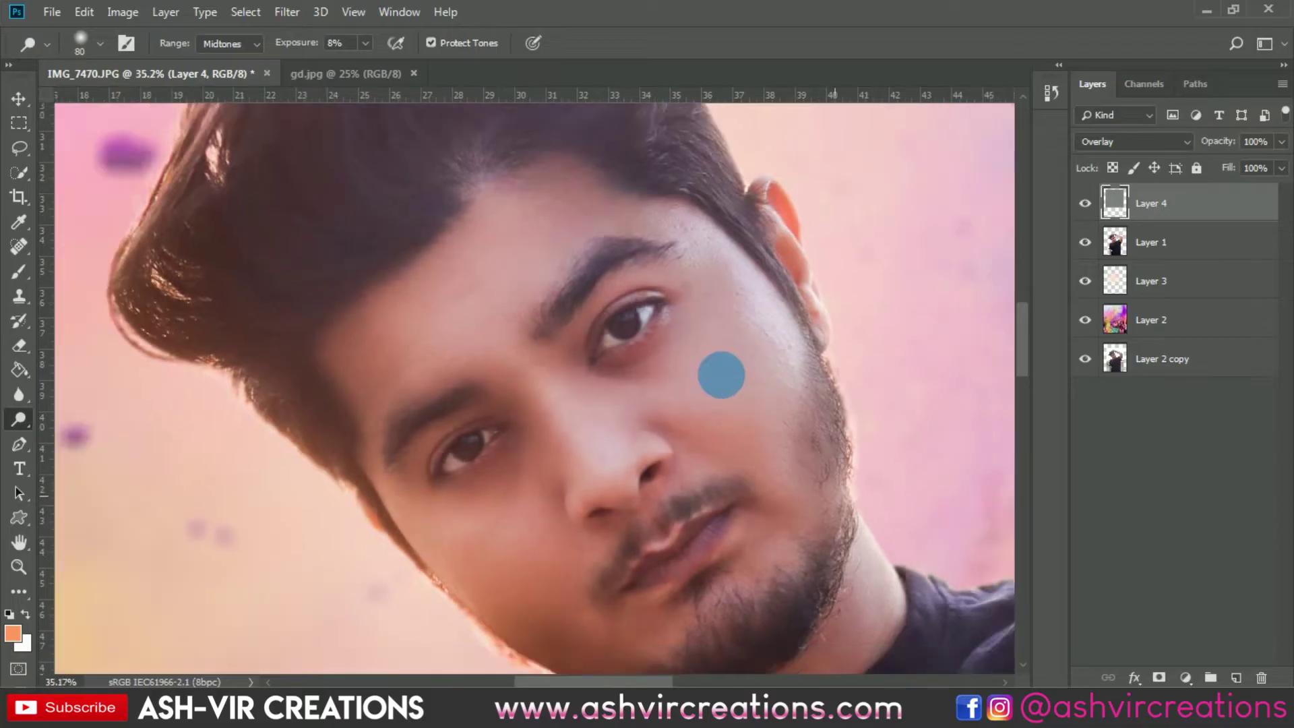
# - Dodge both of the man's cheeks with the brush enlarged to size 125
pyautogui.scroll(3, 772, 443)
pyautogui.press(']')
pyautogui.press(']')
pyautogui.press(']')
pyautogui.press(']')
pyautogui.moveTo(774, 337)
pyautogui.mouseDown()
pyautogui.moveTo(797, 353)
pyautogui.moveTo(796, 370)
pyautogui.moveTo(809, 341)
pyautogui.moveTo(774, 425)
pyautogui.moveTo(566, 568)
pyautogui.moveTo(526, 577)
pyautogui.moveTo(500, 554)
pyautogui.moveTo(577, 593)
pyautogui.moveTo(549, 546)
pyautogui.moveTo(578, 577)
pyautogui.mouseUp()
pyautogui.press(']')
pyautogui.scroll(-3, 749, 519)
pyautogui.scroll(3, 749, 520)
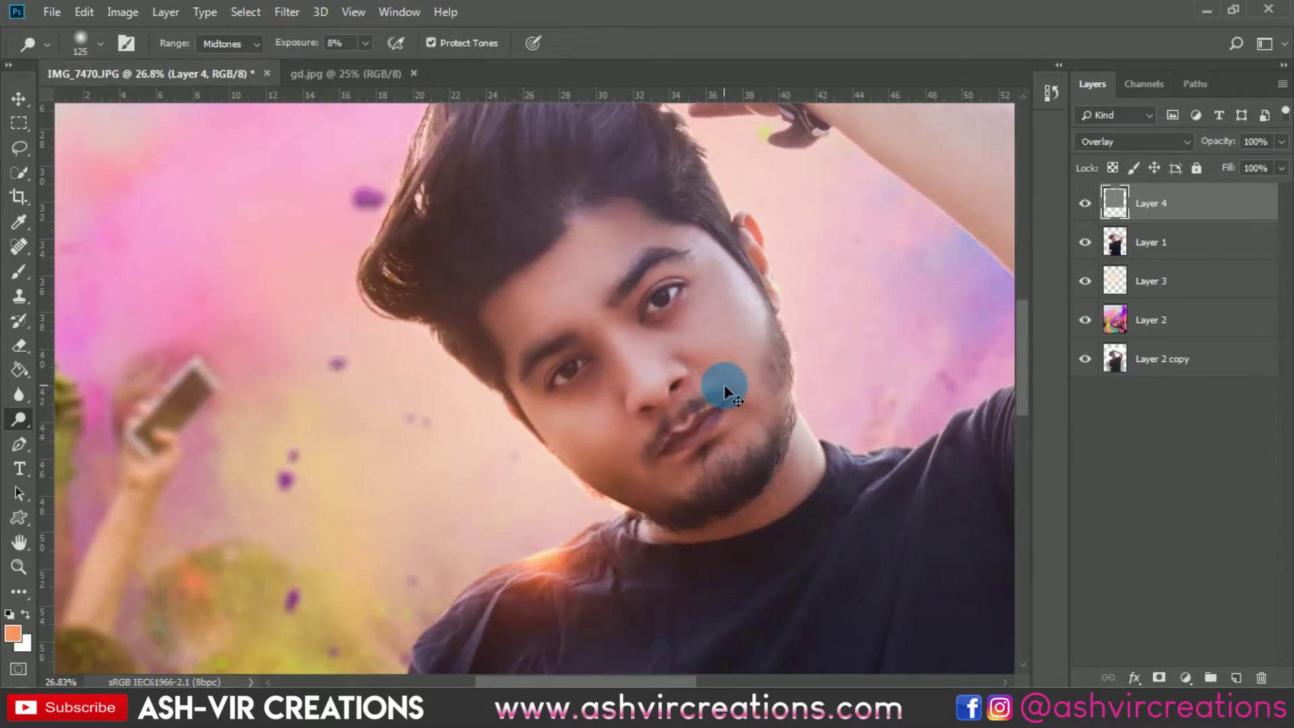
pyautogui.moveTo(725, 375)
pyautogui.mouseDown()
pyautogui.moveTo(606, 419)
pyautogui.moveTo(632, 444)
pyautogui.mouseUp()
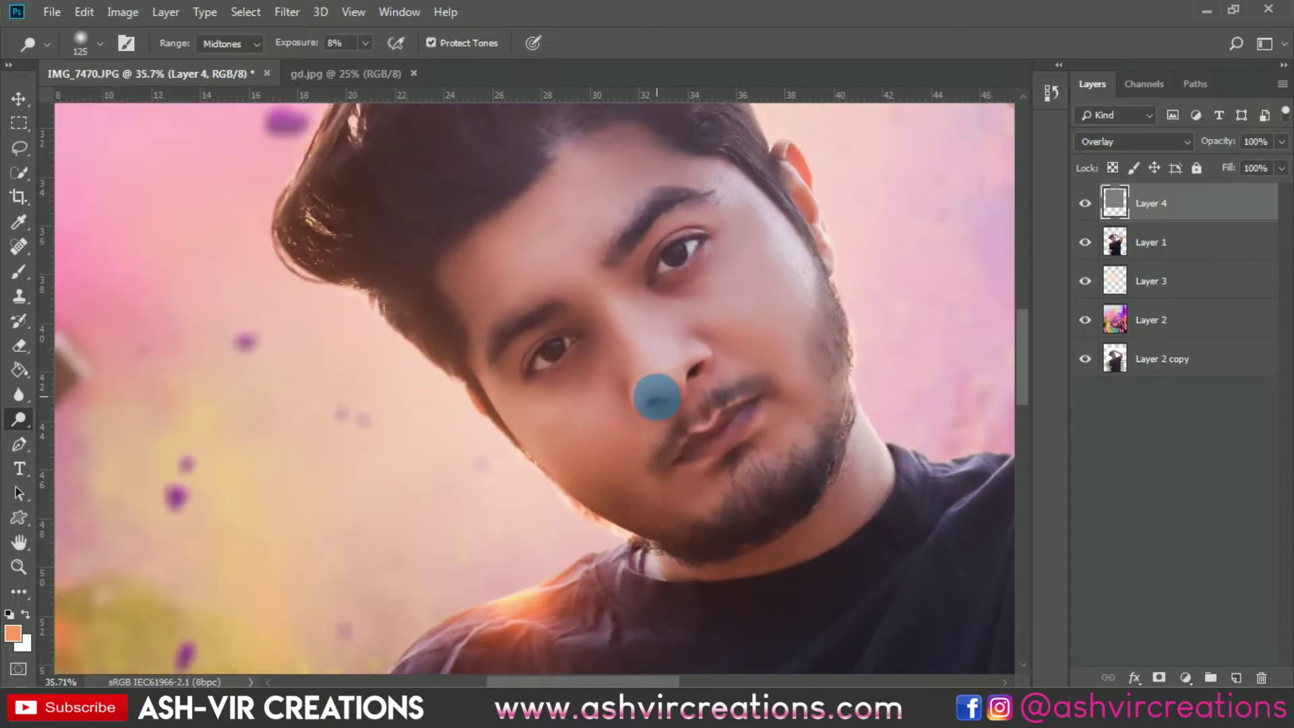
pyautogui.scroll(1, 657, 398)
# - Burn the man's cheek edges, jawline and beard at 4% exposure with a brush up to size 125, comparing with Layer 4 hidden
pyautogui.click(19, 419)
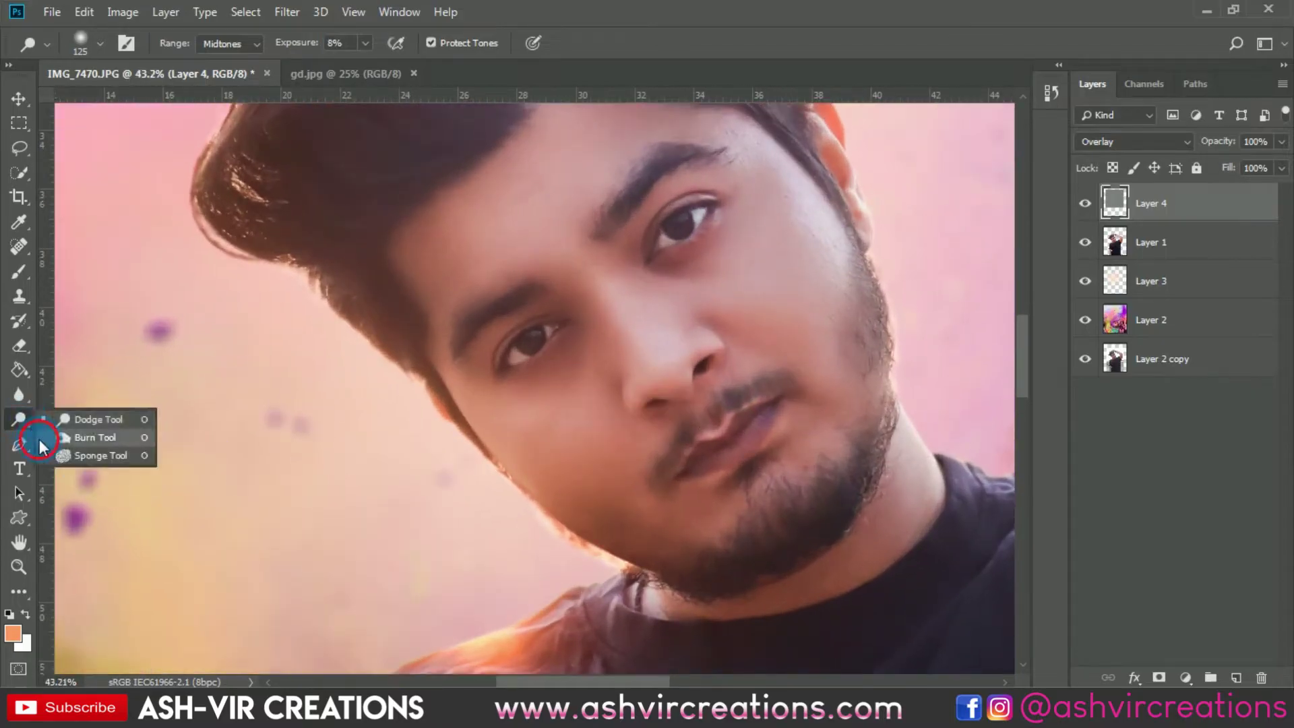
pyautogui.click(39, 439)
pyautogui.moveTo(817, 367)
pyautogui.mouseDown()
pyautogui.moveTo(807, 224)
pyautogui.moveTo(780, 195)
pyautogui.moveTo(841, 377)
pyautogui.moveTo(790, 183)
pyautogui.moveTo(811, 203)
pyautogui.moveTo(847, 536)
pyautogui.moveTo(742, 536)
pyautogui.mouseUp()
pyautogui.press(']')
pyautogui.press(']')
pyautogui.press(']')
pyautogui.press(']')
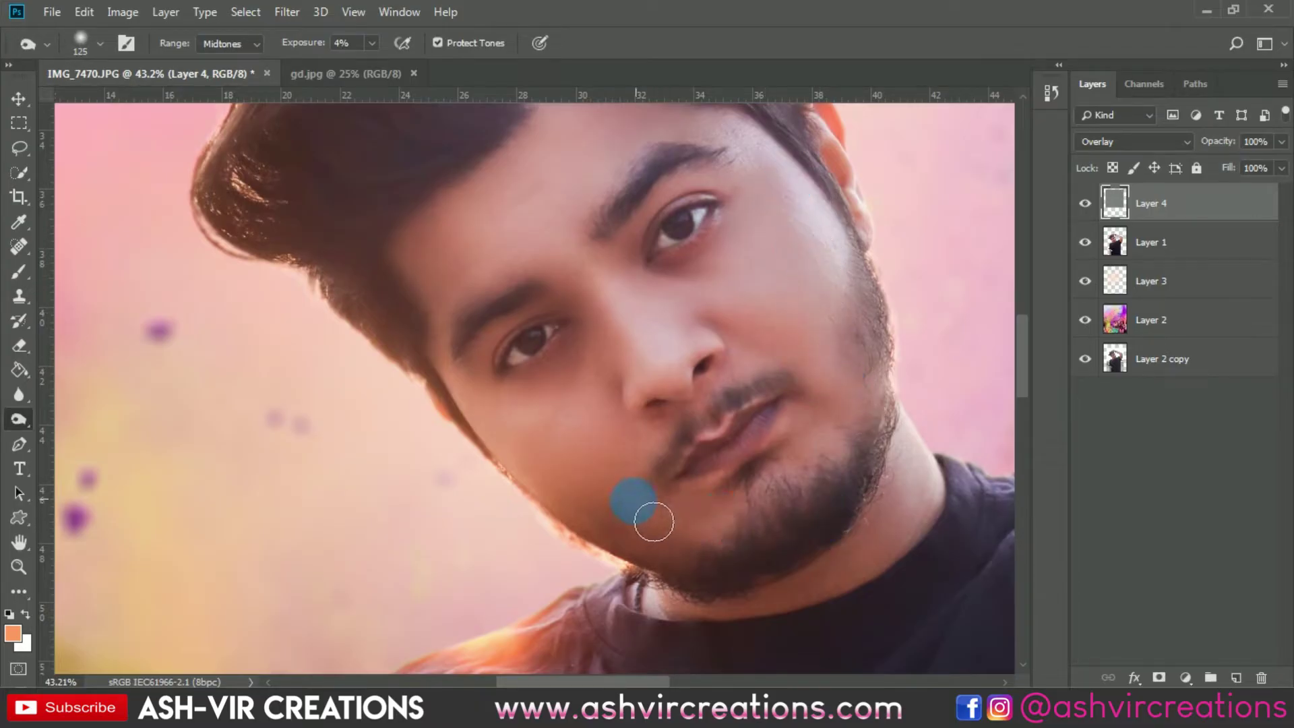
pyautogui.moveTo(654, 522)
pyautogui.mouseDown()
pyautogui.moveTo(547, 492)
pyautogui.moveTo(644, 514)
pyautogui.moveTo(843, 509)
pyautogui.moveTo(829, 475)
pyautogui.moveTo(732, 427)
pyautogui.moveTo(831, 417)
pyautogui.mouseUp()
pyautogui.scroll(-3, 837, 483)
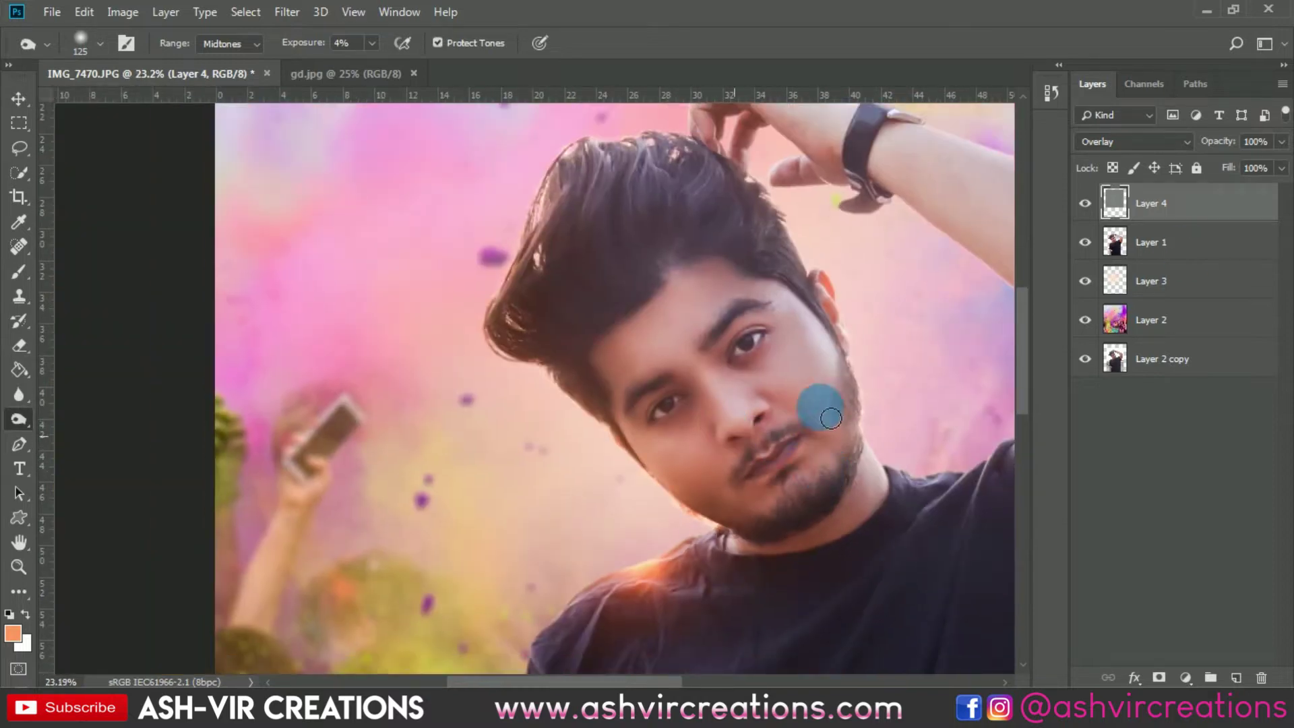
pyautogui.click(1097, 201)
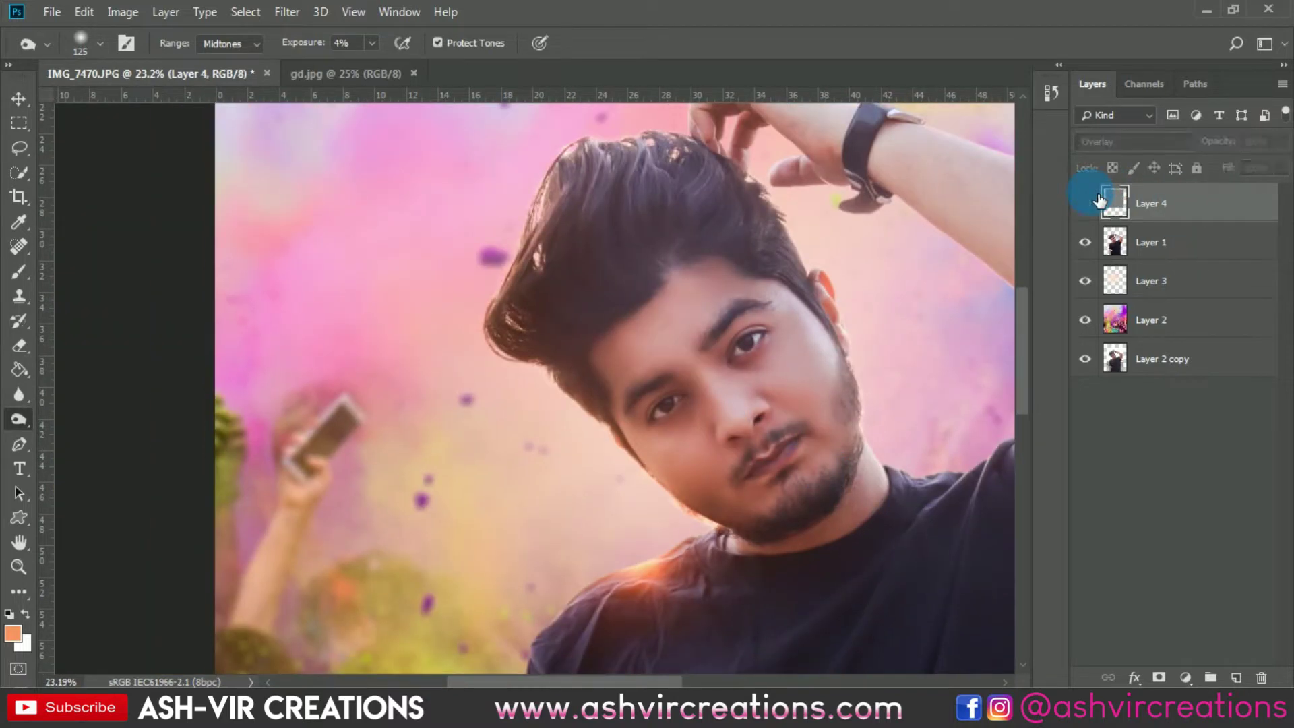
pyautogui.scroll(-4, 852, 368)
pyautogui.scroll(-2, 852, 368)
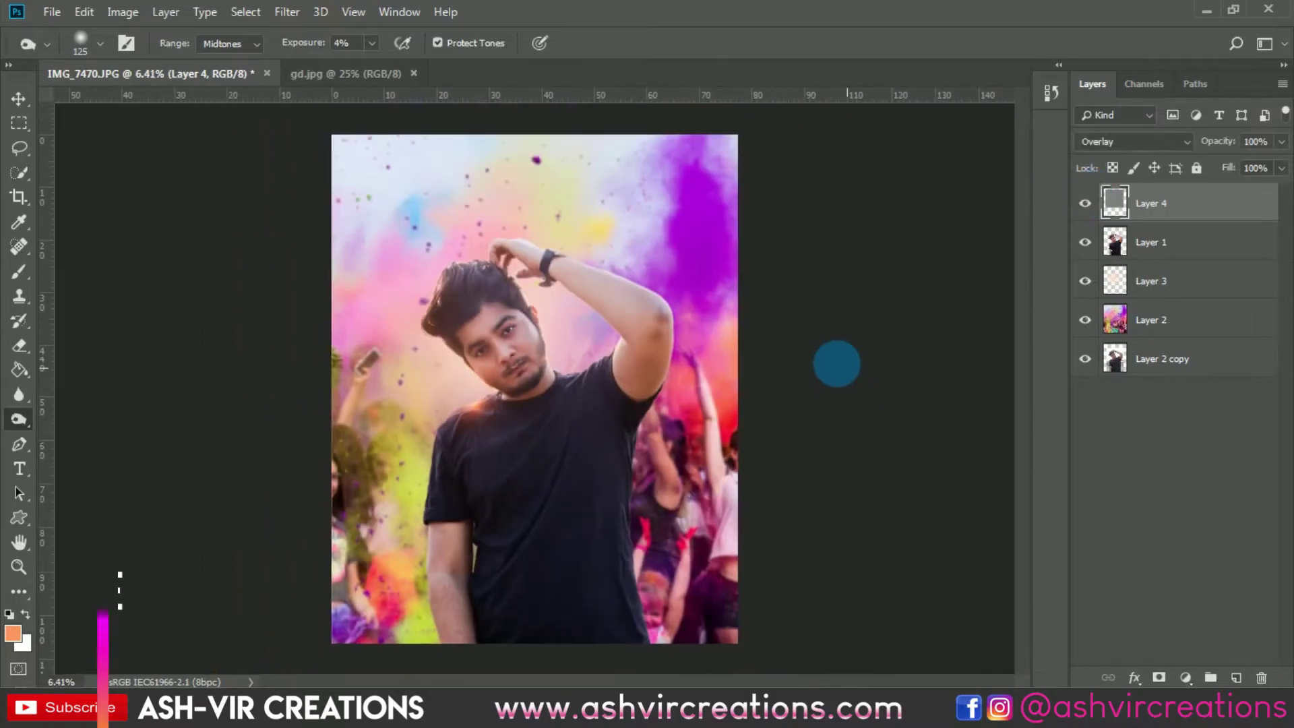
# - Open Ash-Vir Creations HD (31).png and bring its yellow and red powder into IMG_7470.JPG as a new layer
pyautogui.press('v')
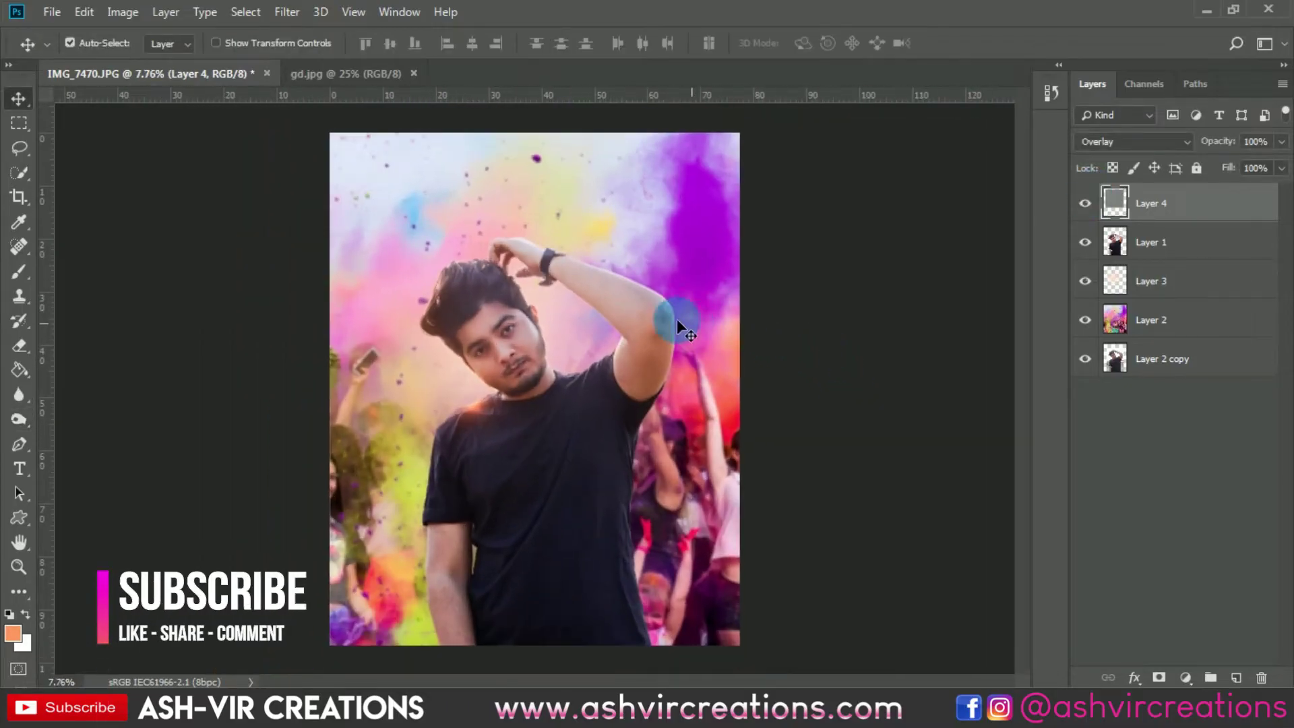
pyautogui.click(50, 13)
pyautogui.click(64, 46)
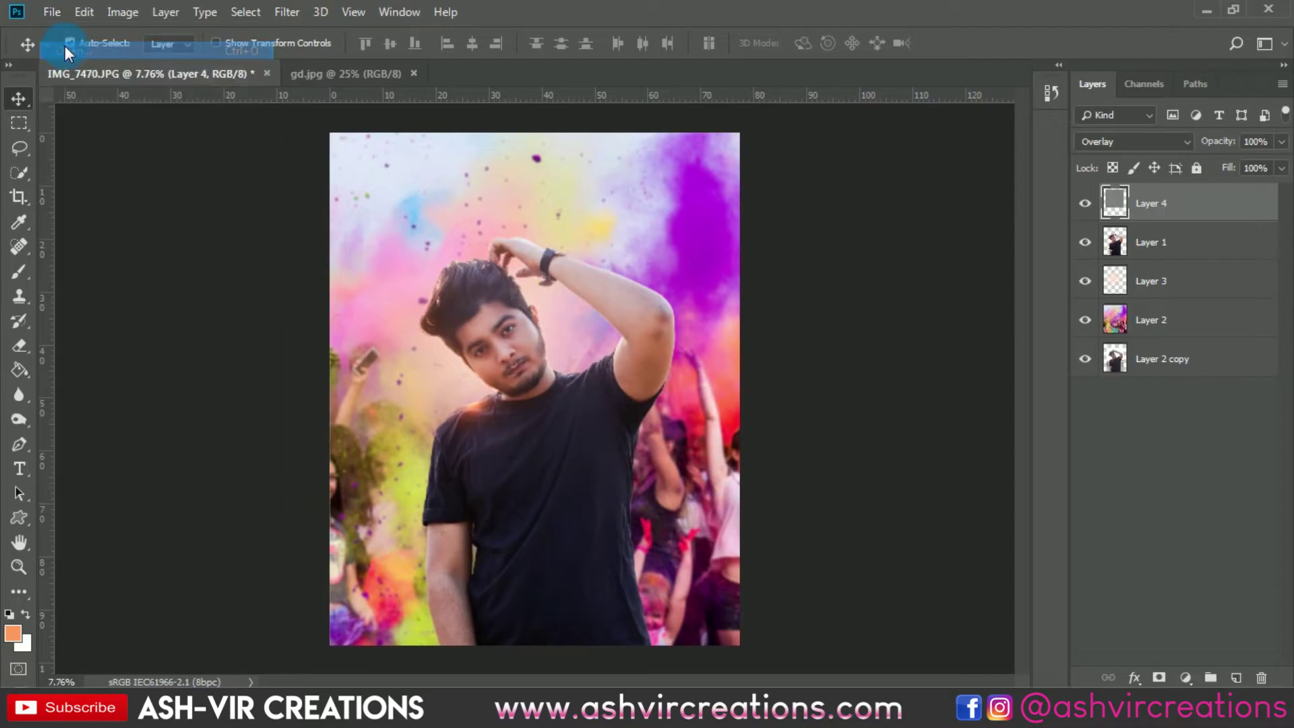
pyautogui.doubleClick(718, 286)
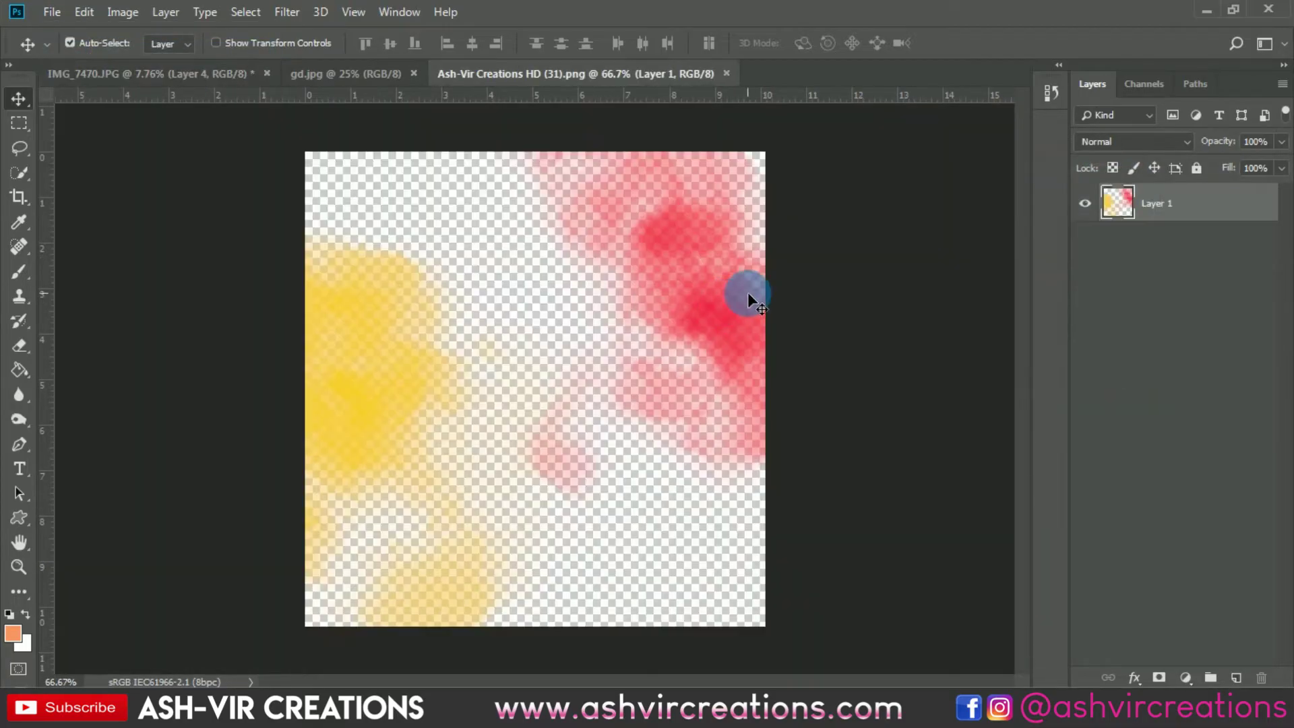
pyautogui.moveTo(746, 292); pyautogui.dragTo(665, 375)
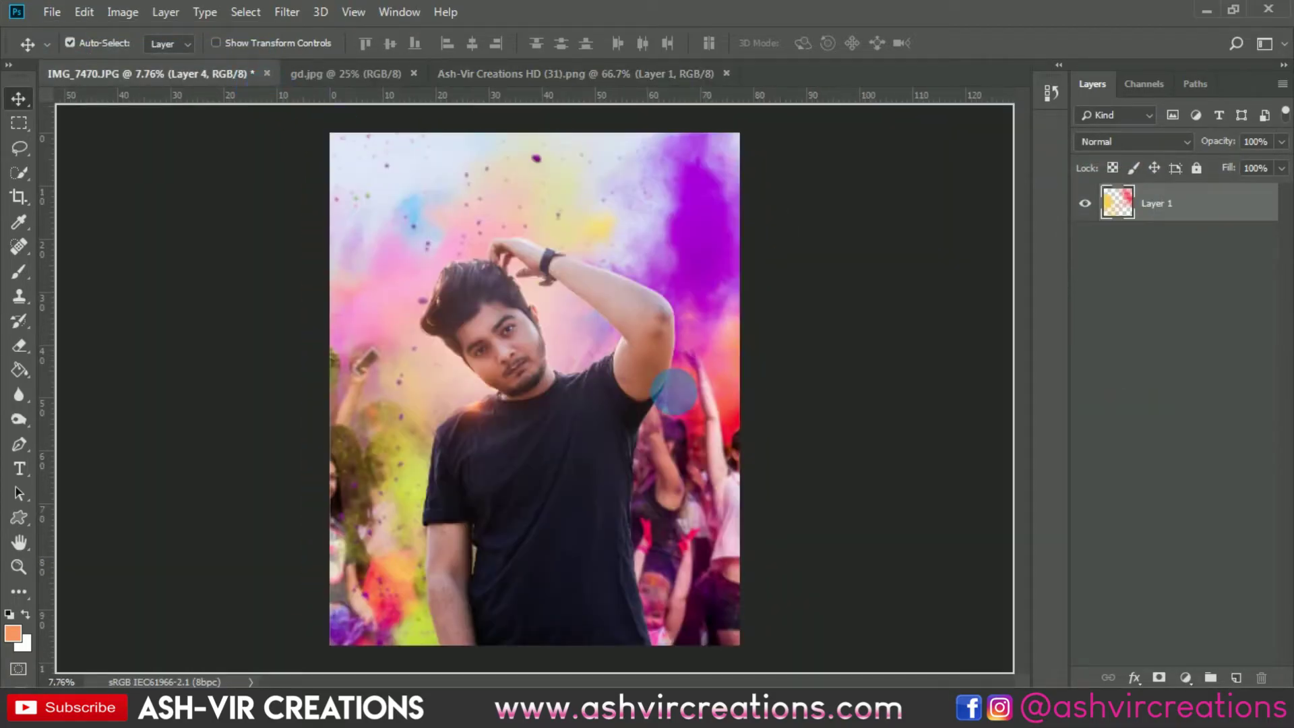
# - Enlarge the powder on Layer 5 with Free Transform to about 903% and place it over the lower half of the photo
pyautogui.click(85, 12)
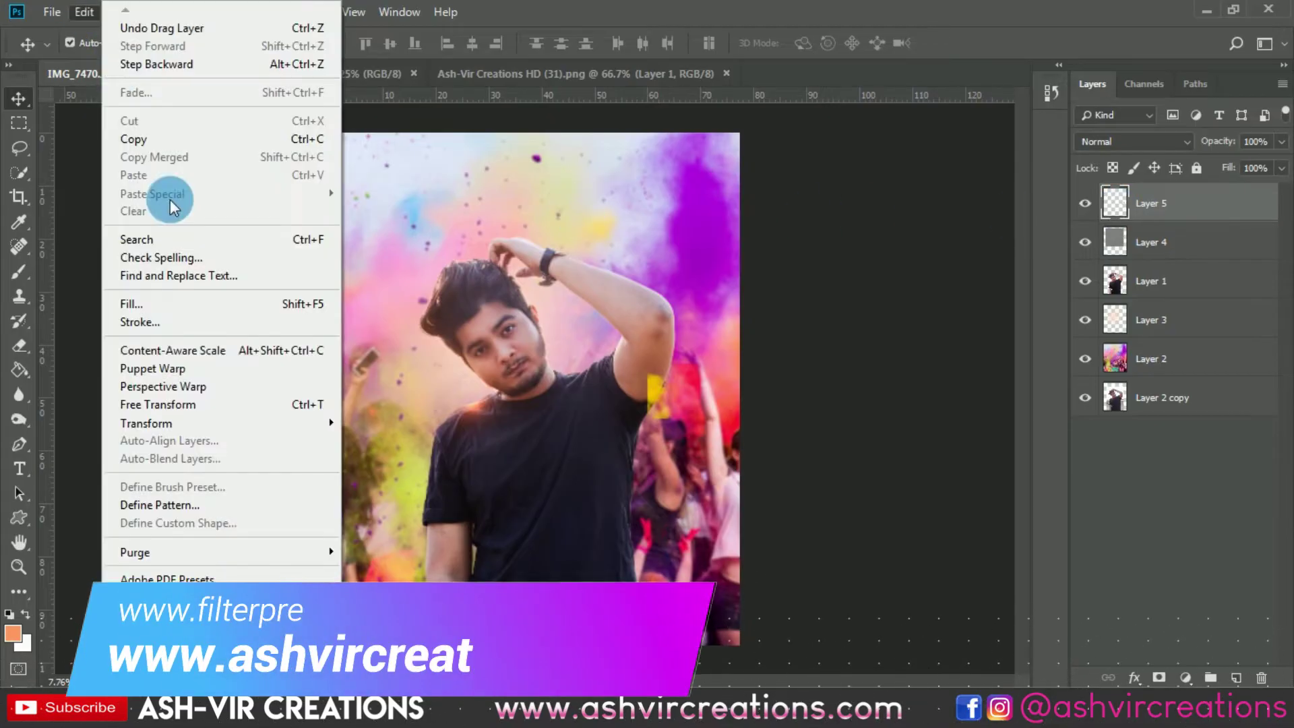
pyautogui.click(185, 403)
pyautogui.moveTo(700, 419); pyautogui.dragTo(885, 610)
pyautogui.moveTo(636, 409); pyautogui.dragTo(596, 438)
pyautogui.moveTo(764, 250); pyautogui.dragTo(786, 211)
pyautogui.moveTo(677, 294); pyautogui.dragTo(660, 441)
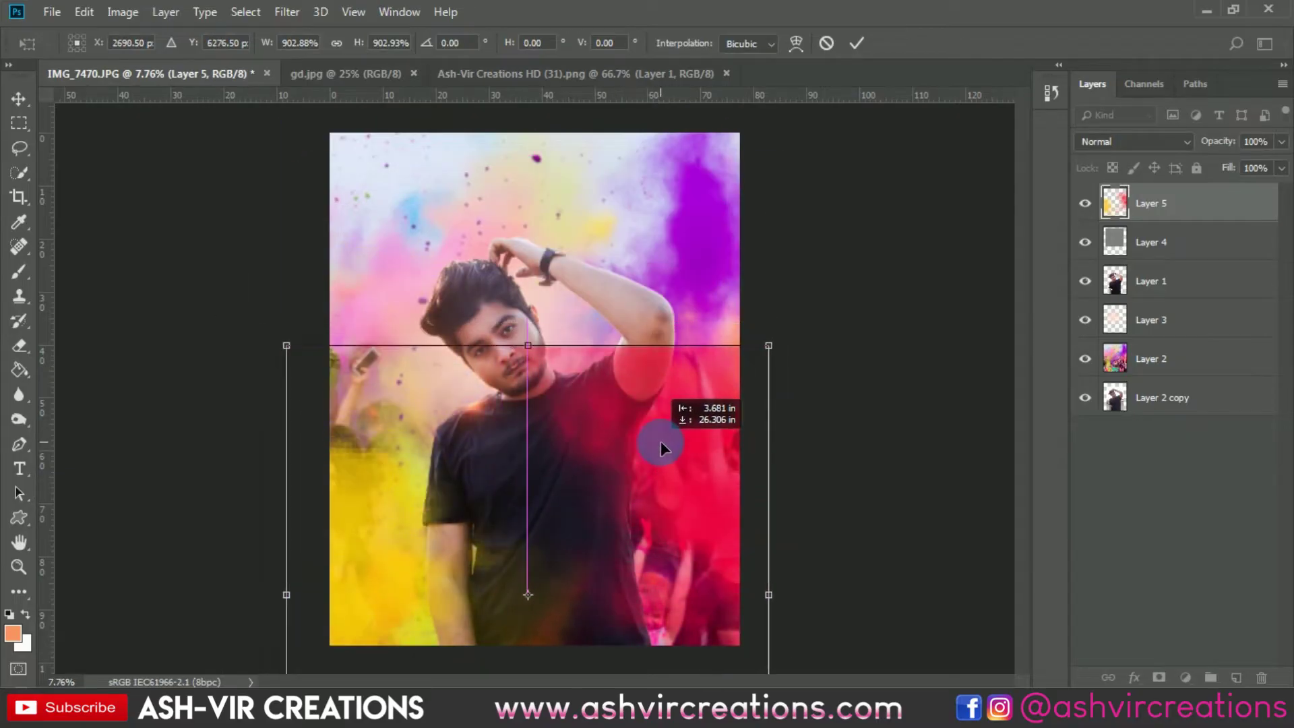
# - Rotate the powder on Layer 5 to about 31.8° and position it over the man's lower body
pyautogui.moveTo(693, 348); pyautogui.dragTo(710, 352)
pyautogui.moveTo(786, 283); pyautogui.dragTo(891, 348)
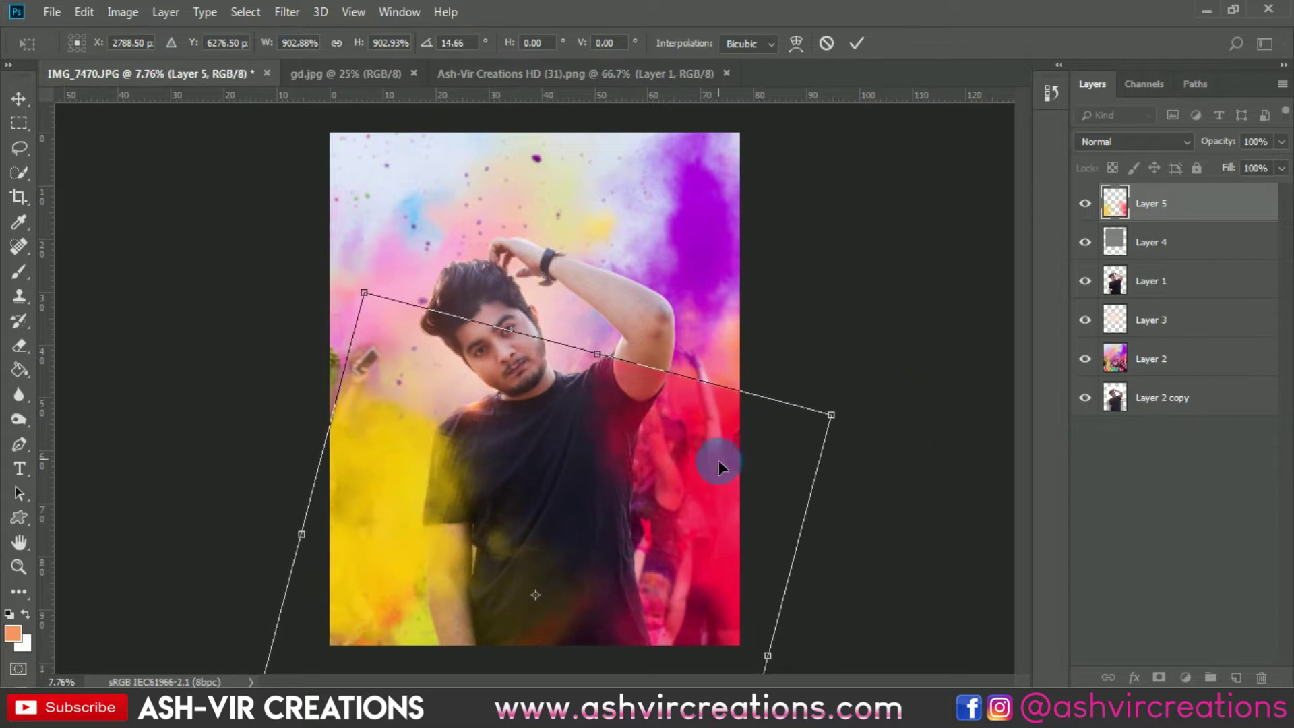
pyautogui.moveTo(680, 467)
pyautogui.mouseDown()
pyautogui.moveTo(656, 511)
pyautogui.moveTo(669, 463)
pyautogui.moveTo(697, 475)
pyautogui.mouseUp()
pyautogui.moveTo(746, 336); pyautogui.dragTo(789, 422)
pyautogui.moveTo(612, 536); pyautogui.dragTo(548, 534)
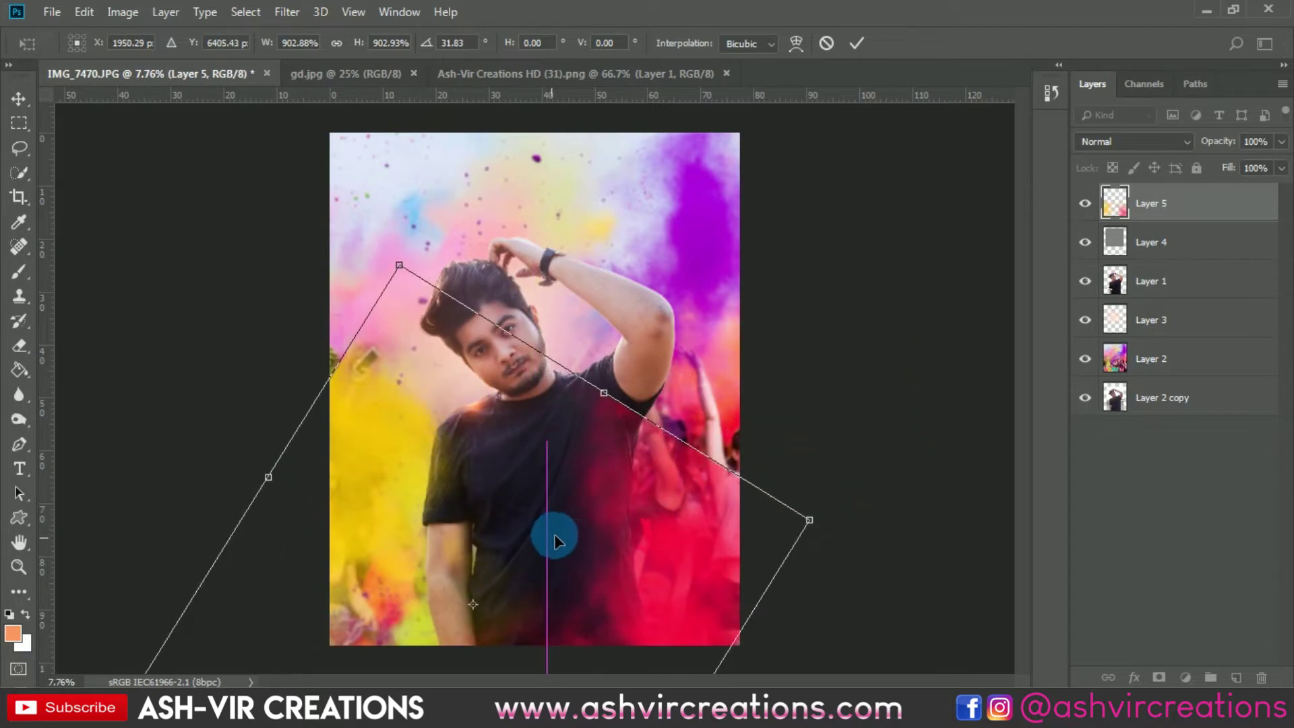
pyautogui.press('Return')
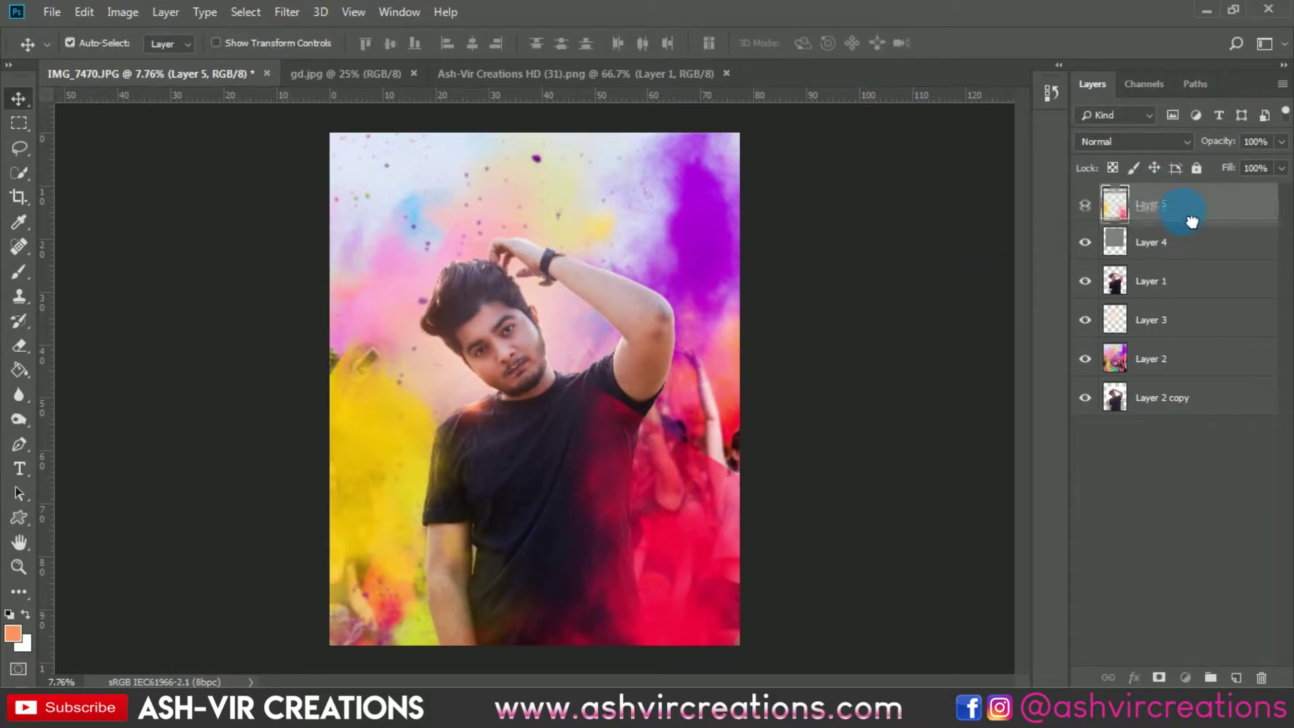
# - Place Layer 5 directly above Layer 1 and clip it to the man's layer
pyautogui.moveTo(1191, 221); pyautogui.dragTo(1190, 262)
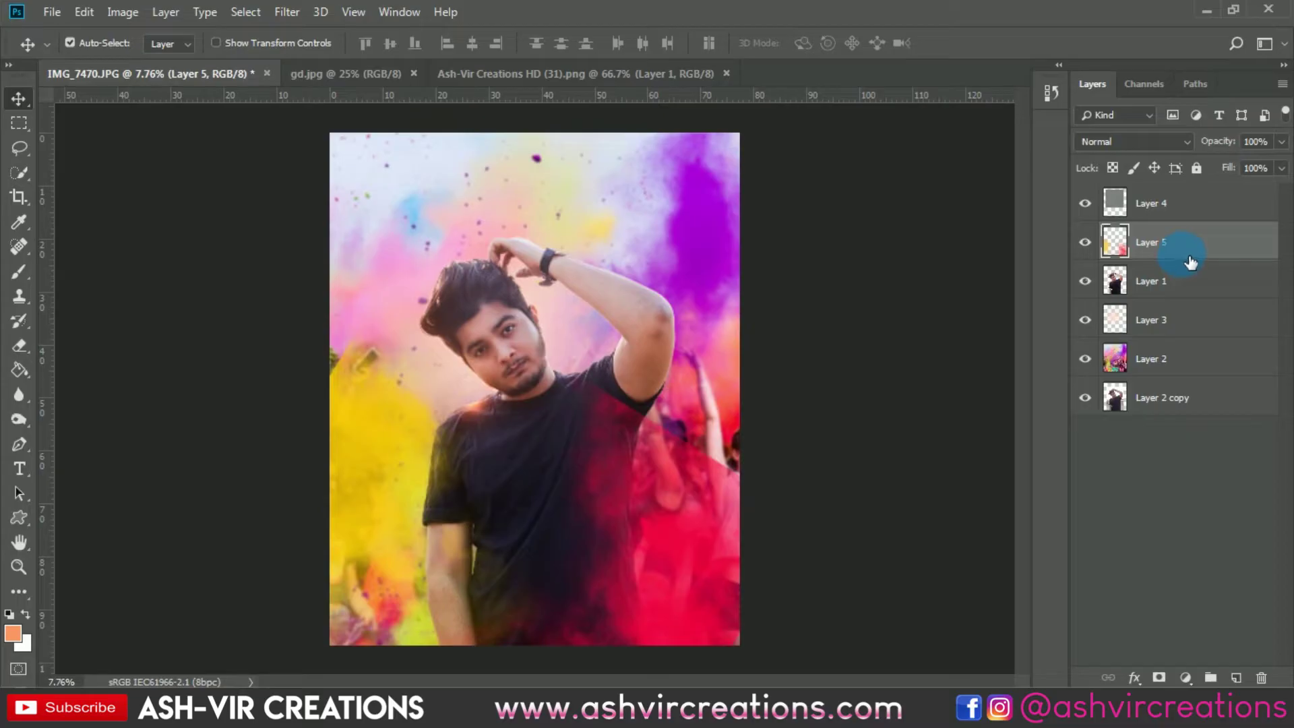
pyautogui.rightClick(1197, 249)
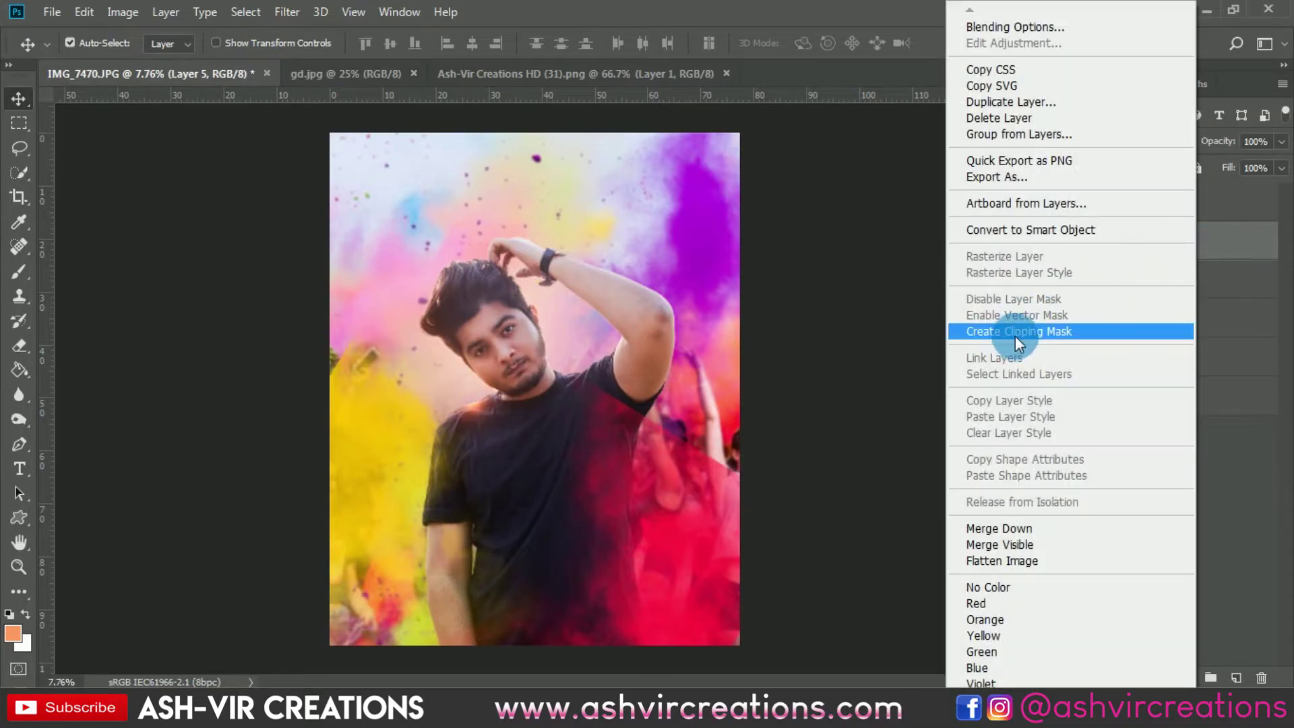
pyautogui.click(1015, 335)
# - Try the Overlay blend mode on Layer 5, and set it to Soft Light instead
pyautogui.click(1130, 143)
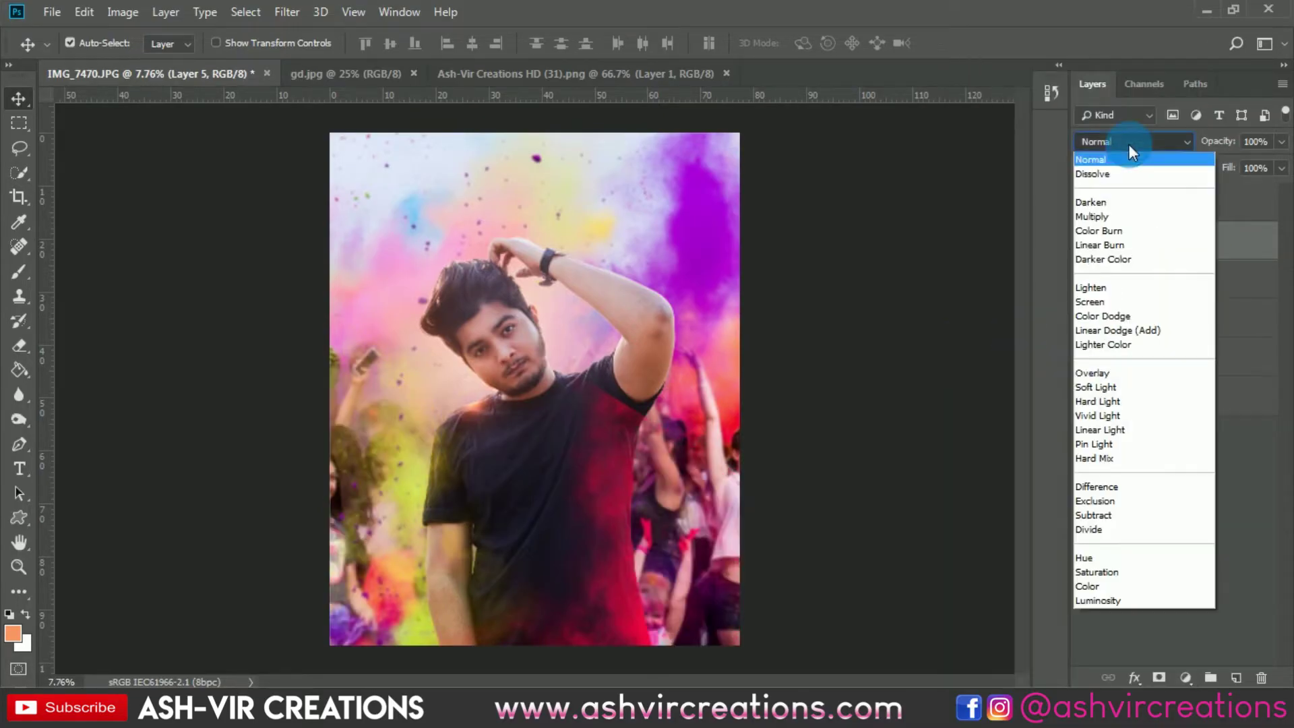
pyautogui.click(1100, 373)
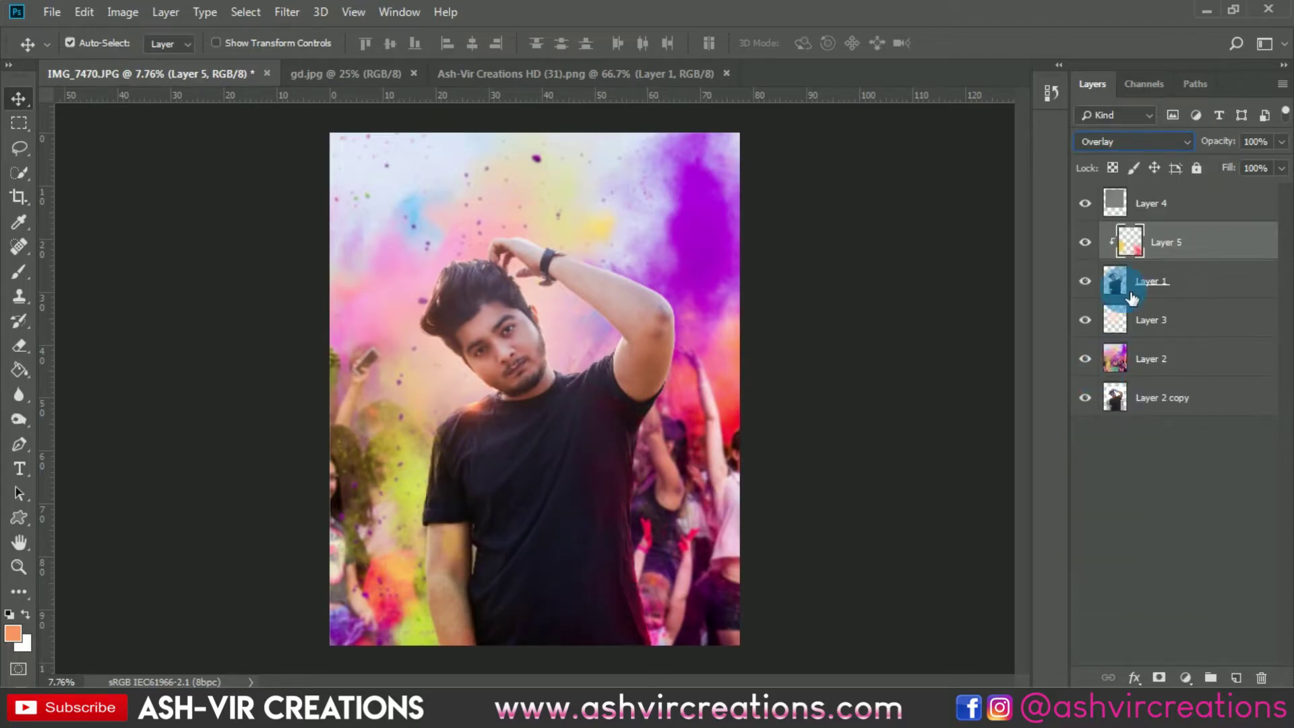
pyautogui.click(1145, 142)
pyautogui.click(1127, 390)
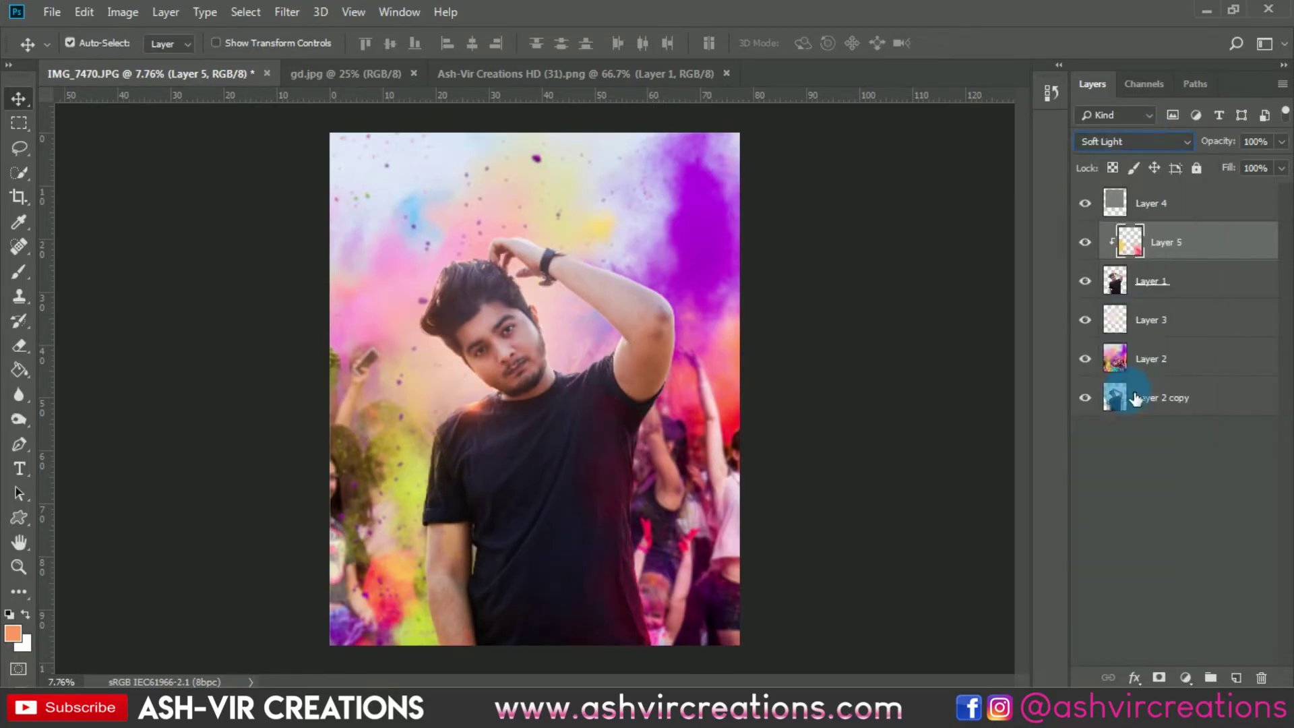
# - Try the Multiply blend mode on Layer 5, and set it to Color Dodge instead
pyautogui.click(1142, 139)
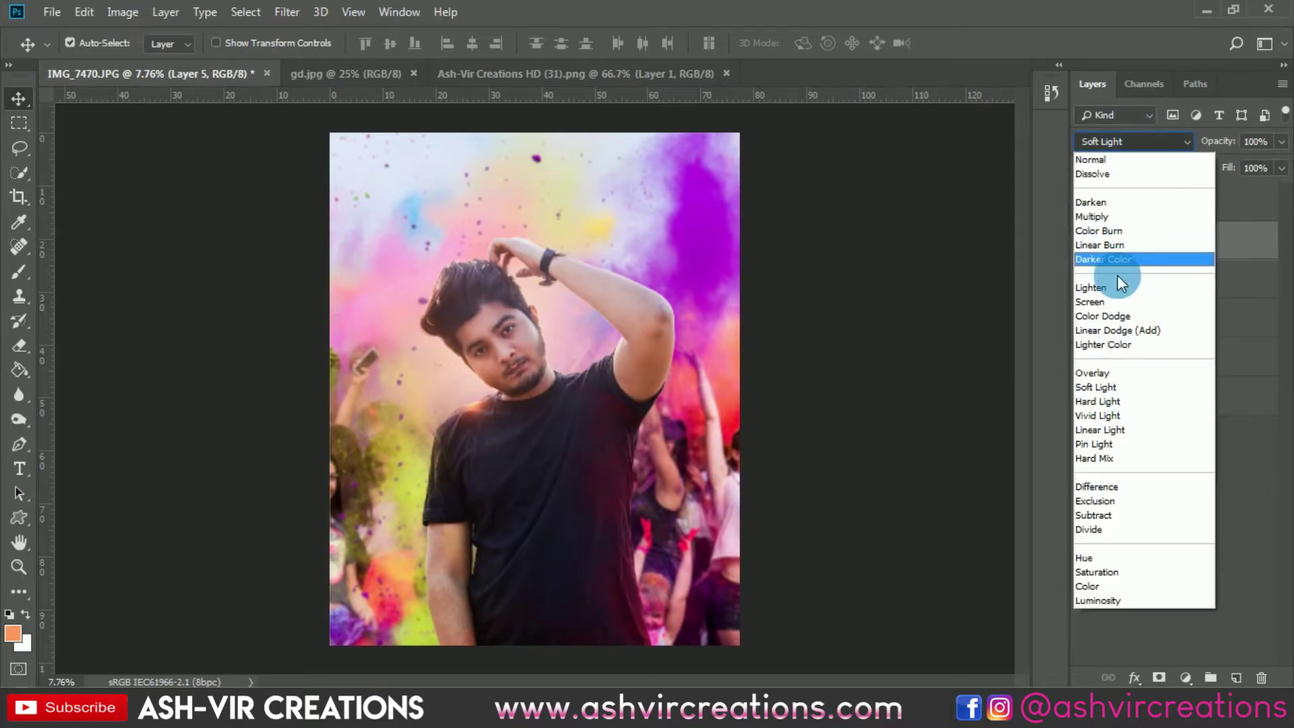
pyautogui.click(1106, 216)
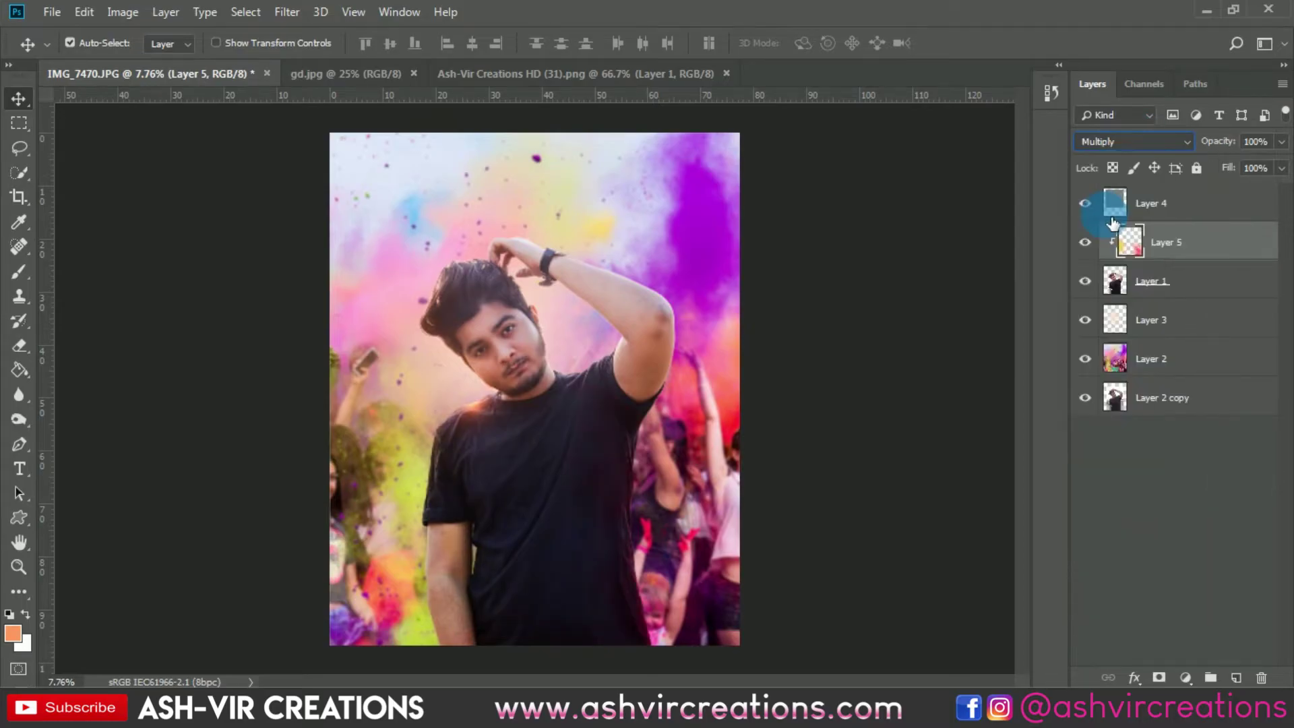
pyautogui.click(1123, 143)
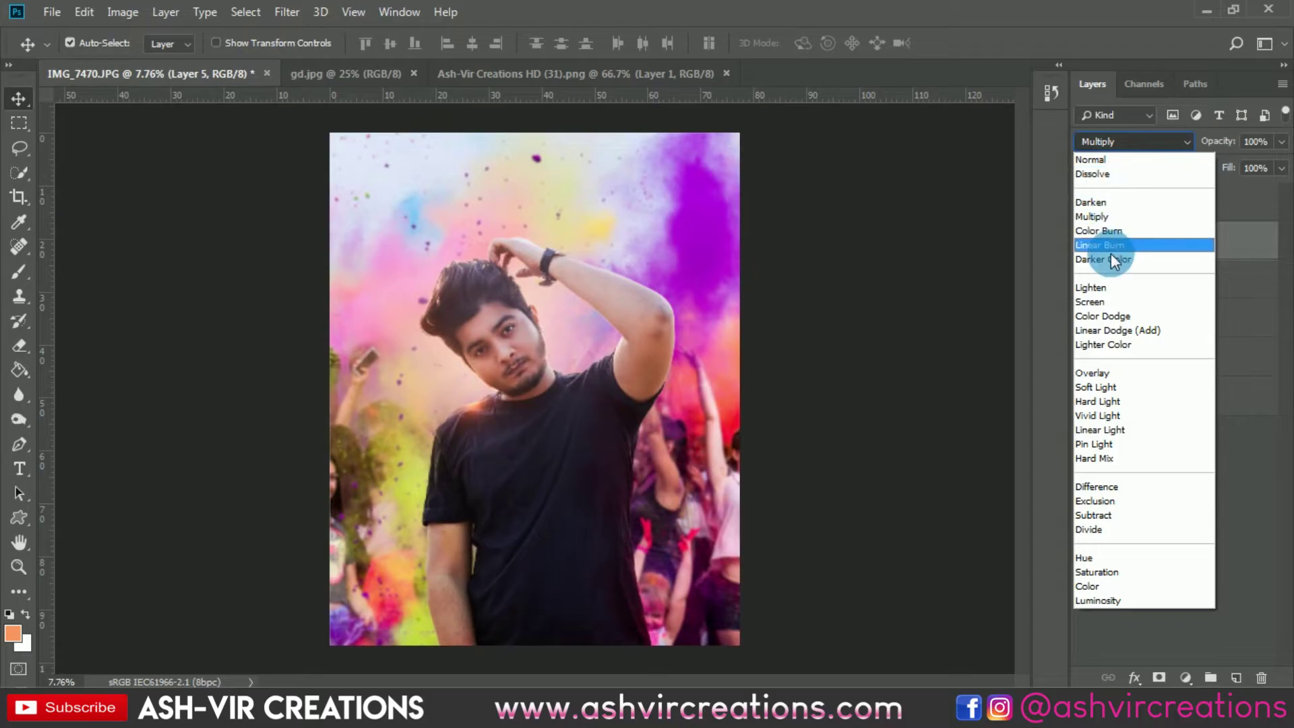
pyautogui.click(1112, 317)
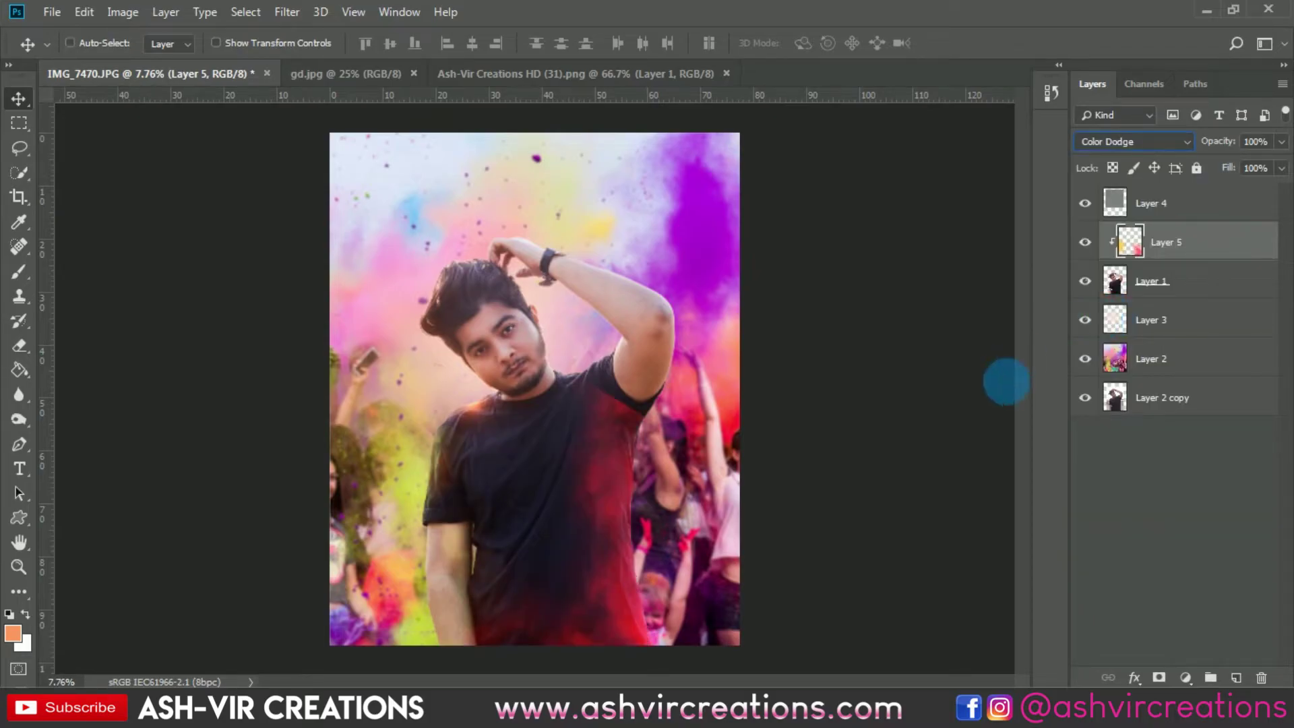
# - Reposition the powder on Layer 5 with Free Transform so it colours both sides of the man's T-shirt
pyautogui.hotkey('ctrl', 't')
pyautogui.moveTo(683, 468)
pyautogui.mouseDown()
pyautogui.moveTo(750, 460)
pyautogui.moveTo(704, 459)
pyautogui.moveTo(691, 475)
pyautogui.moveTo(686, 459)
pyautogui.mouseUp()
pyautogui.doubleClick(605, 476)
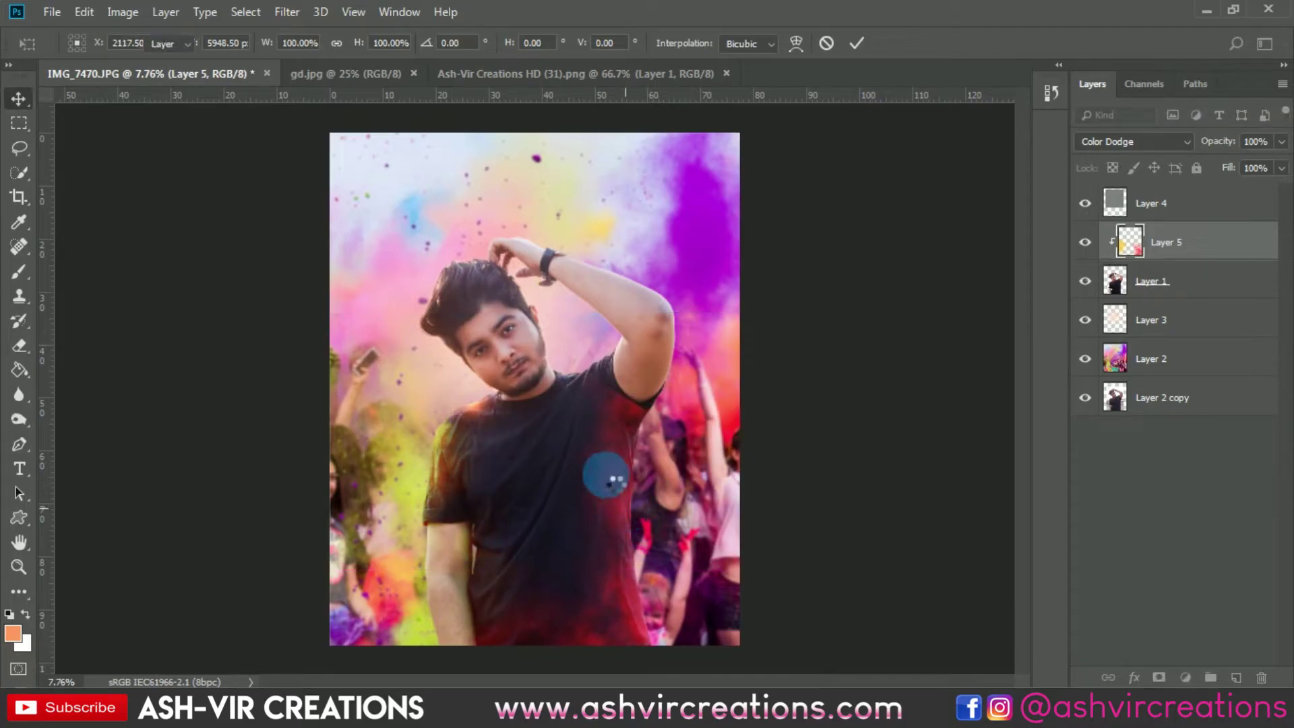
pyautogui.scroll(2, 472, 465)
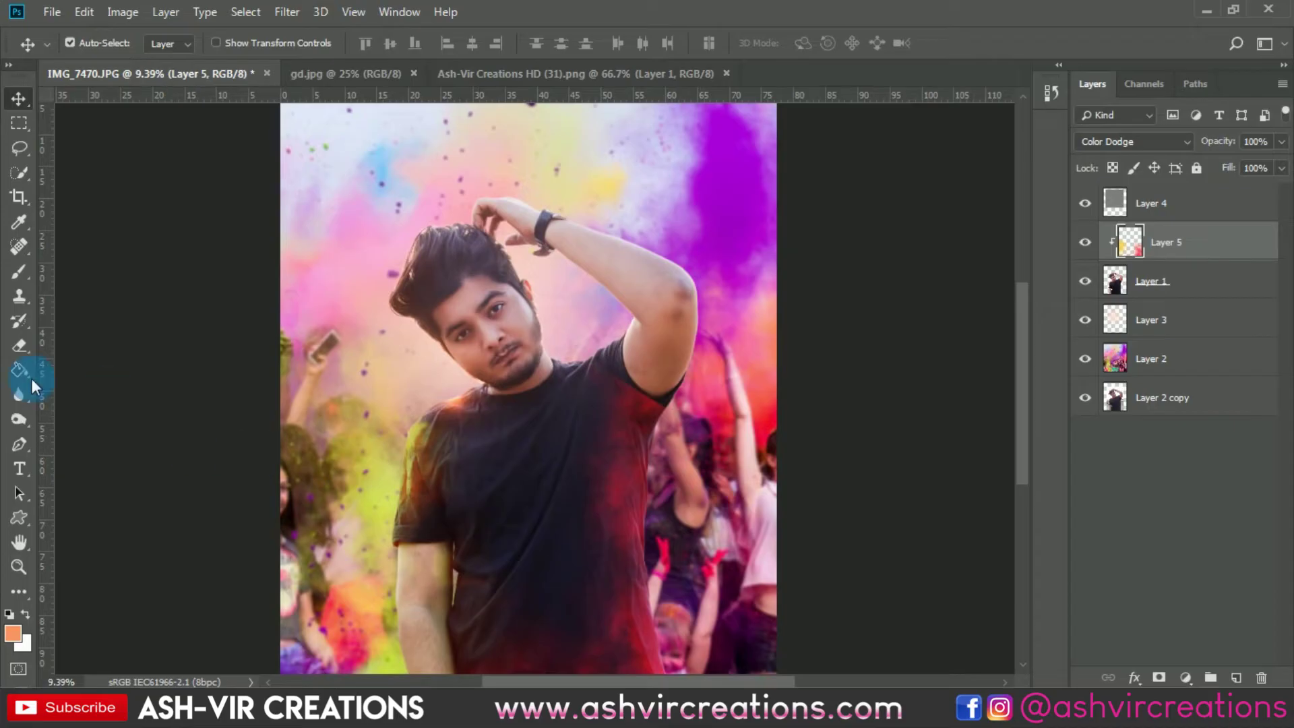
# - Erase the red powder on Layer 5 around the man's raised-arm shoulder with a 1200 px Soft Round eraser at 0% hardness
pyautogui.click(19, 404)
pyautogui.press('e')
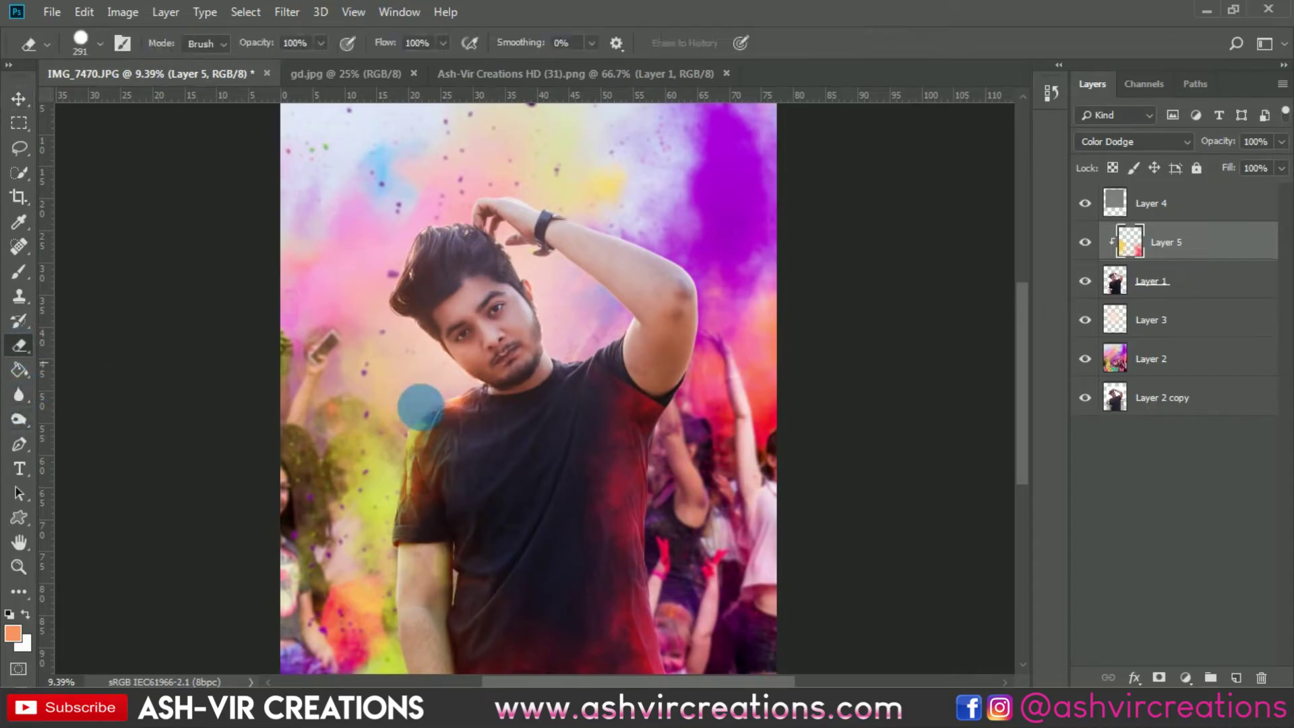
pyautogui.scroll(2, 586, 381)
pyautogui.rightClick(592, 385)
pyautogui.doubleClick(680, 568)
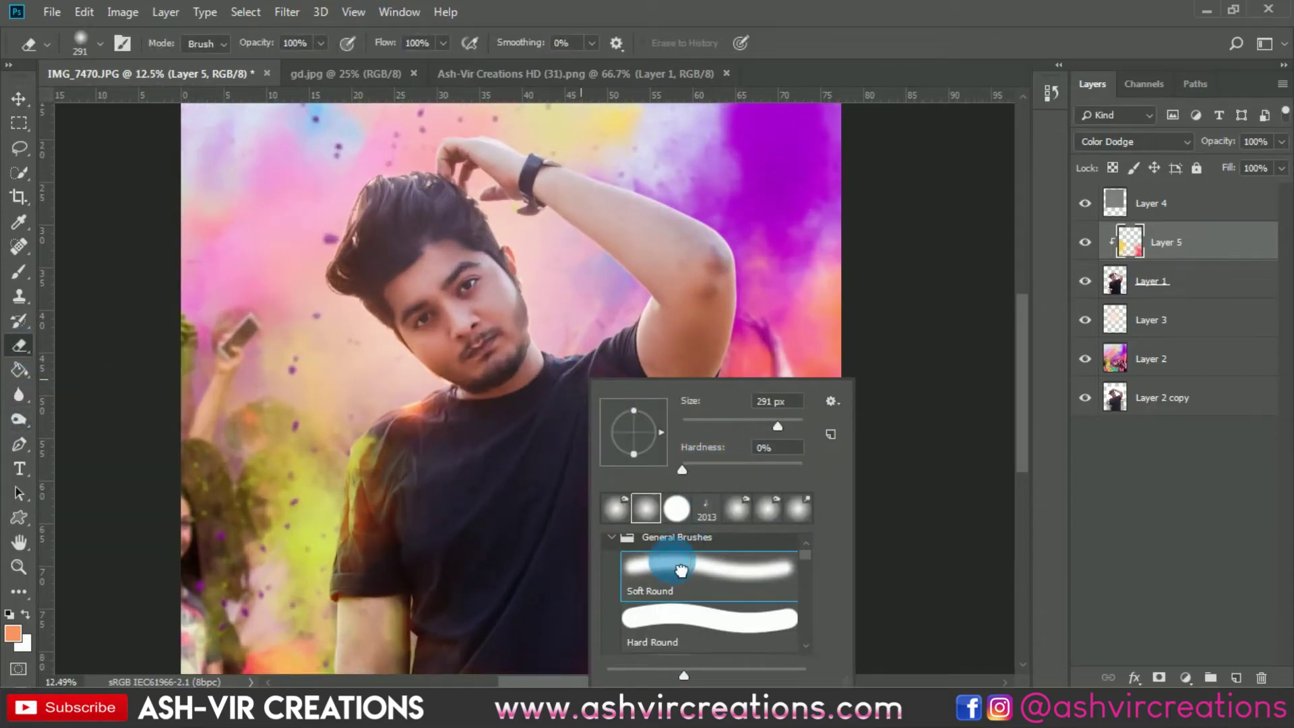
pyautogui.moveTo(652, 413)
pyautogui.mouseDown()
pyautogui.moveTo(743, 426)
pyautogui.moveTo(716, 433)
pyautogui.moveTo(770, 427)
pyautogui.moveTo(712, 418)
pyautogui.moveTo(687, 392)
pyautogui.moveTo(629, 407)
pyautogui.mouseUp()
pyautogui.press(']')
pyautogui.scroll(-3, 630, 406)
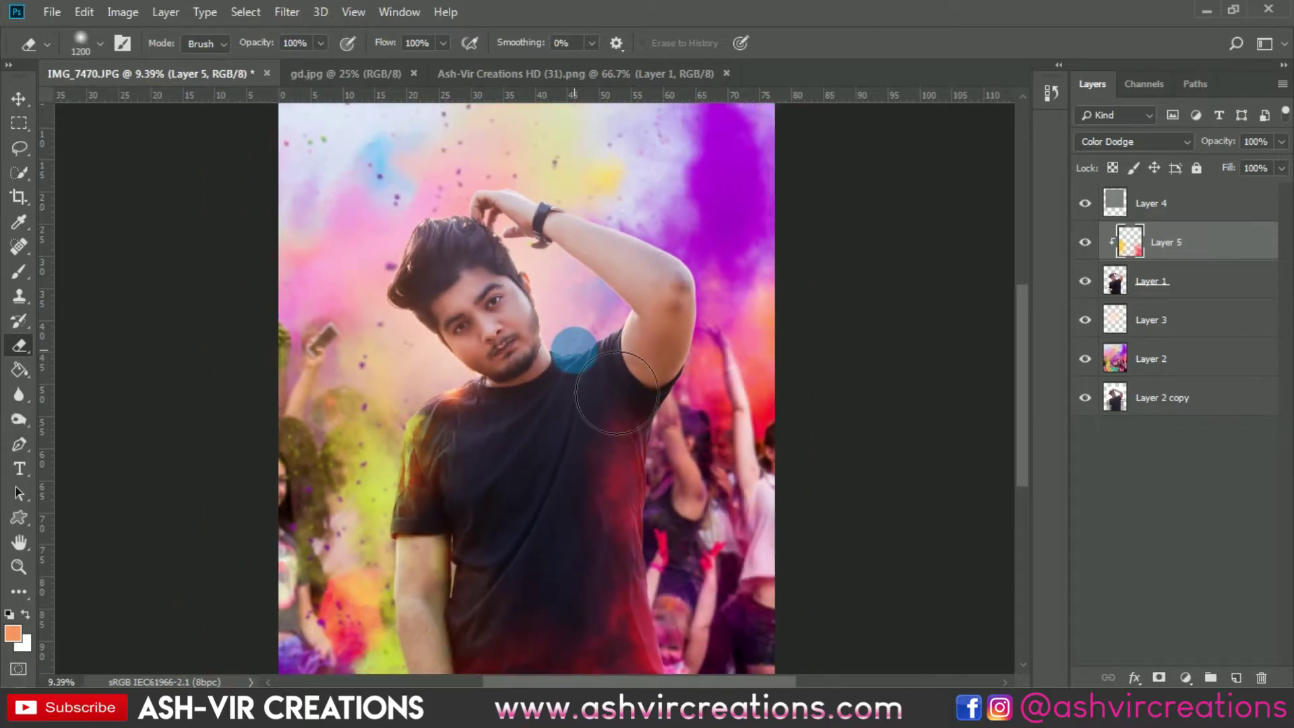
pyautogui.scroll(1, 574, 349)
pyautogui.press('v')
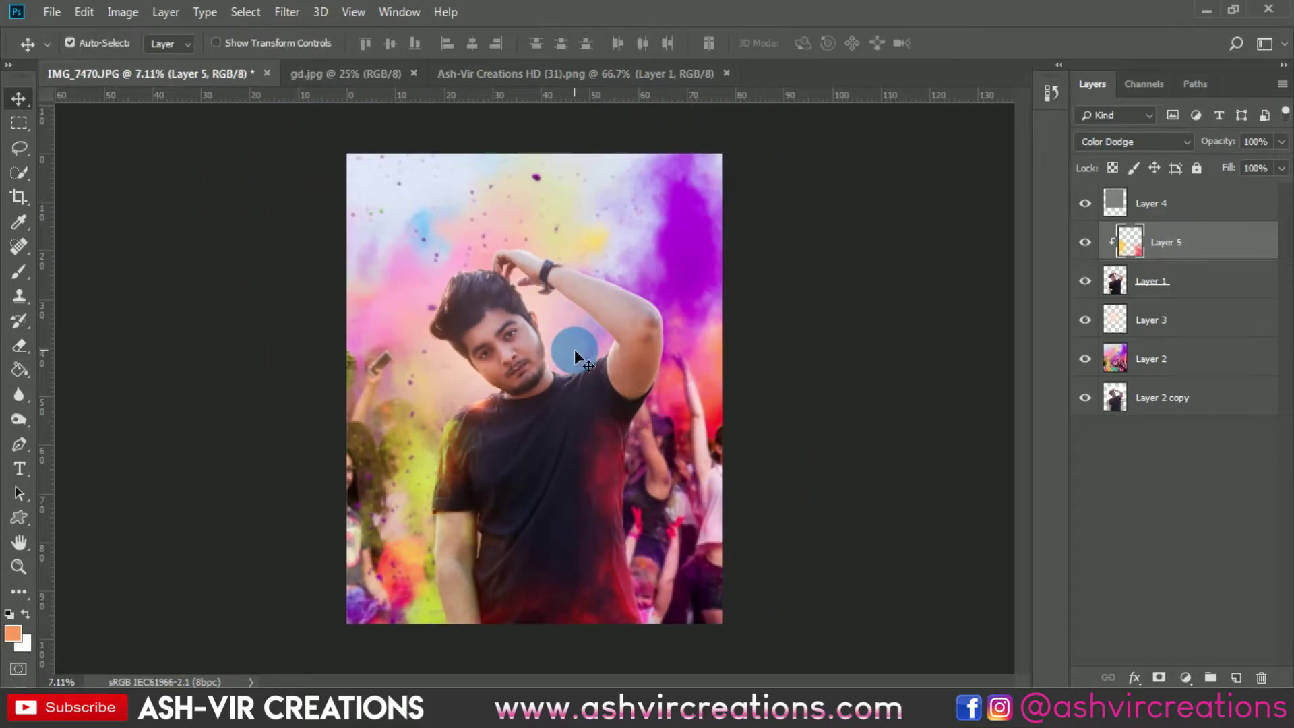
pyautogui.scroll(-1, 574, 349)
pyautogui.scroll(1, 574, 350)
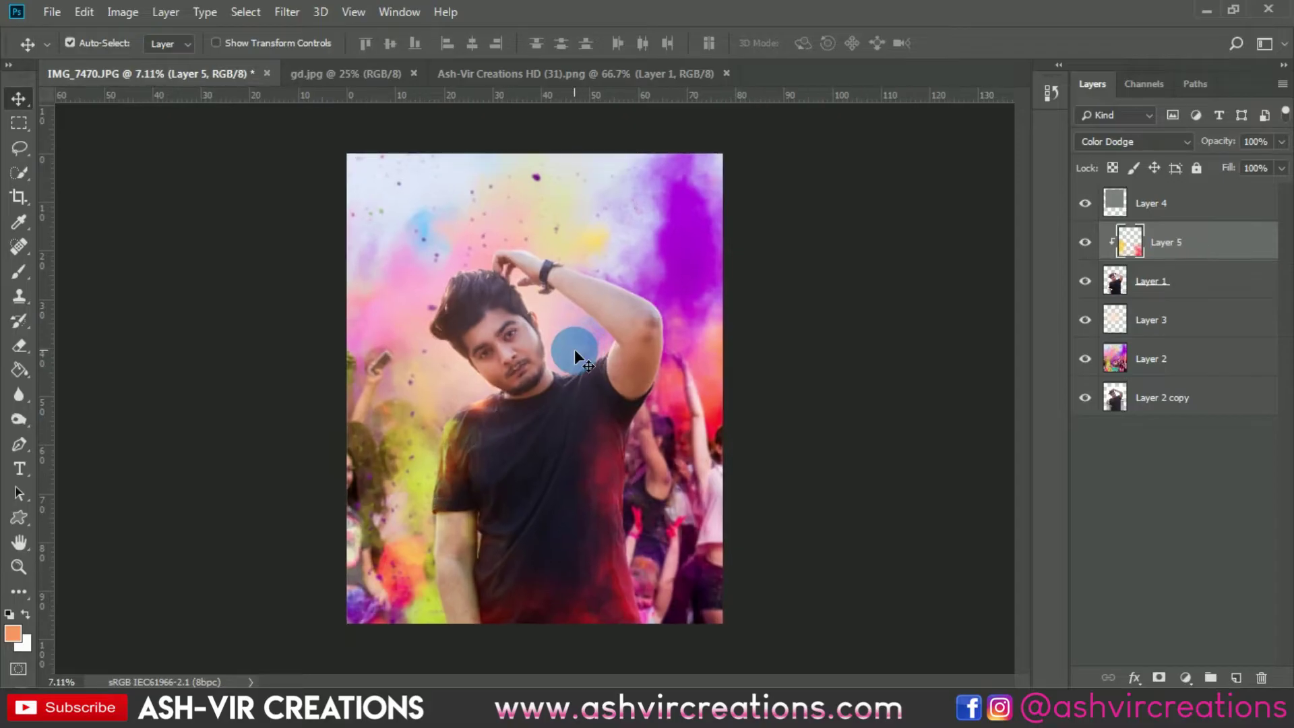
# - Open blur-fabric-png1.png and bring its orange fabric into the IMG_7470.JPG composite
pyautogui.click(584, 85)
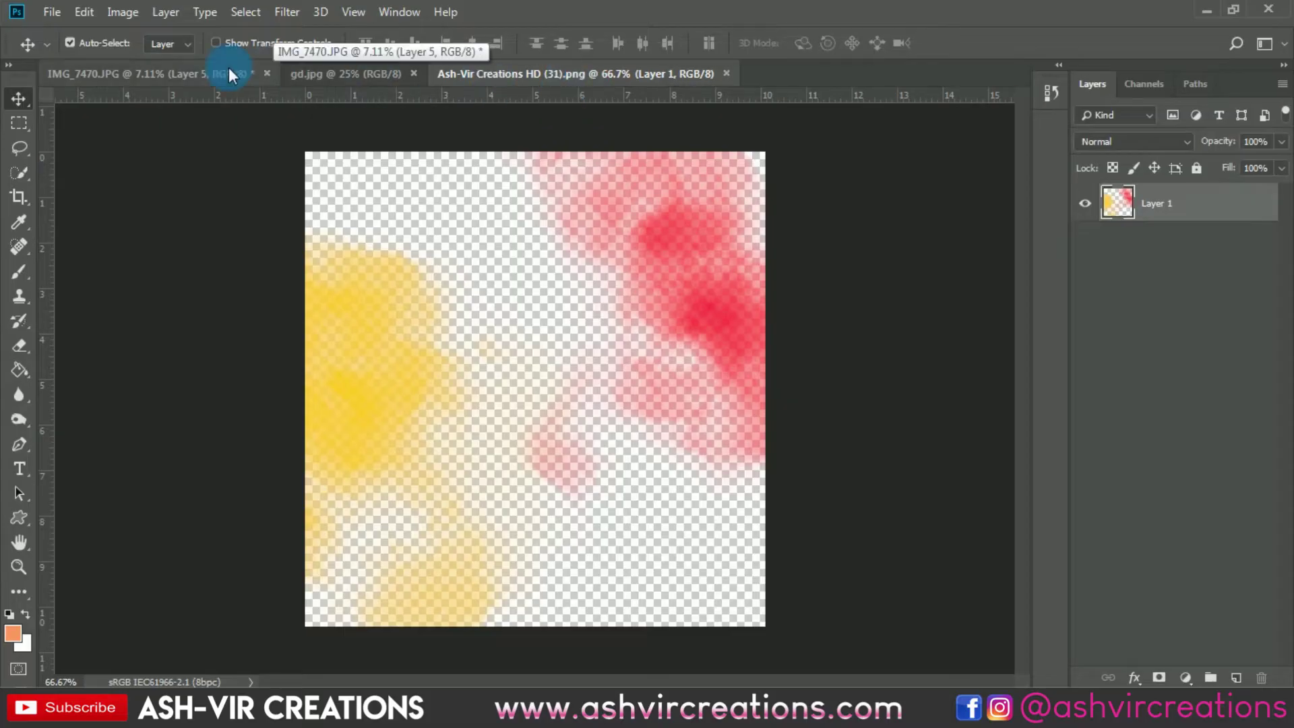
pyautogui.click(159, 76)
pyautogui.click(52, 12)
pyautogui.click(67, 51)
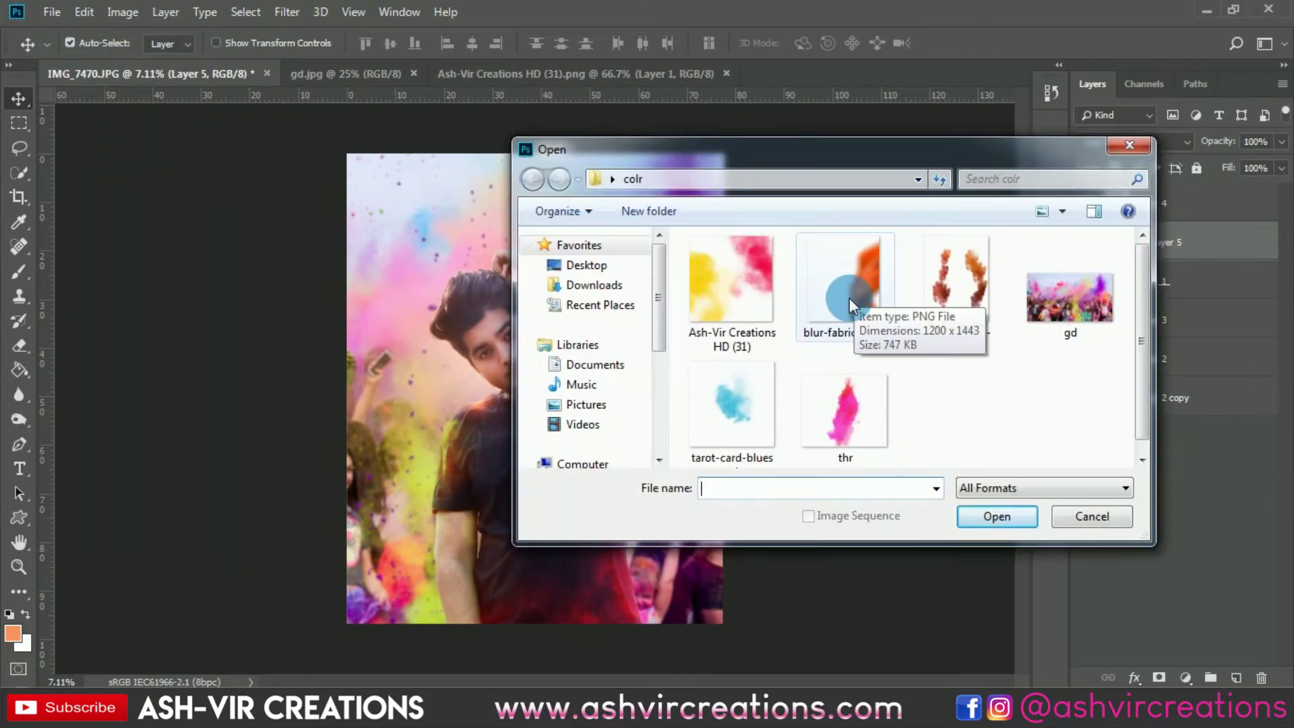
pyautogui.doubleClick(848, 297)
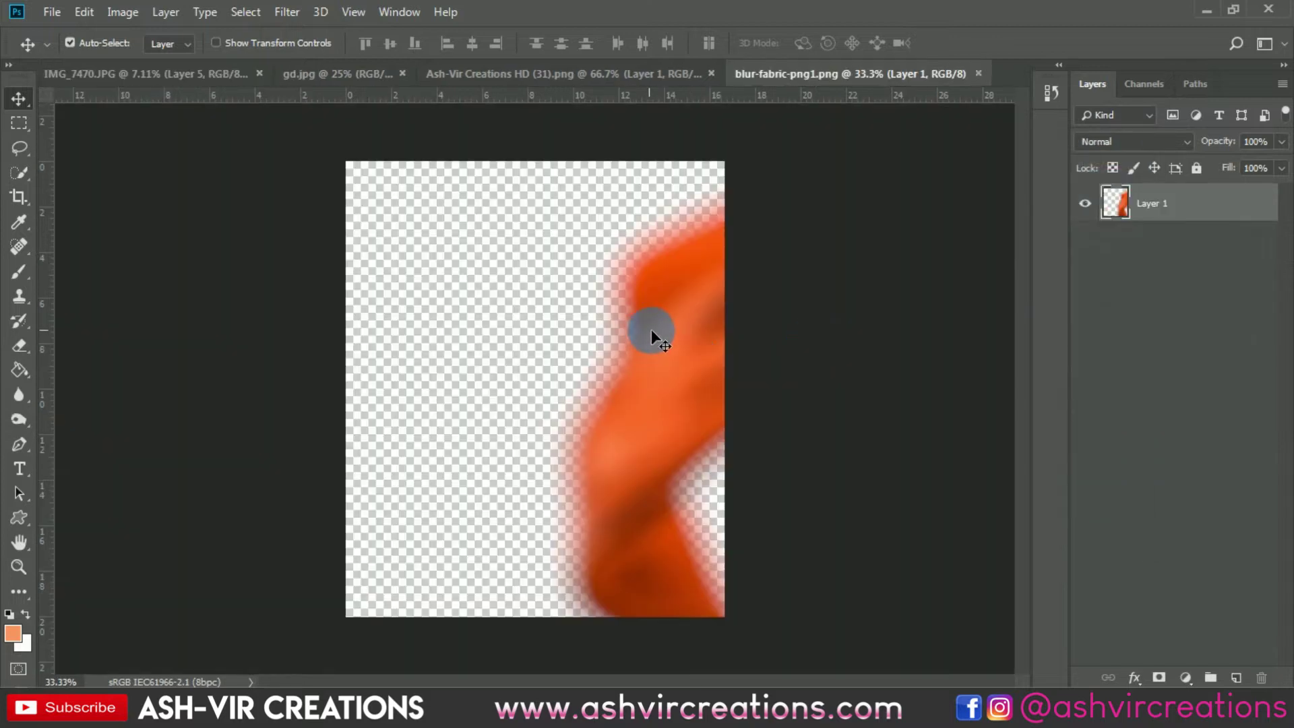
pyautogui.moveTo(651, 329); pyautogui.dragTo(649, 398)
# - Enlarge the orange fabric on Layer 6 to about 352% with Free Transform and place it over the photo's lower-left corner
pyautogui.click(1178, 231)
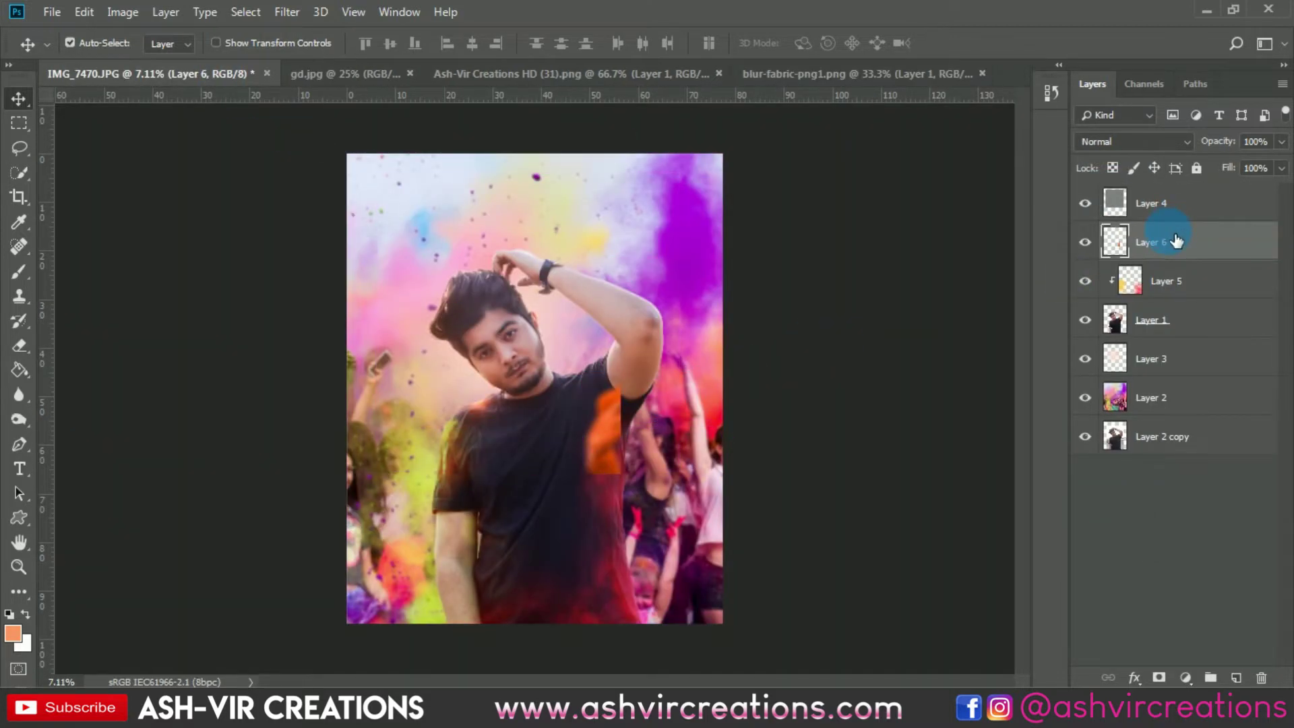
pyautogui.hotkey('ctrl', 't')
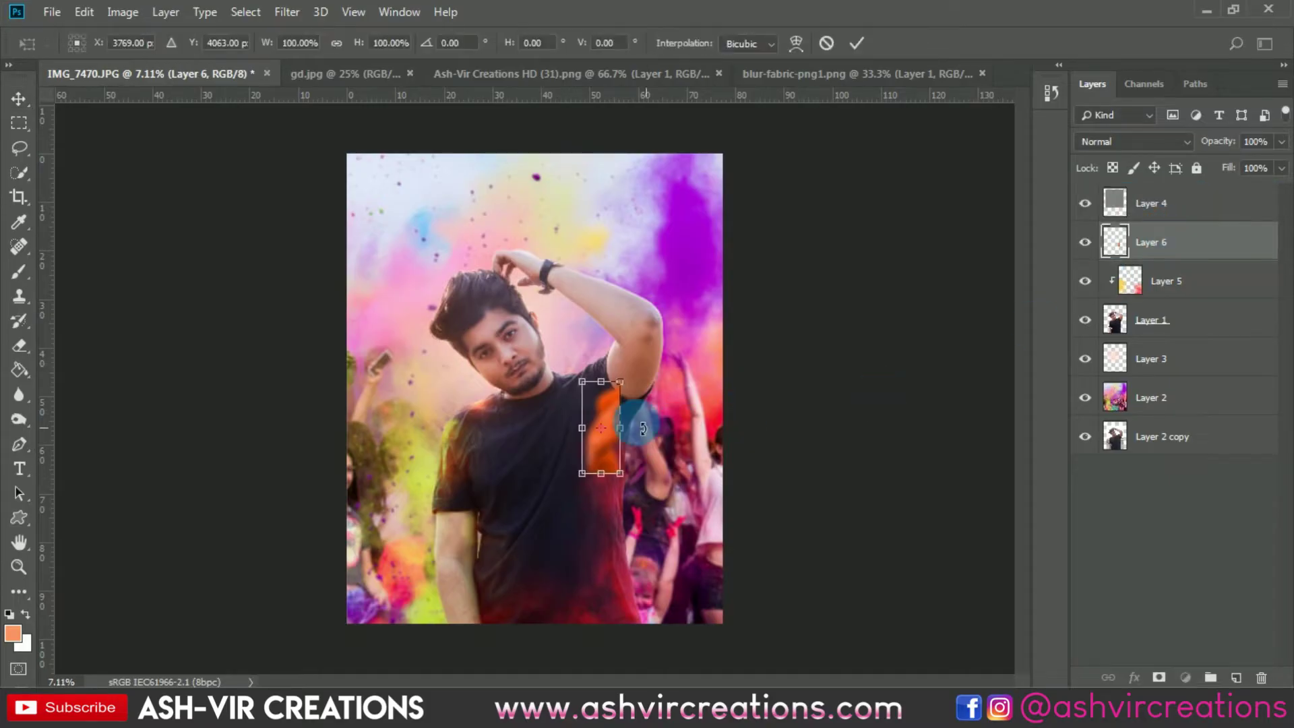
pyautogui.moveTo(634, 389); pyautogui.dragTo(782, 408)
pyautogui.hotkey('ctrl', 'z')
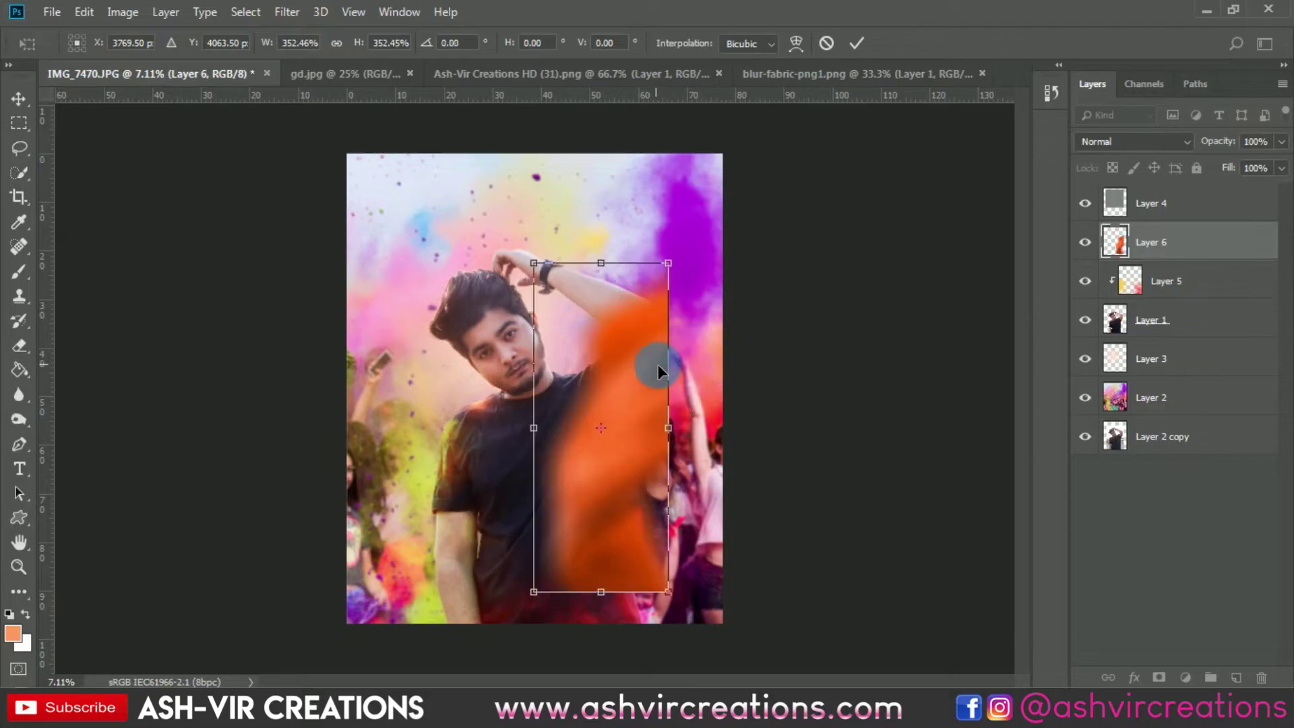
pyautogui.moveTo(645, 381); pyautogui.dragTo(429, 555)
pyautogui.press('Return')
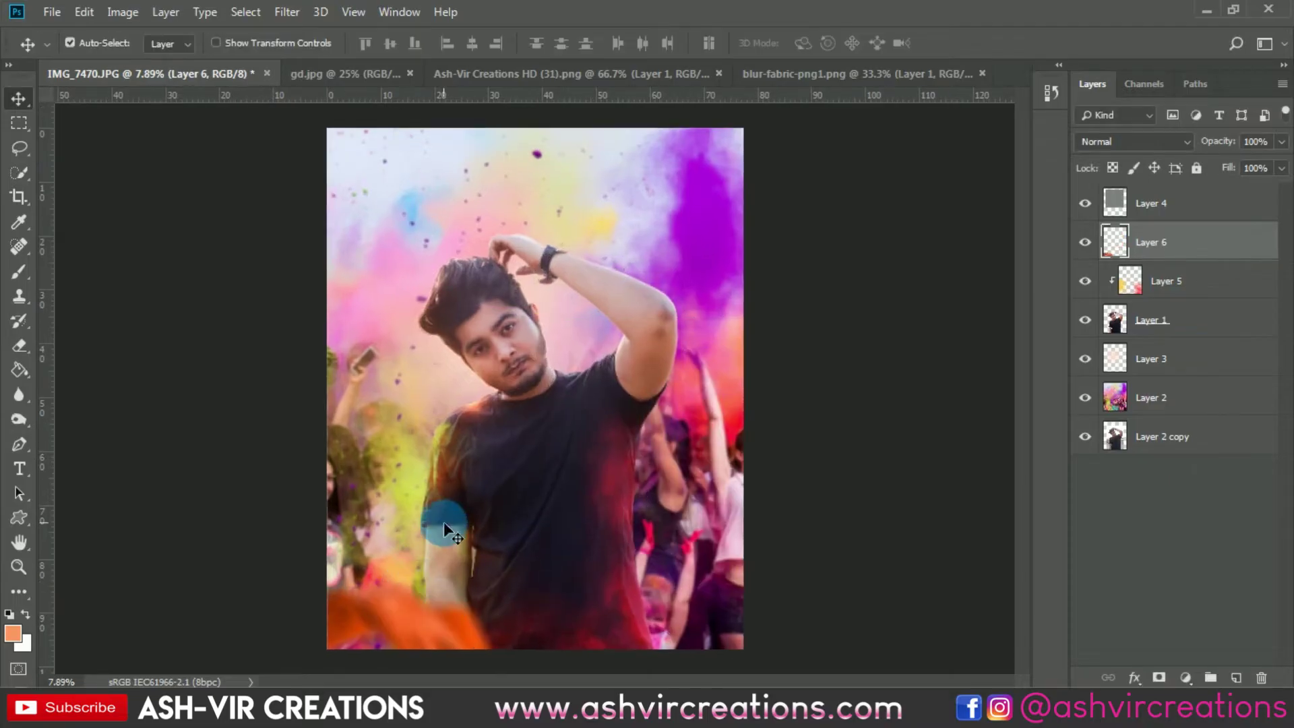
pyautogui.scroll(-1, 444, 521)
# - Open tarot-card-bluesmoke.png and bring its blue smoke into the IMG_7470.JPG composite
pyautogui.click(59, 15)
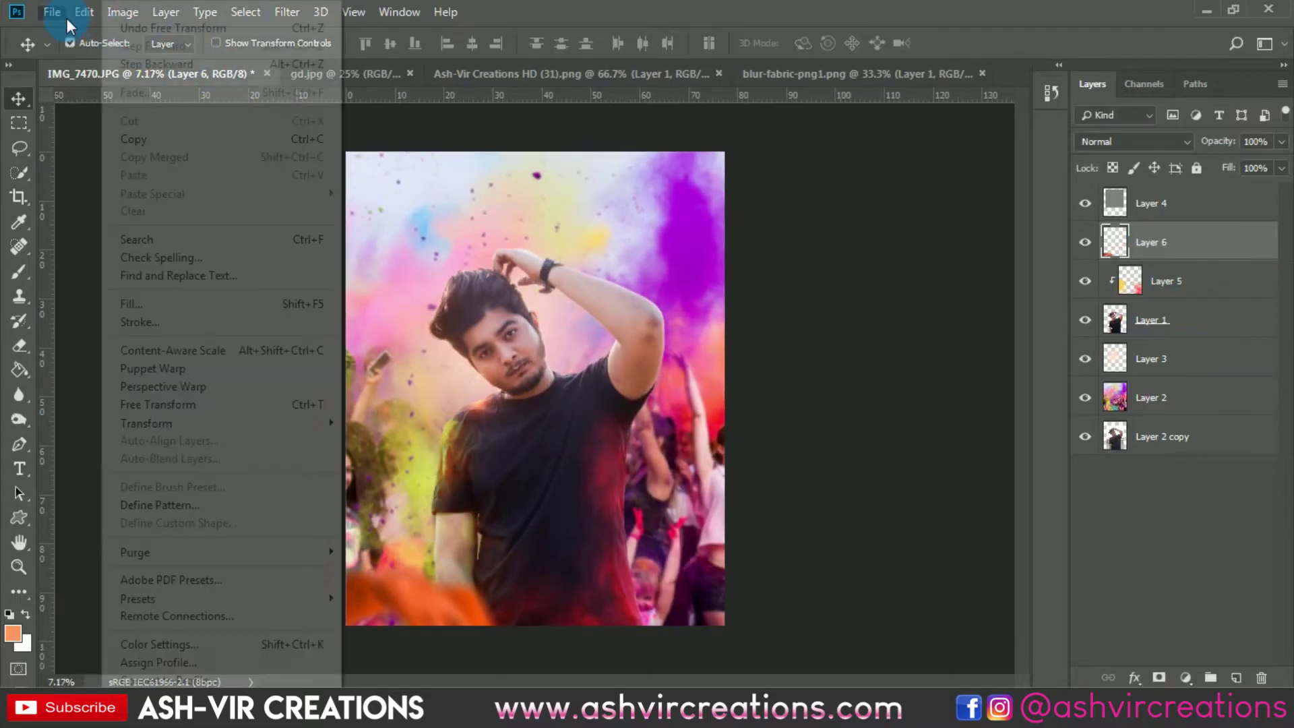
pyautogui.click(66, 48)
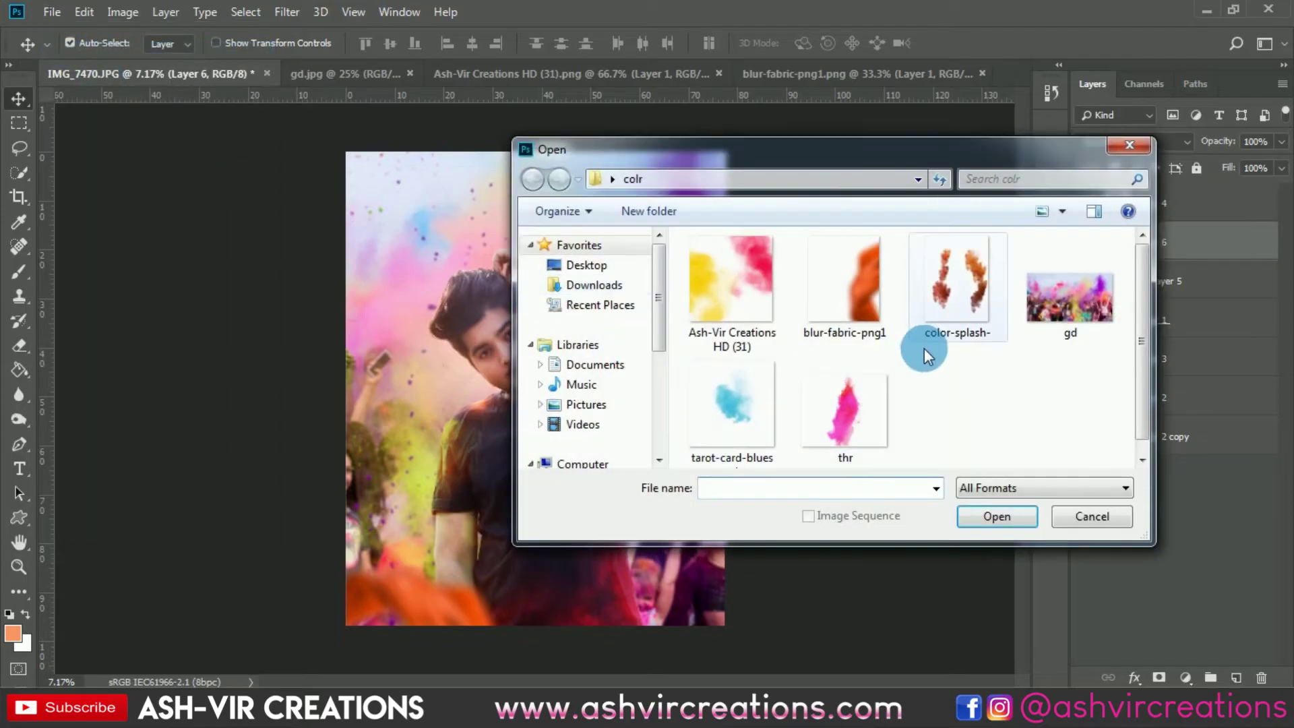
pyautogui.click(843, 406)
pyautogui.click(726, 411)
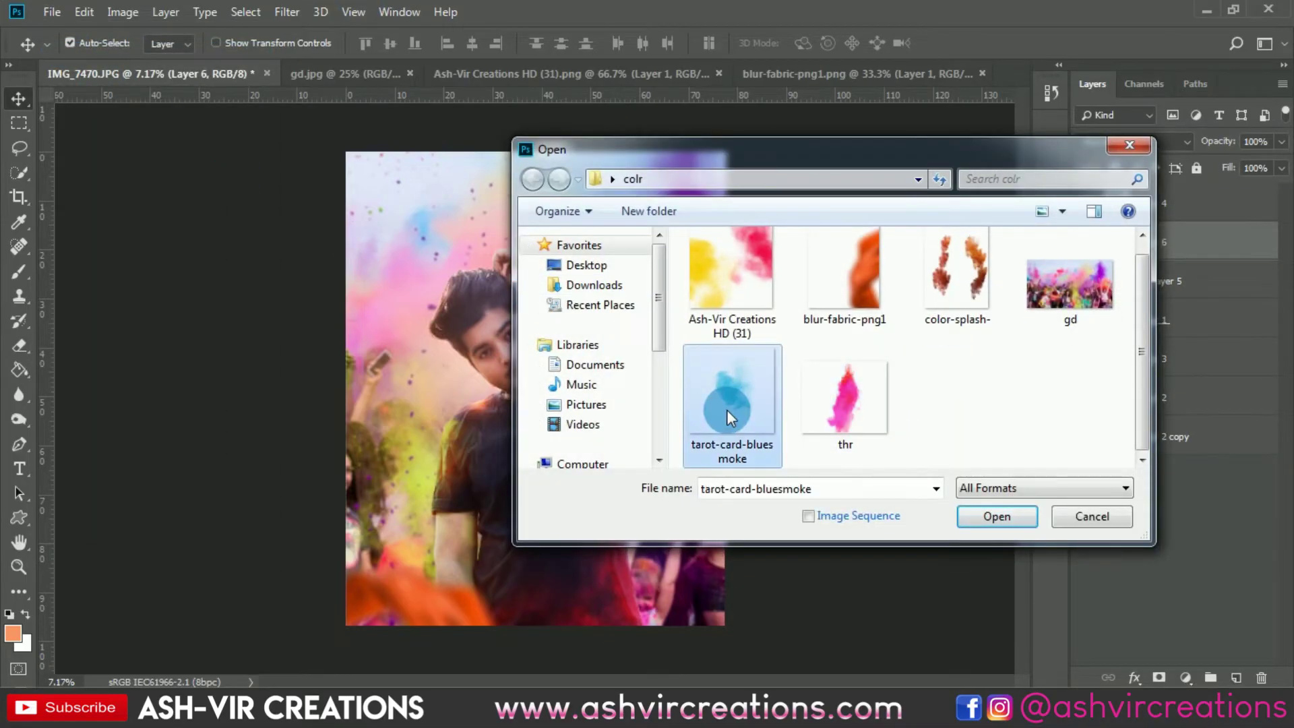
pyautogui.doubleClick(729, 410)
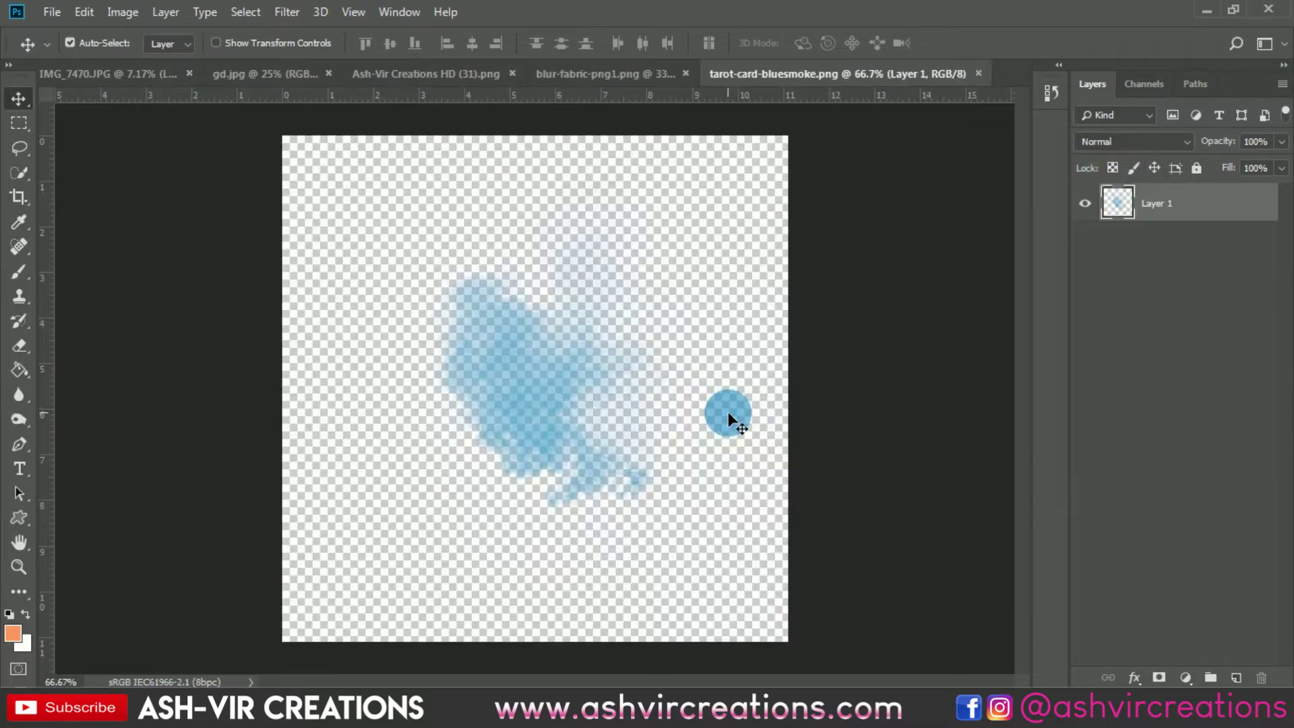
pyautogui.moveTo(494, 341); pyautogui.dragTo(534, 341)
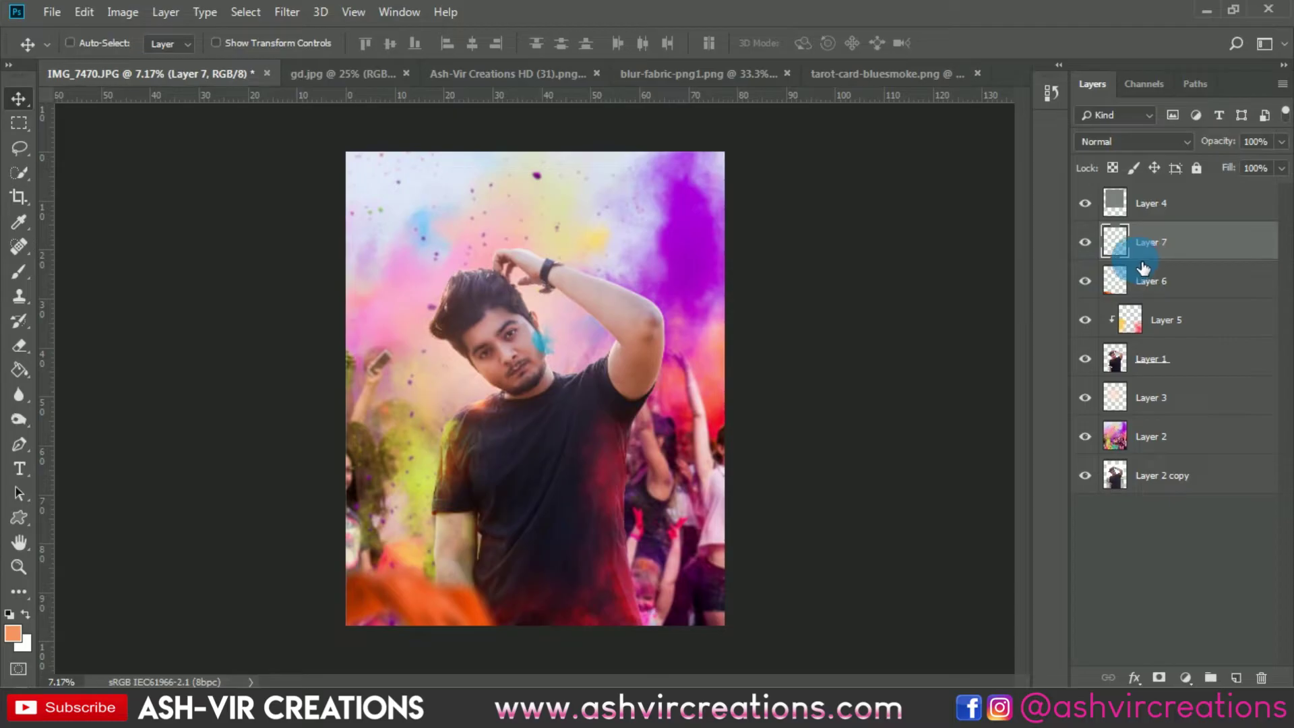
# - Enlarge the blue smoke on Layer 7 with Free Transform and place it over the side of the man's T-shirt below his raised arm
pyautogui.hotkey('ctrl', 't')
pyautogui.moveTo(554, 356); pyautogui.dragTo(672, 514)
pyautogui.press('Return')
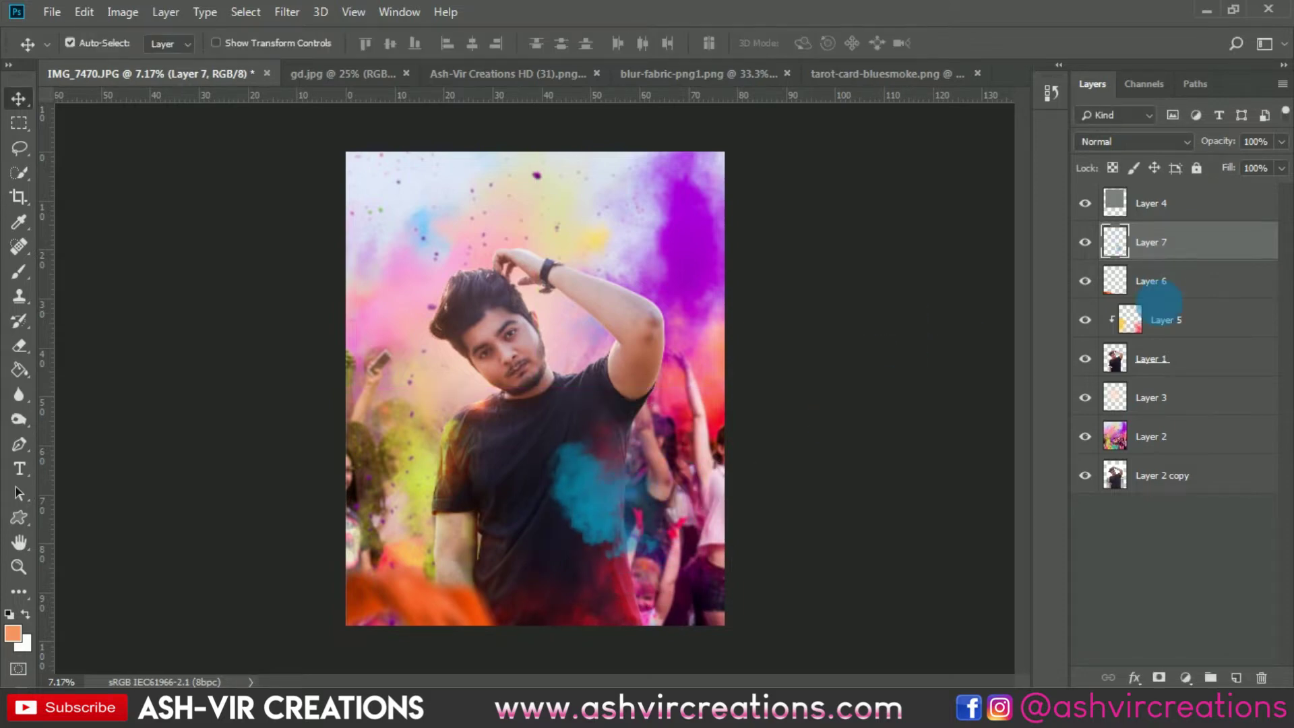
# - Place Layer 7 below Layer 6, clip it to the man's layer, and set its blend mode to Overlay
pyautogui.moveTo(1188, 265); pyautogui.dragTo(1191, 314)
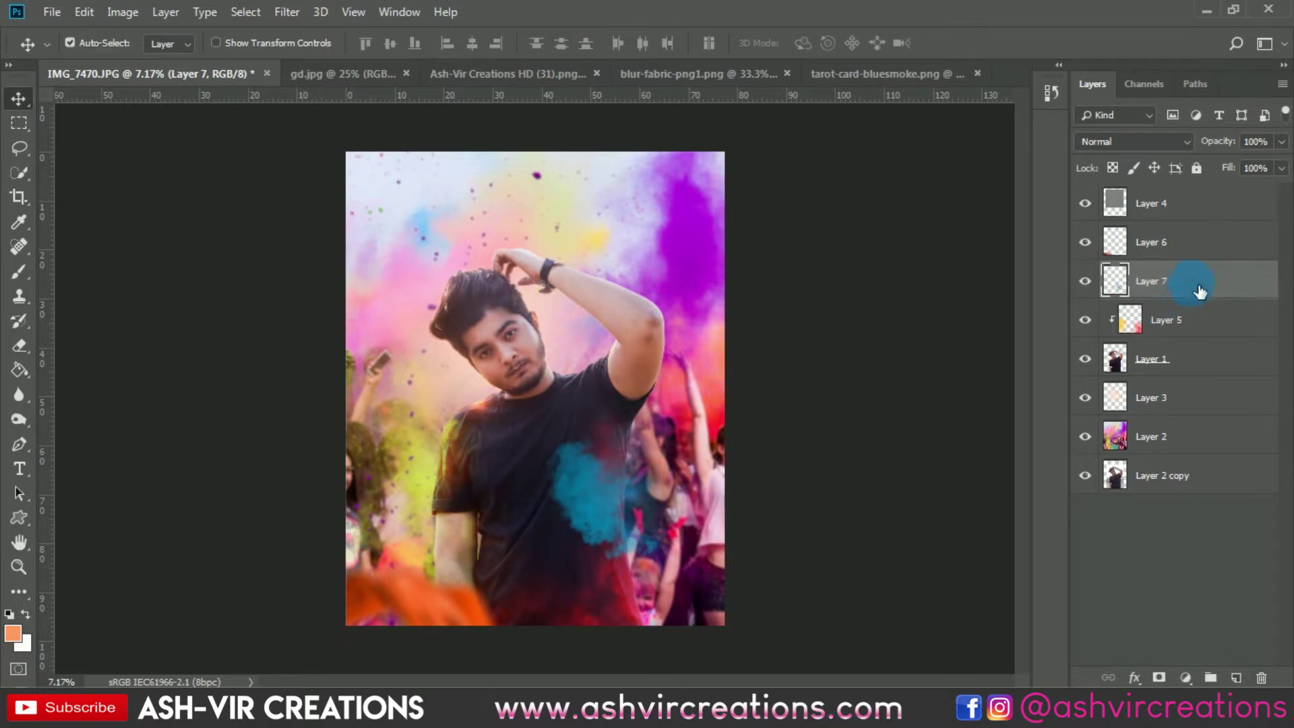
pyautogui.rightClick(1200, 291)
pyautogui.click(1031, 331)
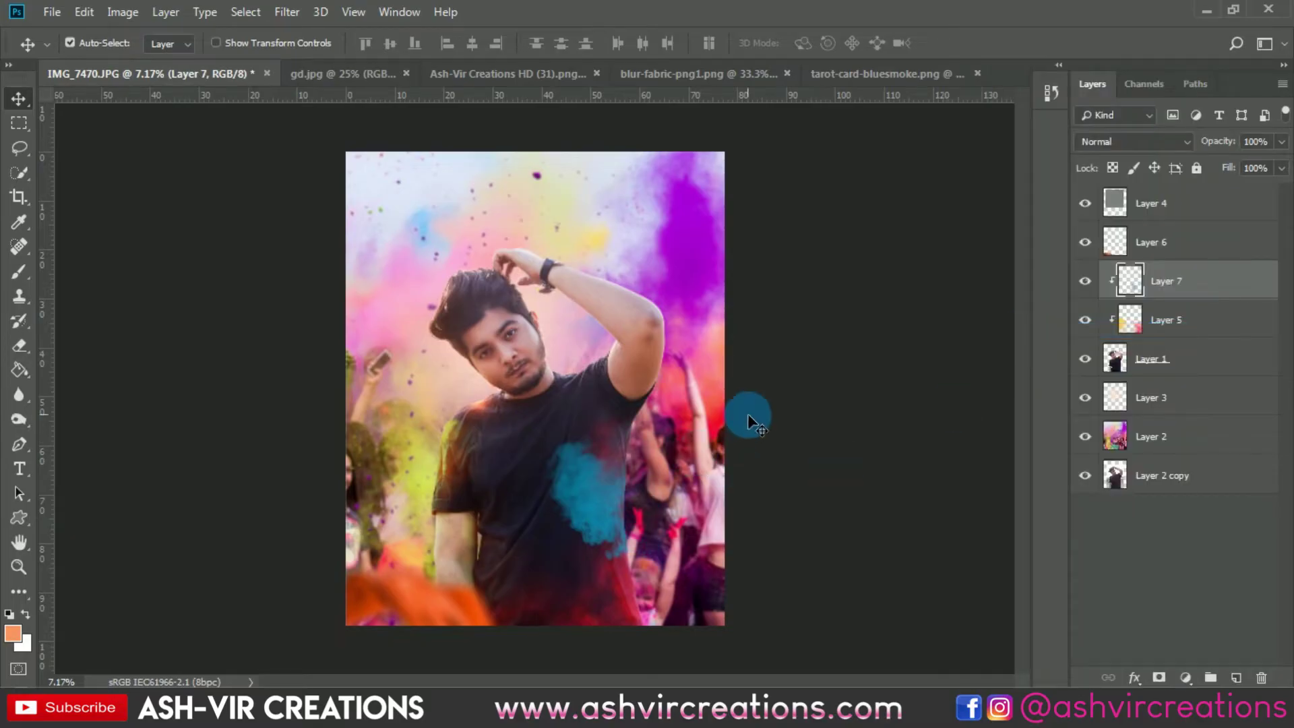
pyautogui.press('ctrl')
pyautogui.click(1105, 143)
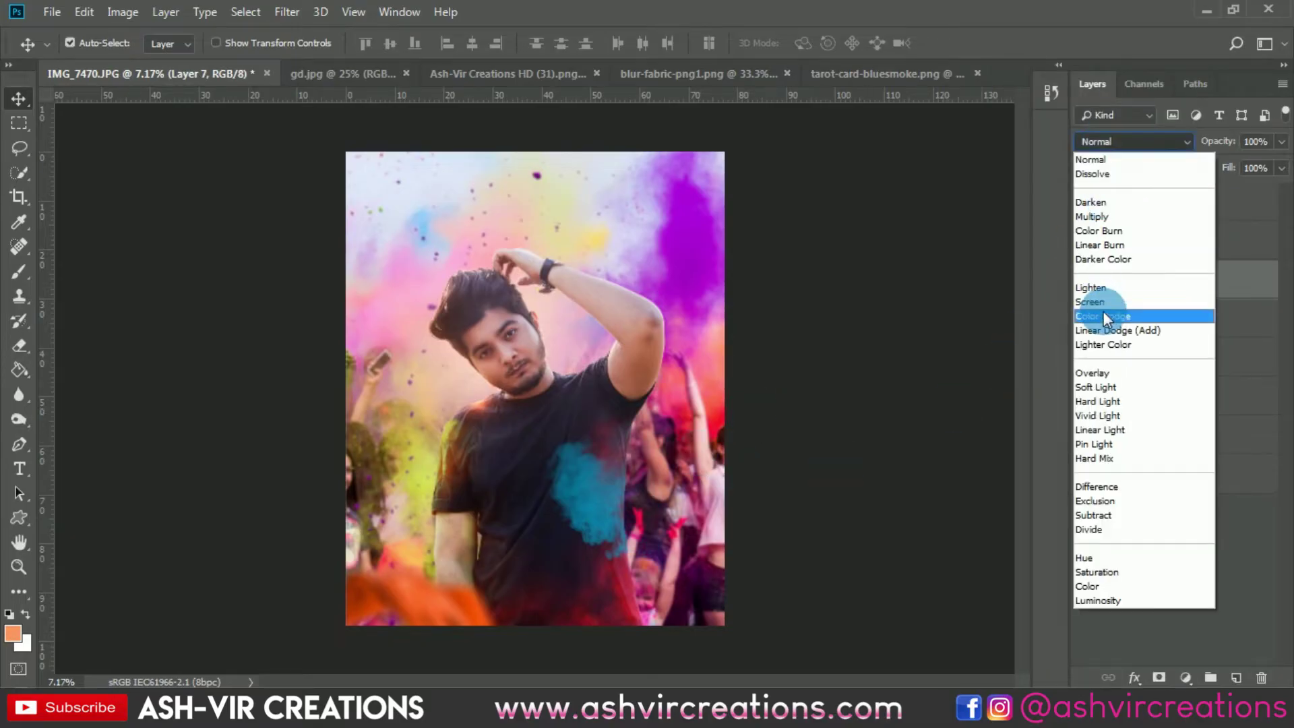
pyautogui.click(1110, 372)
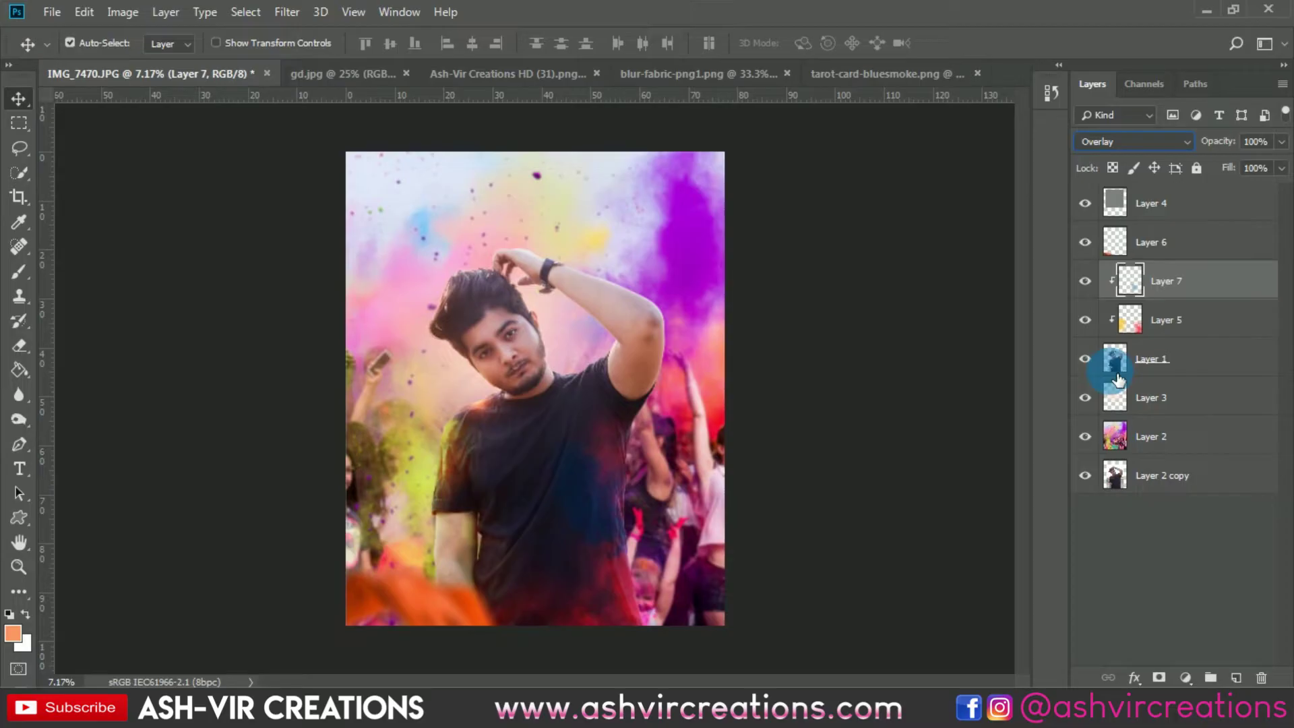
# - Rotate the blue smoke on Layer 7 to 37.9° and position it over the sleeve and underside of the man's raised arm
pyautogui.moveTo(633, 446); pyautogui.dragTo(696, 452)
pyautogui.hotkey('ctrl', 't')
pyautogui.moveTo(742, 391); pyautogui.dragTo(759, 468)
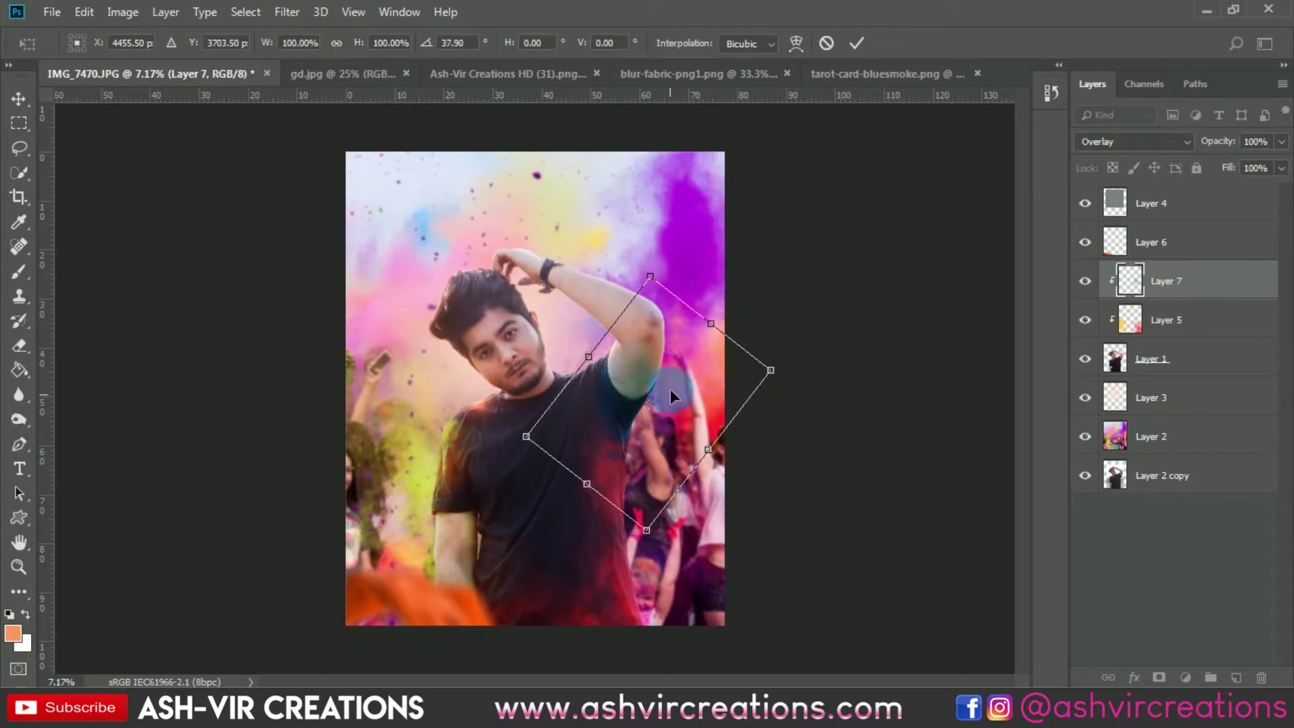
pyautogui.moveTo(671, 396); pyautogui.dragTo(672, 375)
pyautogui.press('Return')
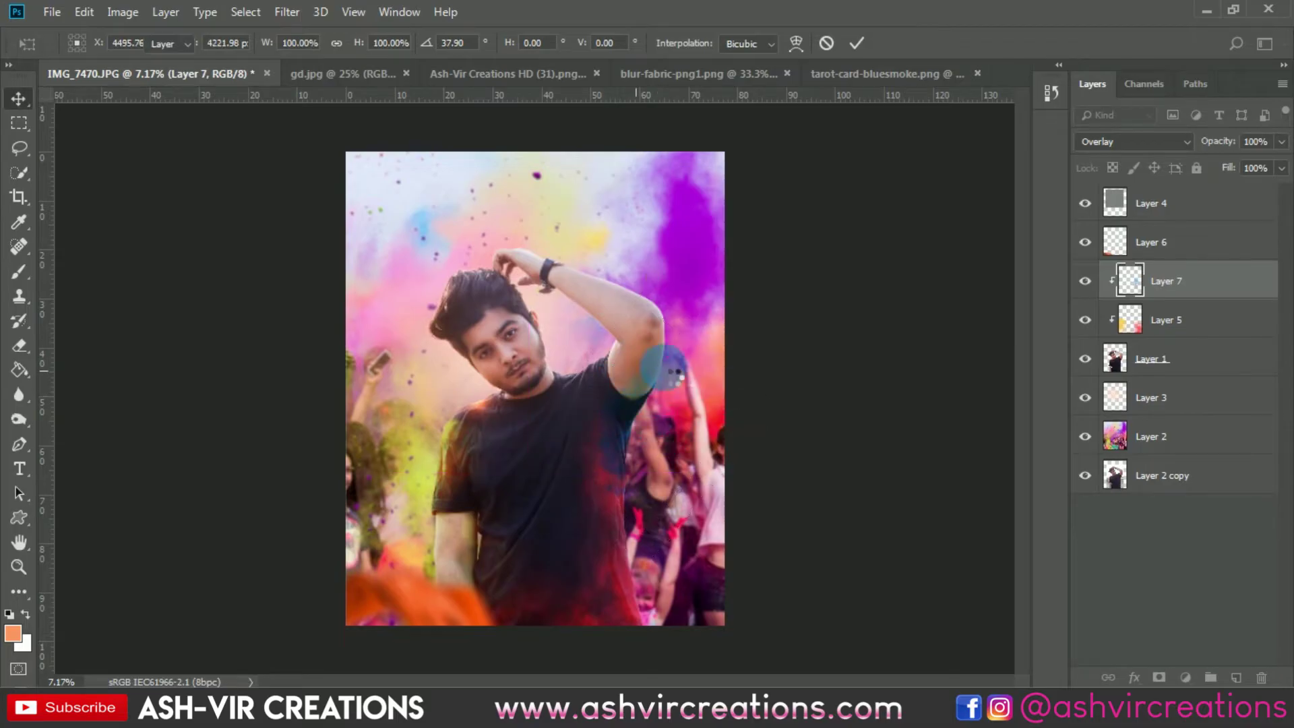
pyautogui.scroll(1, 571, 361)
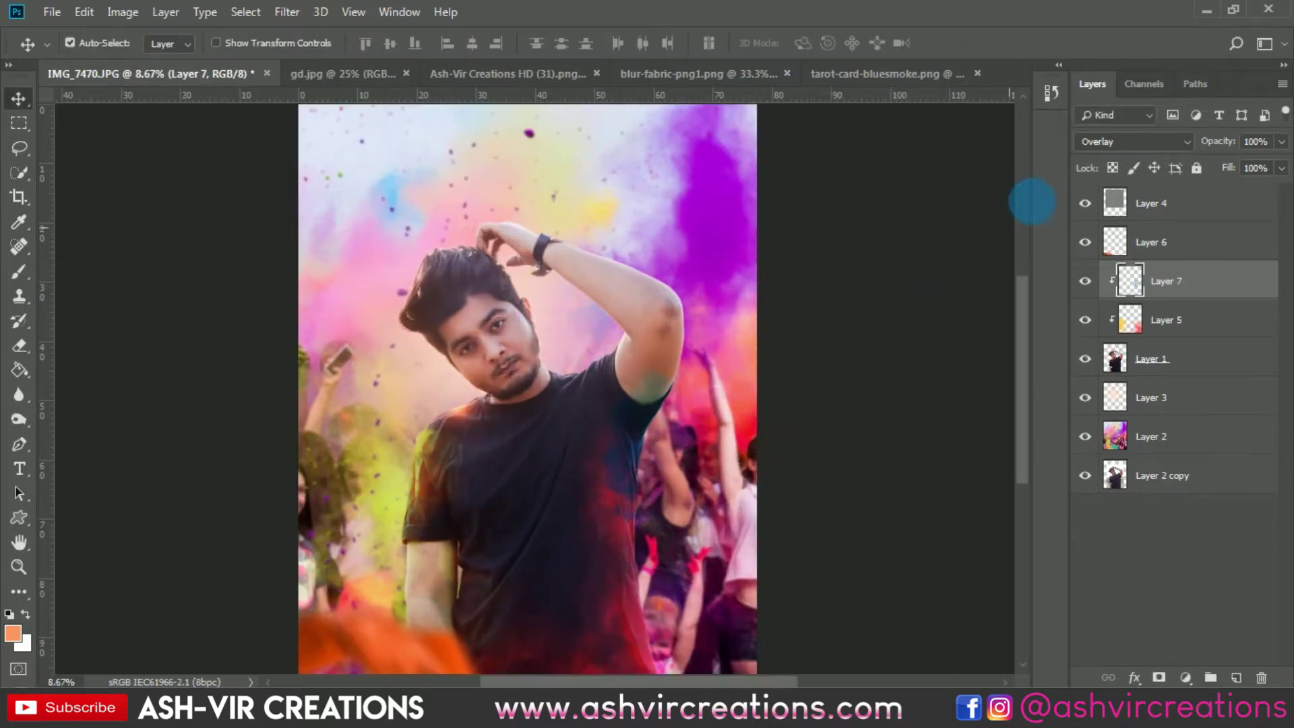
# - Try the Multiply and Darken blend modes on Layer 7, returning it to Overlay
pyautogui.click(1110, 144)
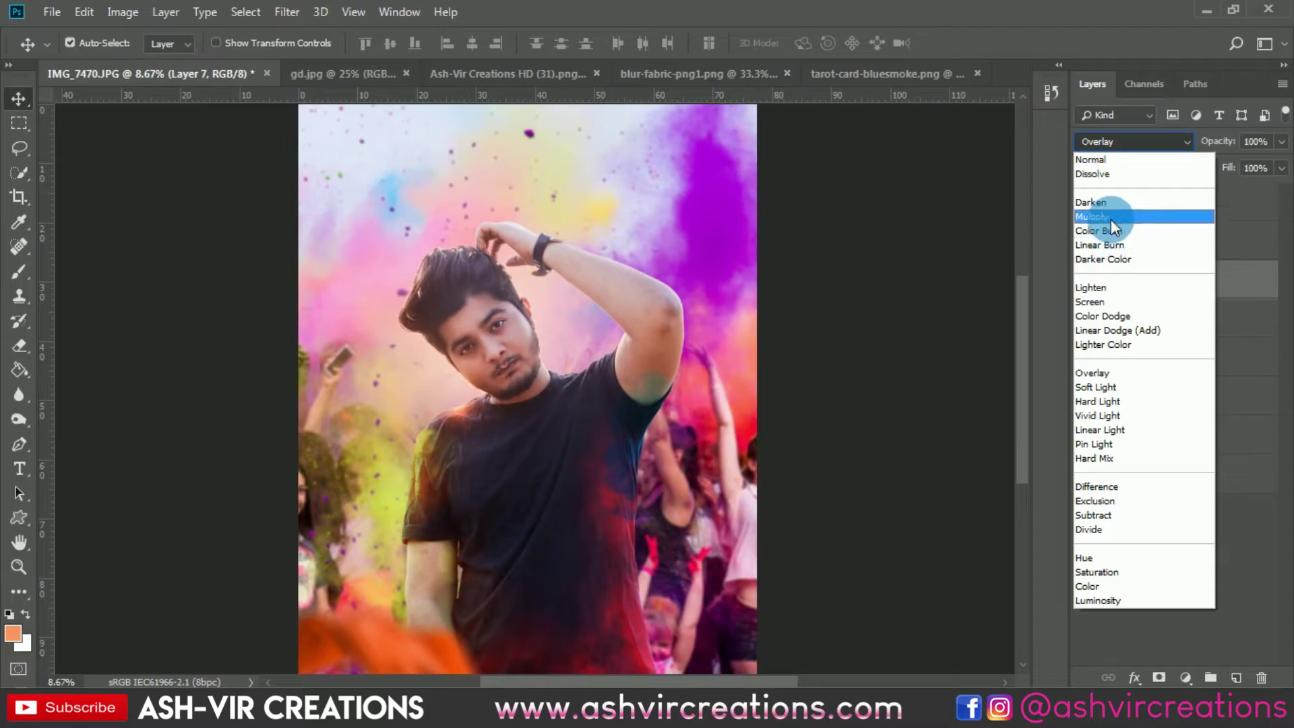
pyautogui.click(1111, 217)
pyautogui.click(1104, 143)
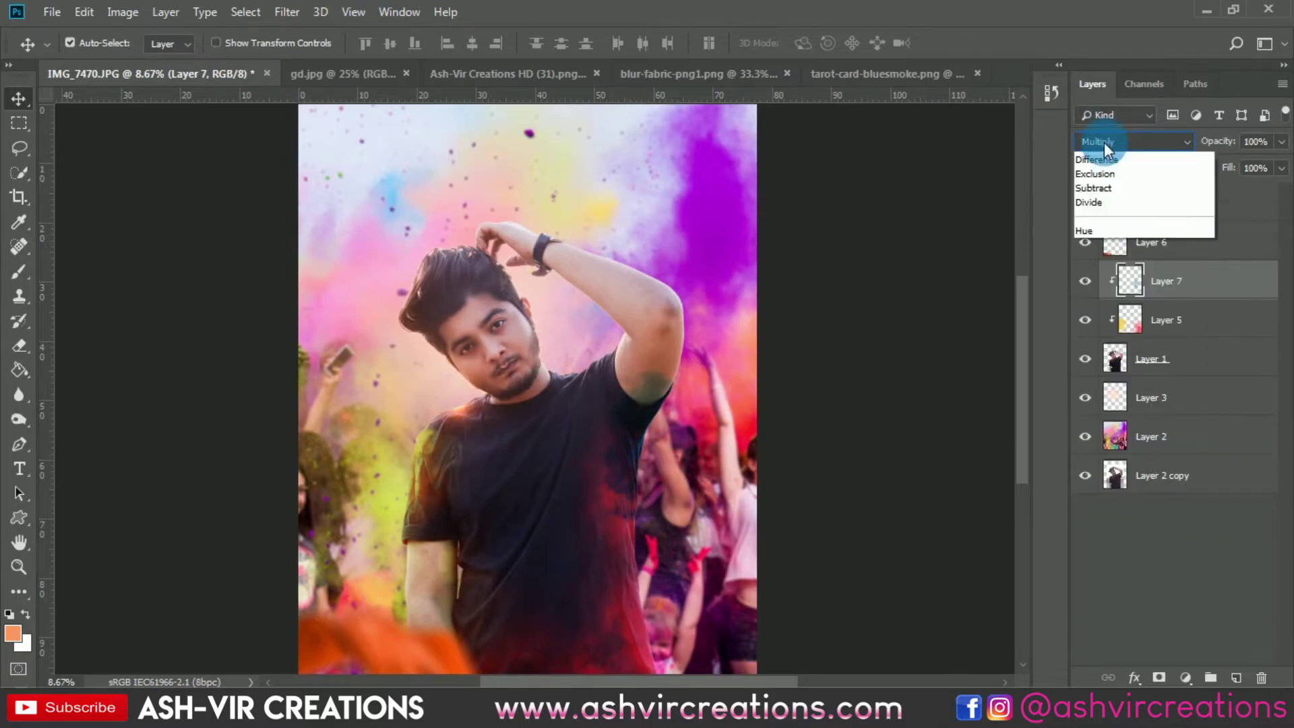
pyautogui.click(1107, 200)
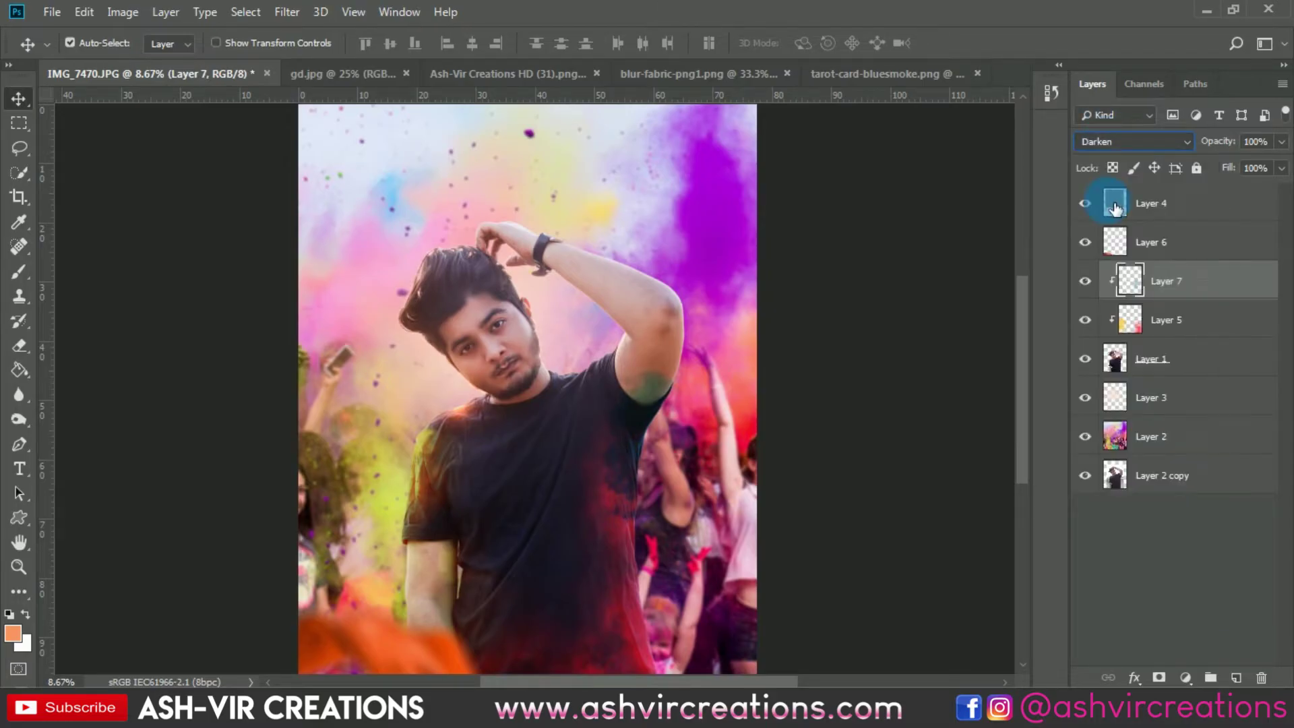
pyautogui.click(1118, 144)
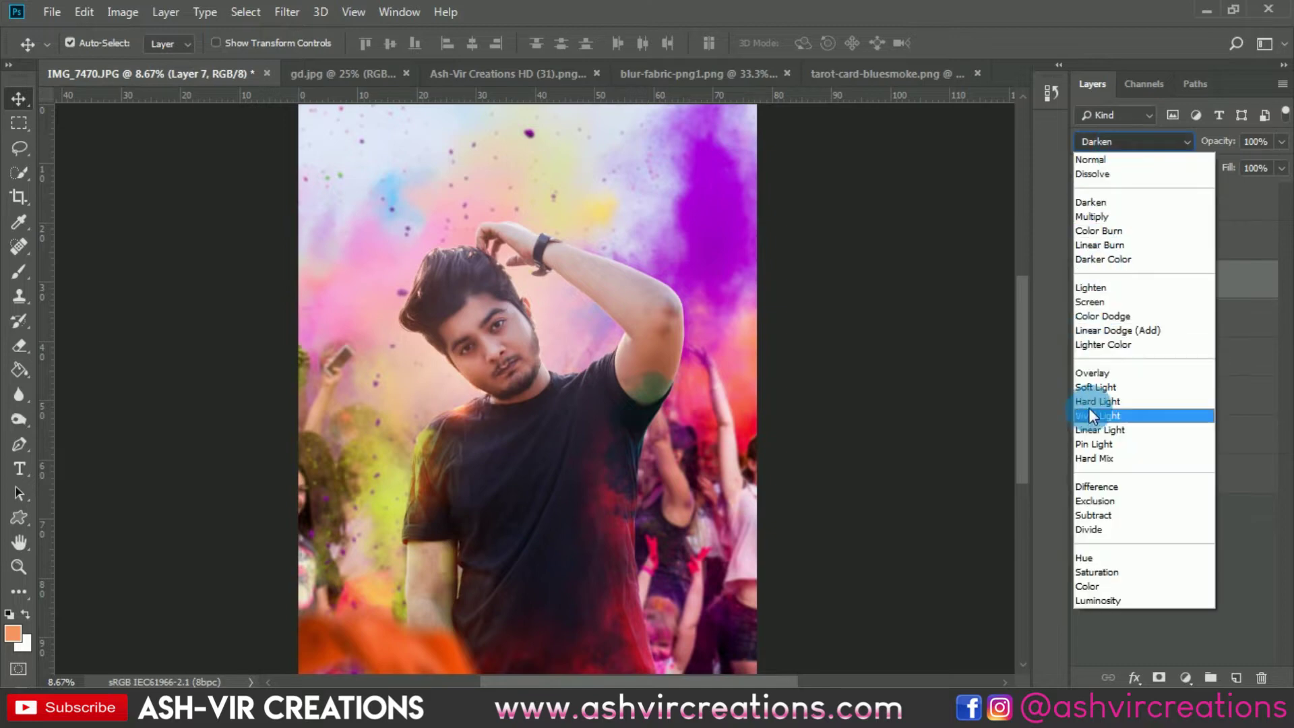
pyautogui.click(1095, 374)
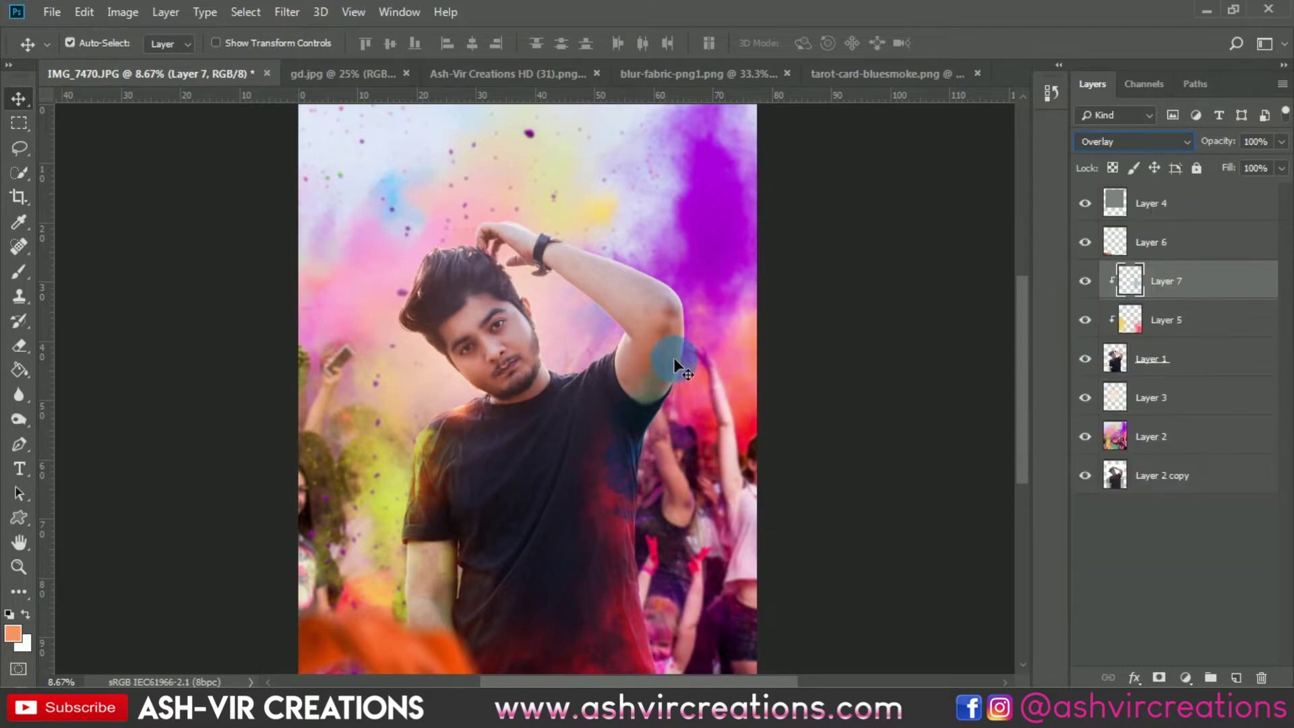
# - Duplicate the Layer 7 blue smoke onto the man's raised forearm and clip the copy to his layer
pyautogui.moveTo(697, 332); pyautogui.dragTo(681, 258)
pyautogui.hotkey('ctrl', 't')
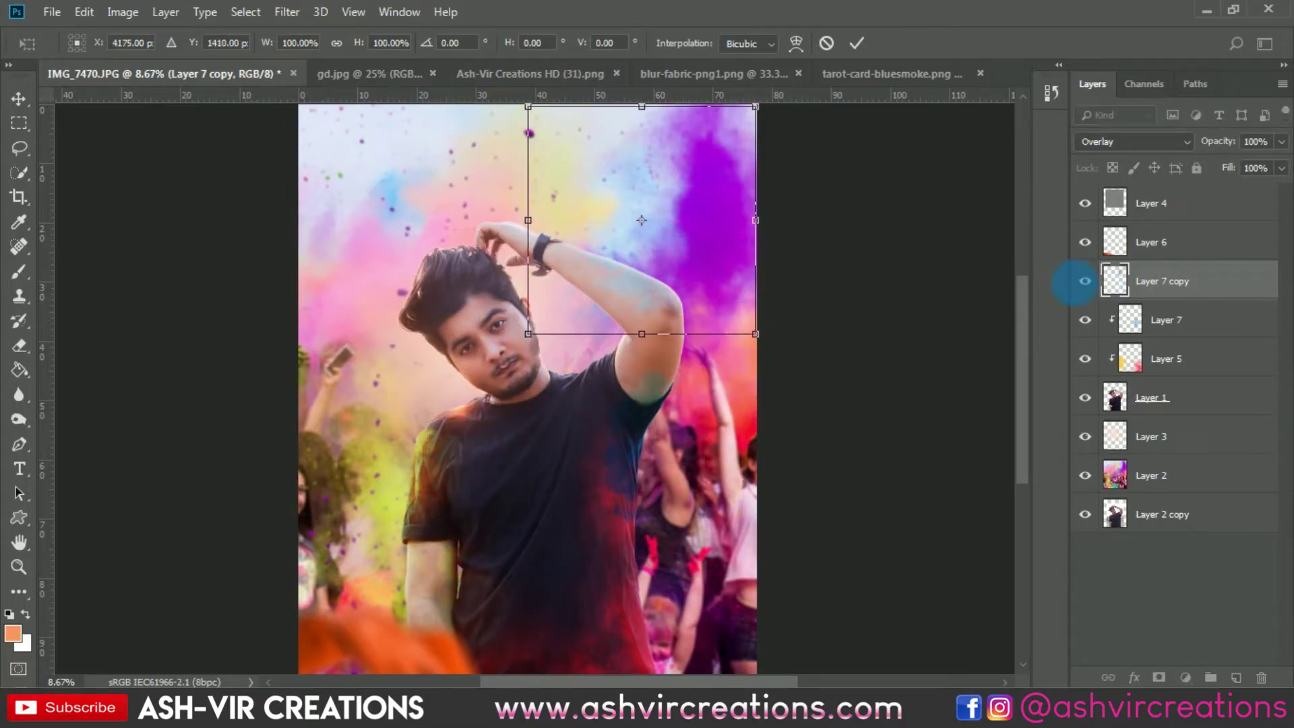
pyautogui.press('Return')
pyautogui.rightClick(1180, 290)
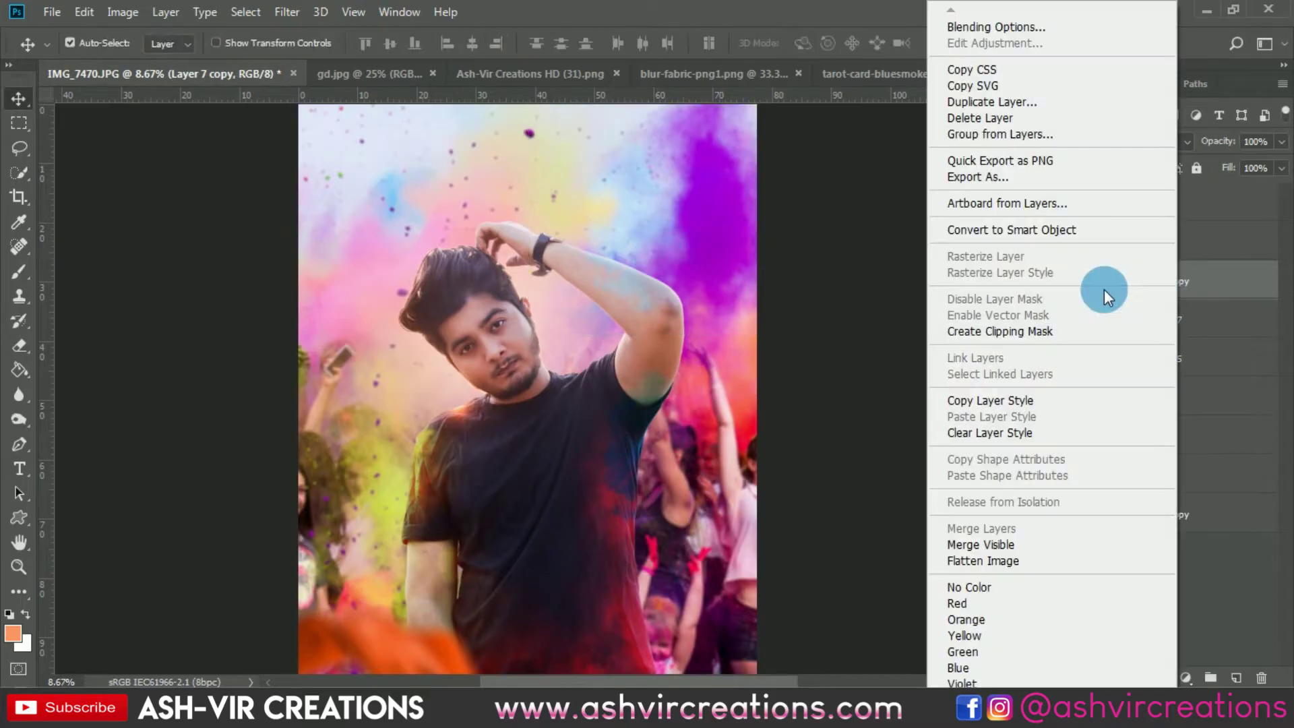
pyautogui.click(999, 331)
pyautogui.scroll(4, 573, 232)
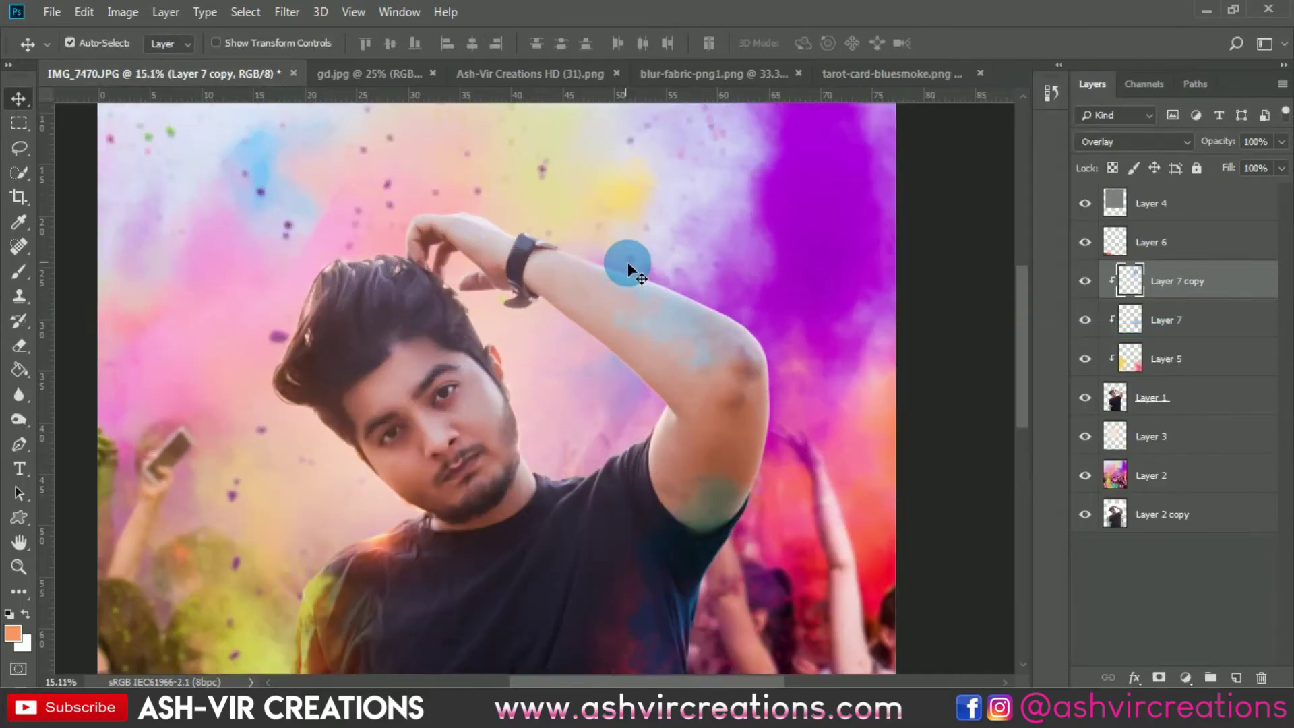
# - Compare Darken and Multiply on Layer 7 copy and set its blend mode to Darken
pyautogui.click(1151, 145)
pyautogui.click(1136, 204)
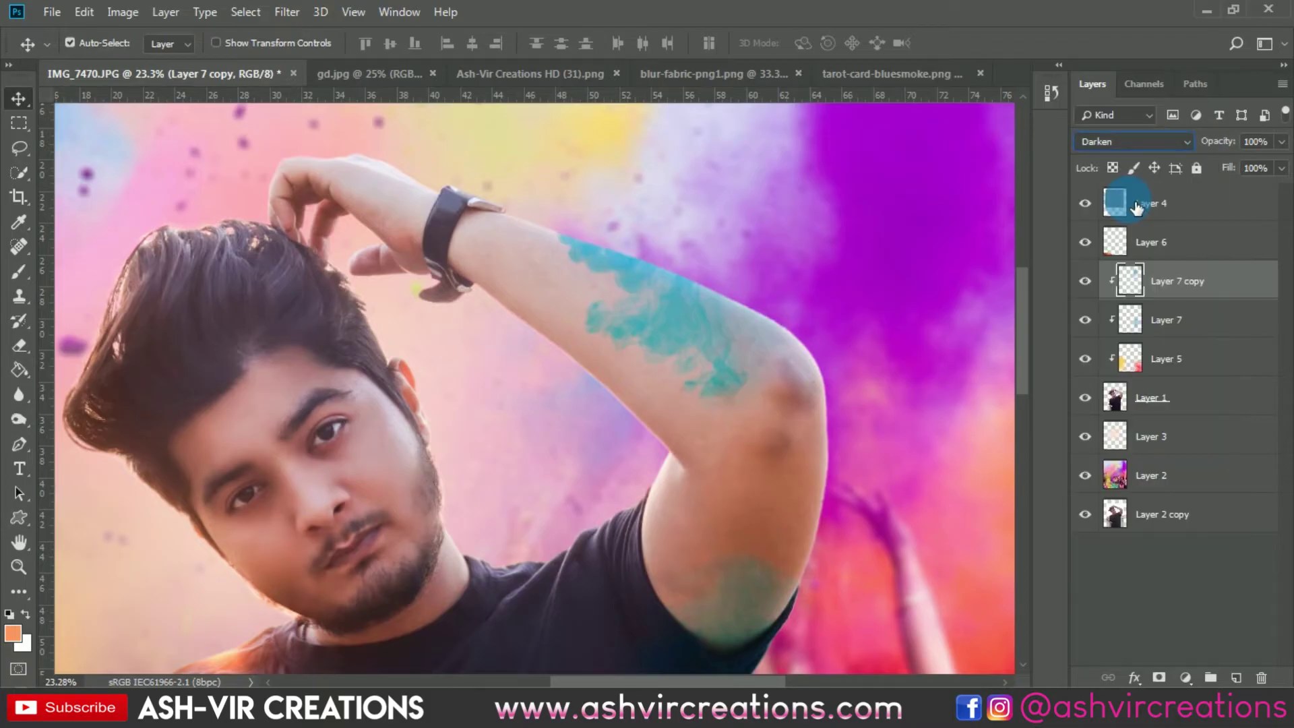
pyautogui.click(1098, 145)
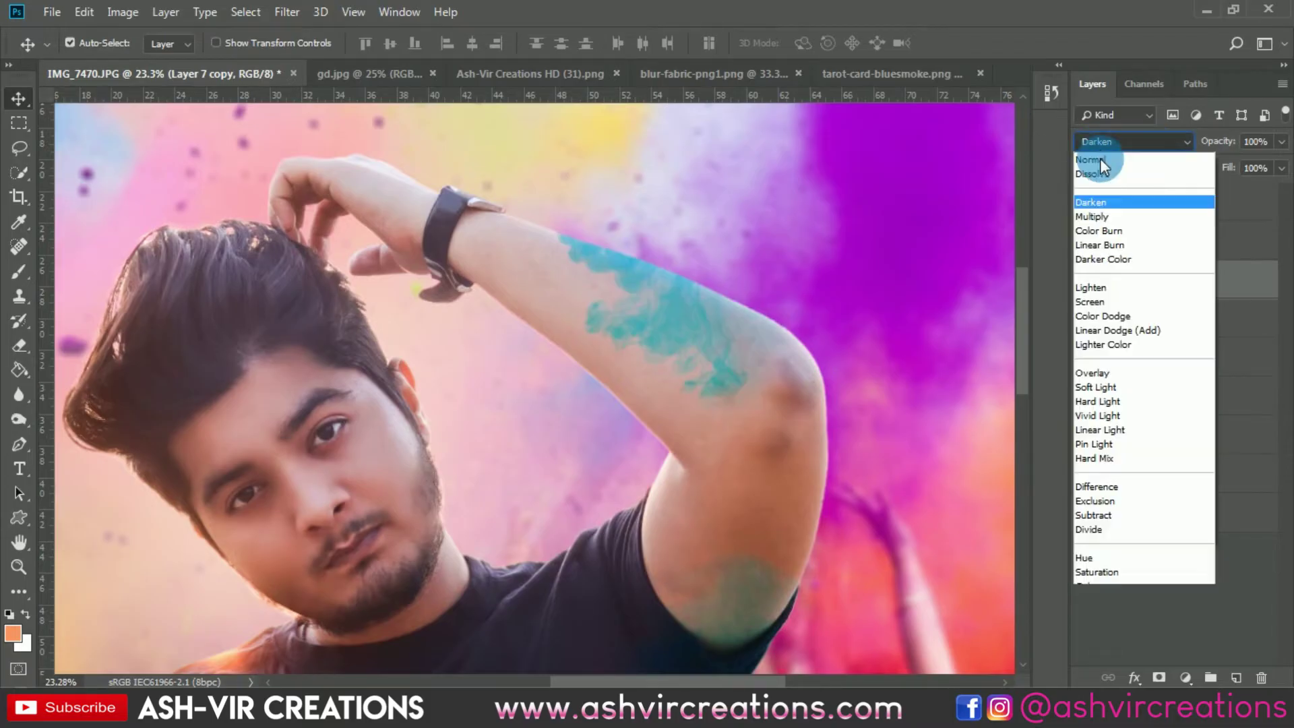
pyautogui.click(1100, 216)
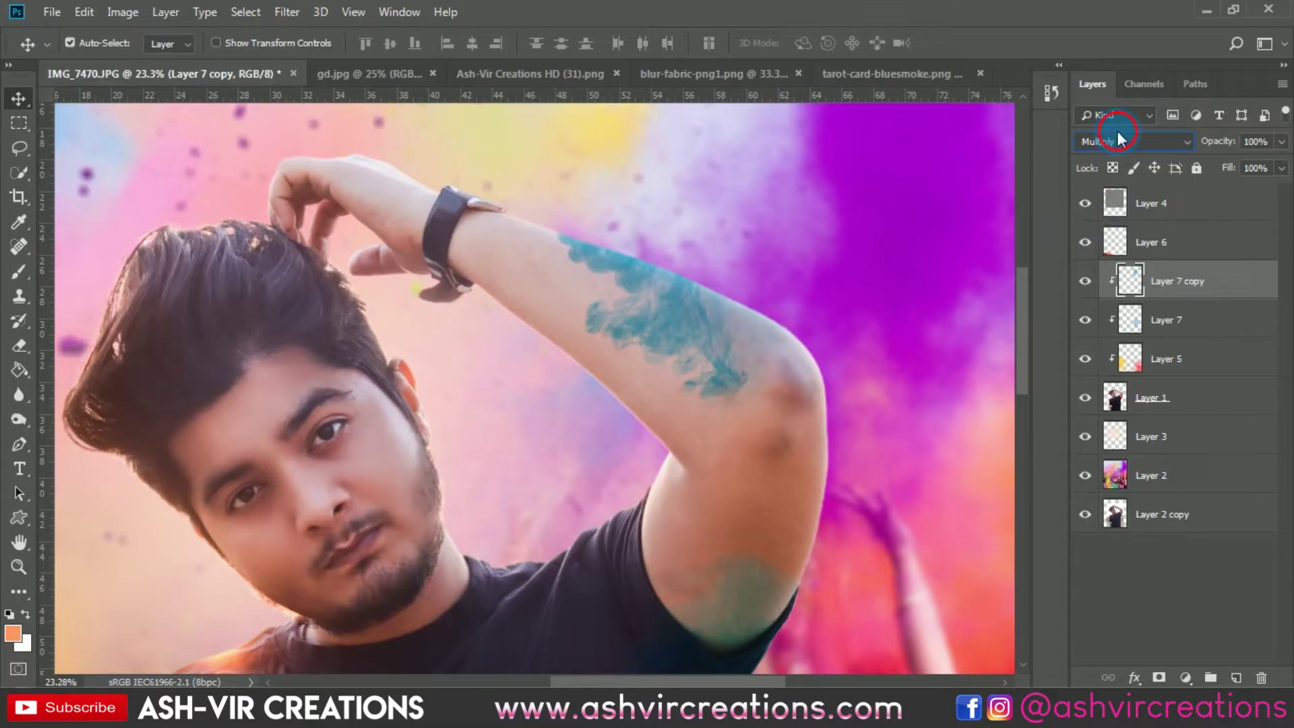
pyautogui.click(1119, 140)
pyautogui.click(1107, 190)
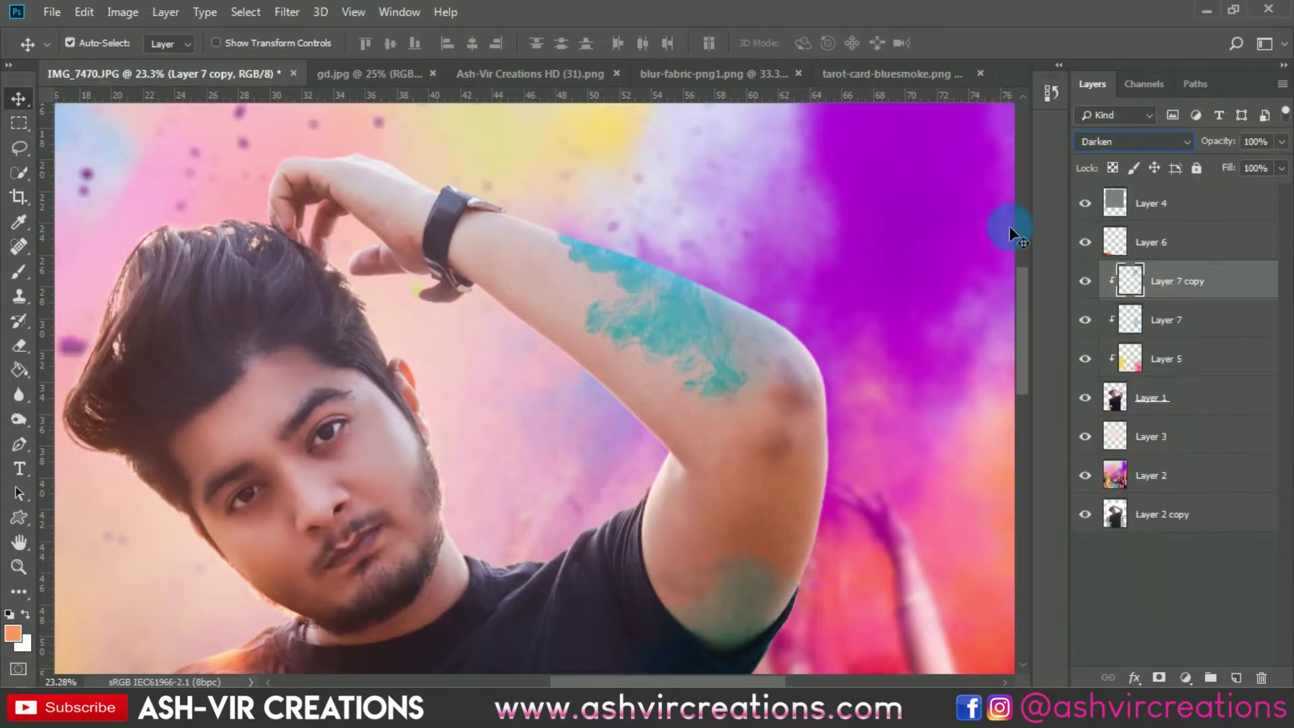
# - Rotate the smoke on Layer 7 copy to -59.91° with Free Transform and move it over the raised arm
pyautogui.hotkey('ctrl', 't')
pyautogui.scroll(-1, 740, 448)
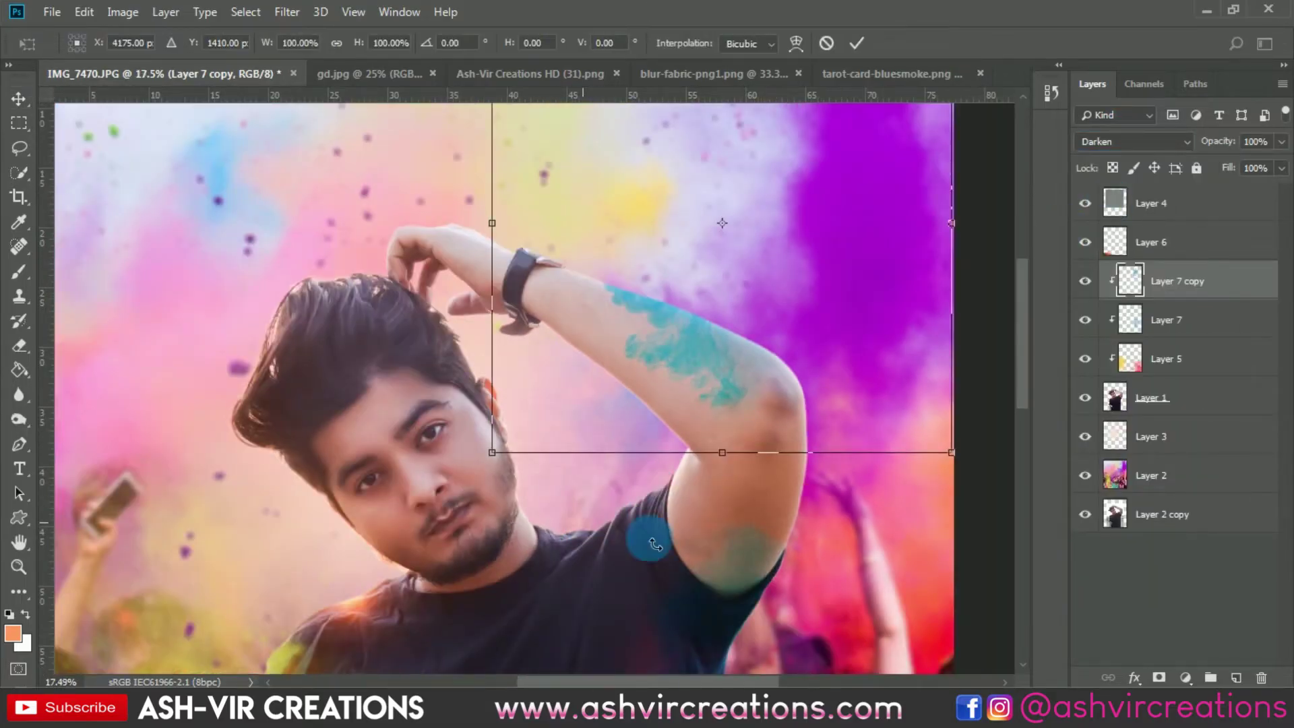
pyautogui.moveTo(655, 544); pyautogui.dragTo(866, 520)
pyautogui.moveTo(730, 333); pyautogui.dragTo(694, 399)
pyautogui.scroll(-3, 721, 413)
pyautogui.scroll(-2, 695, 399)
pyautogui.scroll(2, 599, 305)
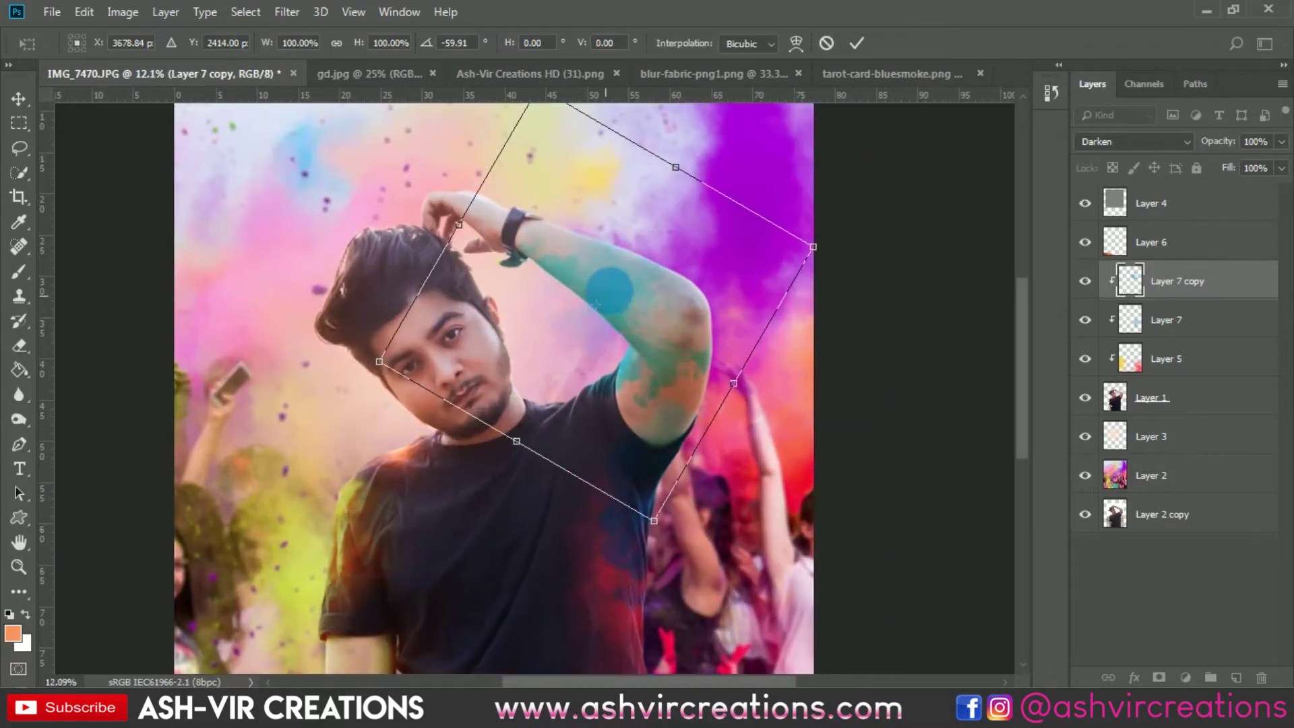
# - Scale the smoke on Layer 7 copy to 91.87% and position it across the forearm, elbow and upper arm
pyautogui.moveTo(600, 305); pyautogui.dragTo(638, 277)
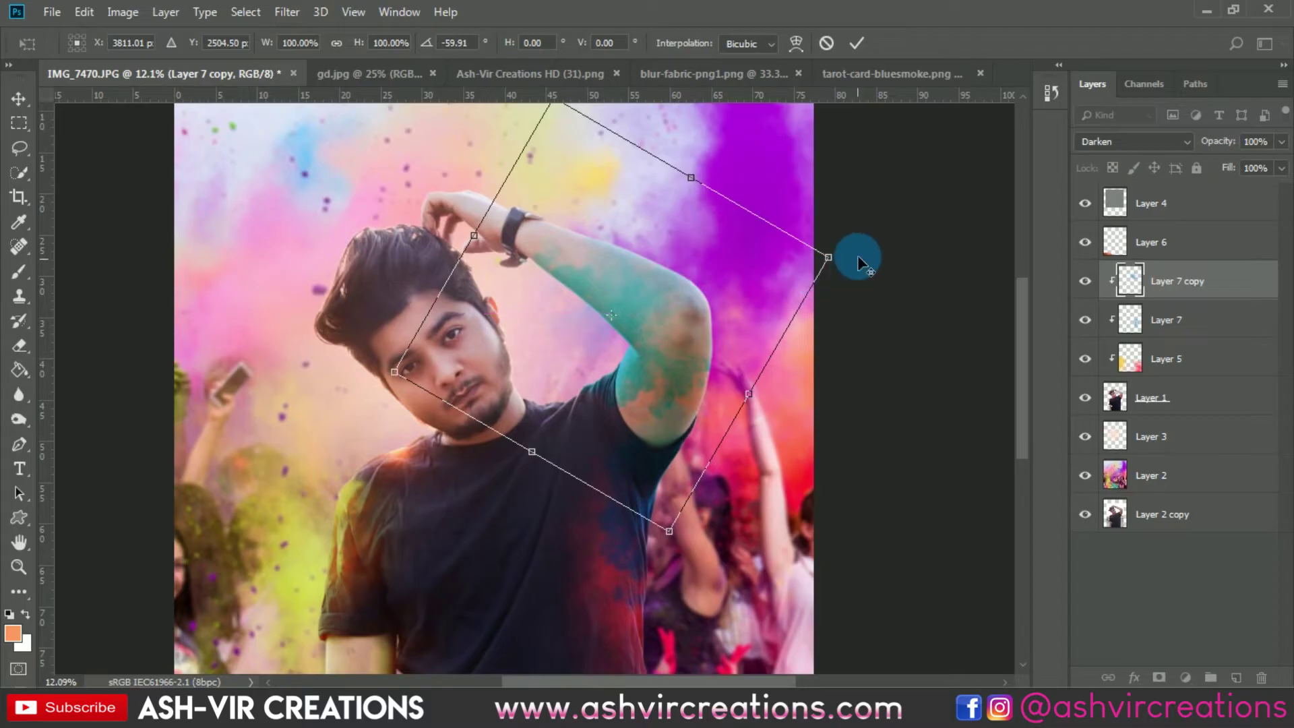
pyautogui.moveTo(831, 257)
pyautogui.mouseDown()
pyautogui.moveTo(786, 269)
pyautogui.moveTo(812, 262)
pyautogui.mouseUp()
pyautogui.moveTo(675, 279)
pyautogui.mouseDown()
pyautogui.moveTo(657, 313)
pyautogui.moveTo(694, 237)
pyautogui.moveTo(650, 343)
pyautogui.moveTo(660, 265)
pyautogui.moveTo(656, 282)
pyautogui.mouseUp()
pyautogui.scroll(-3, 684, 258)
pyautogui.scroll(1, 626, 265)
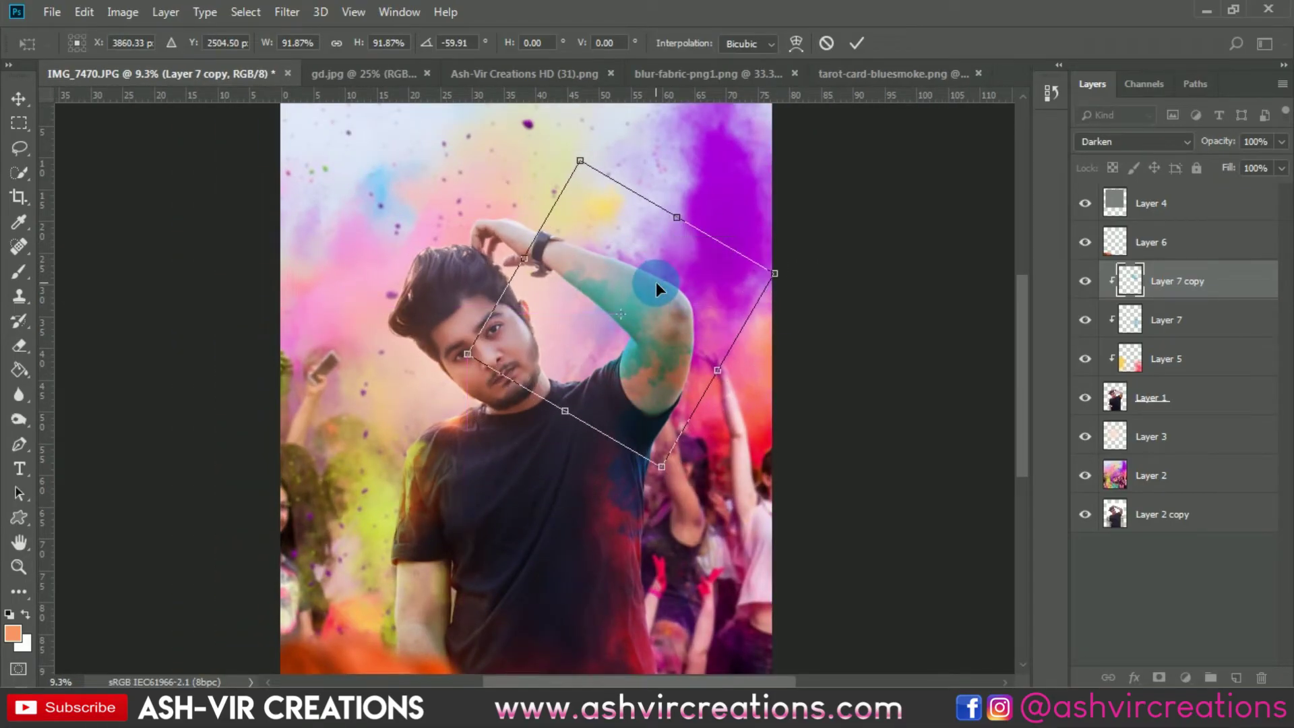
pyautogui.press('Return')
pyautogui.scroll(2, 597, 290)
pyautogui.scroll(3, 597, 290)
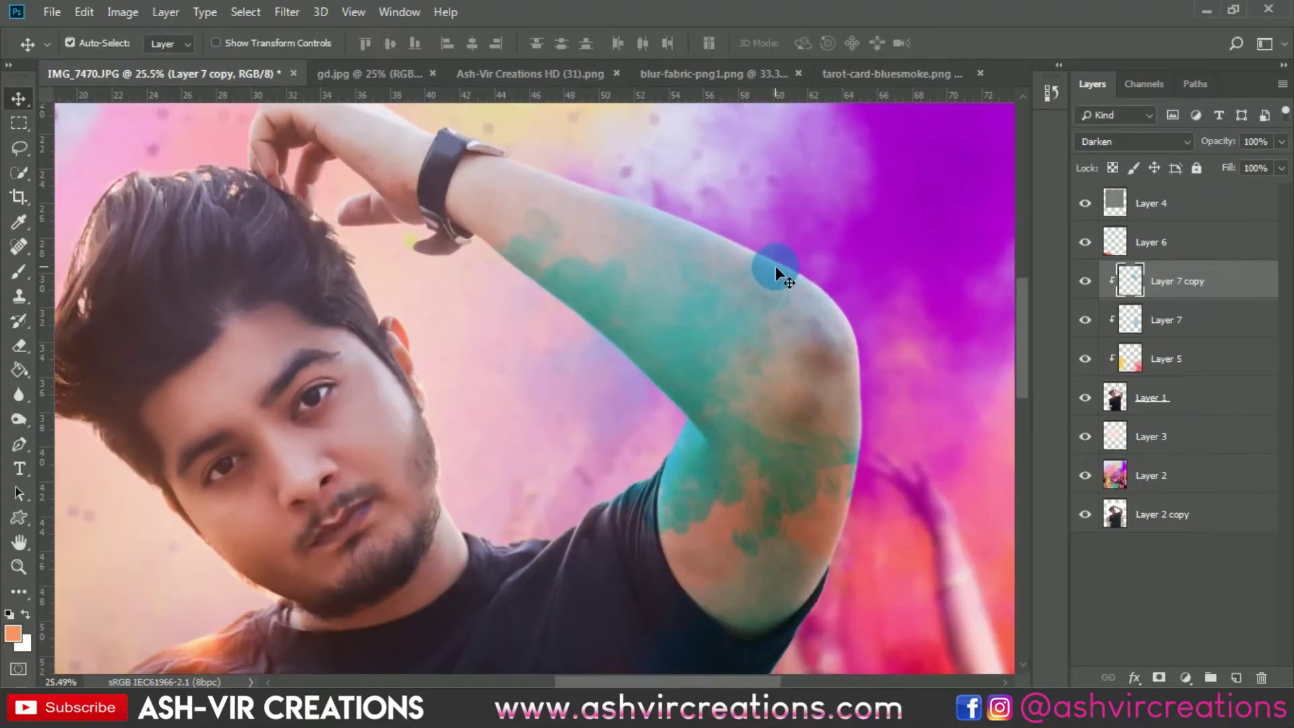
pyautogui.scroll(-6, 775, 265)
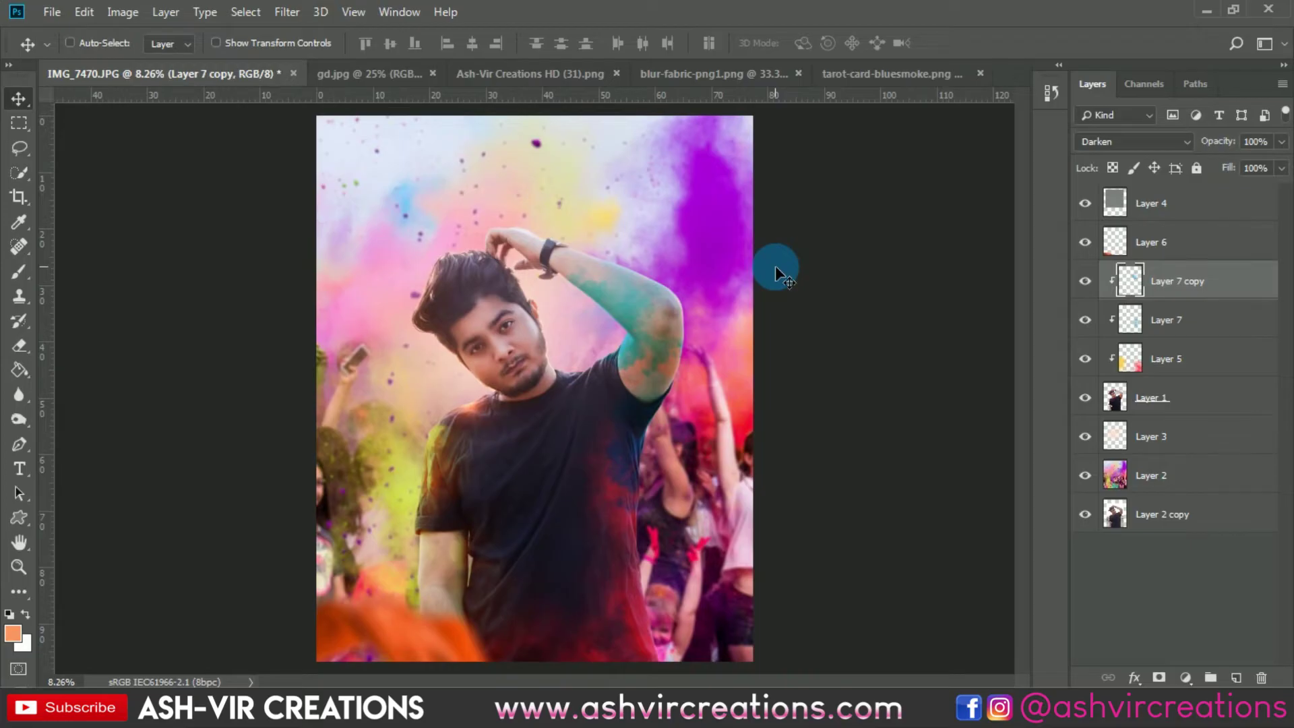
# - Duplicate Layer 7 copy and clip the duplicate to the man's layer
pyautogui.hotkey('ctrl', 'j')
pyautogui.rightClick(1143, 273)
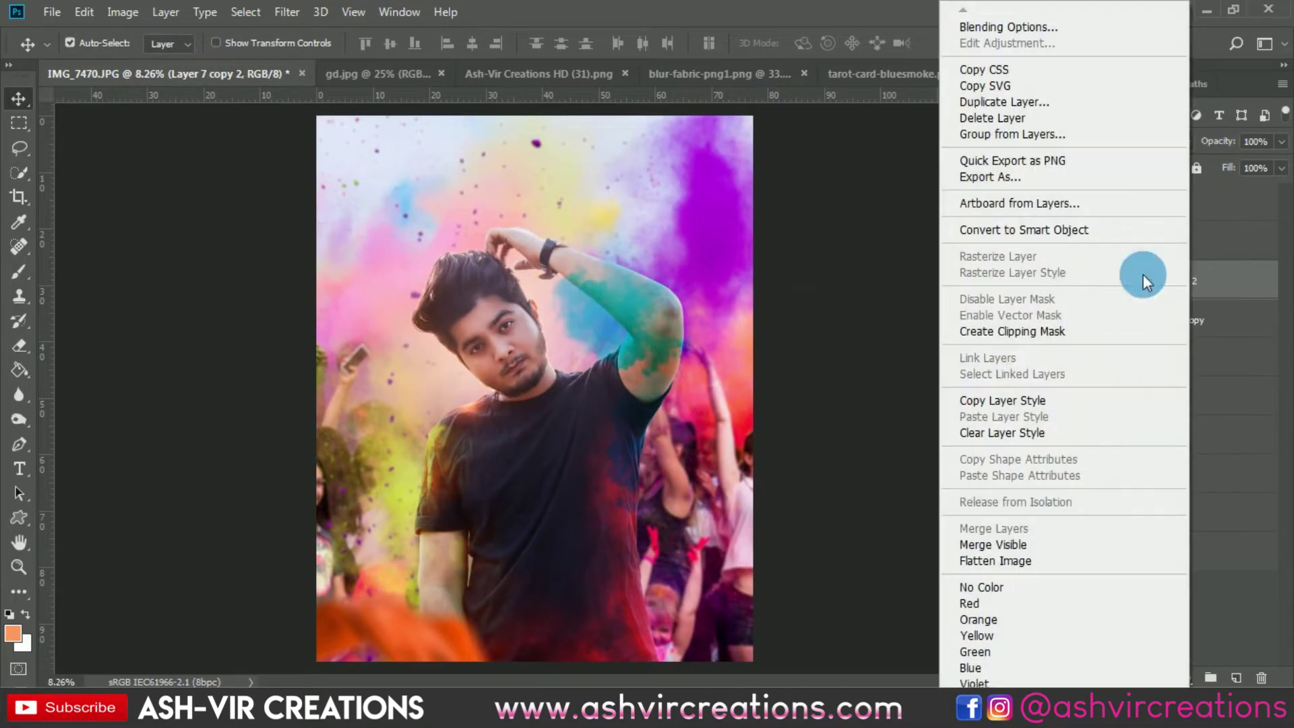
pyautogui.click(1002, 330)
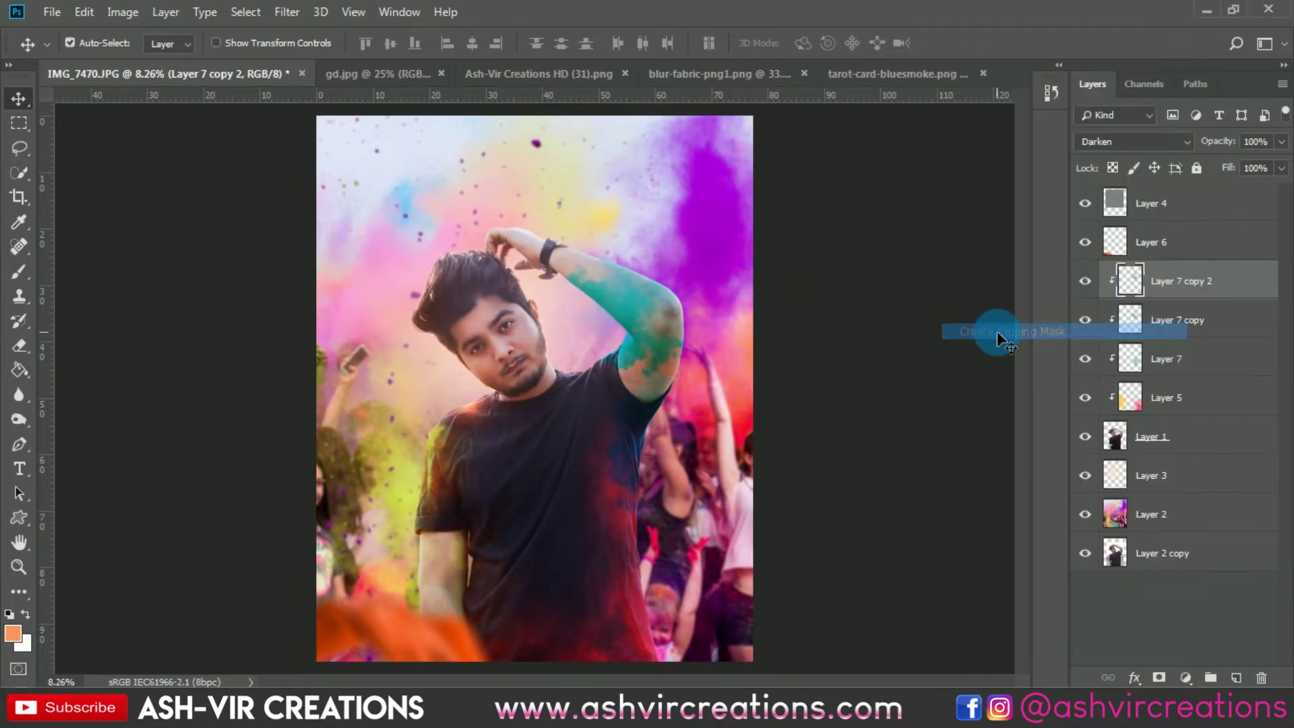
# - Rotate the smoke on Layer 7 copy 2 to 32.71° and place it over the shoulder of the man's lowered arm
pyautogui.hotkey('ctrl', 't')
pyautogui.moveTo(657, 345); pyautogui.dragTo(556, 537)
pyautogui.moveTo(725, 382); pyautogui.dragTo(680, 516)
pyautogui.moveTo(591, 471); pyautogui.dragTo(516, 428)
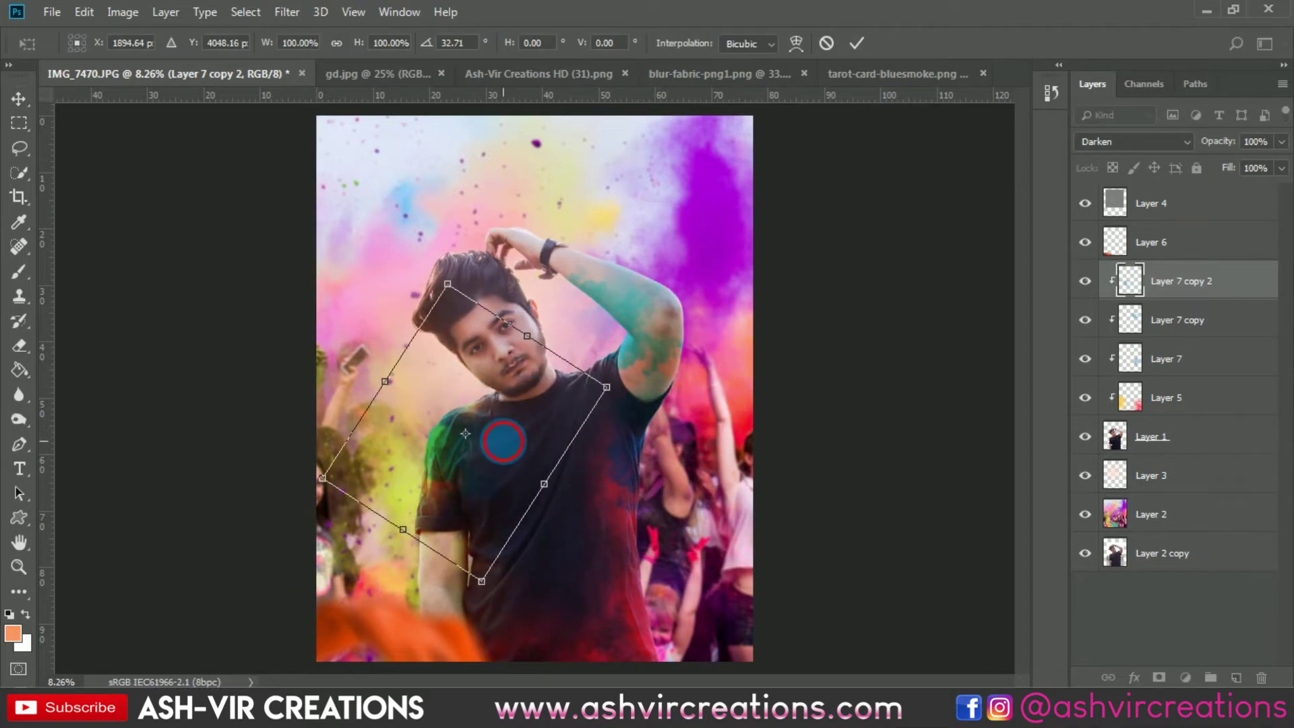
pyautogui.press('Return')
# - Set Layer 7 copy 2 to Normal, then enlarge it to about 224.87%, rotated 61.85°, over the lower hem of the T-shirt
pyautogui.click(1108, 144)
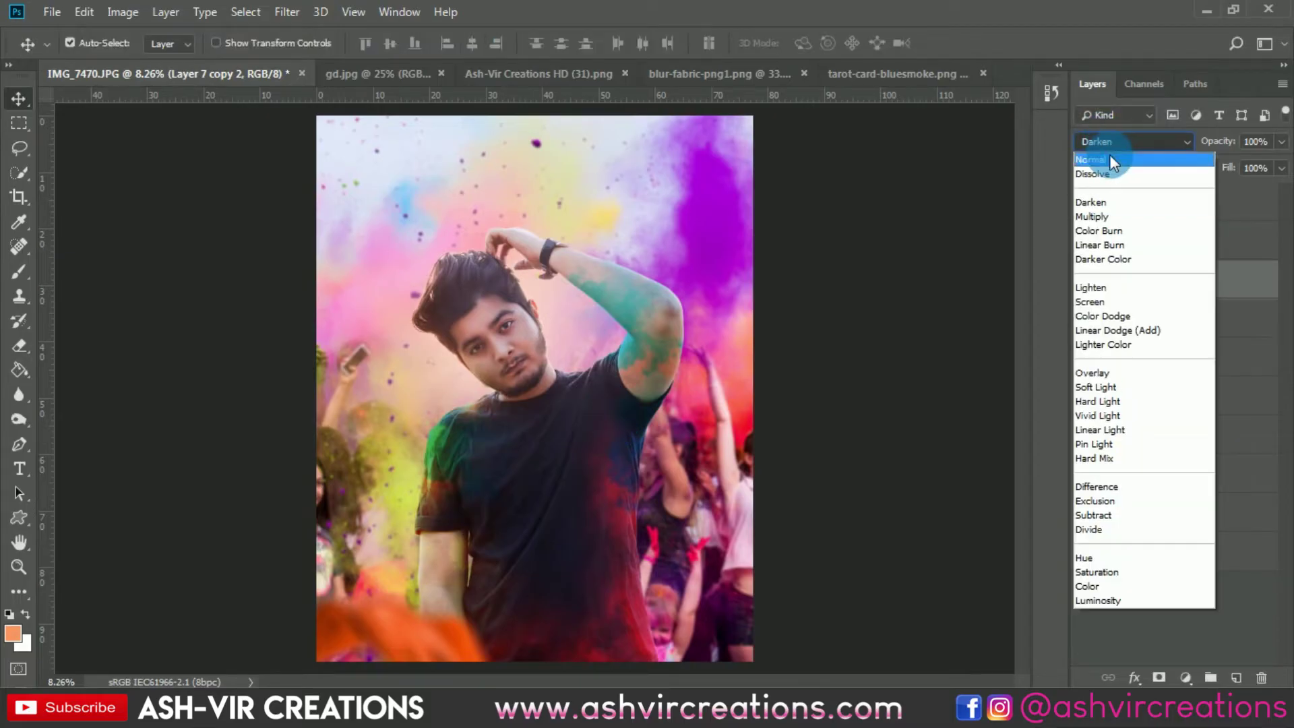
pyautogui.click(1109, 155)
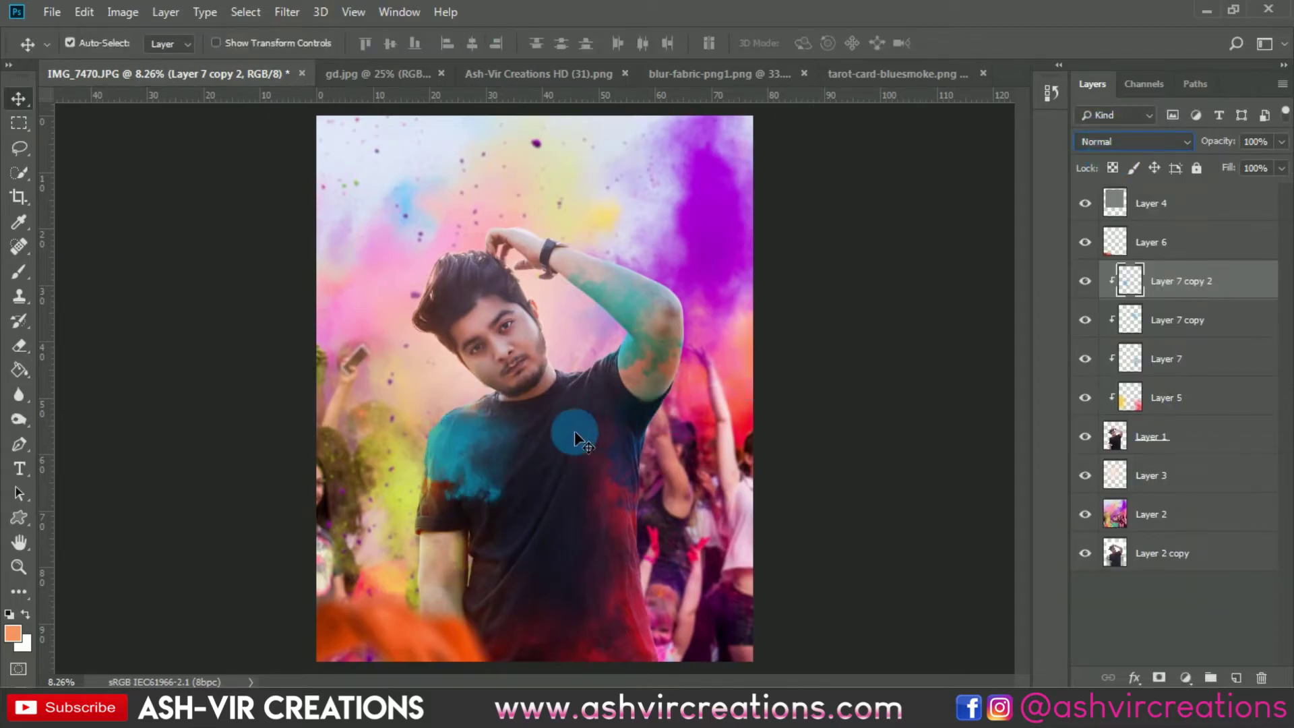
pyautogui.moveTo(548, 438); pyautogui.dragTo(615, 577)
pyautogui.hotkey('ctrl', 't')
pyautogui.hotkey('ctrl', '-')
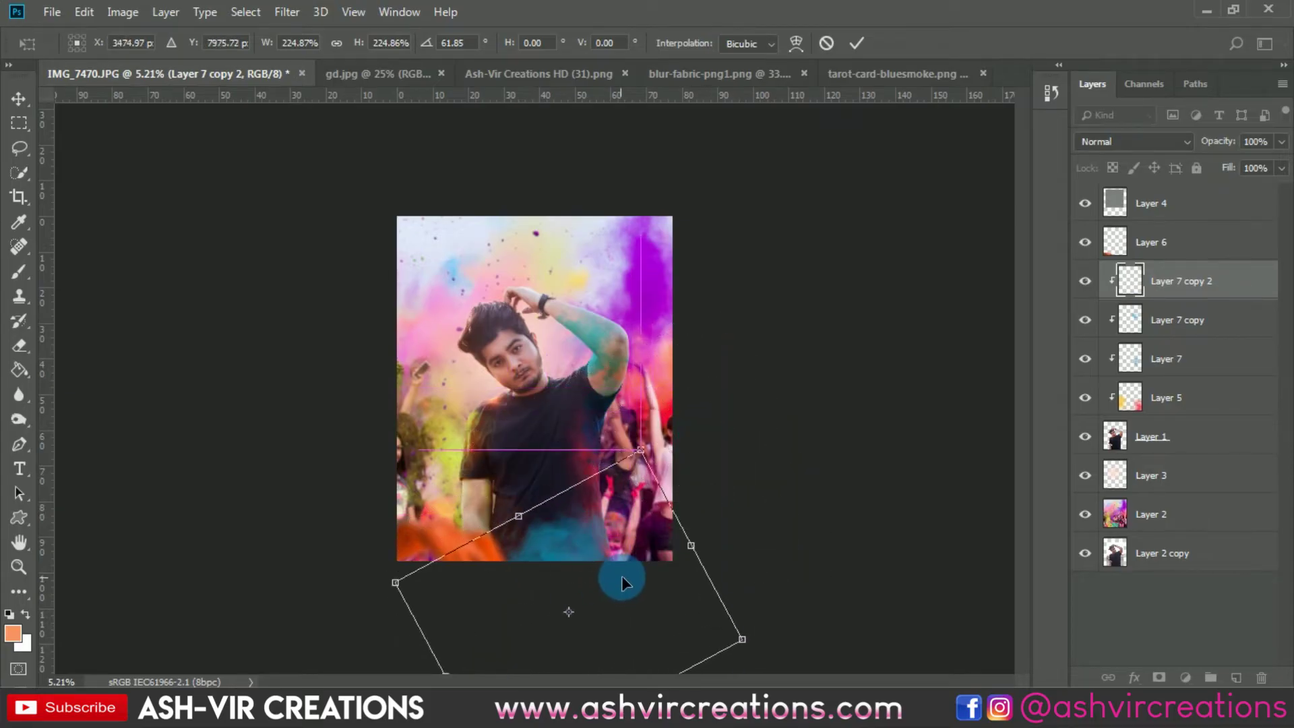
pyautogui.press('Return')
# - Release the clipping mask from Layer 7 copy 2 so its smoke extends beyond the man
pyautogui.click(1223, 290)
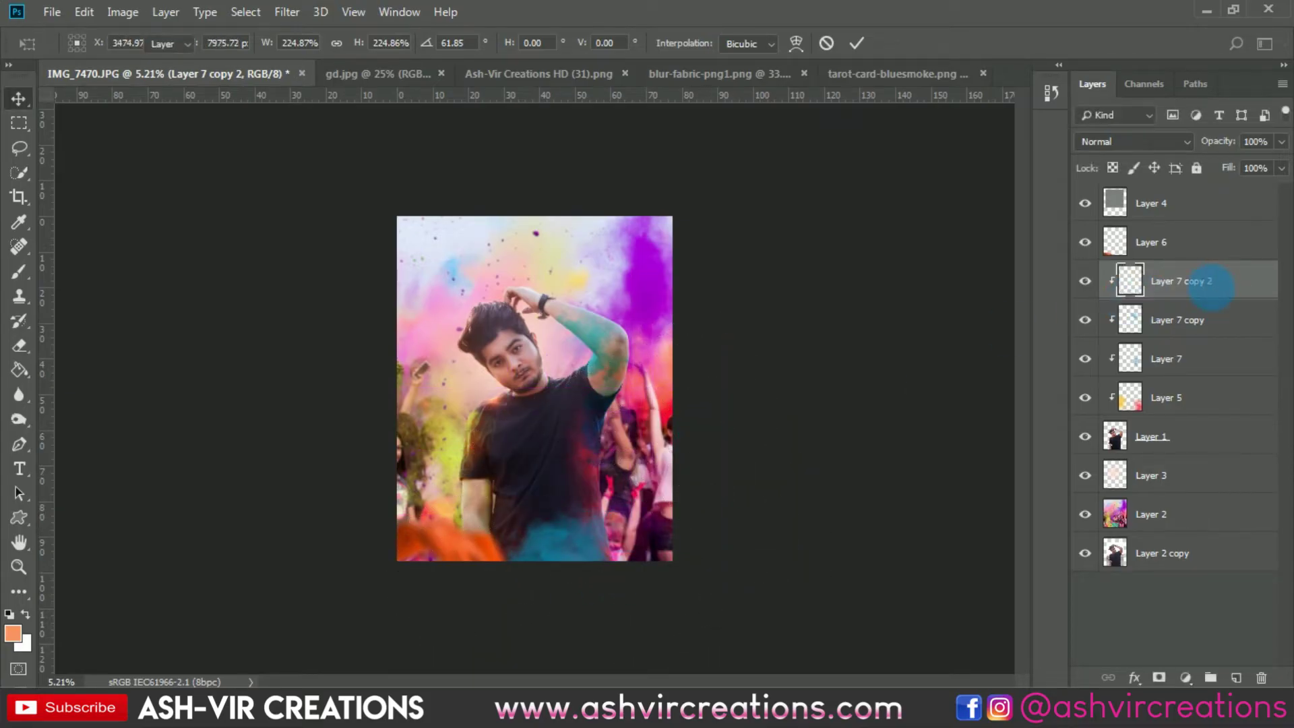
pyautogui.rightClick(1213, 284)
pyautogui.click(1026, 328)
pyautogui.click(682, 518)
pyautogui.scroll(2, 682, 518)
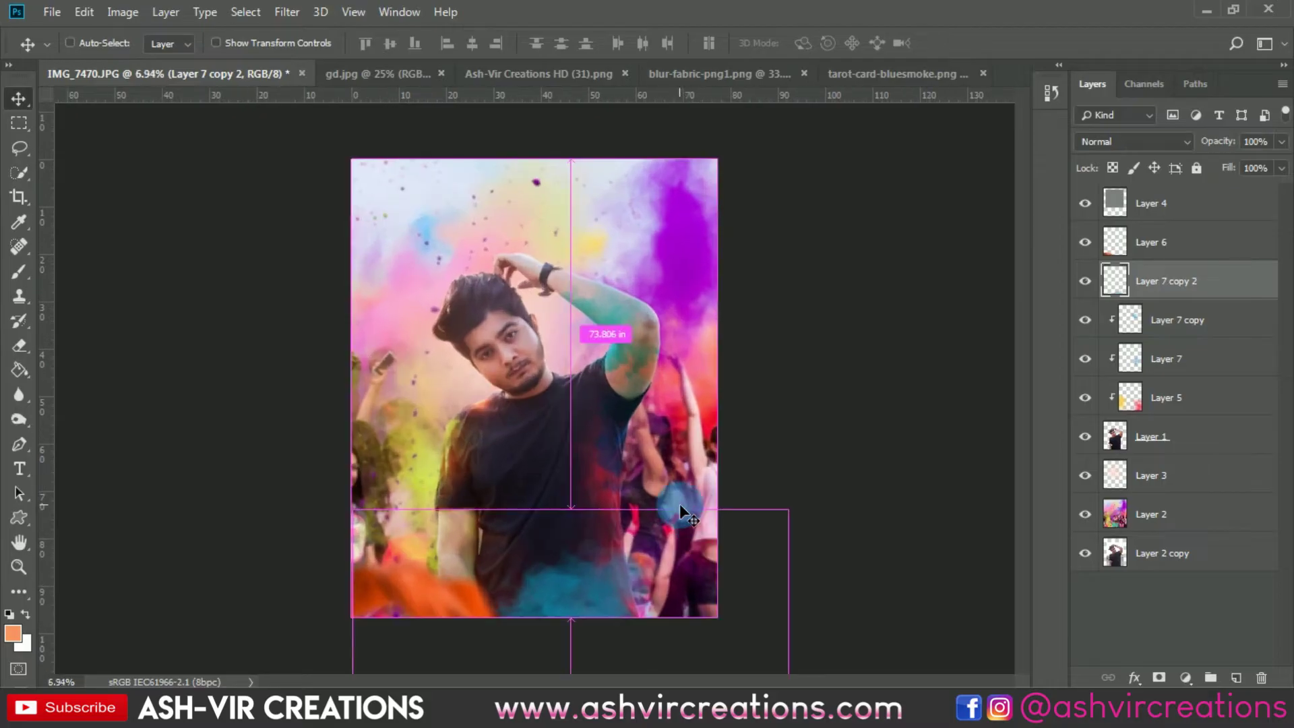
# - Enlarge the smoke on Layer 7 copy 2 to 188.80% and place it along the image's bottom edge beside the orange fabric
pyautogui.hotkey('ctrl', 't')
pyautogui.moveTo(714, 580); pyautogui.dragTo(745, 540)
pyautogui.scroll(-3, 740, 549)
pyautogui.scroll(-1, 740, 549)
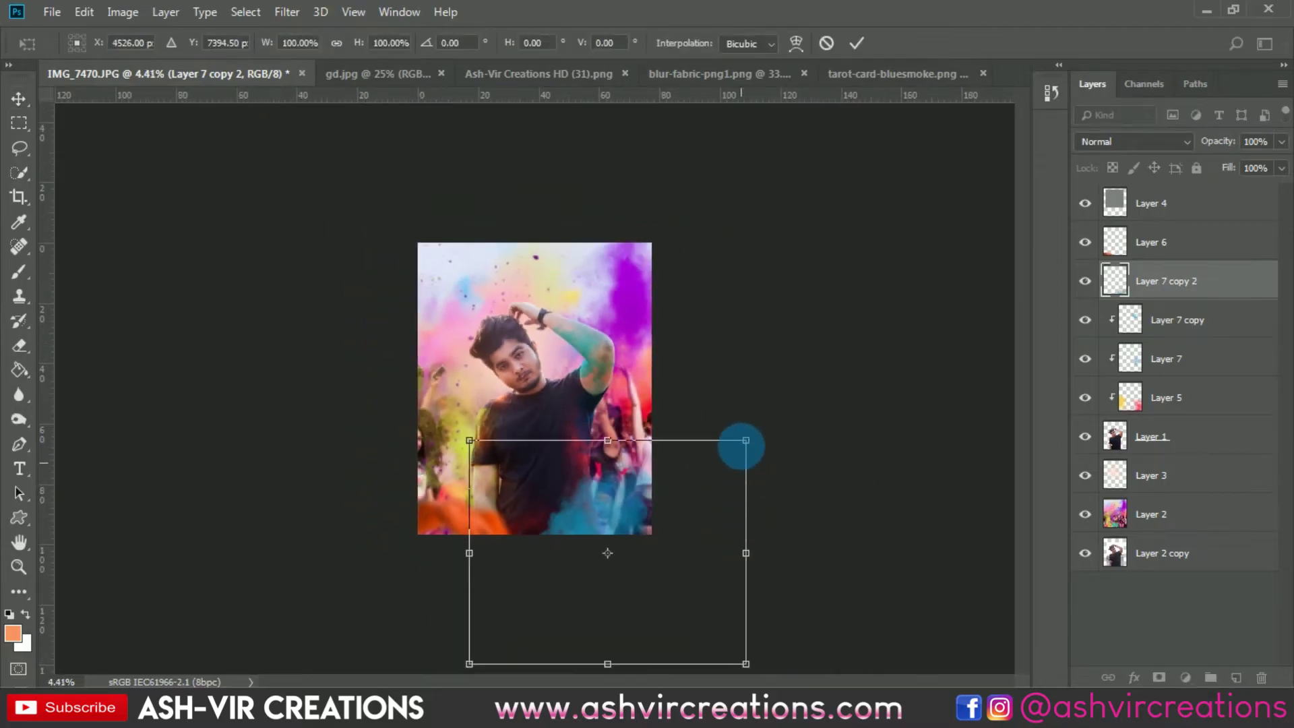
pyautogui.moveTo(760, 442)
pyautogui.mouseDown()
pyautogui.moveTo(871, 343)
pyautogui.moveTo(731, 543)
pyautogui.moveTo(667, 552)
pyautogui.moveTo(657, 538)
pyautogui.moveTo(667, 540)
pyautogui.moveTo(613, 572)
pyautogui.moveTo(628, 588)
pyautogui.moveTo(631, 527)
pyautogui.mouseUp()
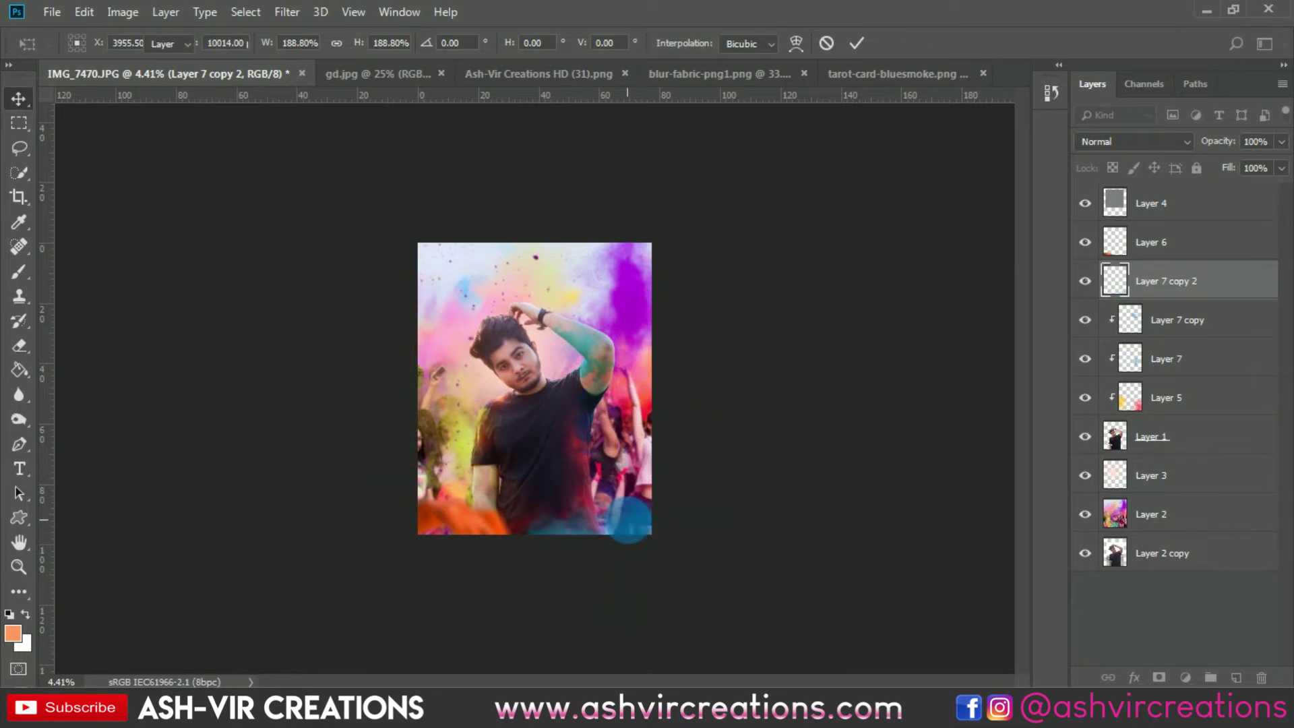
pyautogui.press('Return')
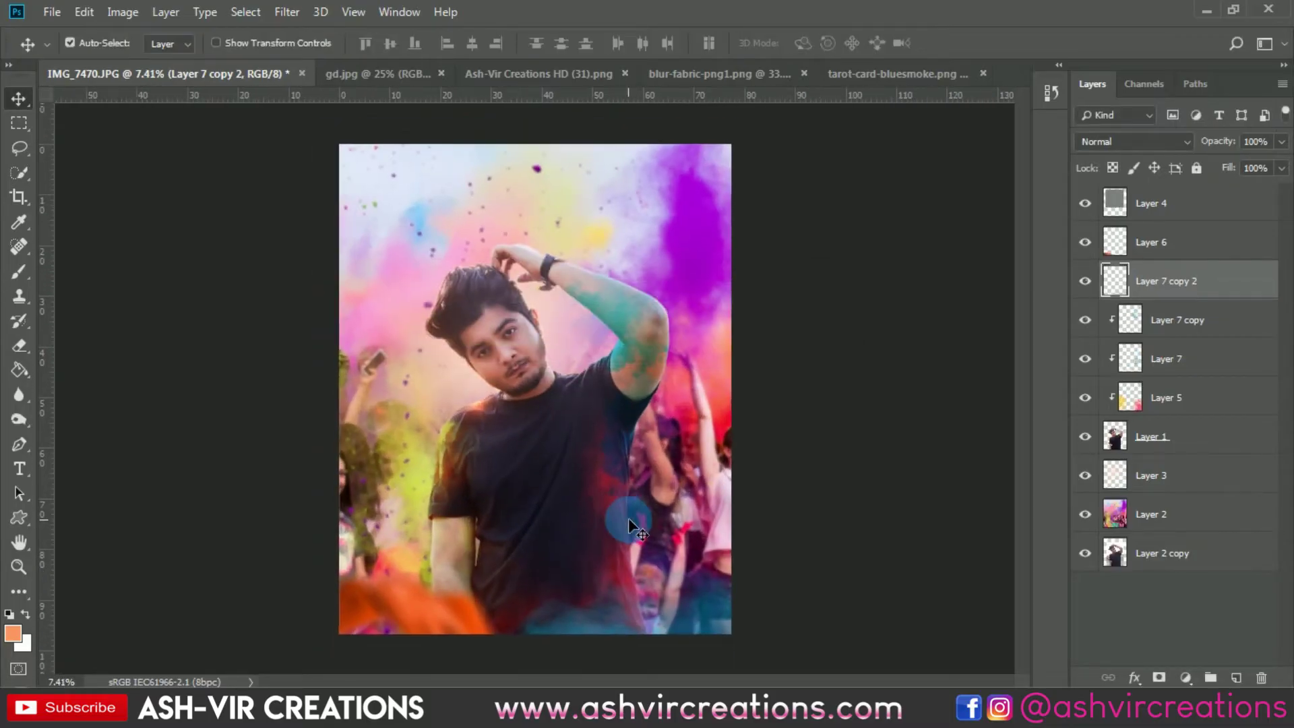
# - Lighten the man's under-eye and cheek area on Layer 4 using the Dodge tool with Midtones range and 8% exposure
pyautogui.scroll(4, 499, 327)
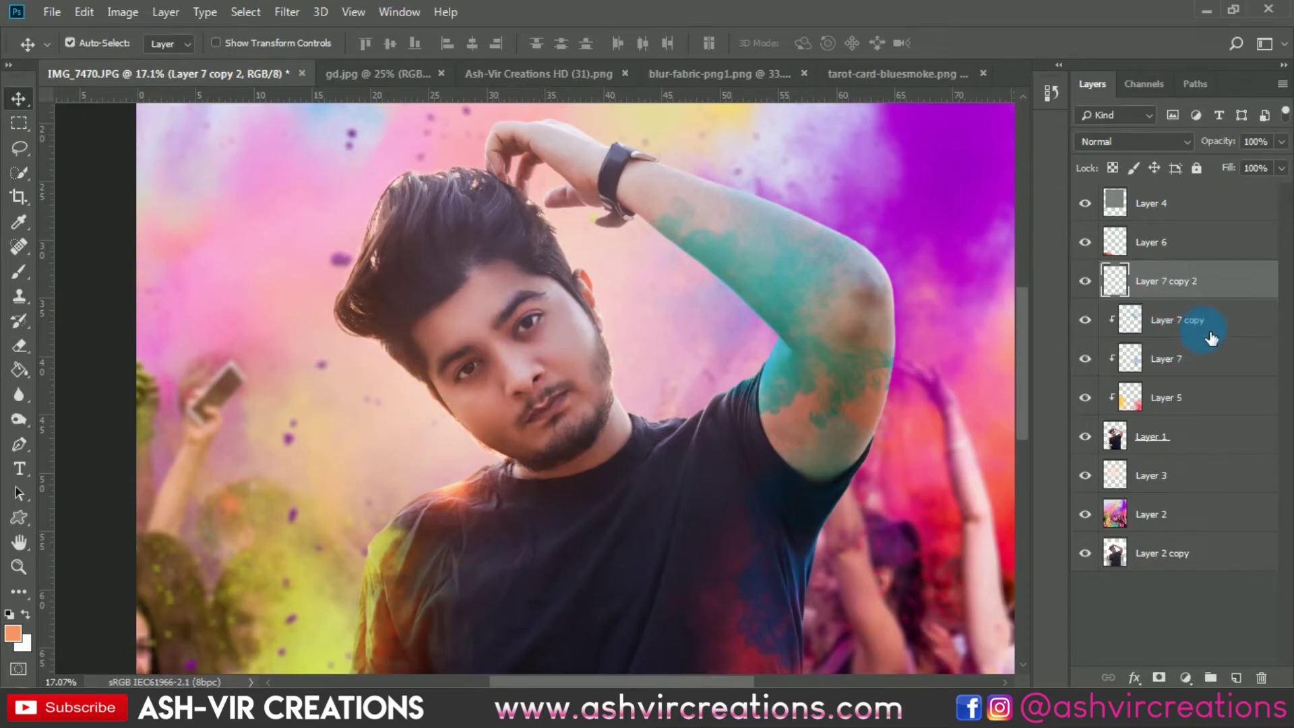
pyautogui.click(1182, 201)
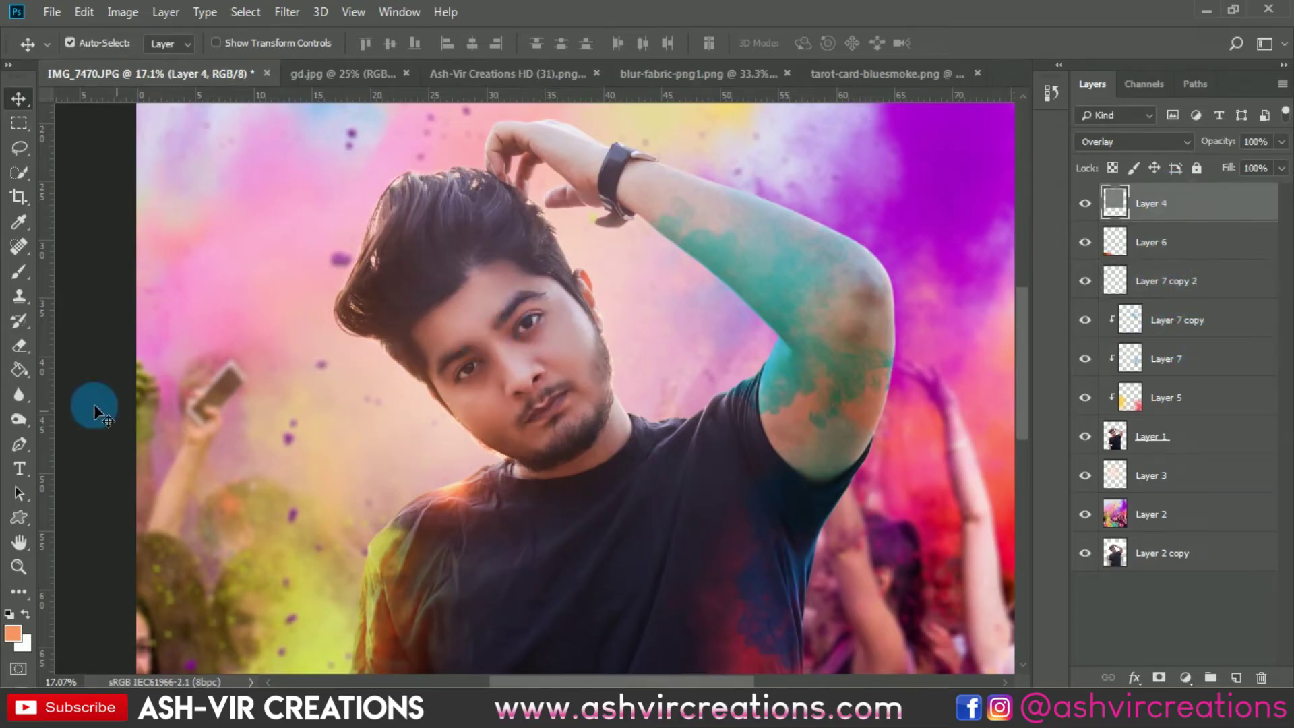
pyautogui.click(20, 421)
pyautogui.click(64, 419)
pyautogui.scroll(5, 266, 369)
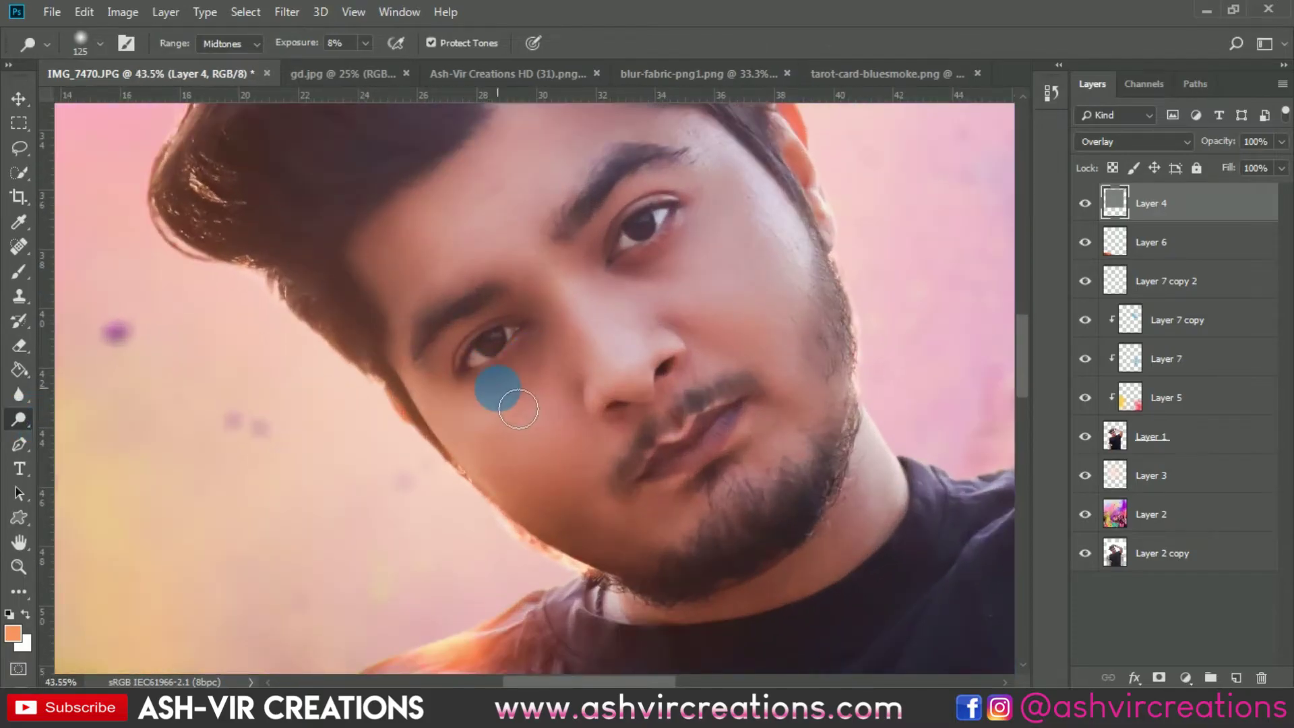
pyautogui.moveTo(518, 409)
pyautogui.mouseDown()
pyautogui.moveTo(558, 394)
pyautogui.moveTo(505, 434)
pyautogui.moveTo(721, 424)
pyautogui.moveTo(697, 388)
pyautogui.moveTo(533, 373)
pyautogui.moveTo(565, 397)
pyautogui.moveTo(545, 370)
pyautogui.moveTo(555, 393)
pyautogui.moveTo(481, 394)
pyautogui.moveTo(686, 434)
pyautogui.moveTo(684, 409)
pyautogui.moveTo(586, 385)
pyautogui.moveTo(588, 398)
pyautogui.moveTo(509, 407)
pyautogui.moveTo(539, 412)
pyautogui.mouseUp()
pyautogui.scroll(-4, 539, 413)
pyautogui.moveTo(670, 378)
pyautogui.mouseDown()
pyautogui.moveTo(686, 376)
pyautogui.moveTo(630, 363)
pyautogui.mouseUp()
pyautogui.scroll(-3, 682, 378)
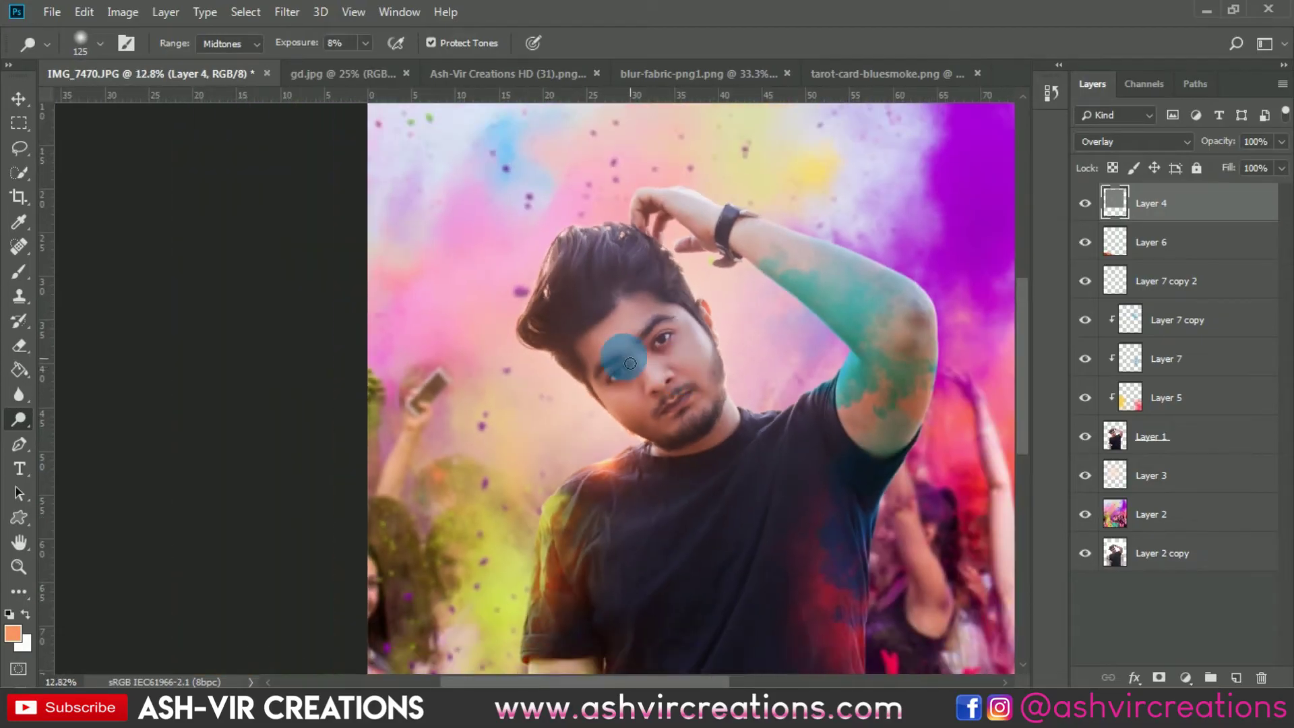
pyautogui.scroll(-2, 593, 203)
pyautogui.scroll(-1, 549, 203)
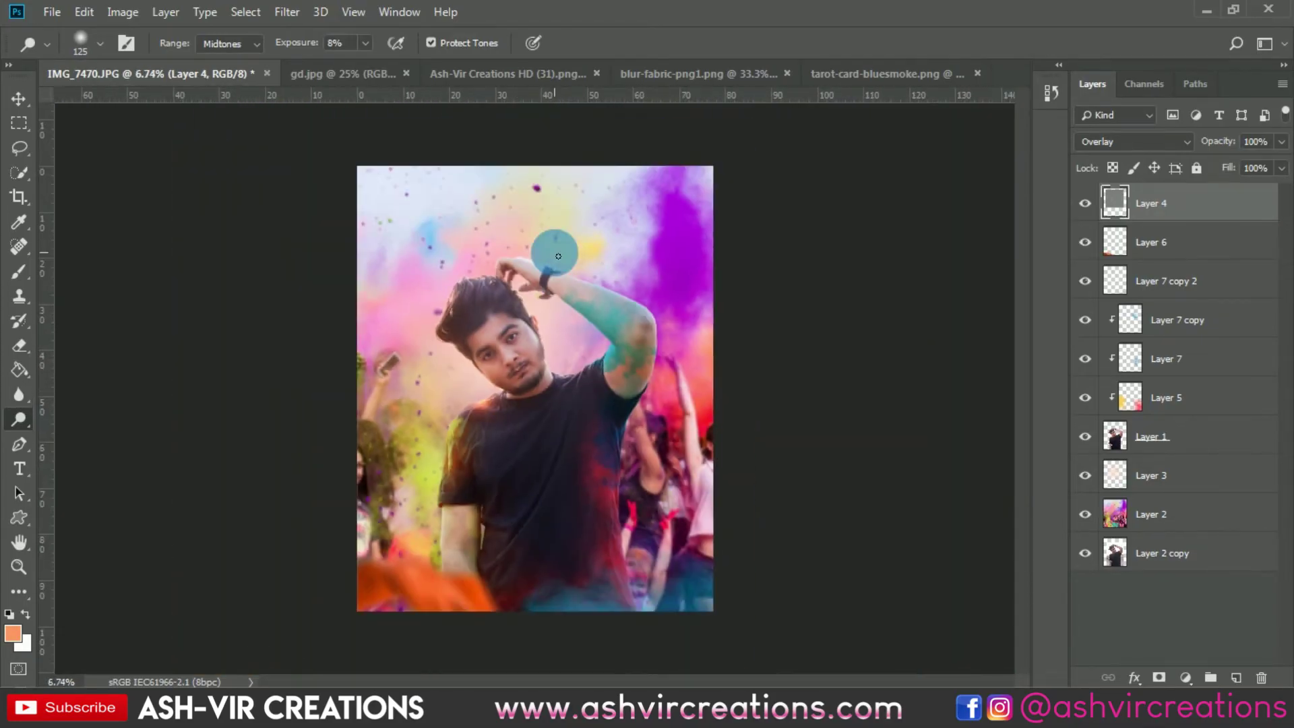
pyautogui.scroll(1, 558, 256)
pyautogui.press('v')
pyautogui.scroll(-1, 558, 256)
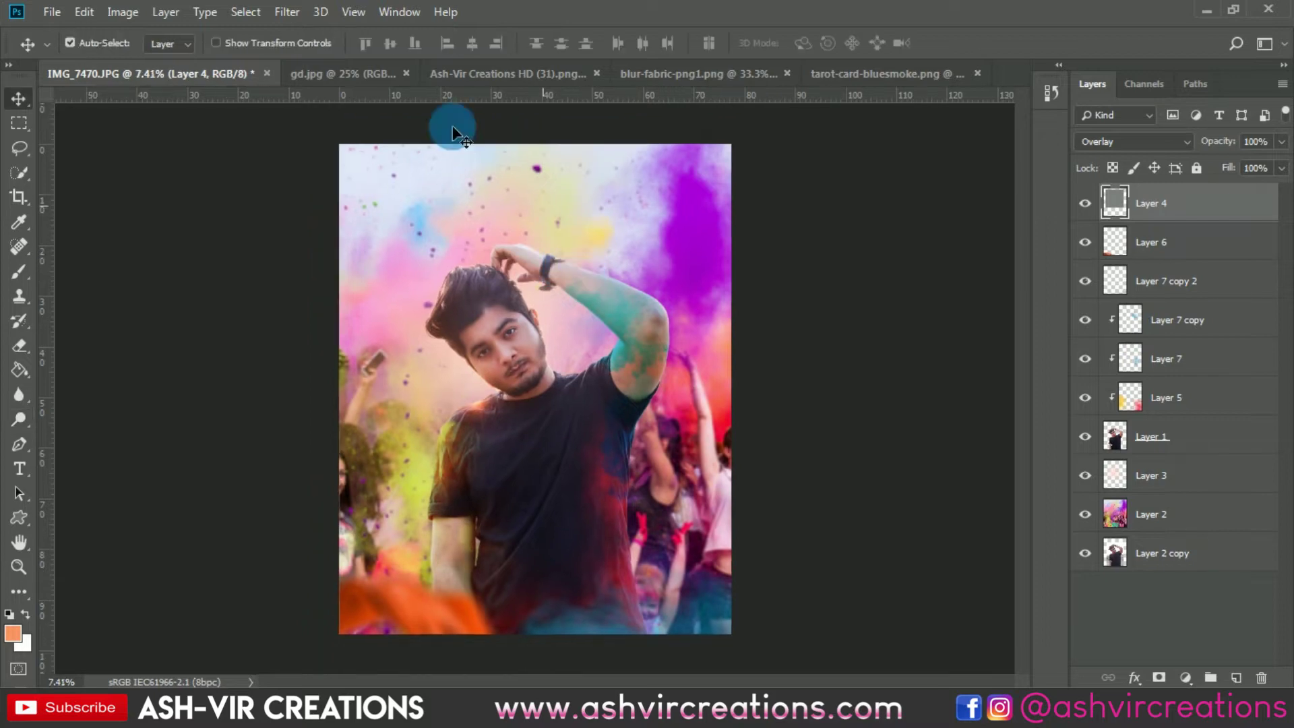
# - Add a new layer above Layer 4 and set the foreground colour to crimson #f2144d for the Brush tool
pyautogui.click(19, 273)
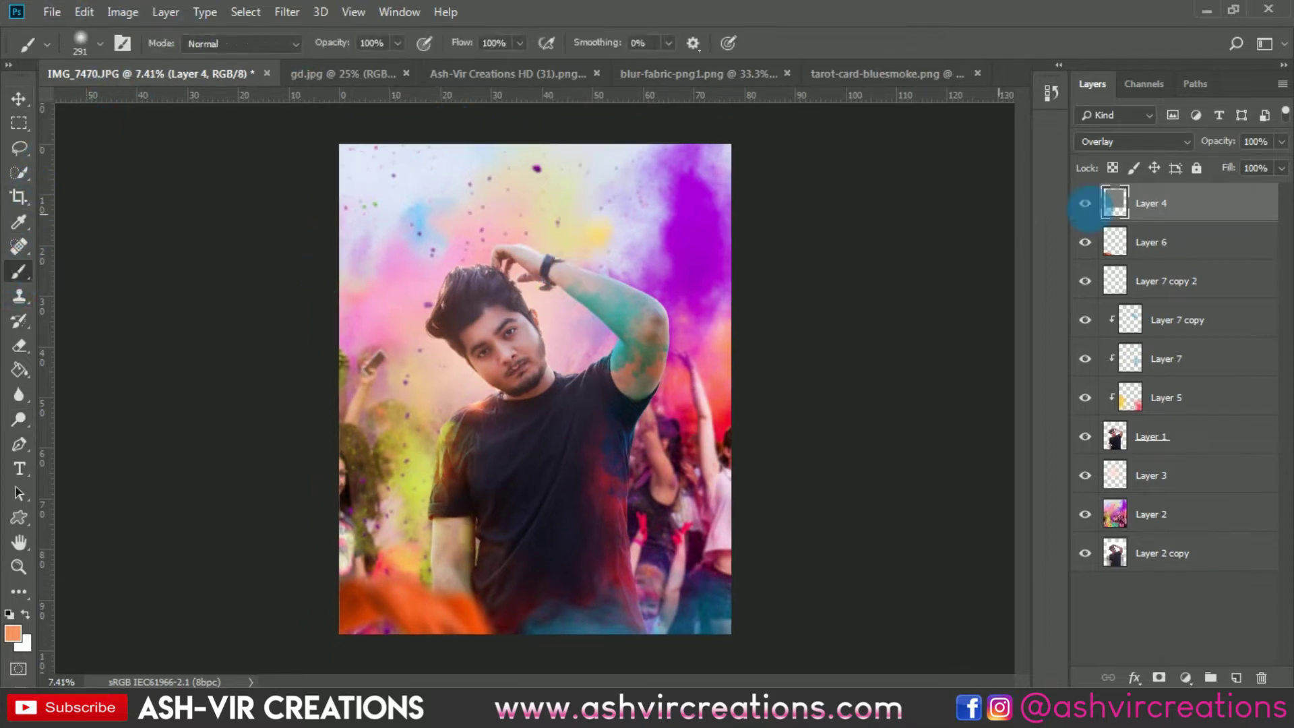
pyautogui.click(1236, 677)
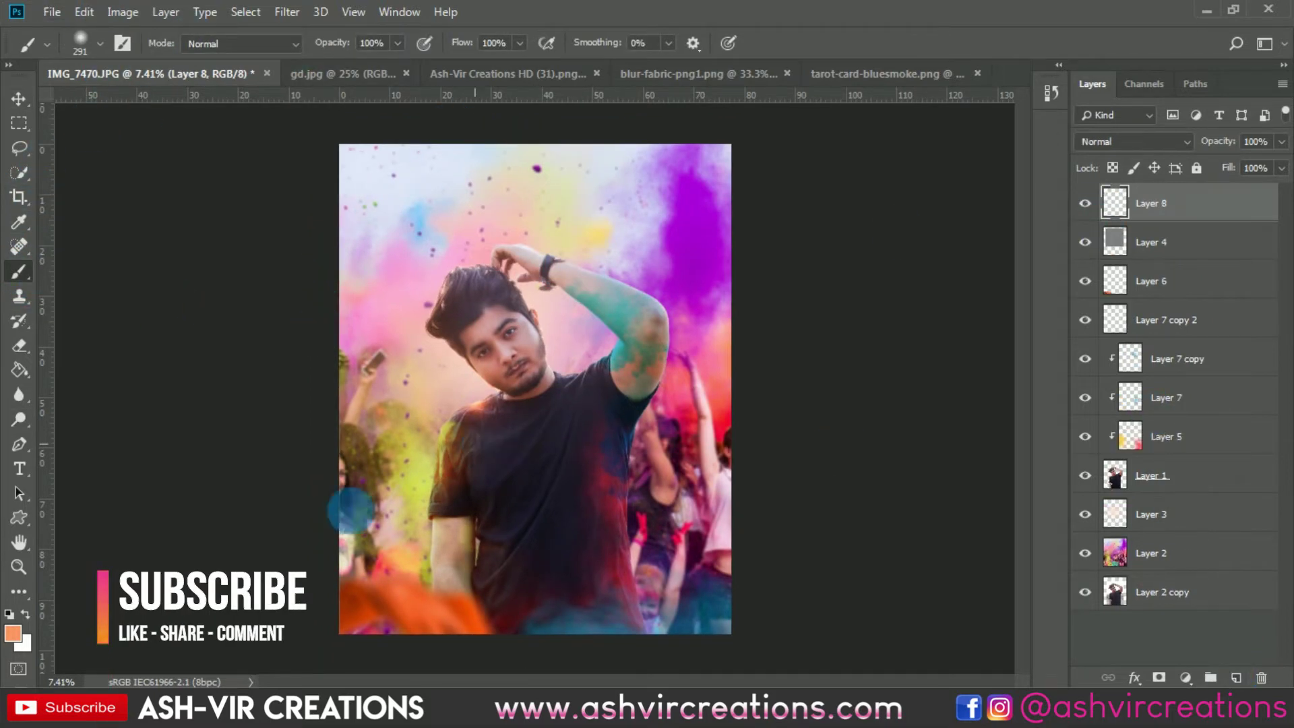
pyautogui.click(13, 634)
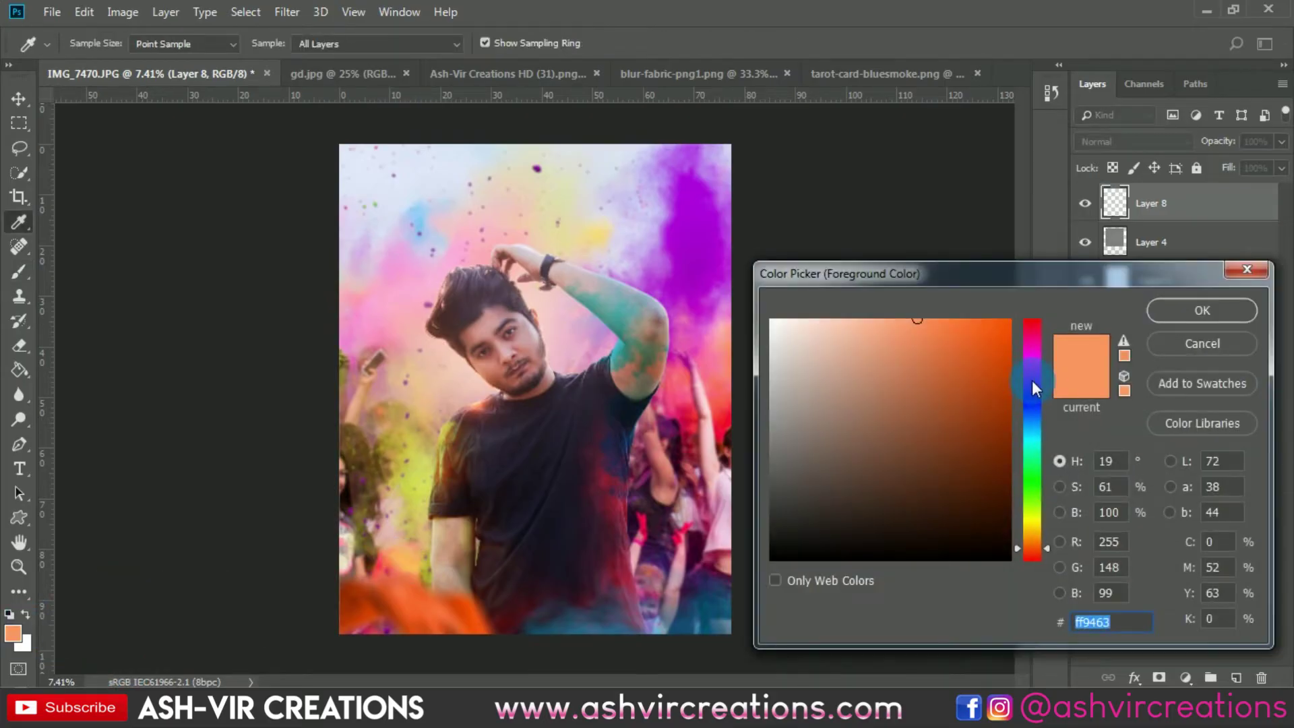
pyautogui.moveTo(1033, 380)
pyautogui.mouseDown()
pyautogui.moveTo(1027, 329)
pyautogui.moveTo(1000, 340)
pyautogui.mouseUp()
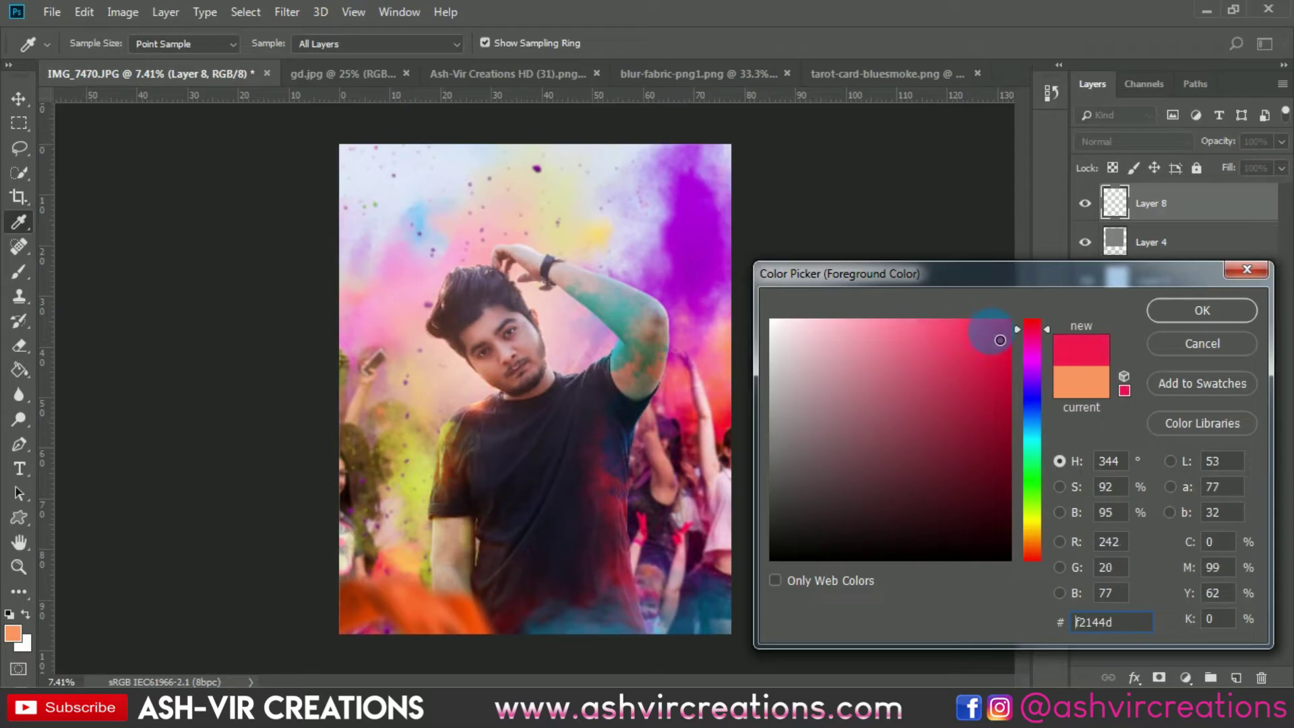
pyautogui.click(1194, 312)
# - Choose the 2500 px powder-splatter brush and stamp one crimson burst on the chest of the T-shirt
pyautogui.press('b')
pyautogui.rightClick(550, 416)
pyautogui.click(701, 534)
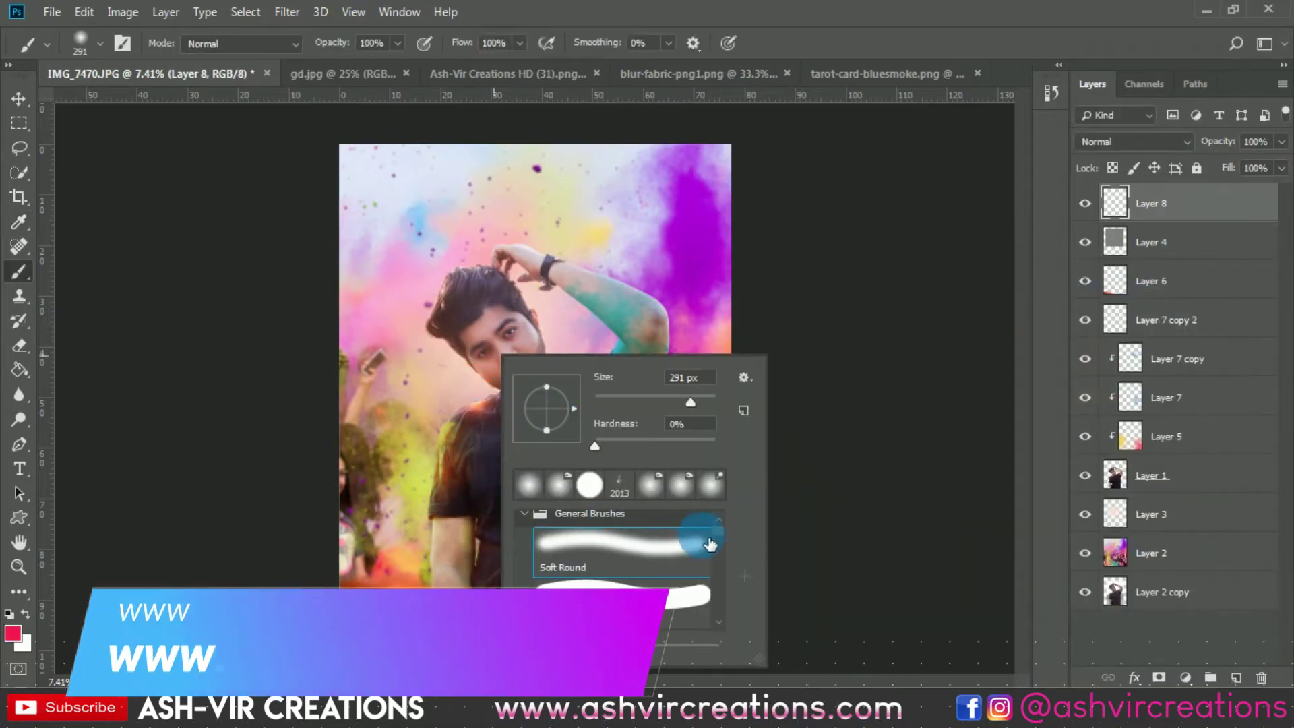
pyautogui.moveTo(721, 541); pyautogui.dragTo(725, 612)
pyautogui.doubleClick(633, 559)
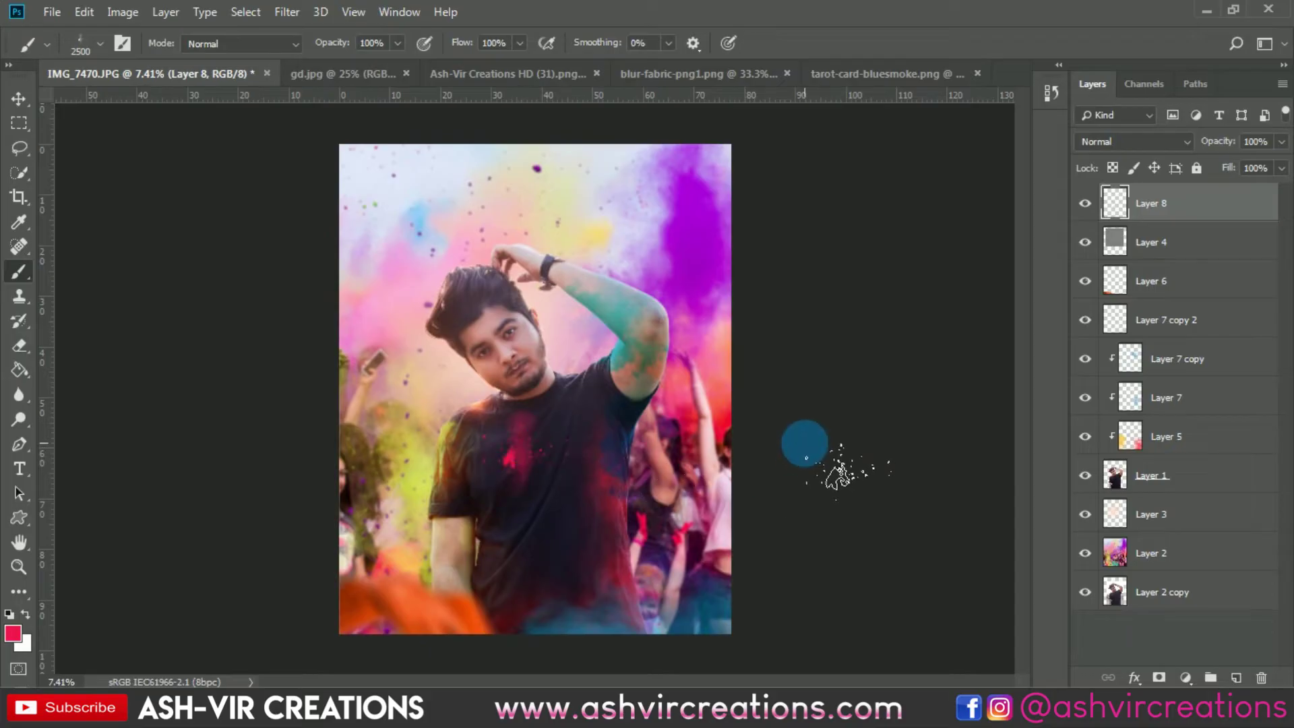
# - Enlarge the crimson splatter on Layer 8 to about 194.40% and move it to the lower hem of the T-shirt
pyautogui.press('v')
pyautogui.hotkey('ctrl', 't')
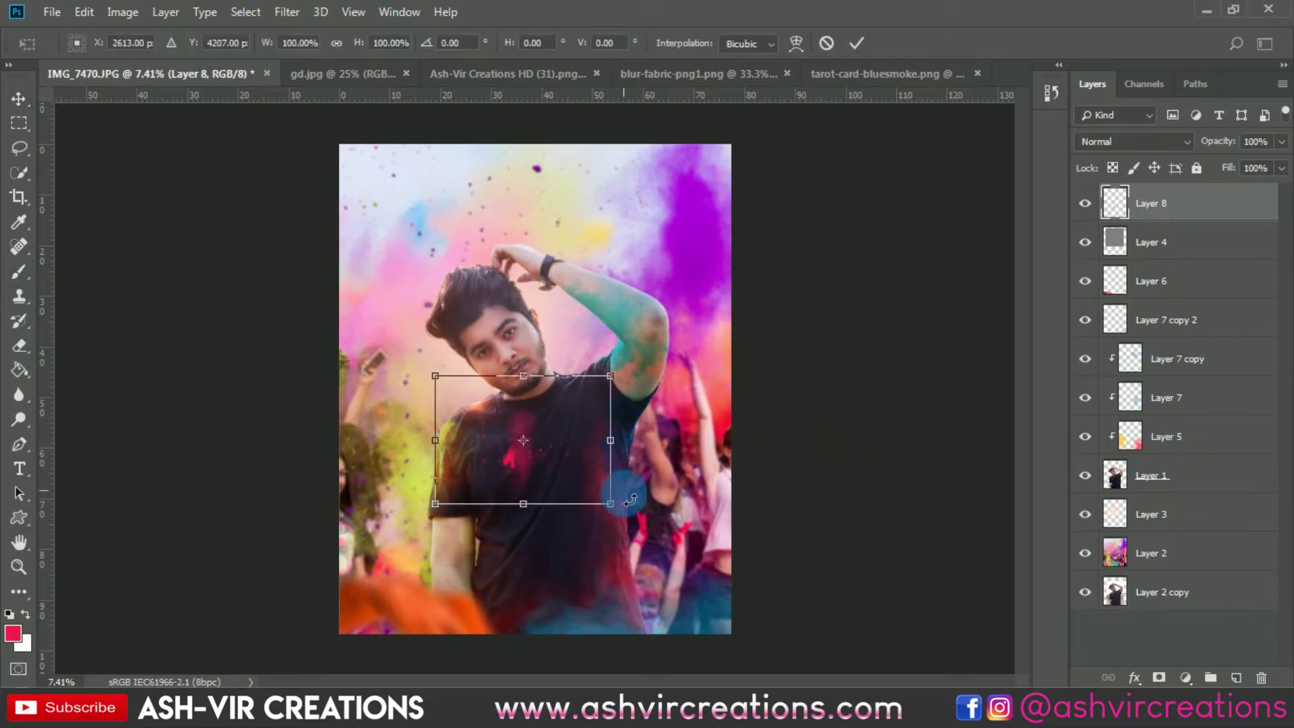
pyautogui.moveTo(612, 504); pyautogui.dragTo(694, 559)
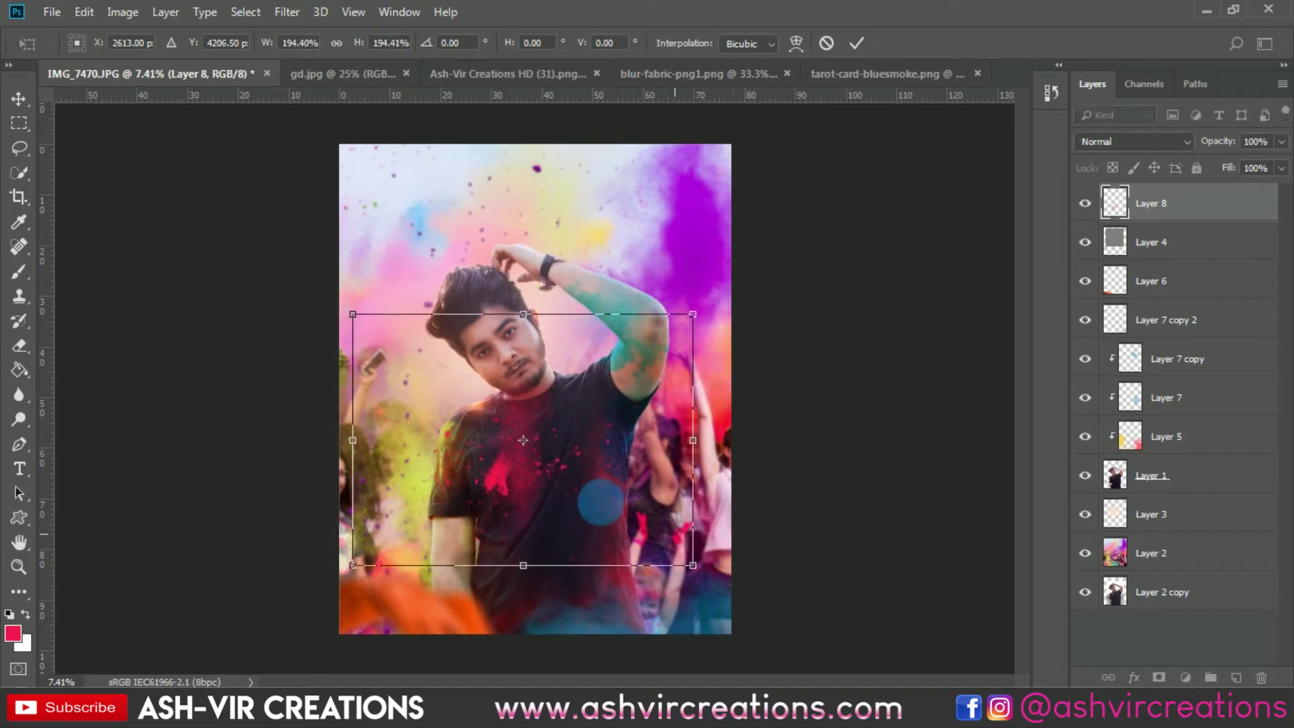
pyautogui.moveTo(592, 506); pyautogui.dragTo(612, 619)
pyautogui.press('Return')
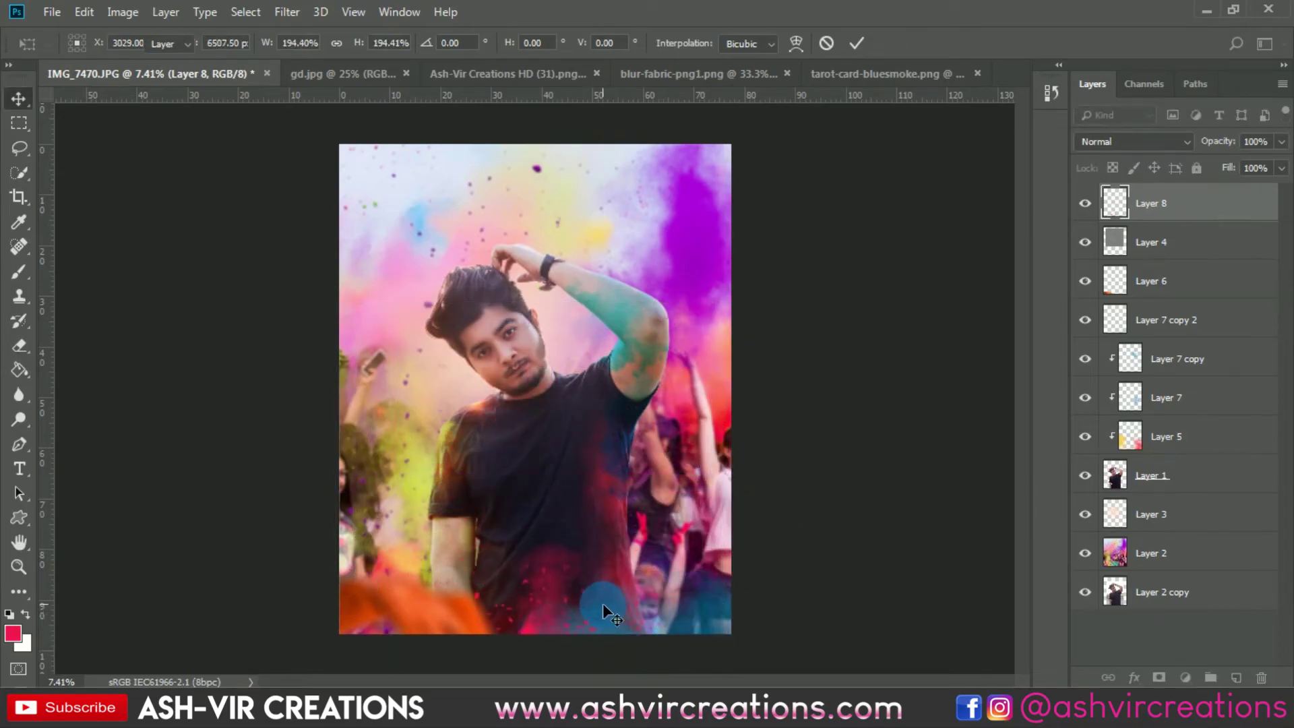
pyautogui.scroll(3, 602, 604)
pyautogui.scroll(-1, 596, 556)
pyautogui.scroll(-1, 596, 556)
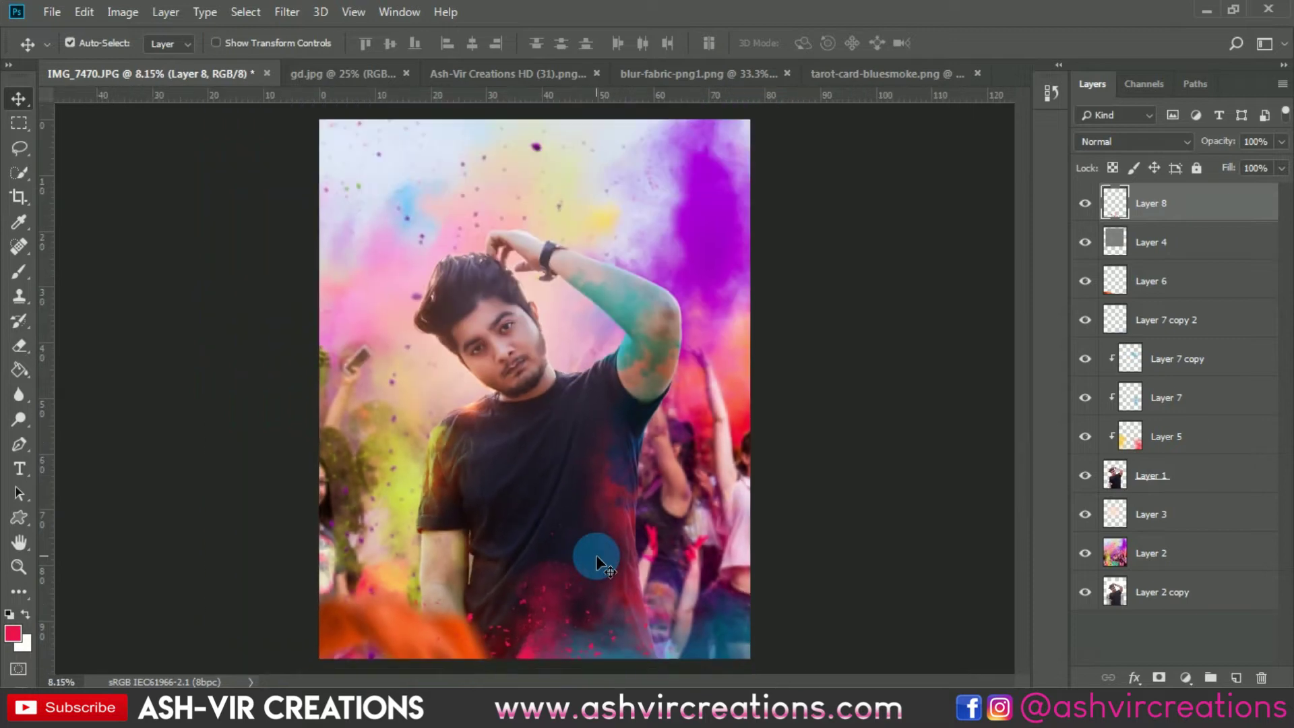
# - Duplicate Layer 8 and move the copied crimson splatter over the crowd beside the man's lowered arm
pyautogui.hotkey('ctrl', 'j')
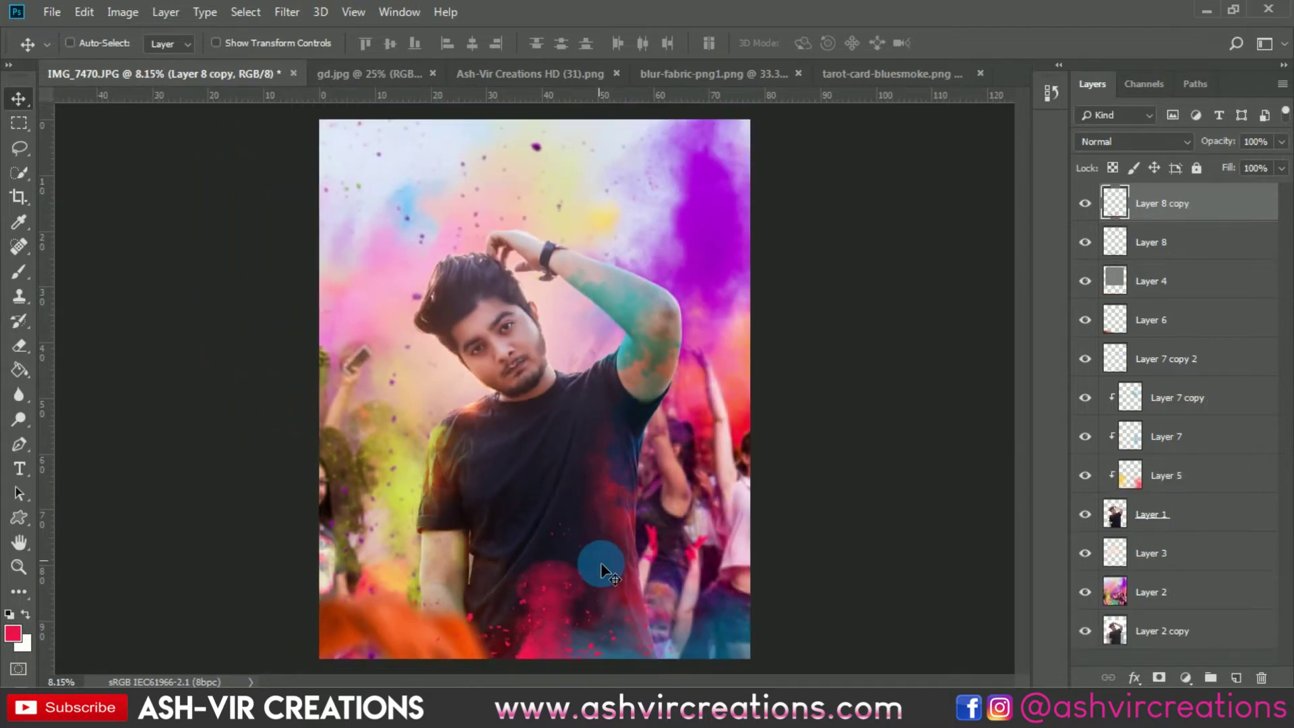
pyautogui.hotkey('ctrl', 't')
pyautogui.moveTo(610, 592); pyautogui.dragTo(449, 387)
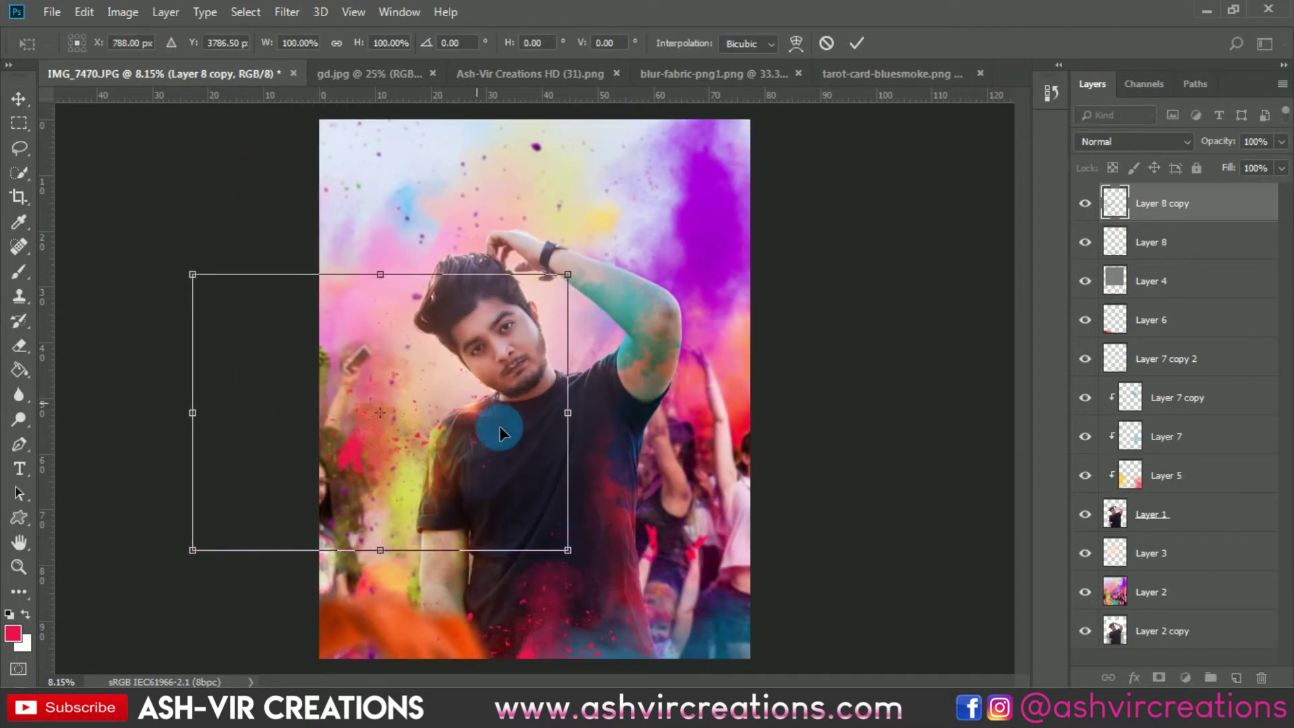
pyautogui.moveTo(500, 426); pyautogui.dragTo(459, 472)
pyautogui.press('Return')
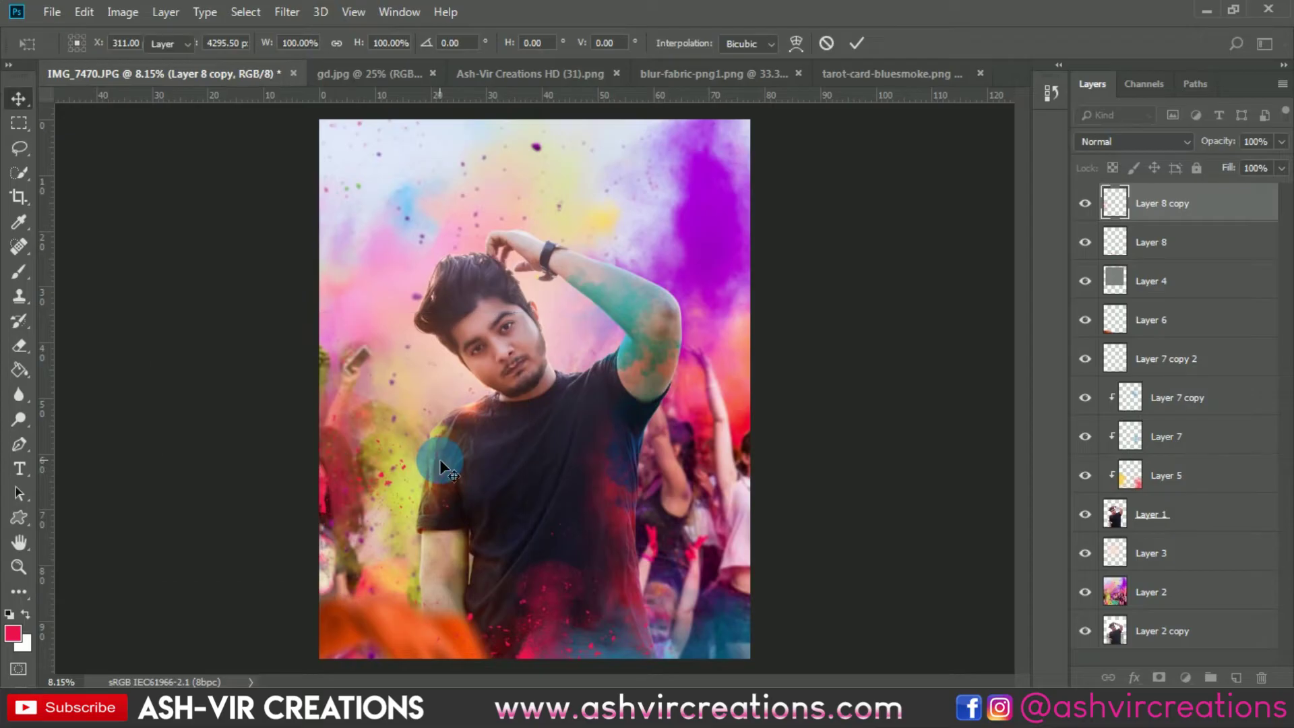
pyautogui.scroll(2, 439, 459)
pyautogui.scroll(-2, 439, 459)
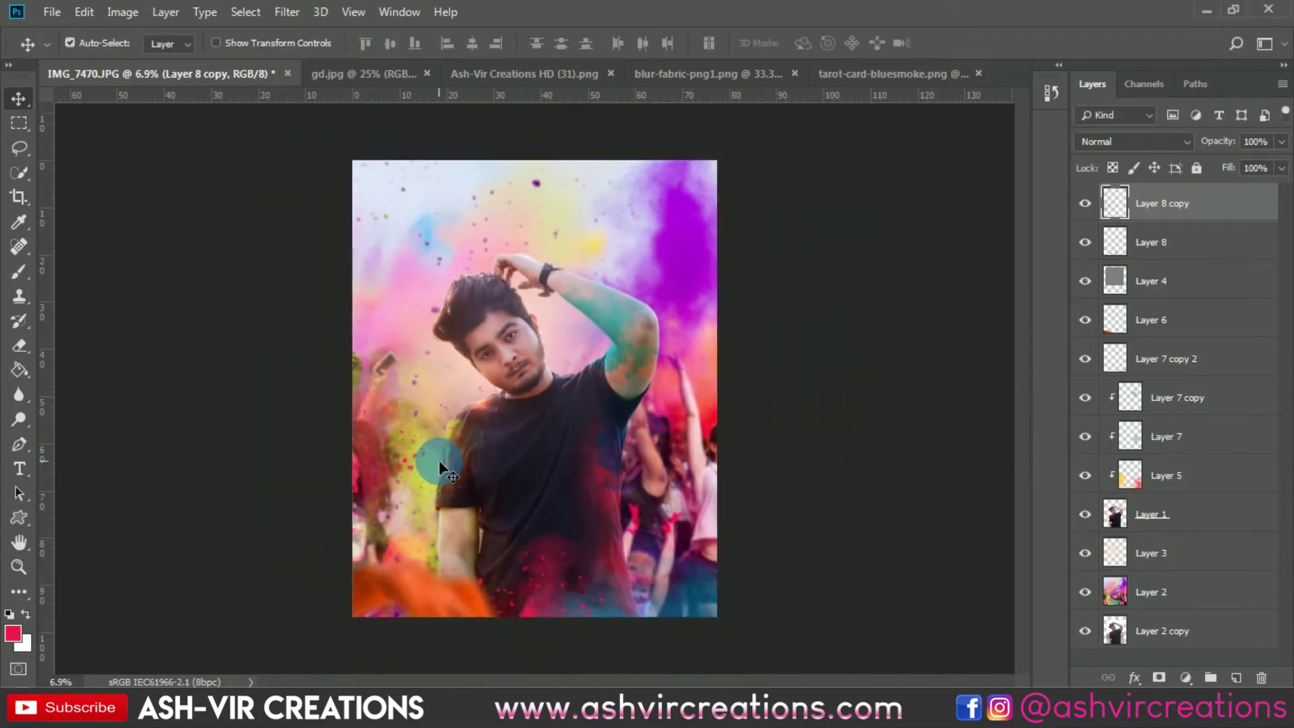
# - Duplicate Layer 8 copy and move the new splatter over the purple powder cloud above the man's raised elbow
pyautogui.hotkey('ctrl', 'j')
pyautogui.hotkey('ctrl', 't')
pyautogui.moveTo(463, 461); pyautogui.dragTo(711, 267)
pyautogui.press('Return')
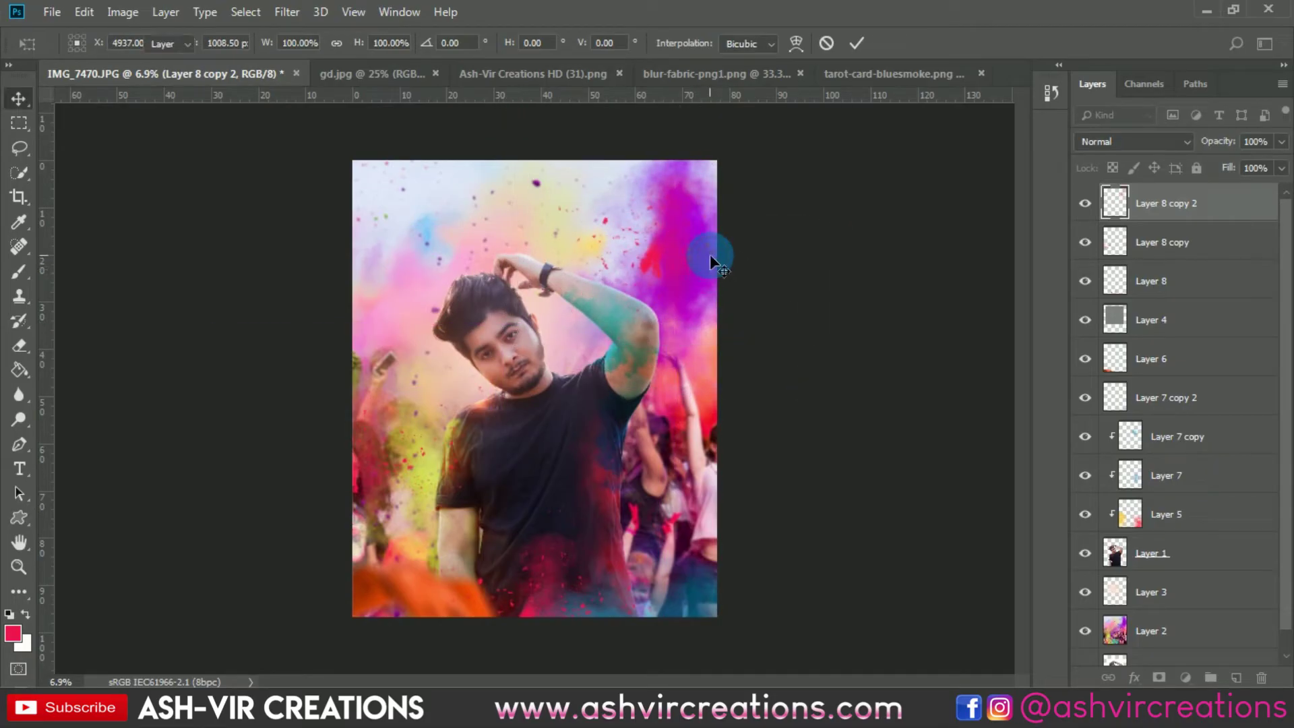
pyautogui.scroll(4, 710, 254)
pyautogui.scroll(-5, 710, 258)
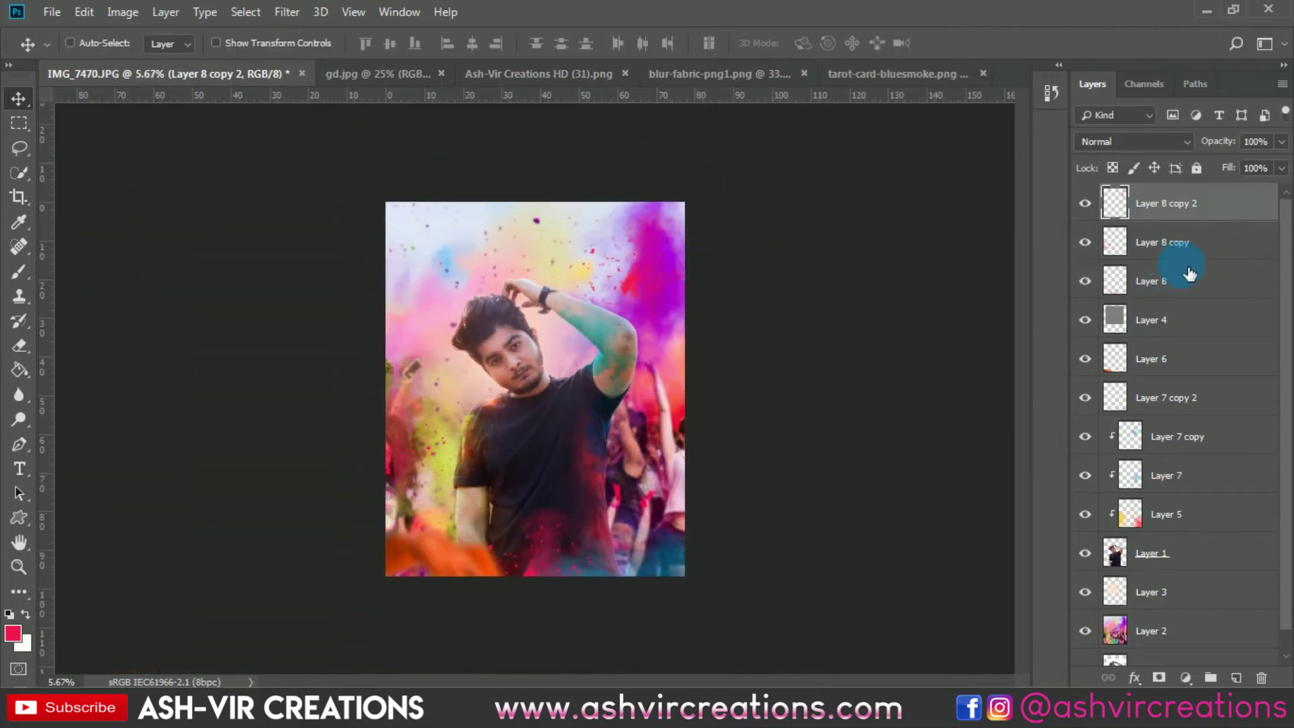
# - Duplicate Layer 8 copy 2 and place the new splatter on the middle of the T-shirt, rotated -53.49°
pyautogui.hotkey('ctrl', 'j')
pyautogui.hotkey('ctrl', 't')
pyautogui.moveTo(656, 272); pyautogui.dragTo(540, 465)
pyautogui.moveTo(730, 485); pyautogui.dragTo(736, 200)
pyautogui.moveTo(581, 419); pyautogui.dragTo(591, 429)
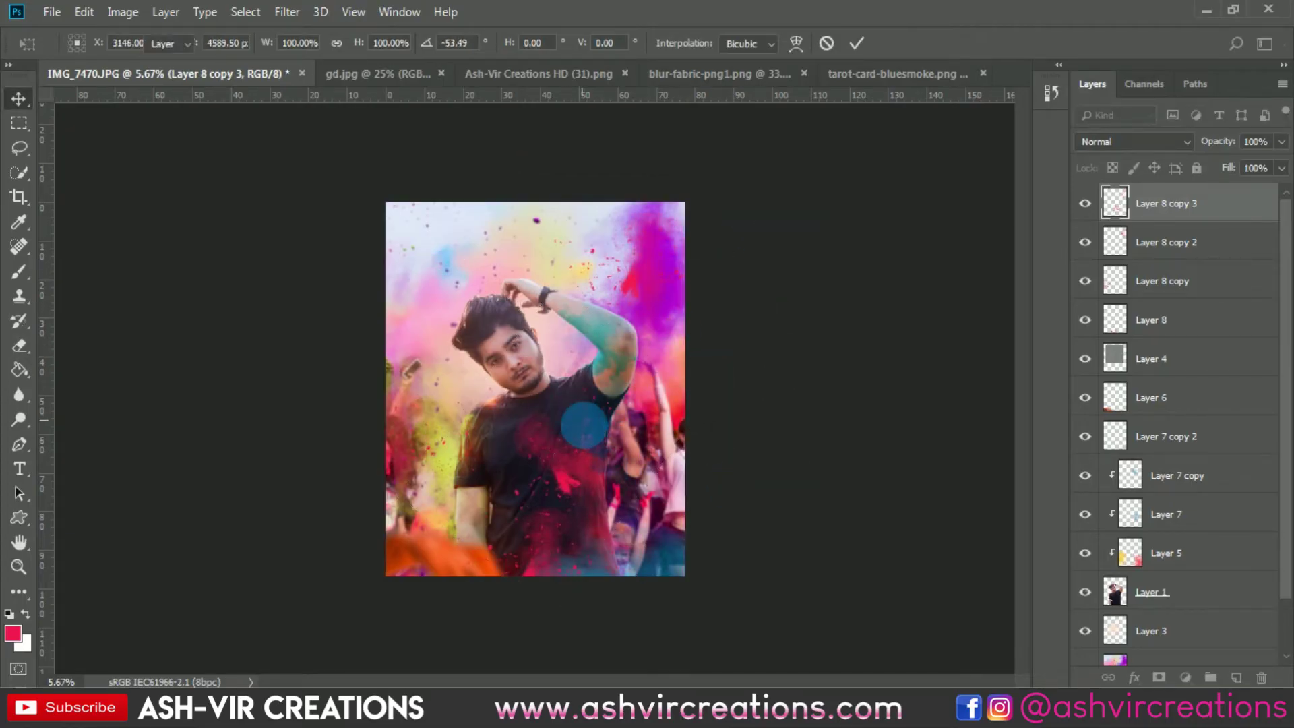
pyautogui.press('Return')
# - Recolour the splatter on Layer 8 copy 3 to blue with Hue/Saturation, setting Hue to -142
pyautogui.press('i')
pyautogui.hotkey('ctrl', 'u')
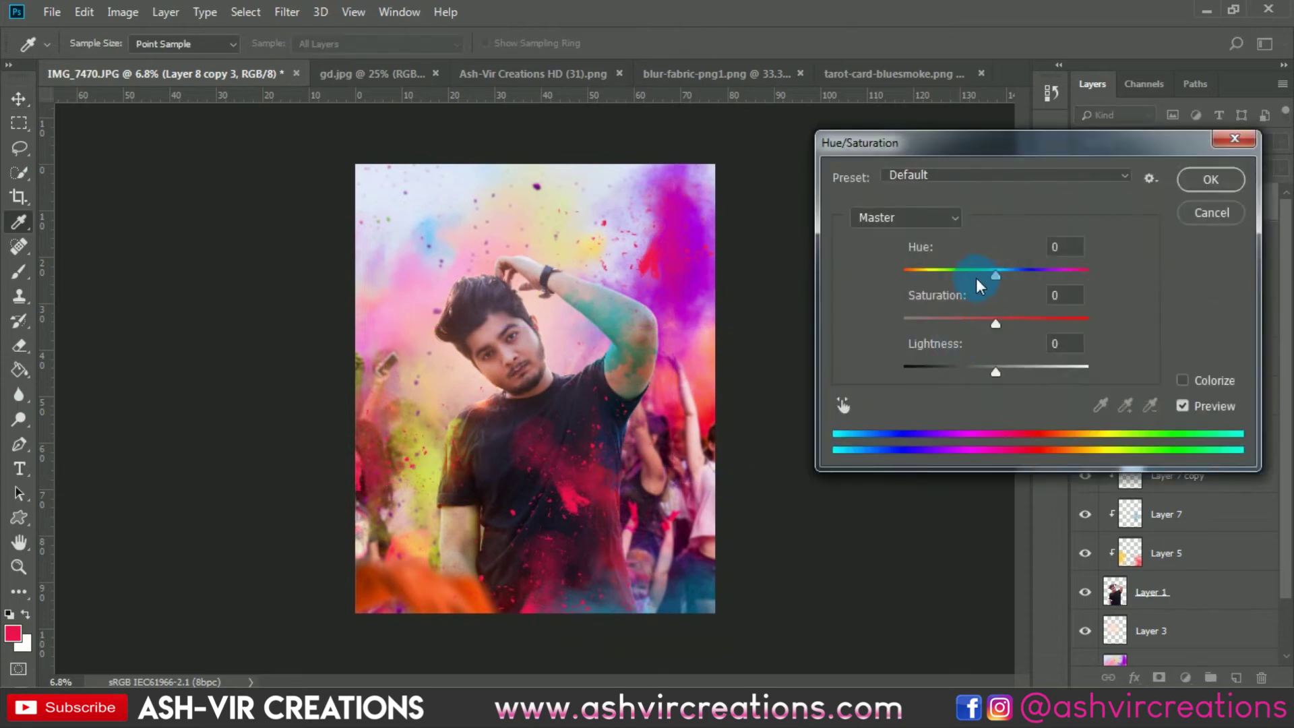
pyautogui.moveTo(977, 279)
pyautogui.mouseDown()
pyautogui.moveTo(880, 274)
pyautogui.moveTo(917, 280)
pyautogui.mouseUp()
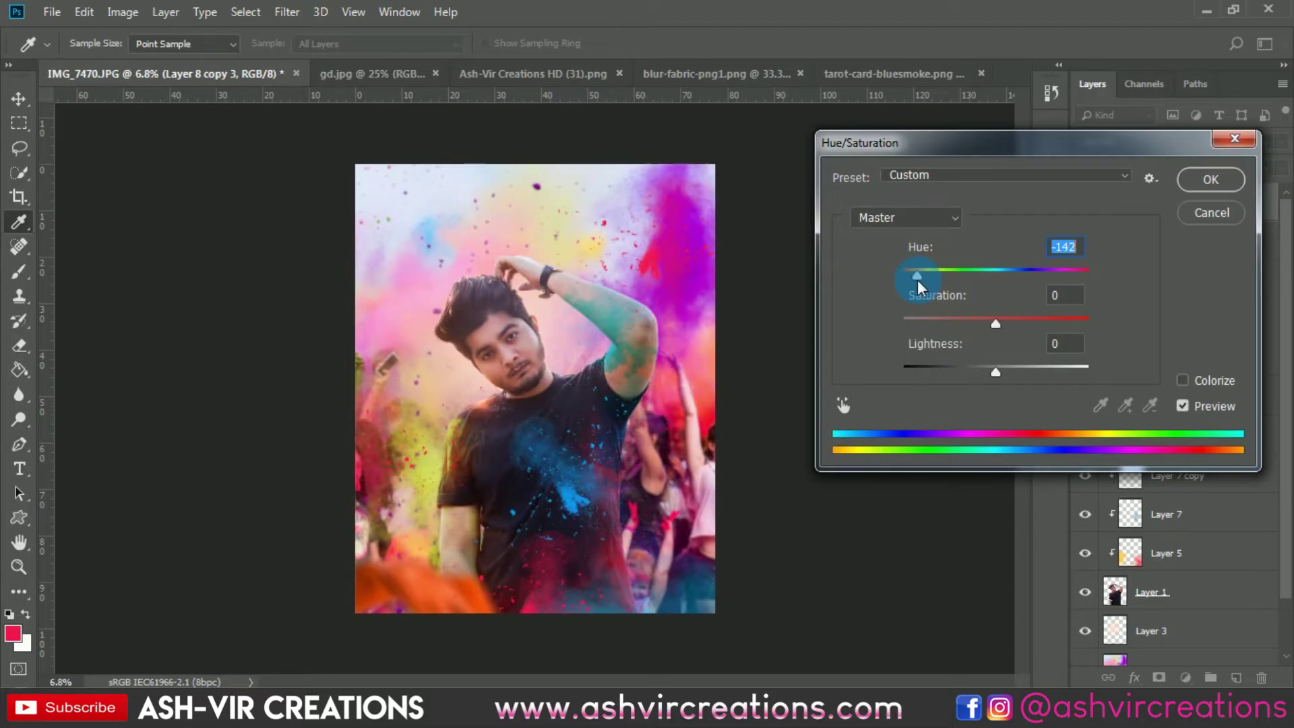
pyautogui.click(1199, 177)
# - Rotate the blue splatter on Layer 8 copy 3 to 62.80° and place it on the T-shirt's side edge below the raised arm
pyautogui.scroll(3, 596, 501)
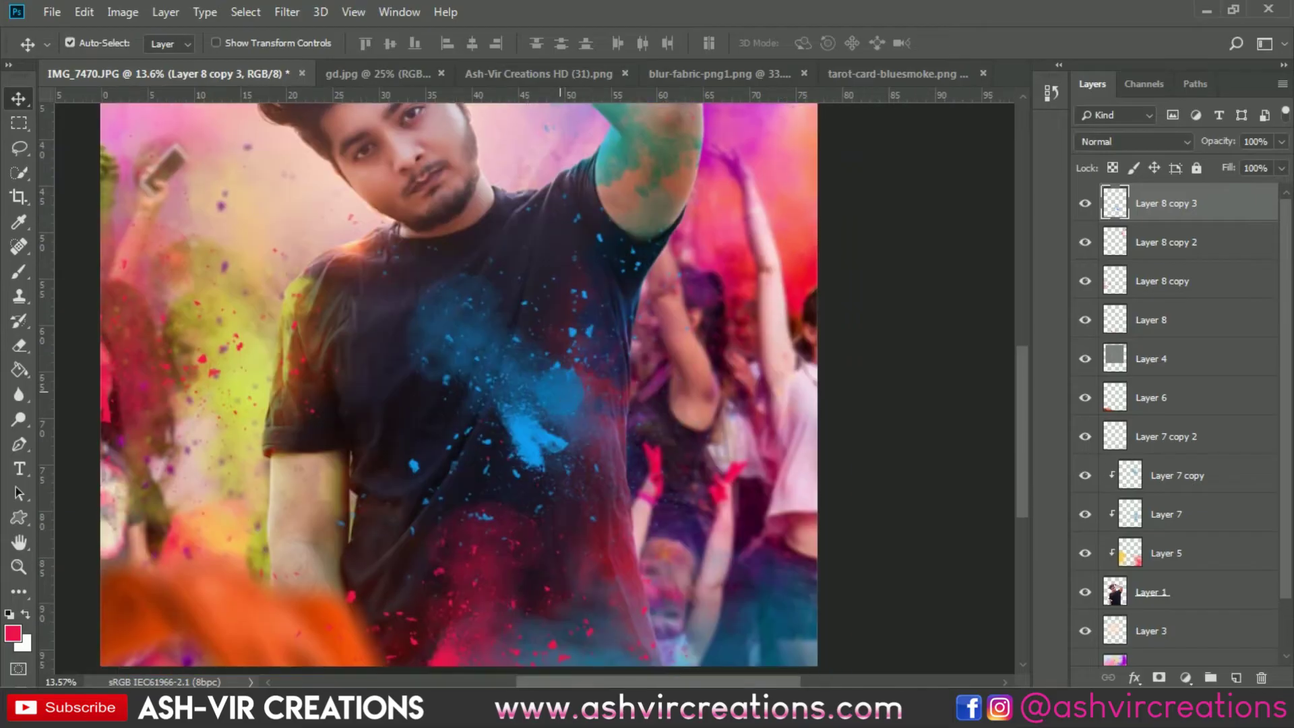
pyautogui.hotkey('ctrl', 't')
pyautogui.moveTo(633, 443); pyautogui.dragTo(708, 447)
pyautogui.moveTo(973, 321); pyautogui.dragTo(839, 583)
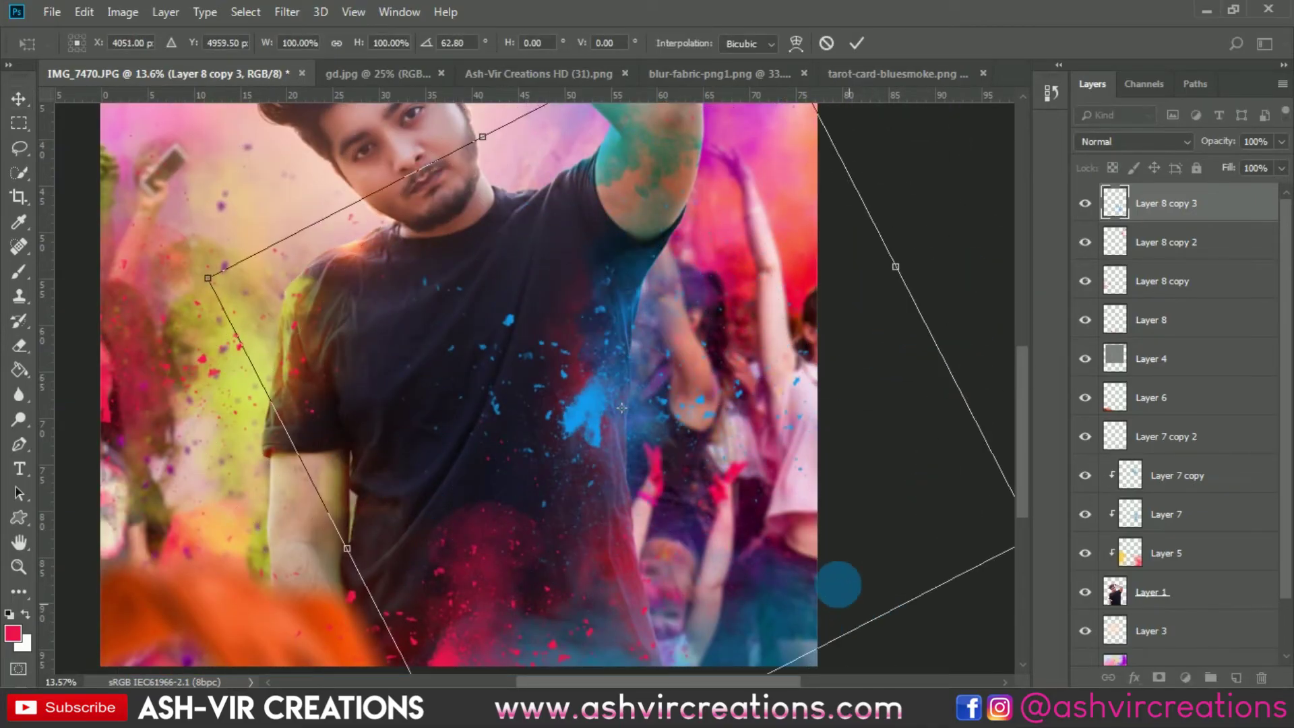
pyautogui.moveTo(604, 389); pyautogui.dragTo(641, 416)
pyautogui.press('Return')
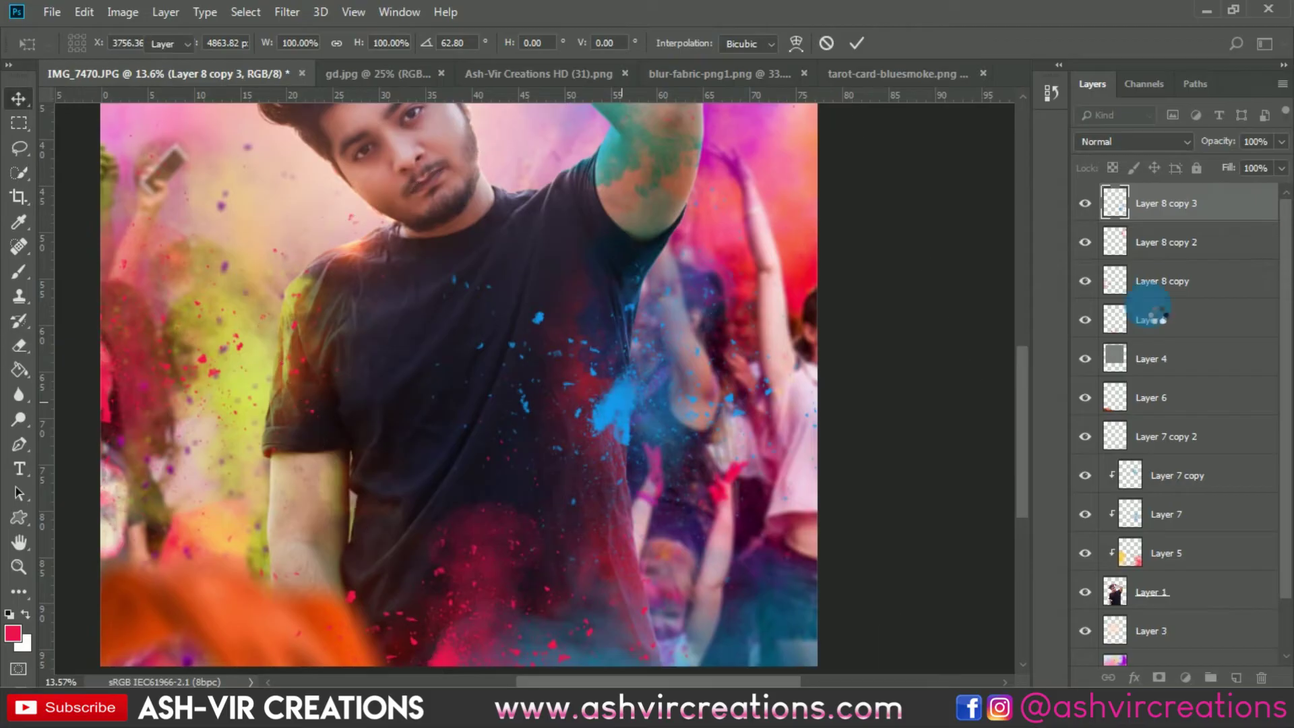
# - Duplicate Layer 8 copy 3 and hide the duplicate
pyautogui.moveTo(1167, 221)
pyautogui.mouseDown()
pyautogui.moveTo(1170, 347)
pyautogui.moveTo(1173, 232)
pyautogui.mouseUp()
pyautogui.rightClick(1183, 216)
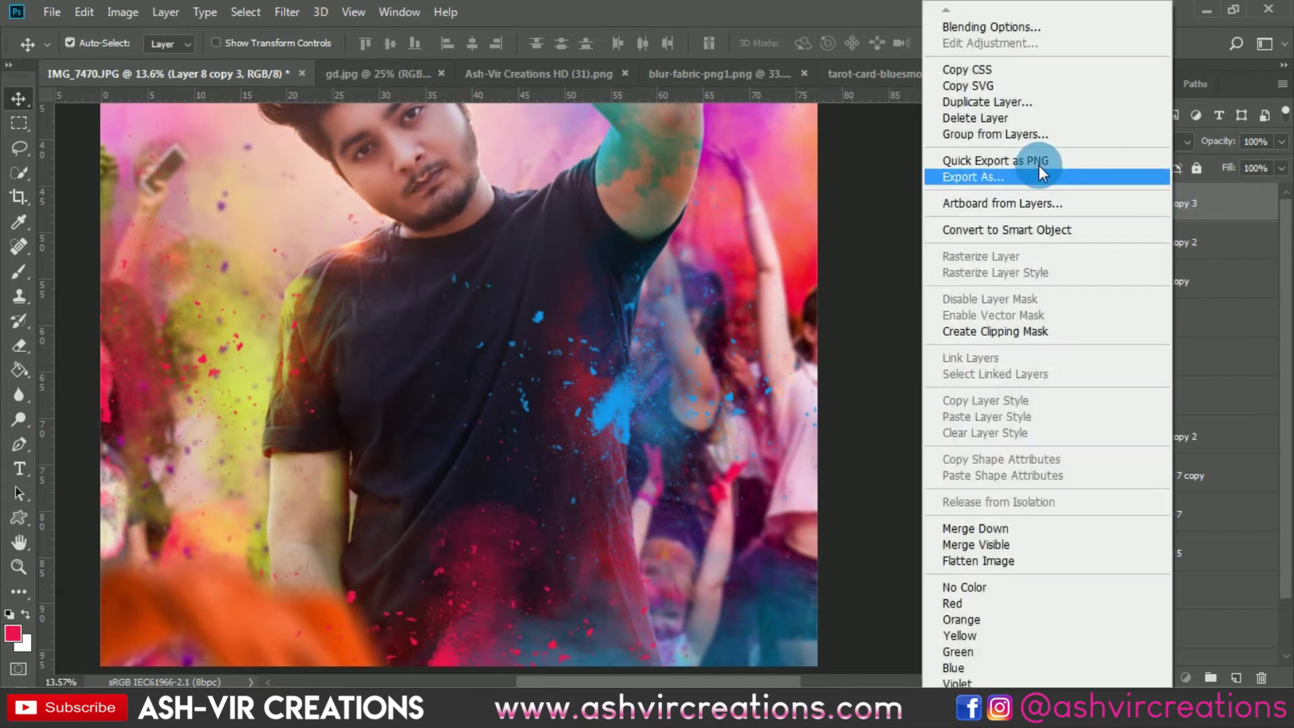
pyautogui.click(1015, 109)
pyautogui.click(817, 192)
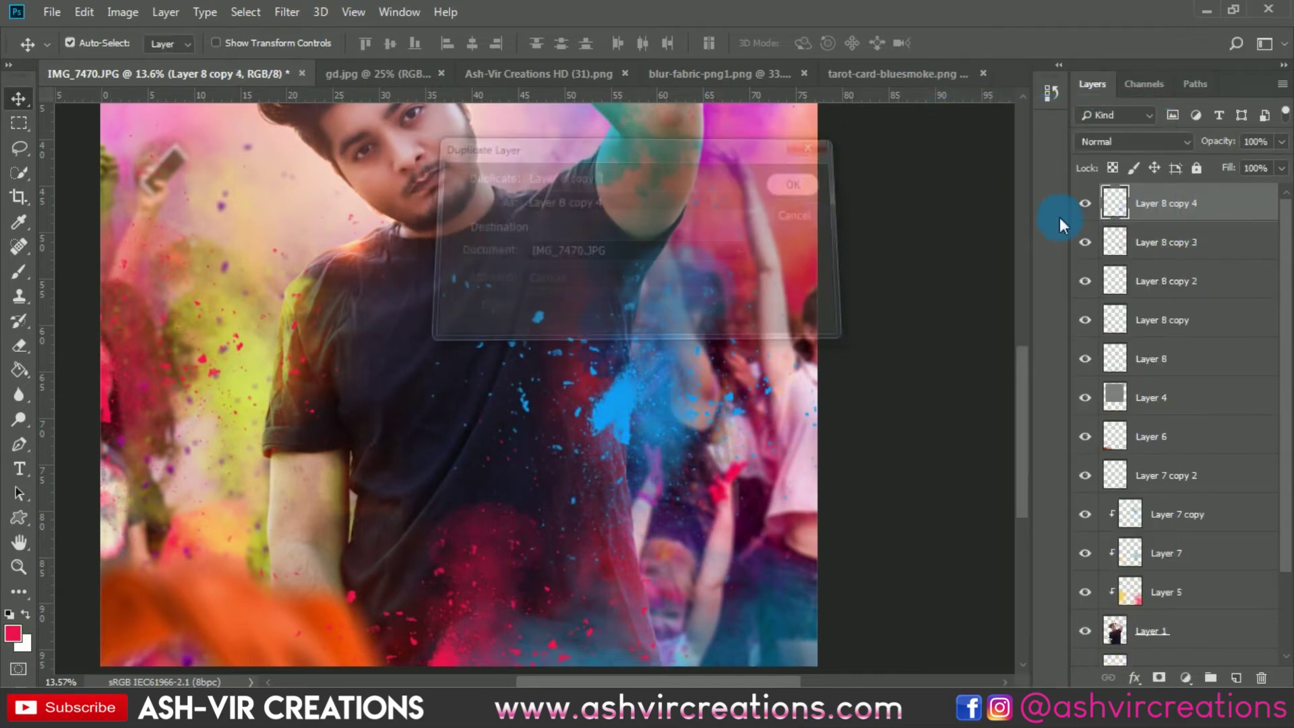
pyautogui.click(1085, 203)
# - Move Layer 8 copy 3 directly above Layer 7 copy, clip it to the man, and compare the image with and without it
pyautogui.moveTo(1172, 246); pyautogui.dragTo(1216, 490)
pyautogui.rightClick(1215, 490)
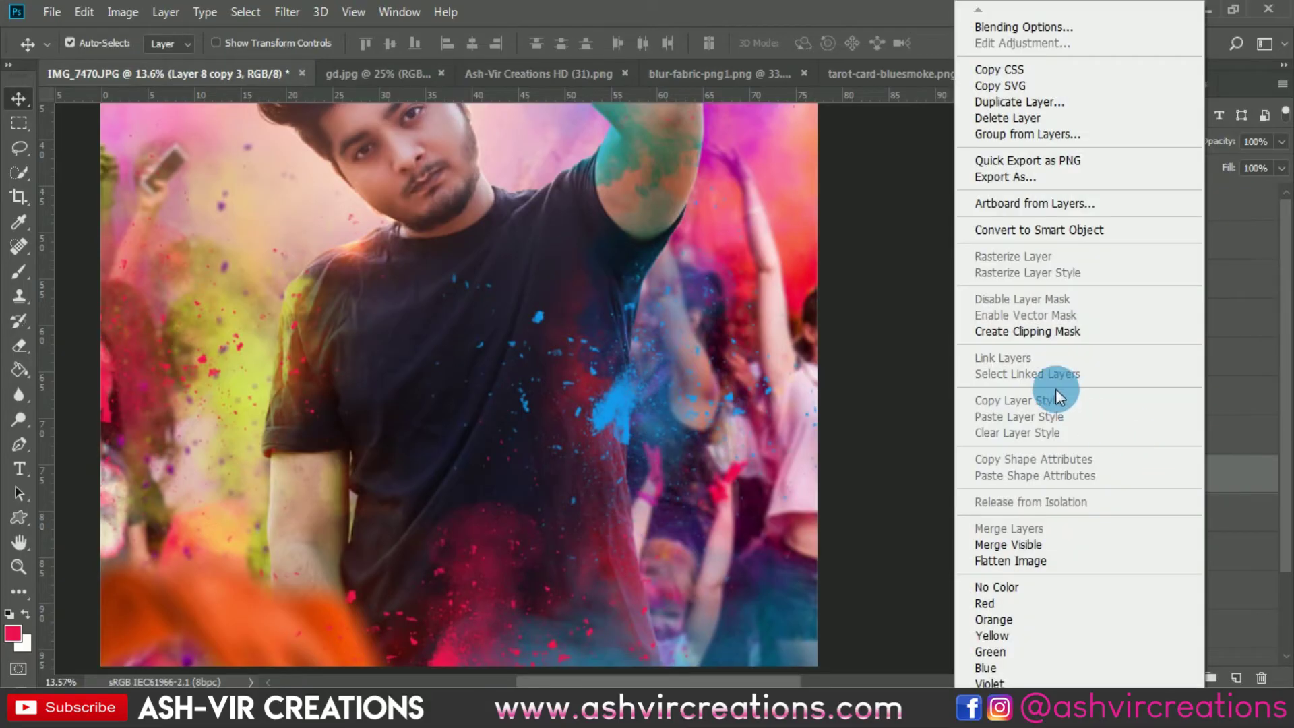
pyautogui.click(1011, 330)
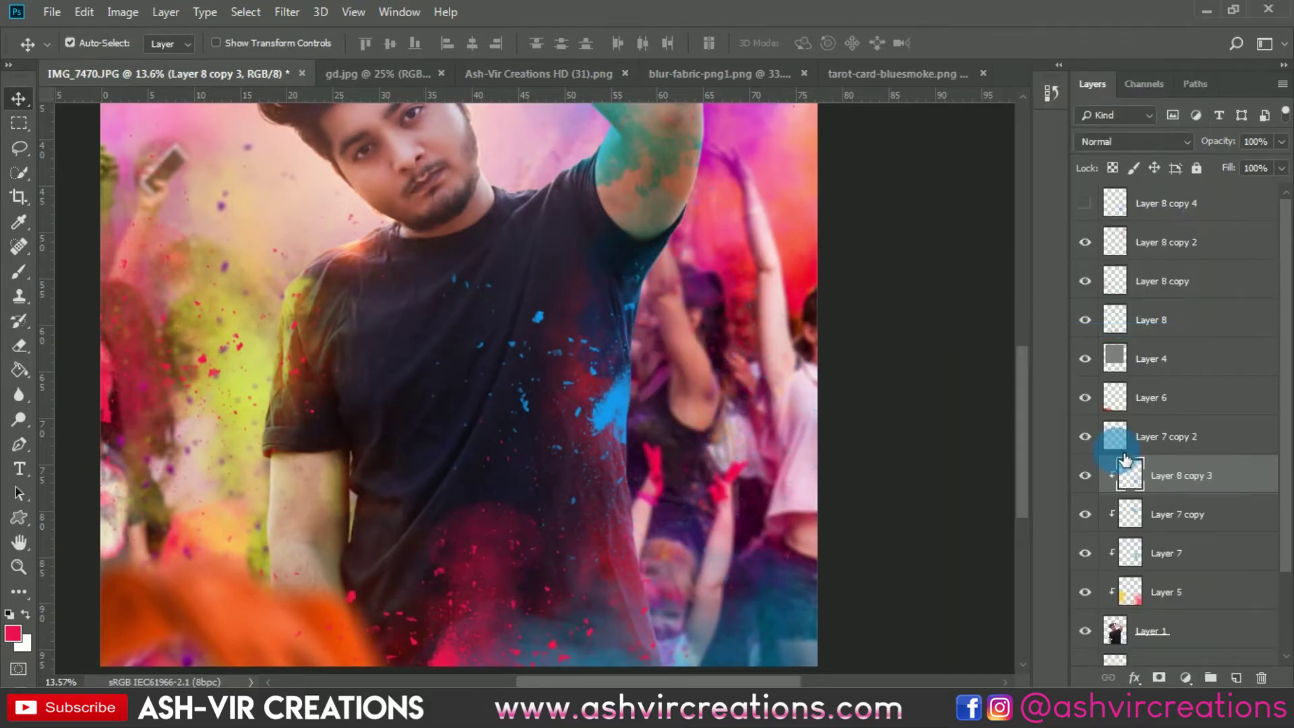
pyautogui.click(1086, 475)
pyautogui.click(1085, 476)
pyautogui.click(1085, 475)
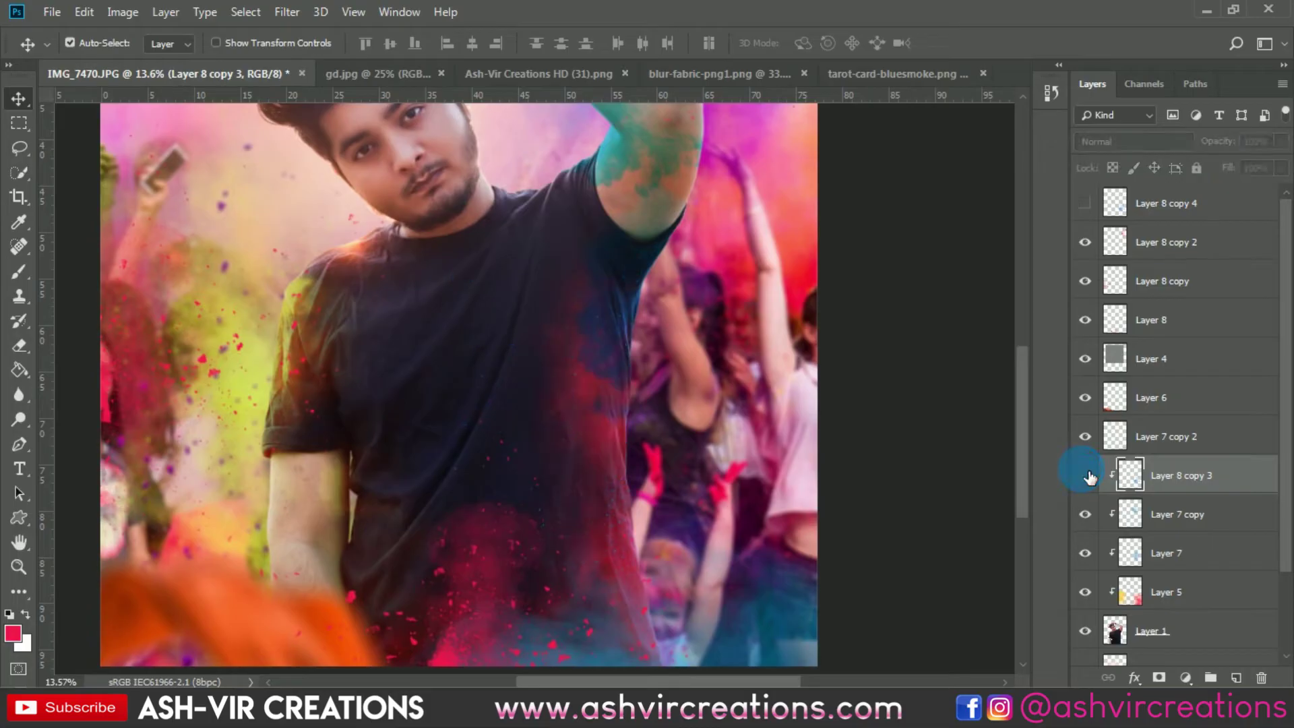
pyautogui.click(1085, 475)
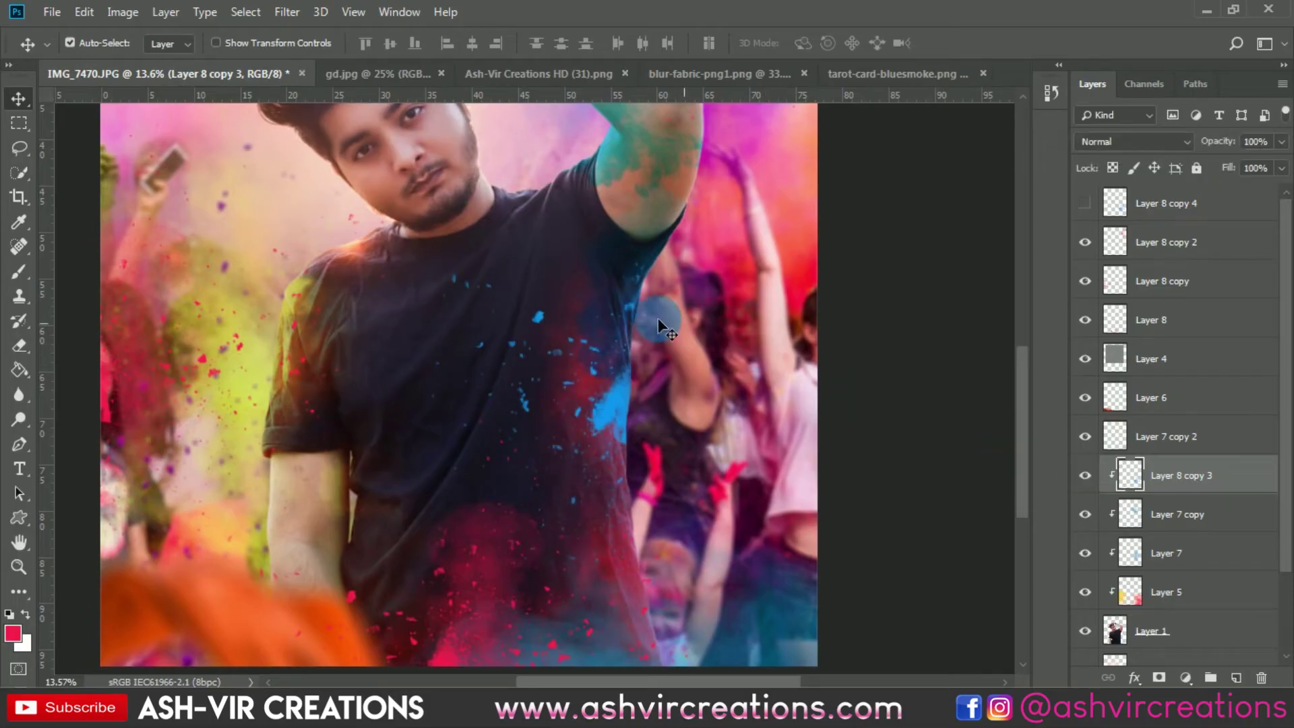
pyautogui.scroll(-5, 624, 313)
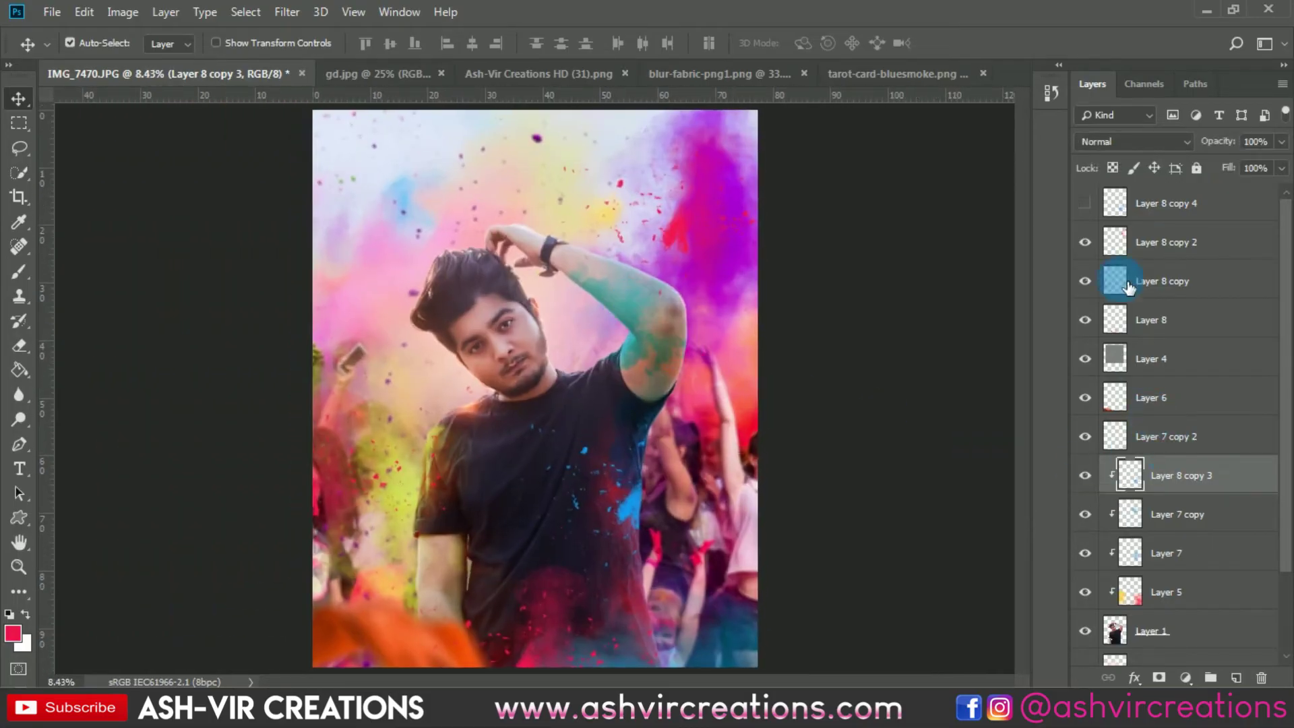
# - Show Layer 8 copy 4 and place its blue splatter in the sky beside the man's hair, rotated -36.60°
pyautogui.click(1092, 206)
pyautogui.click(1189, 220)
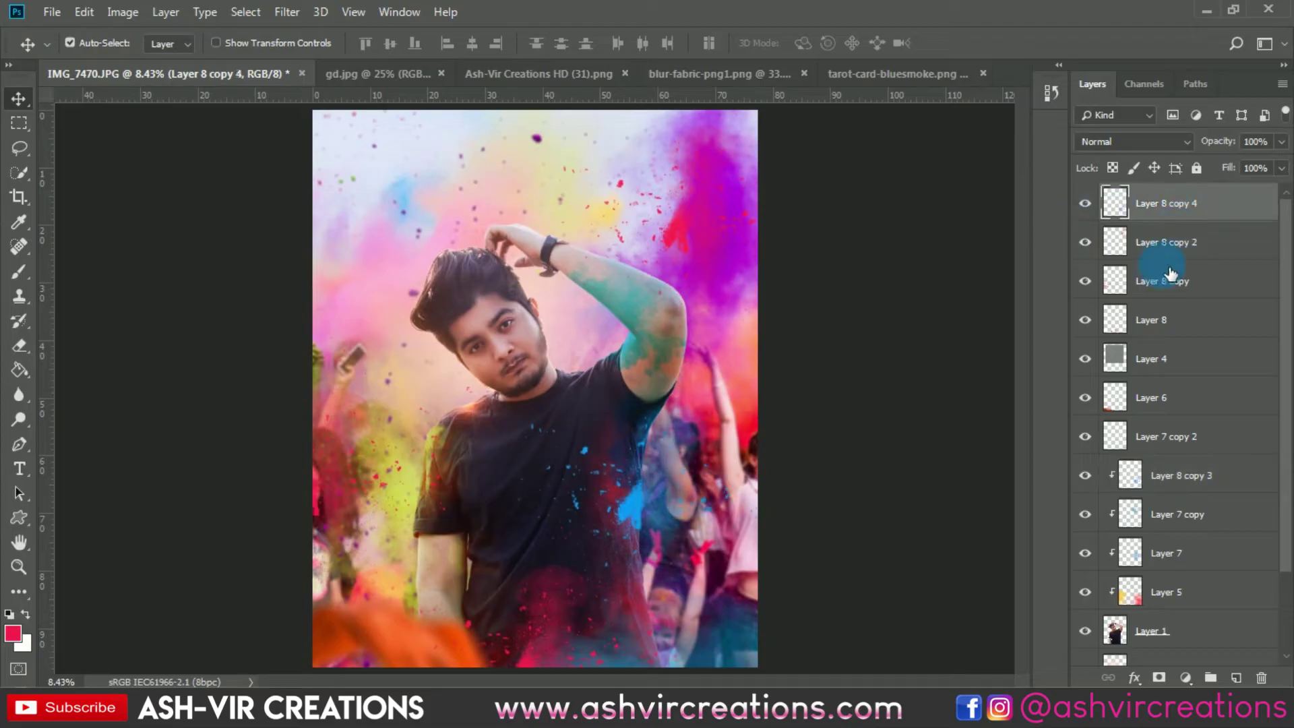
pyautogui.hotkey('ctrl', 't')
pyautogui.moveTo(721, 463)
pyautogui.mouseDown()
pyautogui.moveTo(748, 419)
pyautogui.moveTo(543, 293)
pyautogui.moveTo(534, 209)
pyautogui.mouseUp()
pyautogui.moveTo(741, 337); pyautogui.dragTo(427, 472)
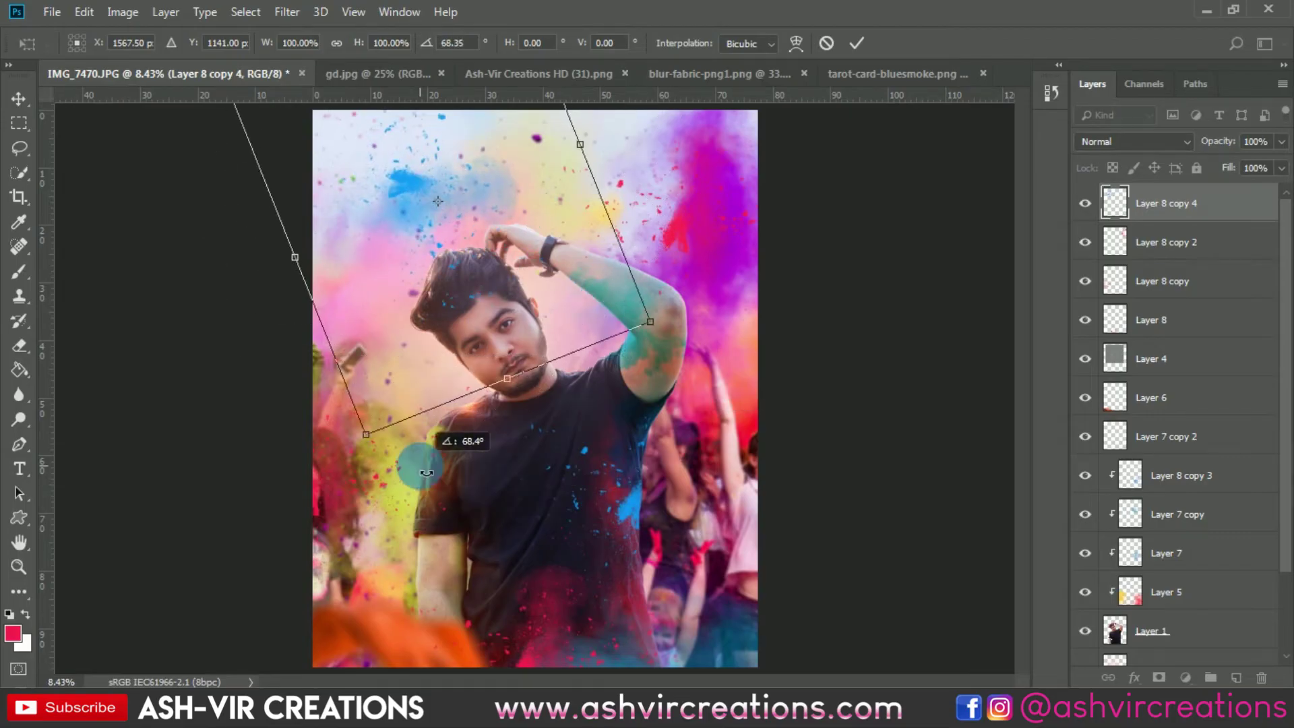
pyautogui.moveTo(520, 259); pyautogui.dragTo(496, 320)
pyautogui.moveTo(640, 317); pyautogui.dragTo(534, 128)
pyautogui.moveTo(532, 203); pyautogui.dragTo(515, 267)
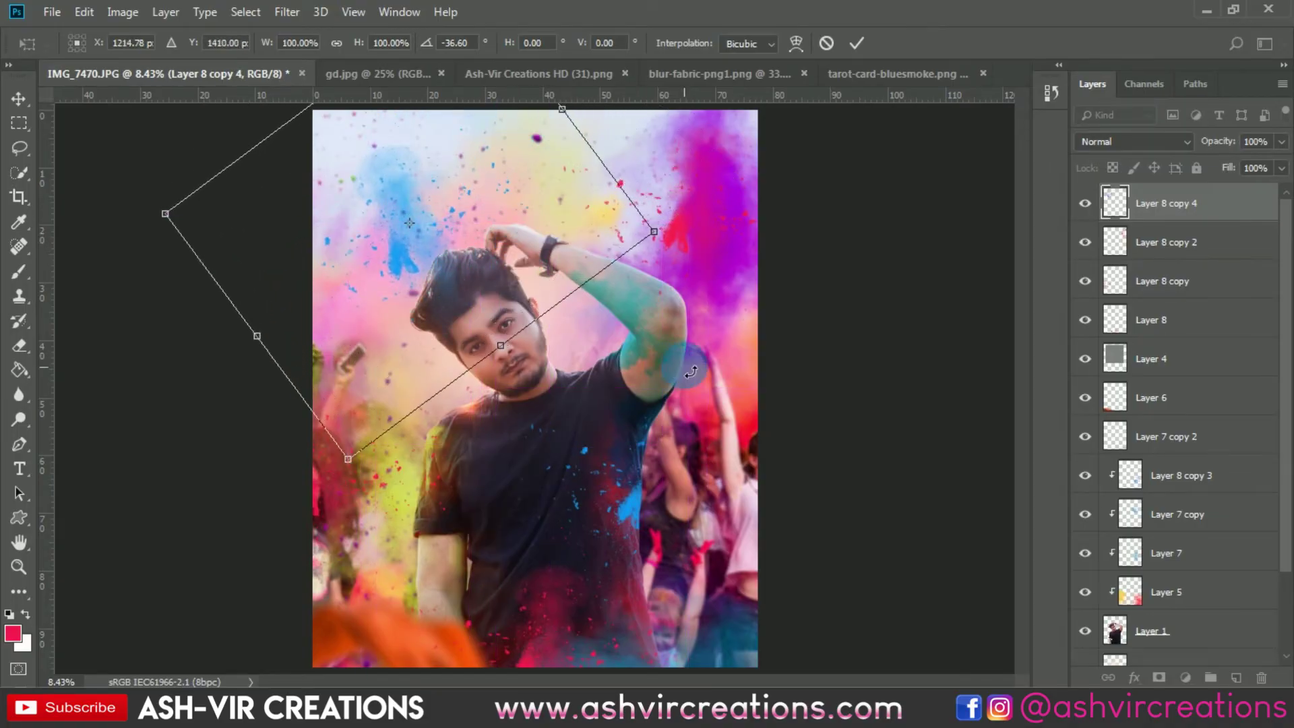
# - Rotate the blue splatter on Layer 8 copy 4 to -120.00° and place it over the blue haze just above the man's hair
pyautogui.moveTo(691, 371); pyautogui.dragTo(593, 368)
pyautogui.moveTo(537, 230); pyautogui.dragTo(568, 164)
pyautogui.moveTo(343, 512); pyautogui.dragTo(507, 456)
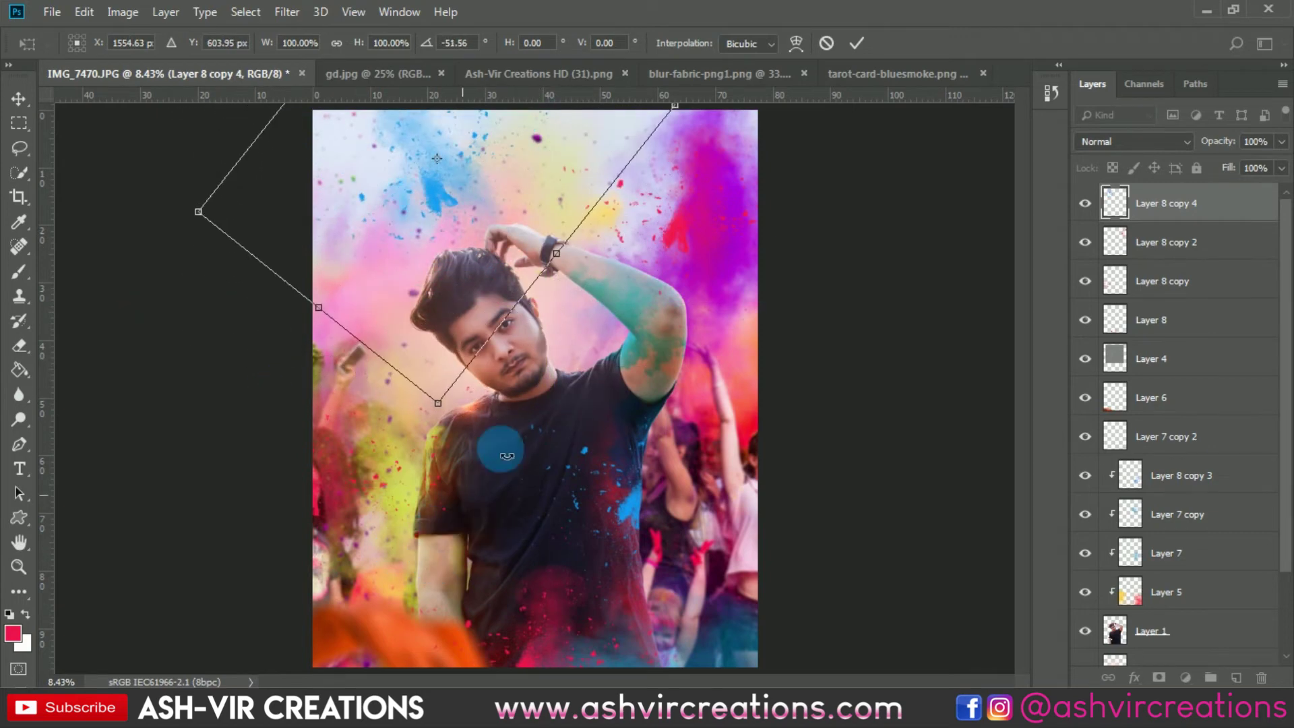
pyautogui.moveTo(496, 283); pyautogui.dragTo(495, 252)
pyautogui.moveTo(573, 533); pyautogui.dragTo(440, 221)
pyautogui.press('Return')
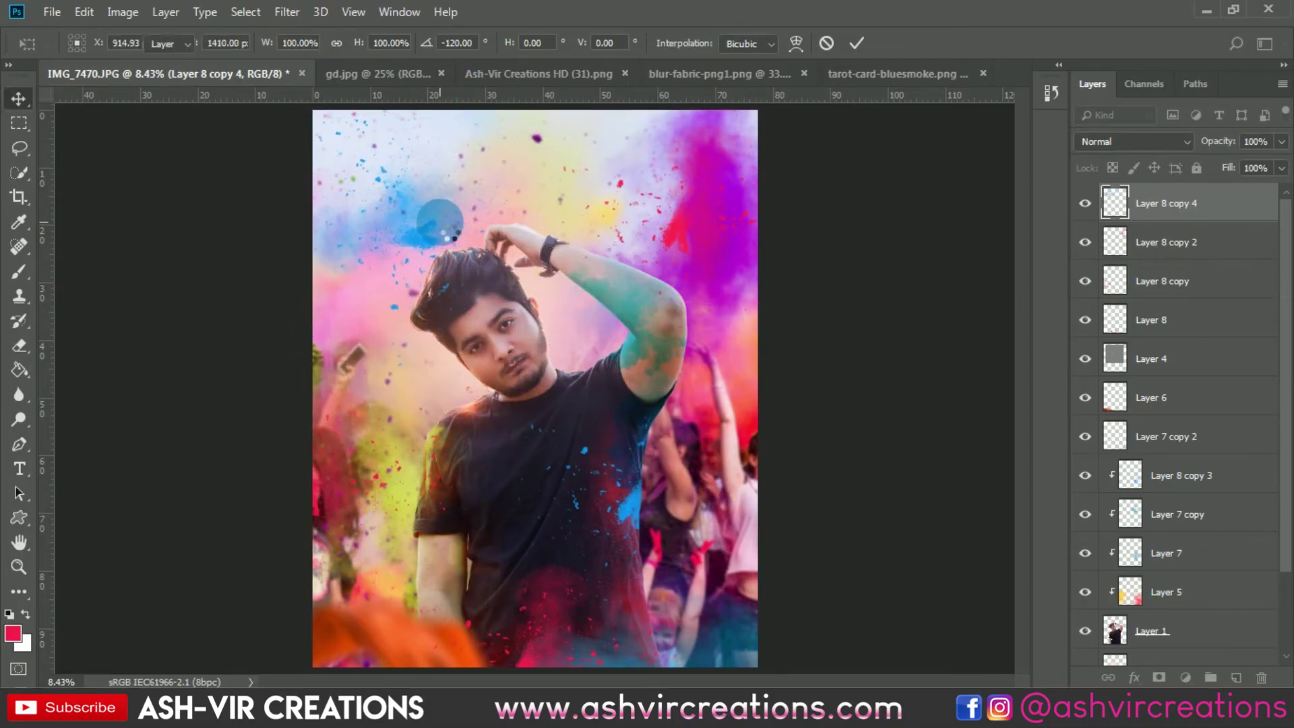
pyautogui.scroll(3, 414, 220)
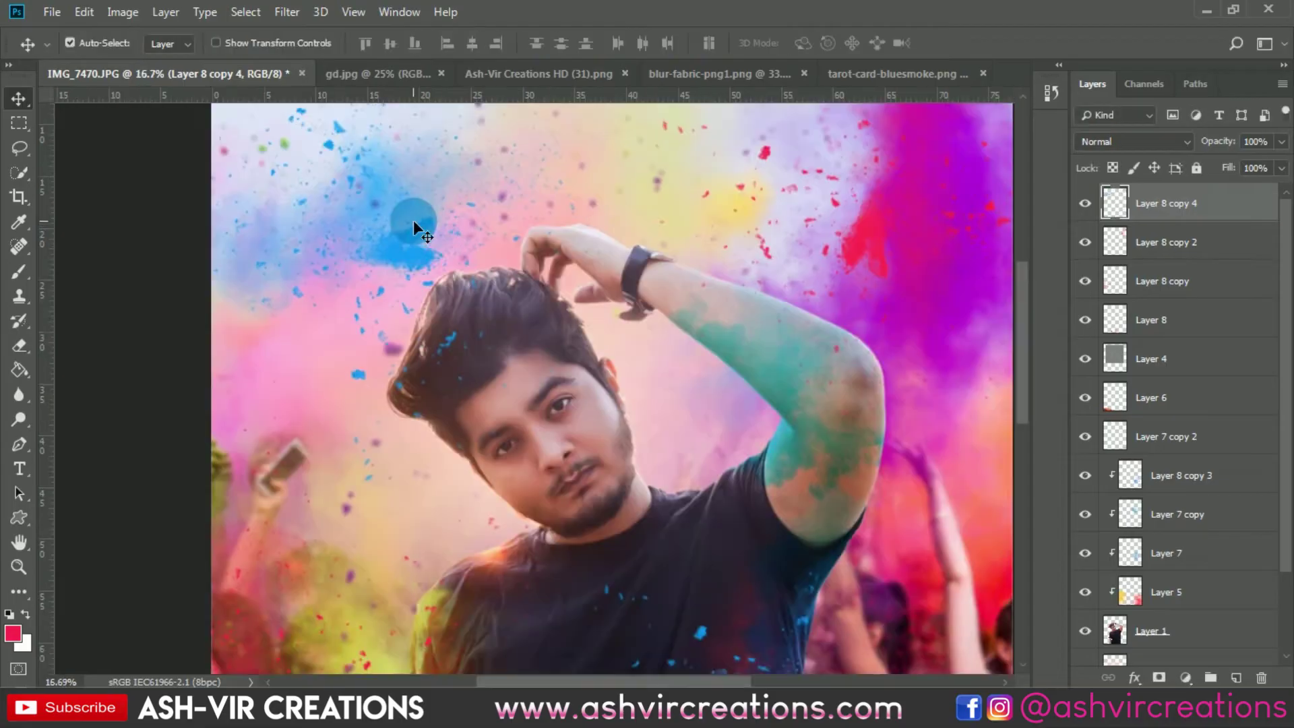
pyautogui.moveTo(414, 219); pyautogui.dragTo(539, 310)
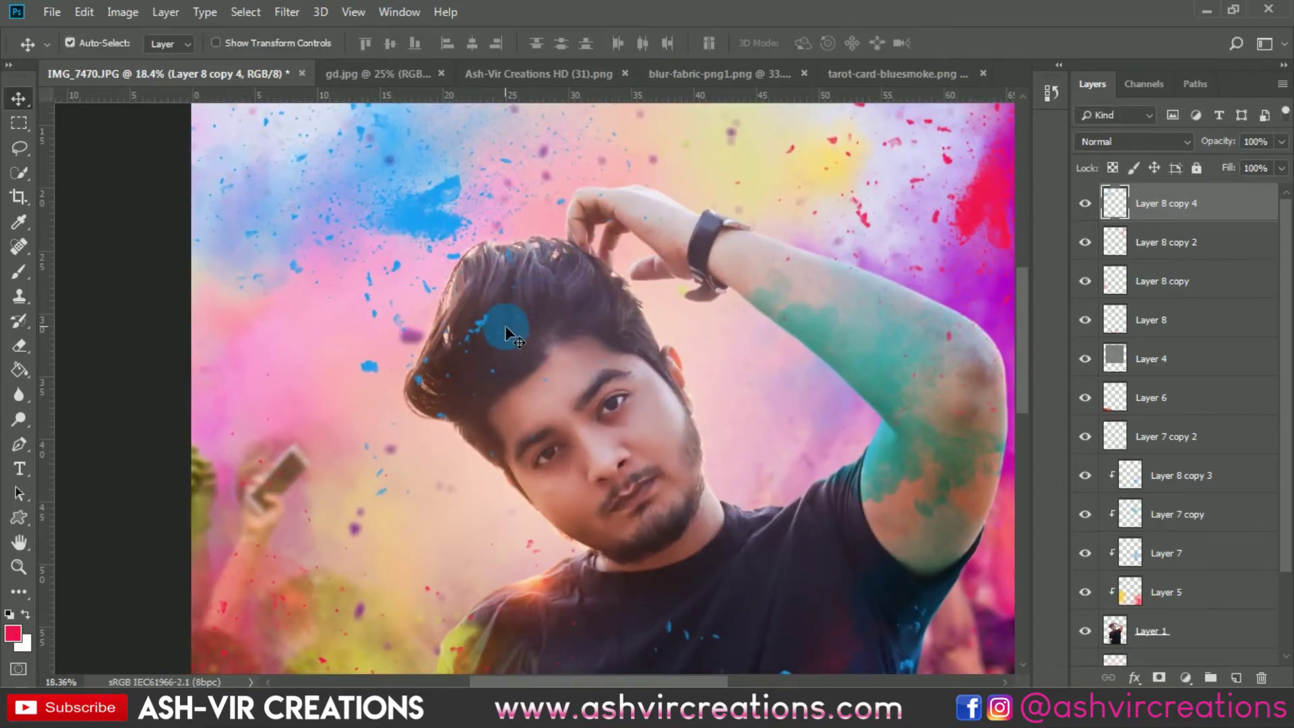
pyautogui.scroll(2, 506, 332)
pyautogui.scroll(-3, 506, 332)
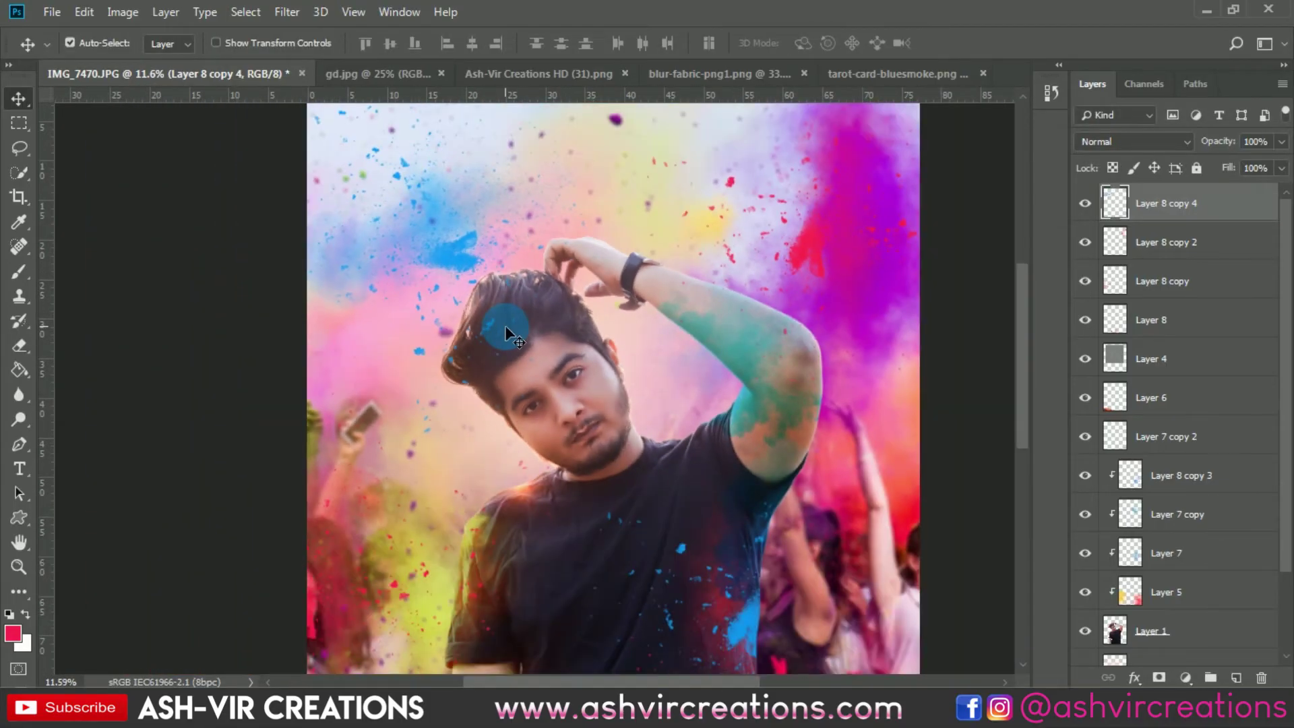
pyautogui.scroll(-1, 507, 332)
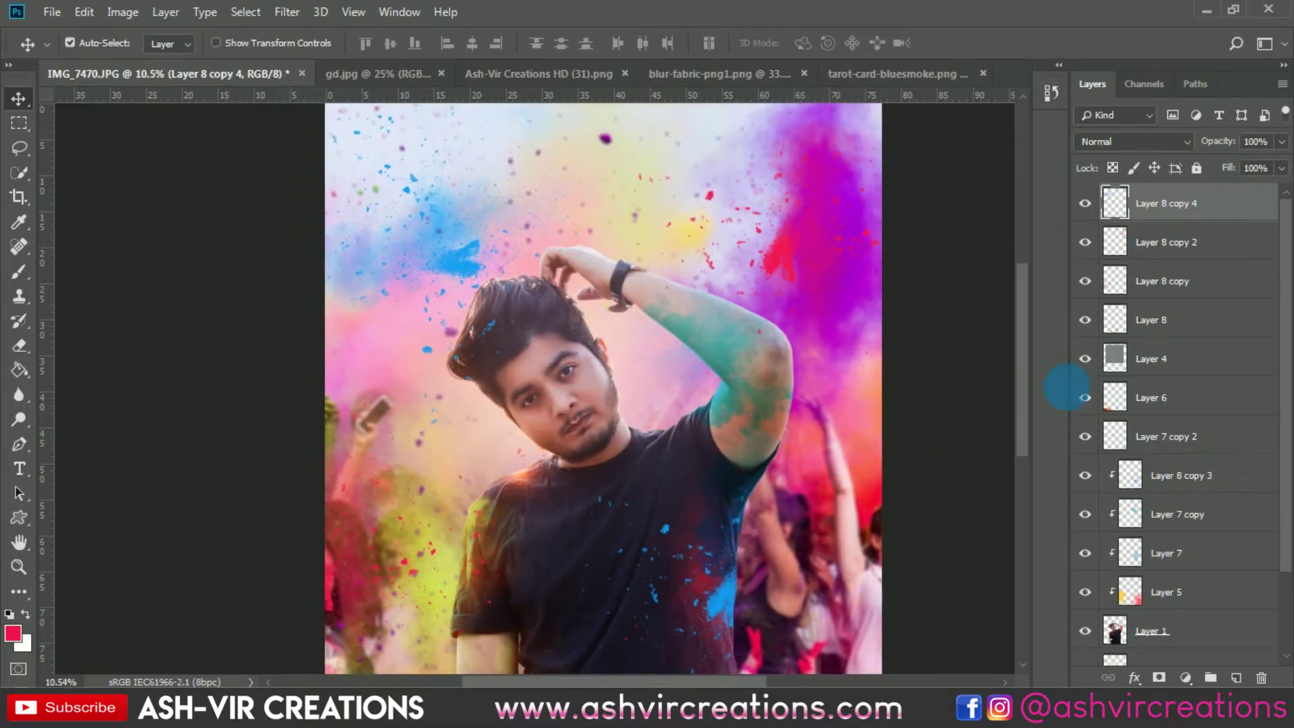
# - Bring the blue smoke from tarot-card-bluesmoke.png into the portrait, move its layer directly above Layer 8 copy 3 and clip it to the man
pyautogui.click(721, 73)
pyautogui.hotkey('ctrl', 'Tab')
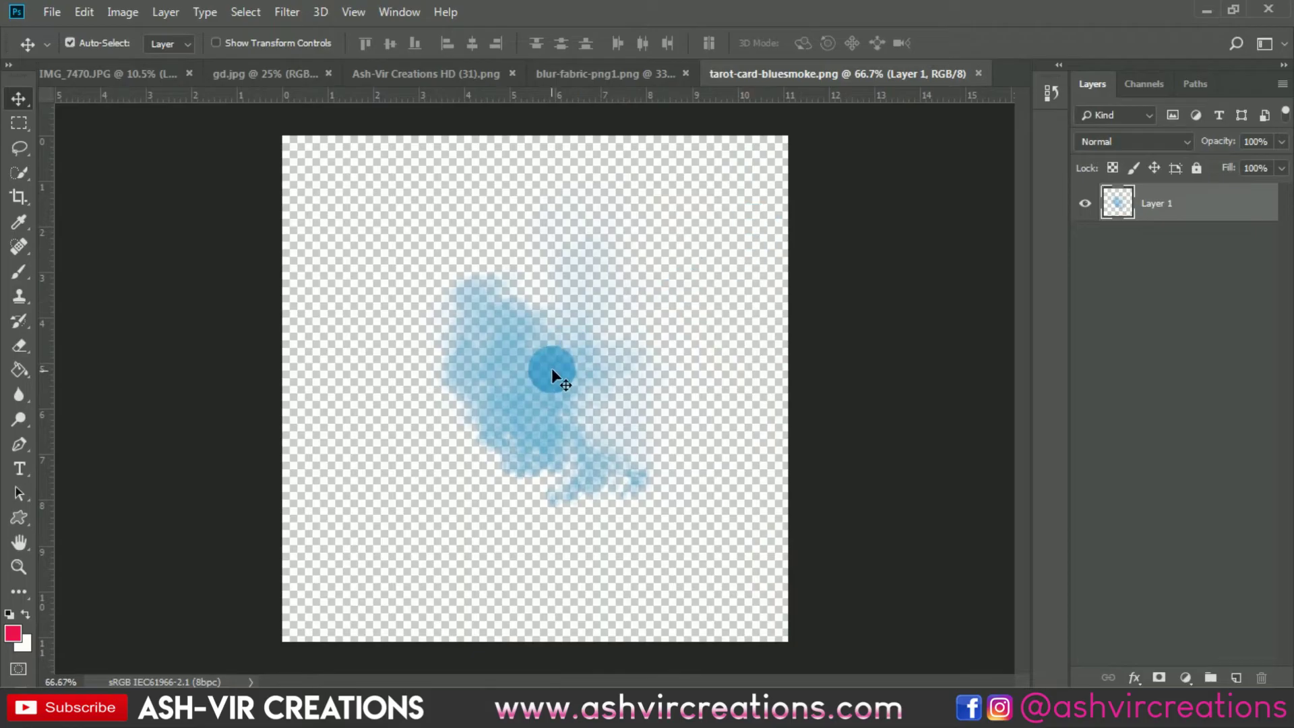
pyautogui.moveTo(548, 370); pyautogui.dragTo(625, 362)
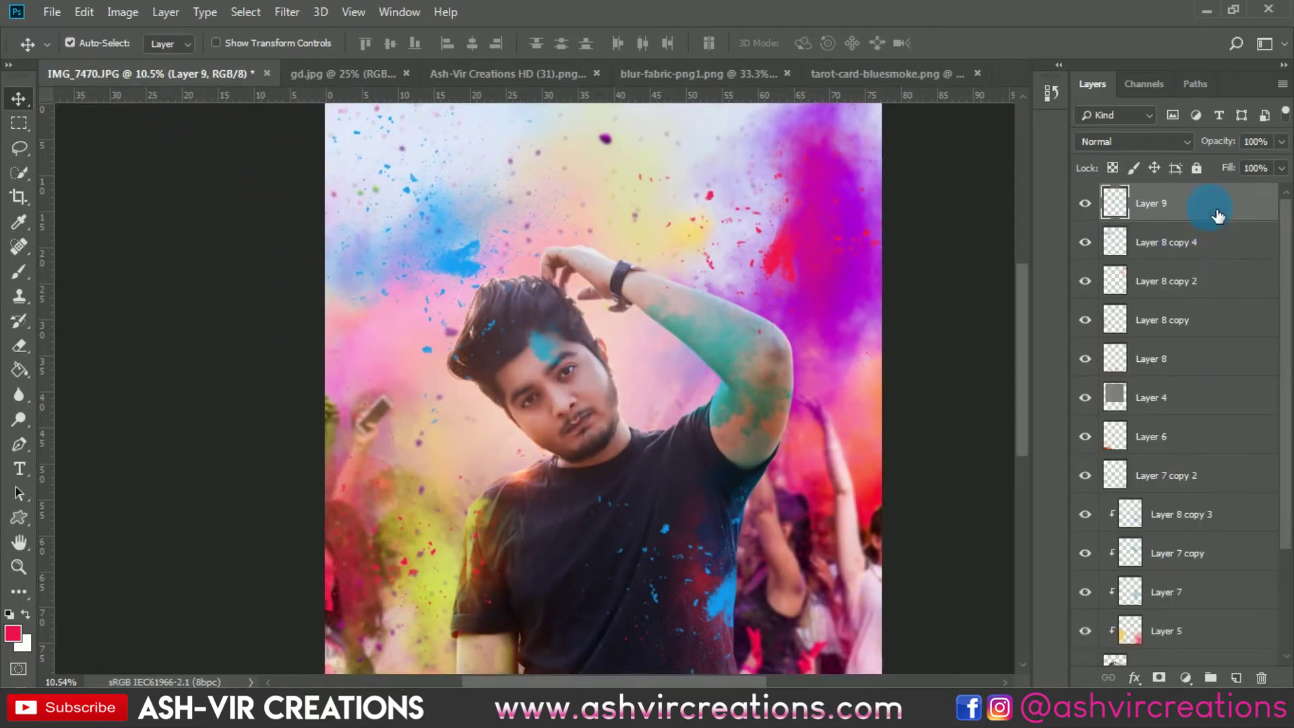
pyautogui.moveTo(1218, 216); pyautogui.dragTo(1213, 475)
pyautogui.rightClick(1212, 475)
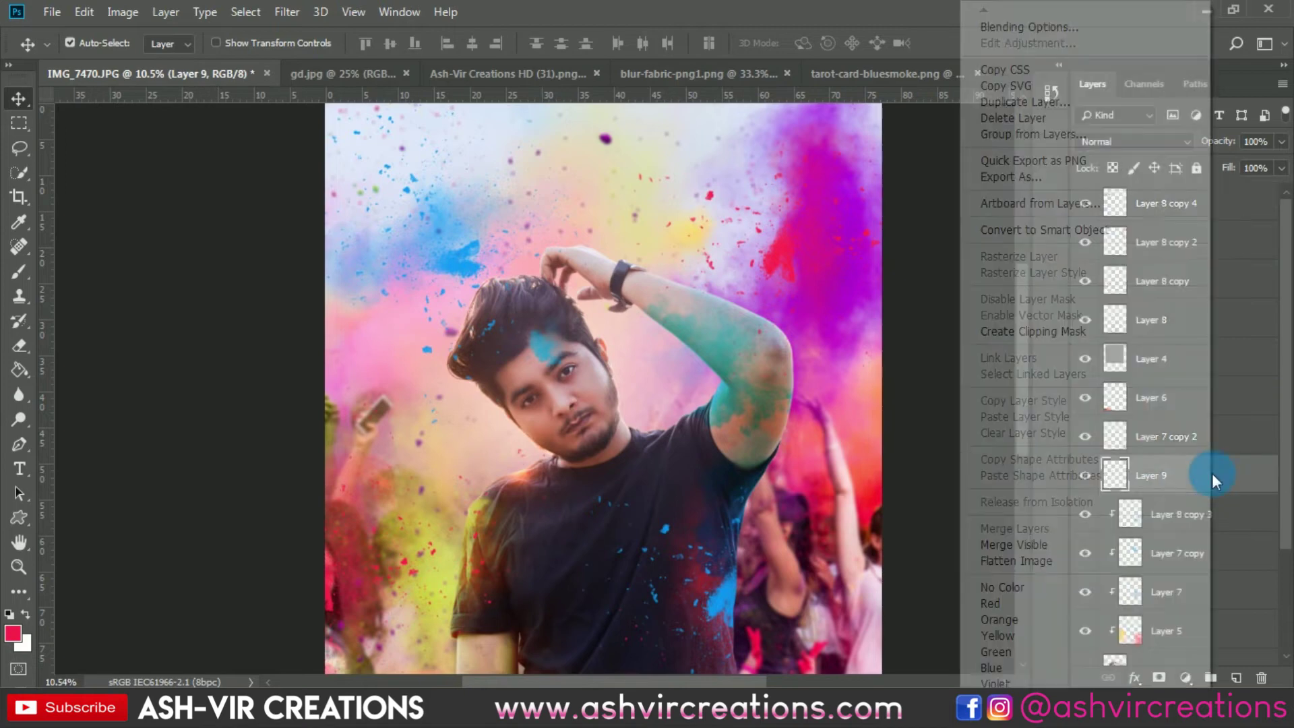
pyautogui.click(1013, 331)
# - Enlarge the blue smoke to about 131% and place it over the man's cheek below the visible ear
pyautogui.keyDown('ctrl'); pyautogui.click(565, 354); pyautogui.keyUp('ctrl')
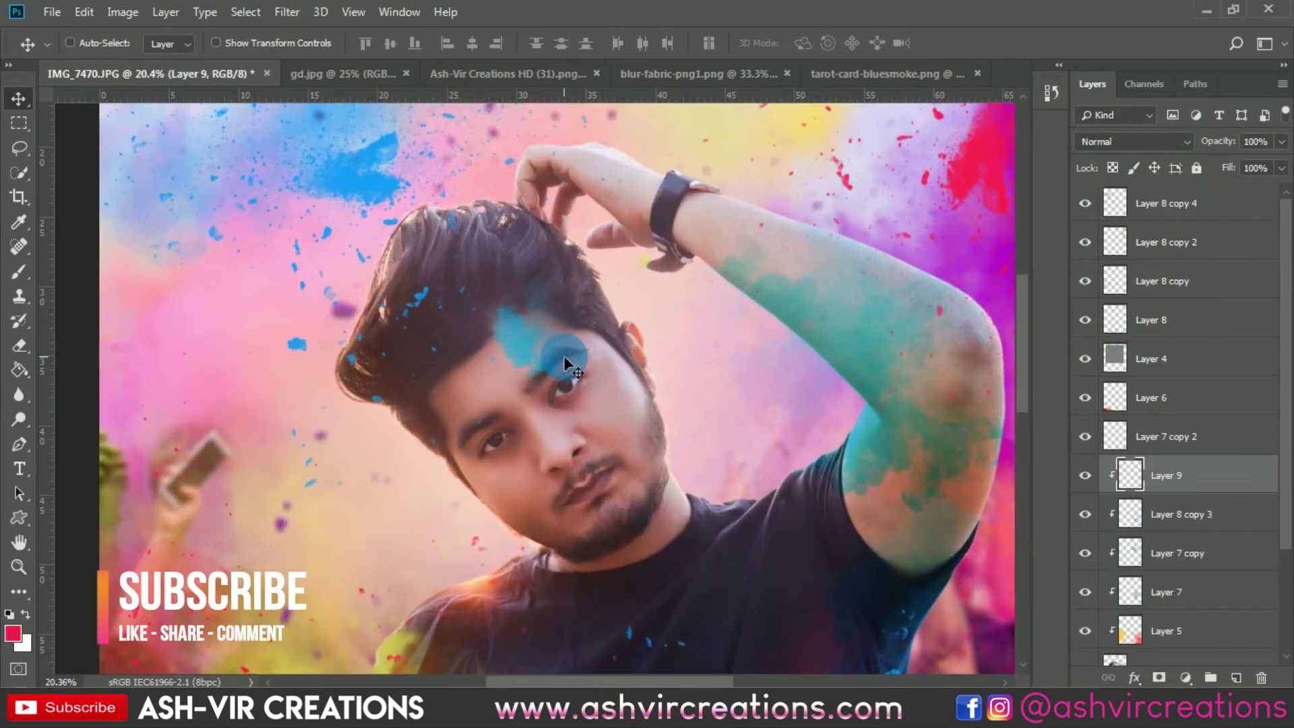
pyautogui.hotkey('ctrl', 't')
pyautogui.moveTo(560, 314); pyautogui.dragTo(674, 386)
pyautogui.moveTo(692, 471)
pyautogui.mouseDown()
pyautogui.moveTo(758, 532)
pyautogui.moveTo(694, 496)
pyautogui.moveTo(707, 492)
pyautogui.mouseUp()
# - Try the Darken blend mode on the smoke layer, set it to Overlay, and move the smoke onto the man's opposite cheek
pyautogui.click(1114, 138)
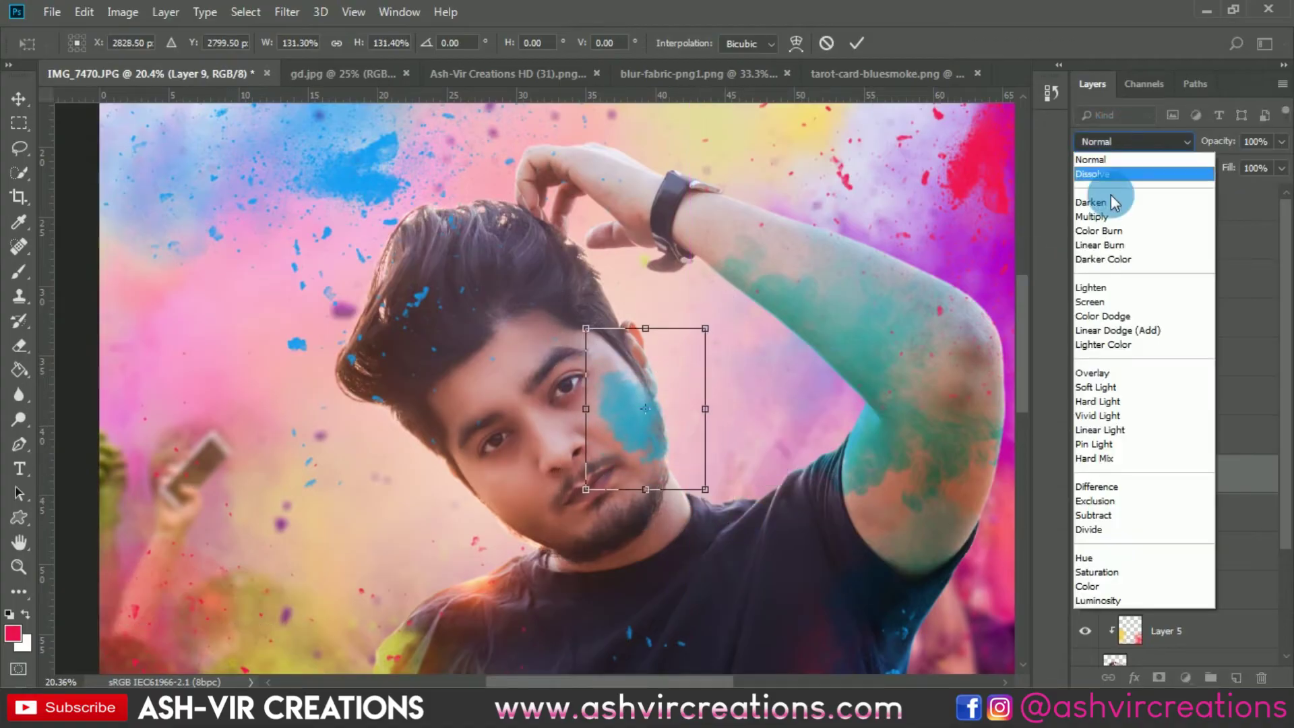
pyautogui.click(1107, 202)
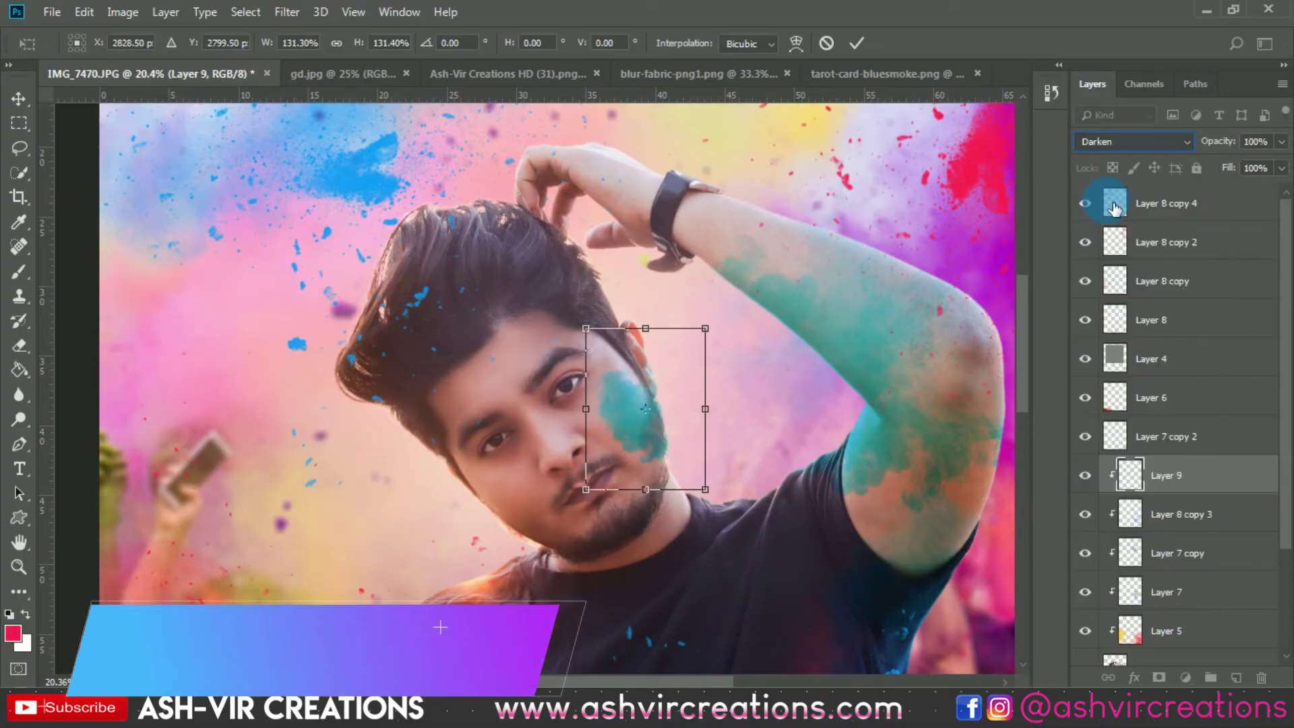
pyautogui.click(1120, 141)
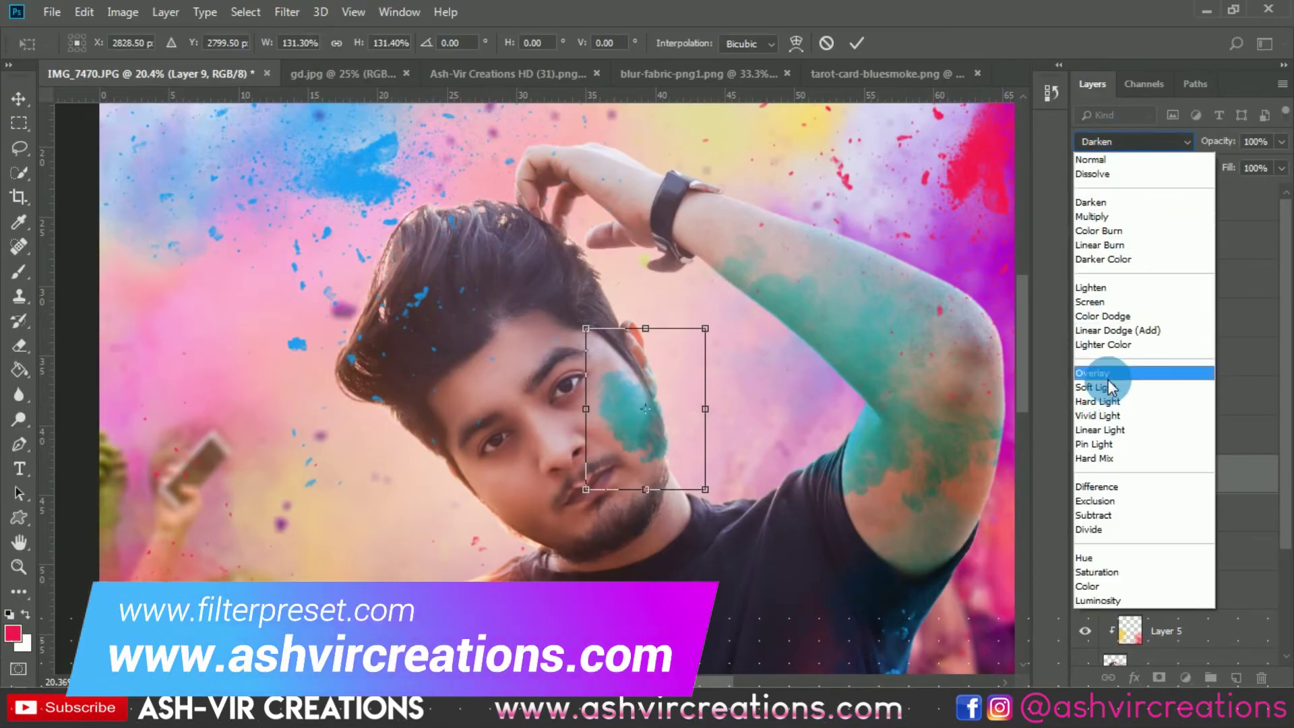
pyautogui.click(1108, 378)
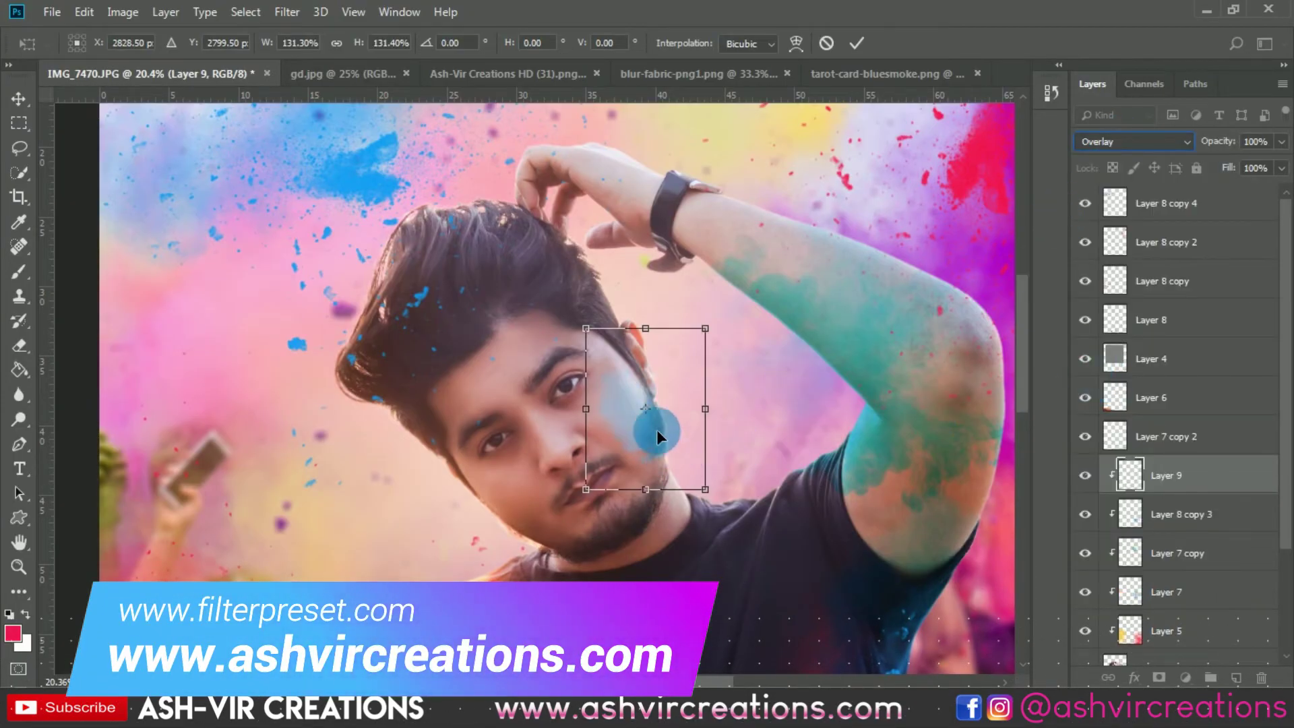
pyautogui.moveTo(656, 430)
pyautogui.mouseDown()
pyautogui.moveTo(516, 552)
pyautogui.moveTo(533, 528)
pyautogui.mouseUp()
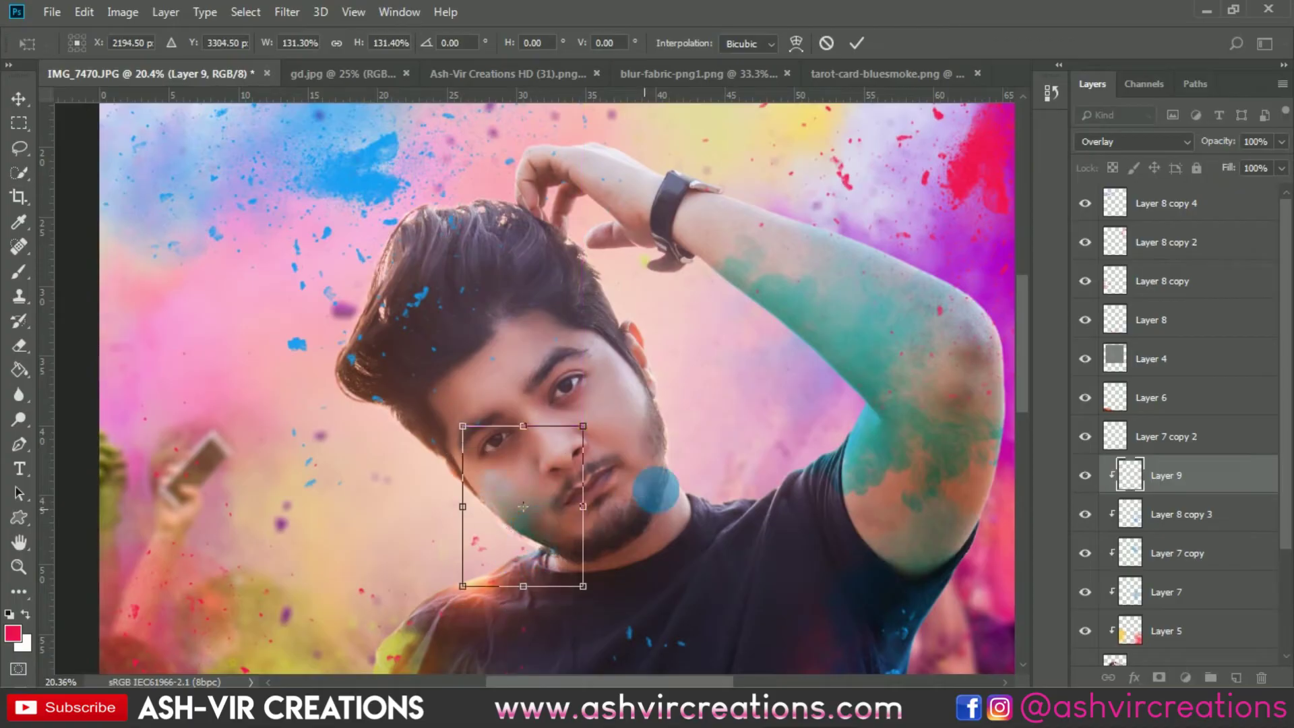
pyautogui.press('Return')
# - Rotate the blue smoke on Layer 9 to -12.84°, scale it to 124.81%, and place it across the man's jaw and shirt collar
pyautogui.scroll(5, 564, 472)
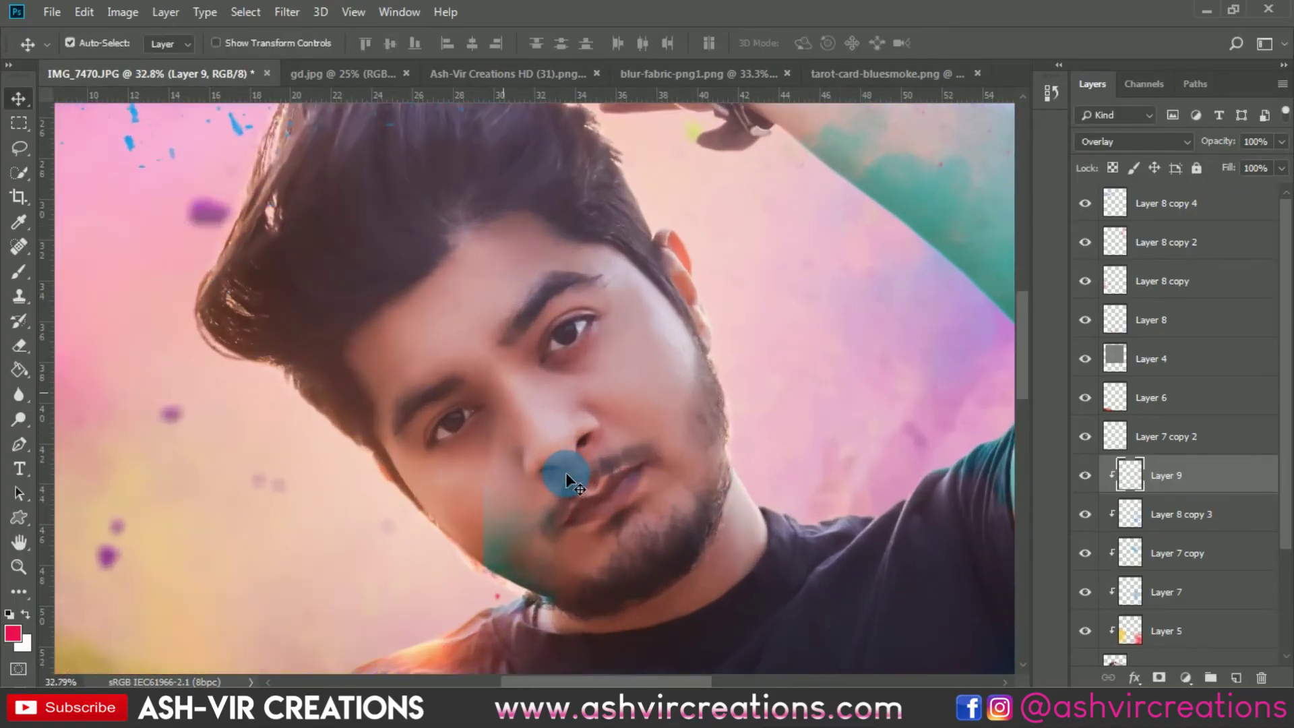
pyautogui.hotkey('ctrl', 't')
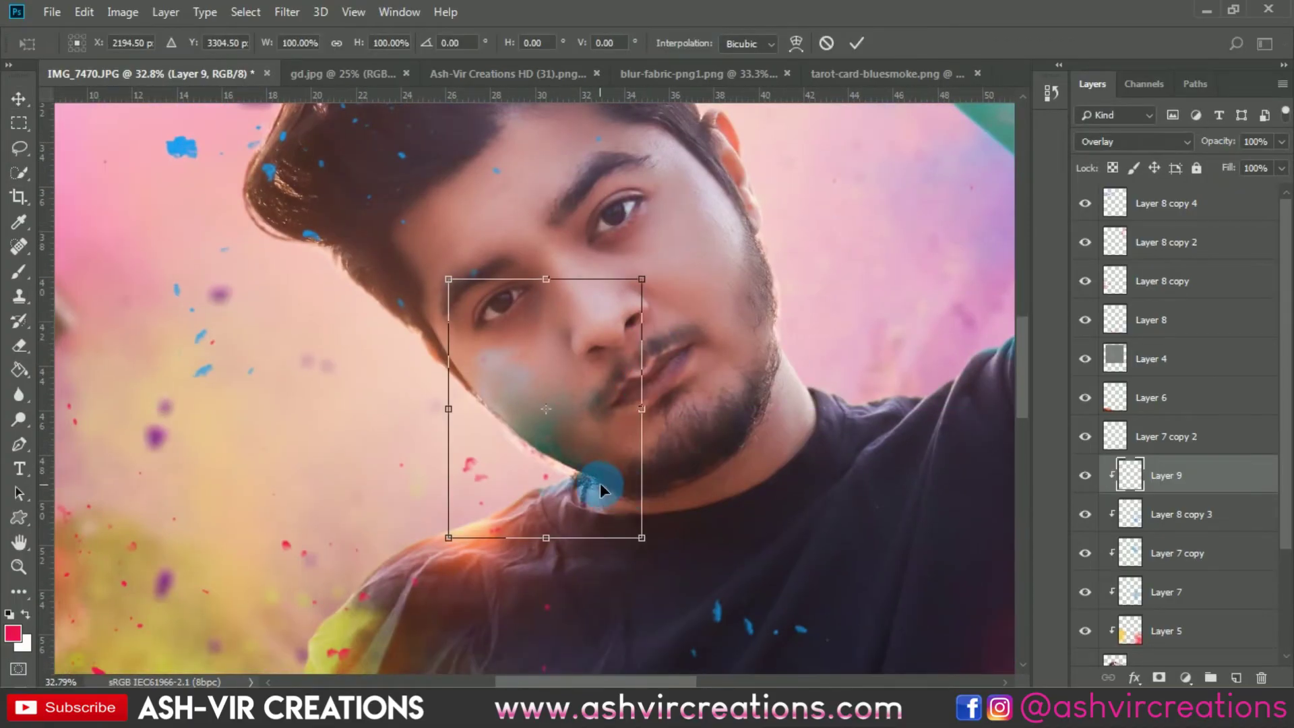
pyautogui.moveTo(600, 483)
pyautogui.mouseDown()
pyautogui.moveTo(630, 457)
pyautogui.moveTo(633, 486)
pyautogui.moveTo(649, 493)
pyautogui.mouseUp()
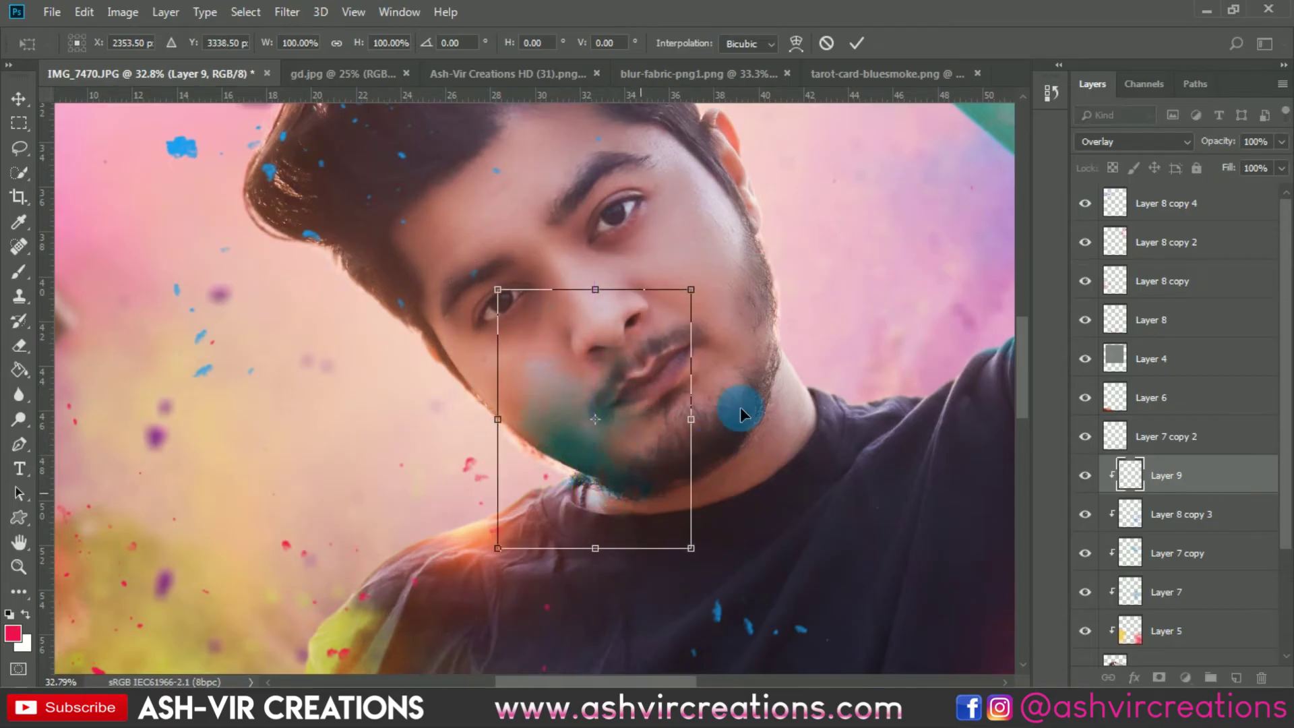
pyautogui.moveTo(470, 273); pyautogui.dragTo(439, 305)
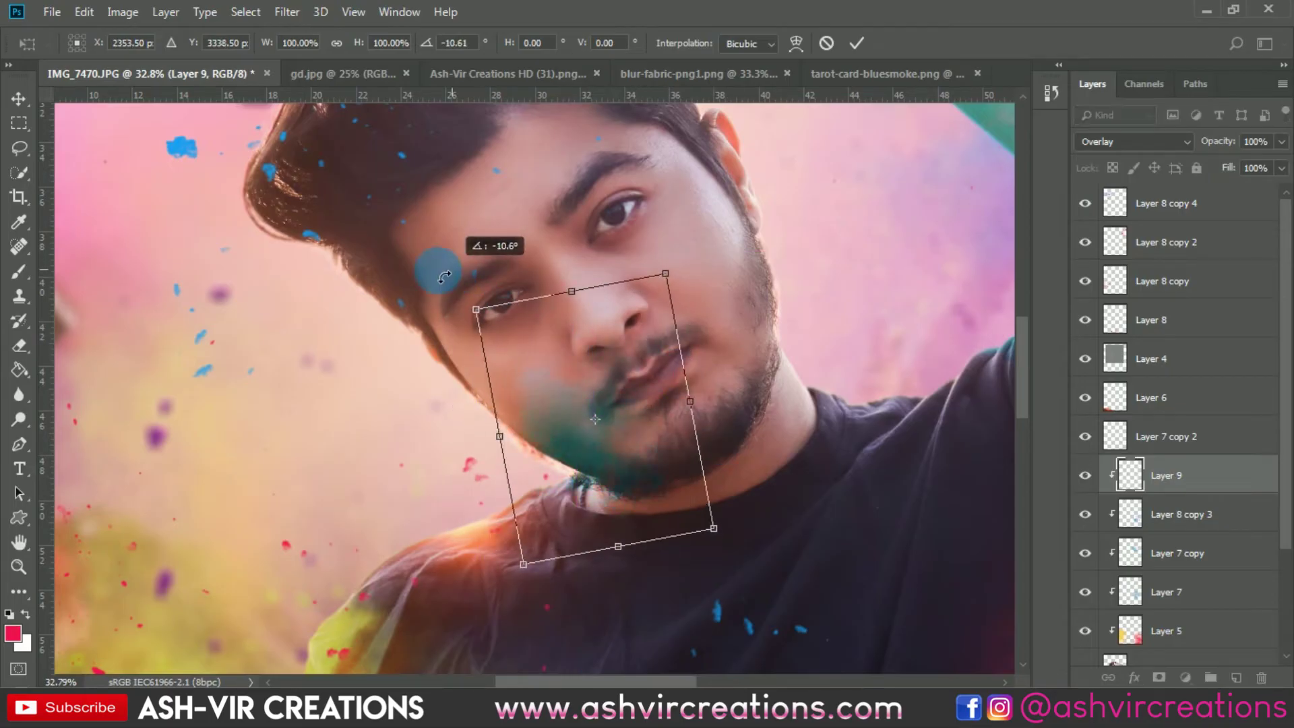
pyautogui.moveTo(731, 536); pyautogui.dragTo(723, 490)
pyautogui.moveTo(843, 405); pyautogui.dragTo(837, 448)
pyautogui.moveTo(664, 458); pyautogui.dragTo(634, 482)
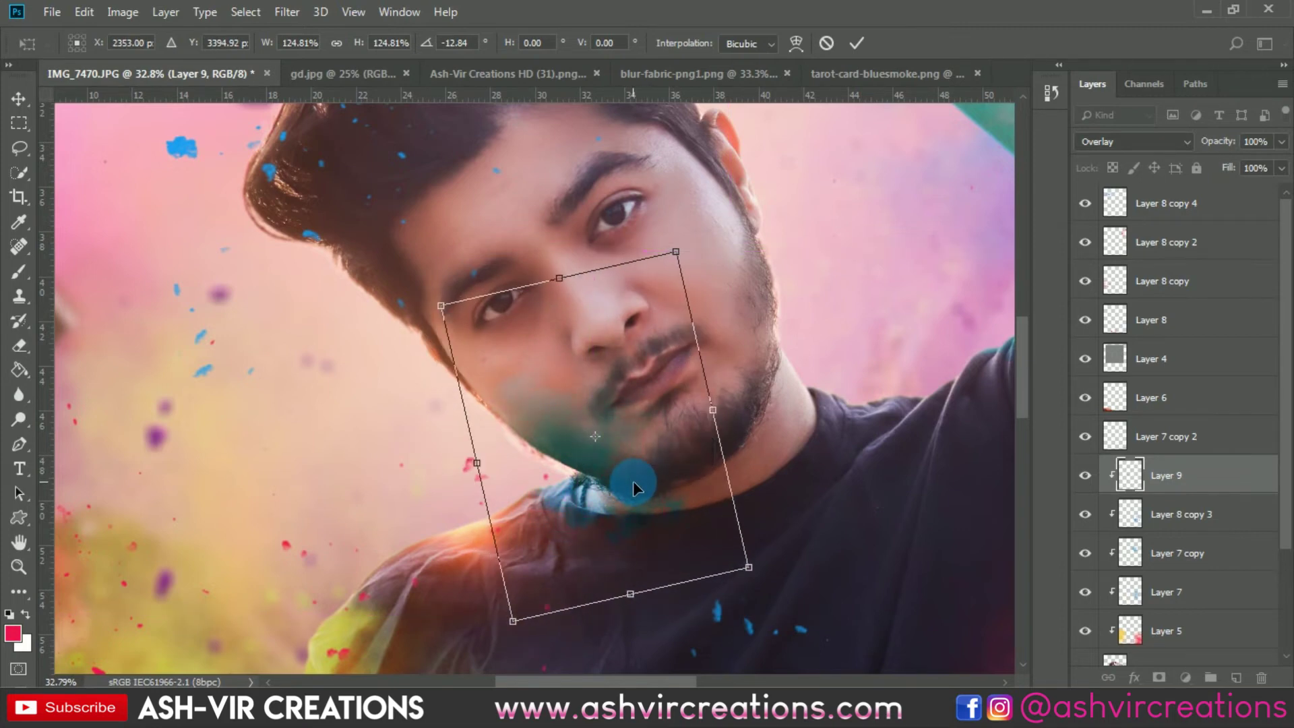
pyautogui.press('Return')
pyautogui.keyDown('alt'); pyautogui.scroll(-5, 634, 482); pyautogui.keyUp('alt')
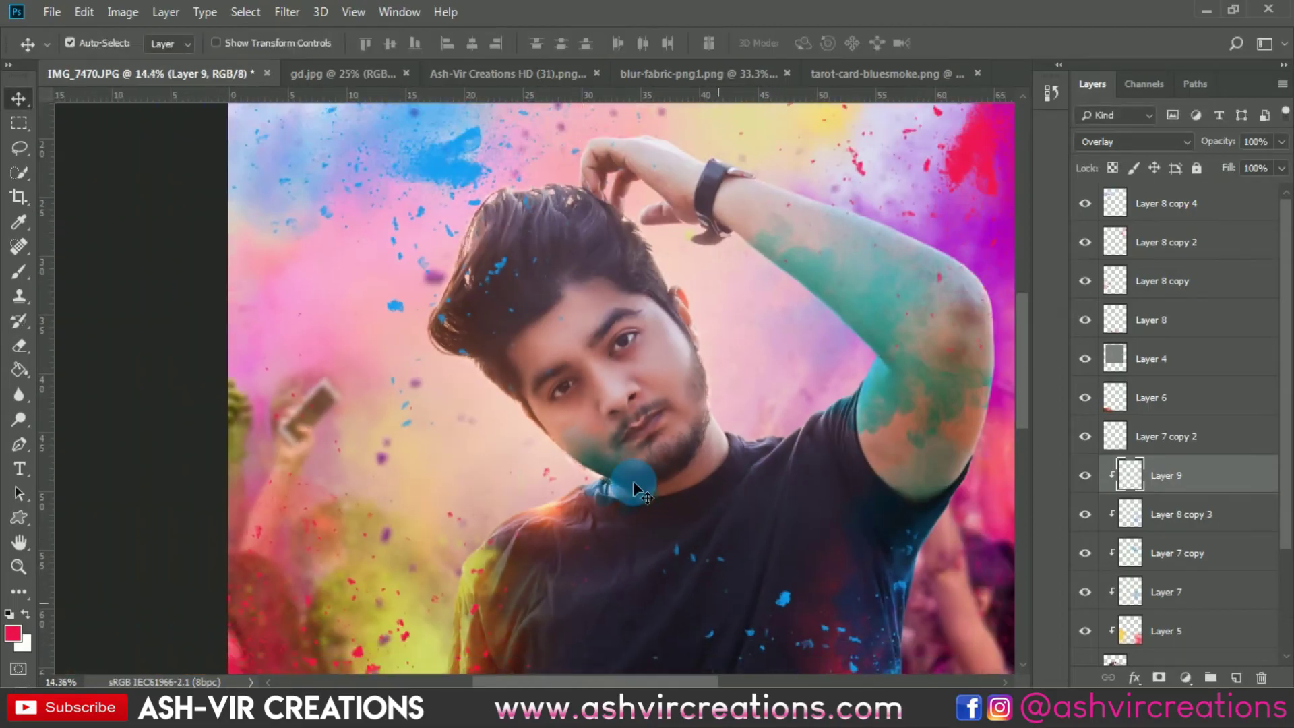
pyautogui.keyDown('alt'); pyautogui.scroll(-1, 630, 476); pyautogui.keyUp('alt')
pyautogui.keyDown('alt'); pyautogui.scroll(2, 647, 472); pyautogui.keyUp('alt')
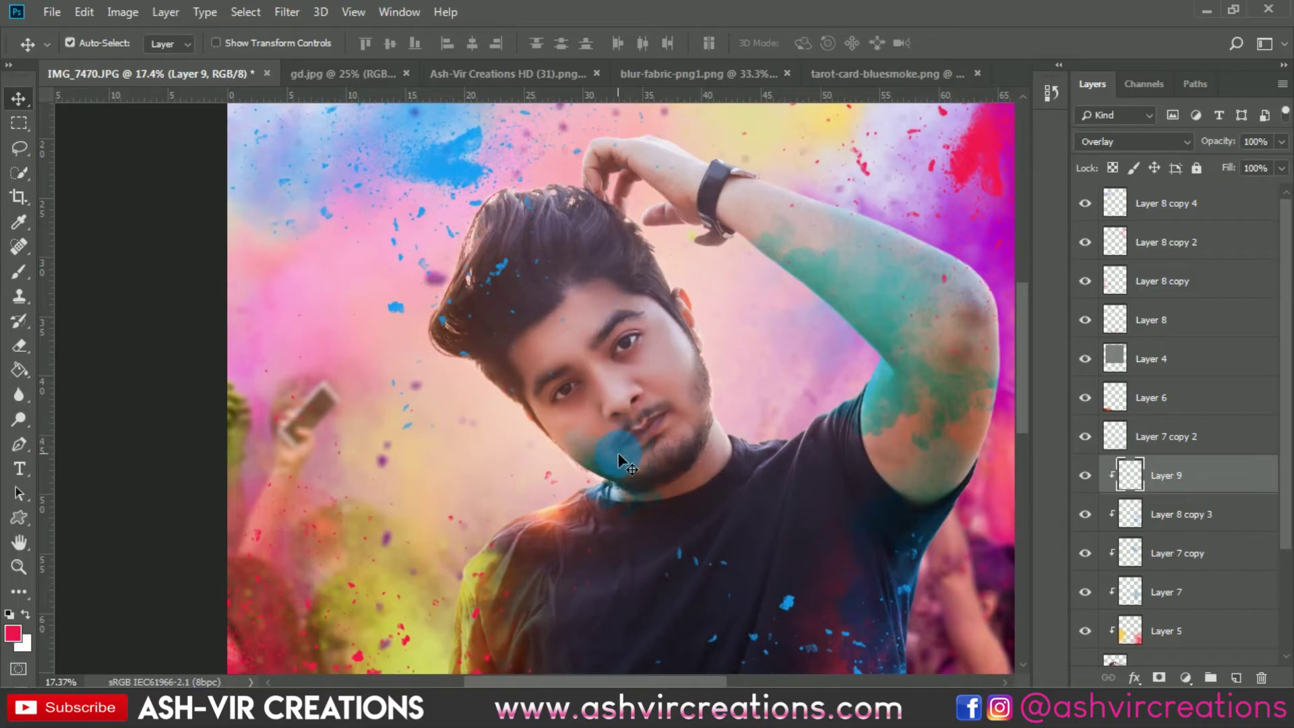
pyautogui.scroll(-3, 756, 506)
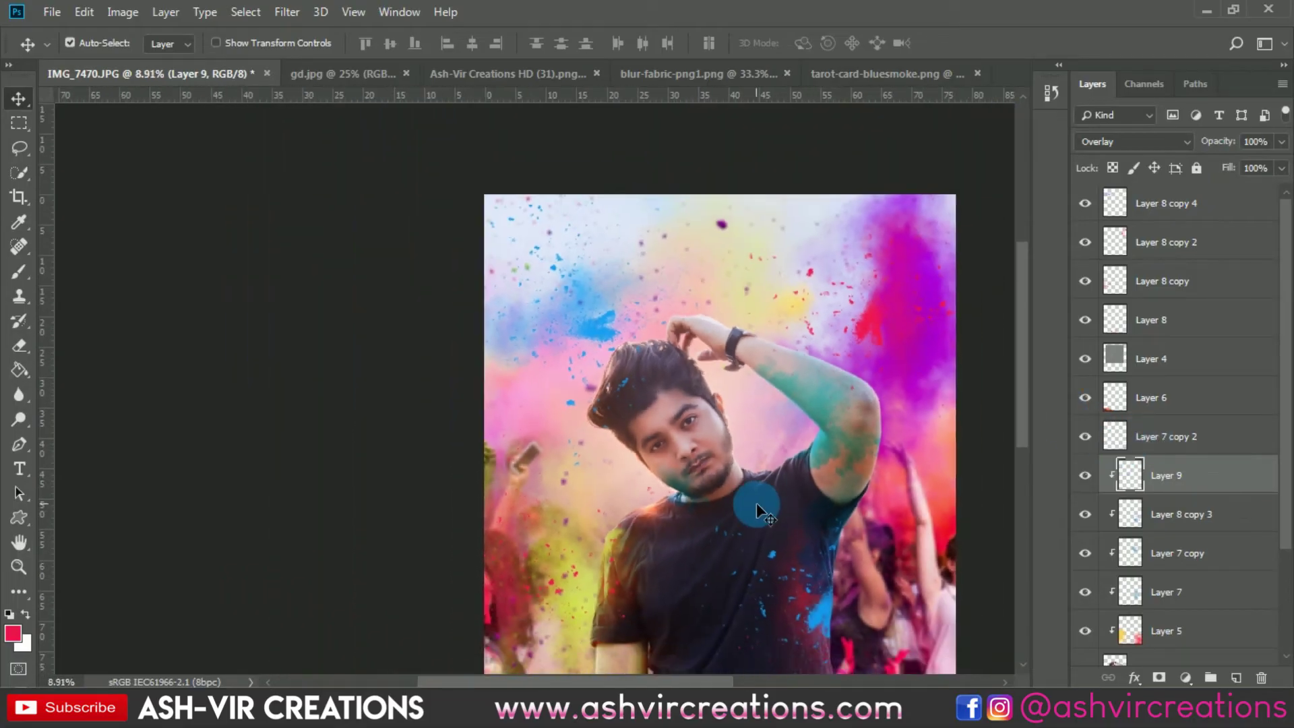
pyautogui.moveTo(796, 410); pyautogui.dragTo(761, 335)
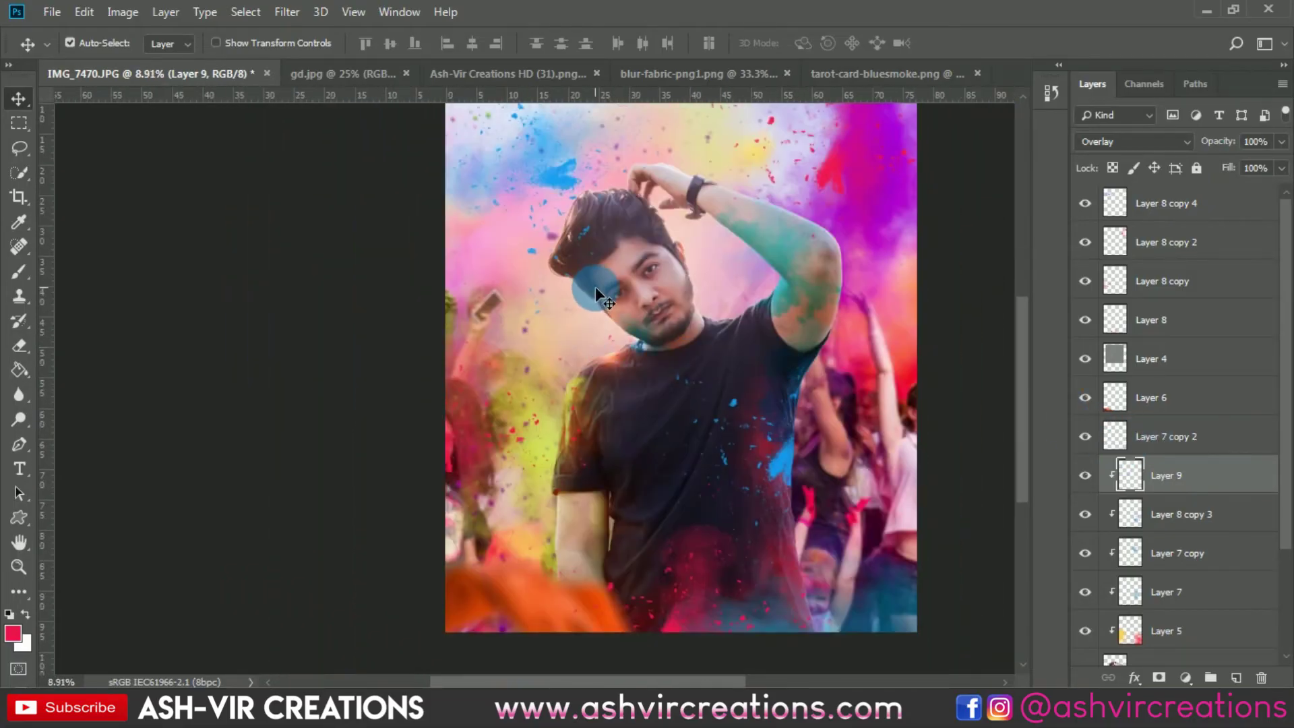
# - Duplicate Layer 9 within IMG_7470.JPG under the name Layer 9 copy
pyautogui.scroll(3, 596, 286)
pyautogui.rightClick(1176, 472)
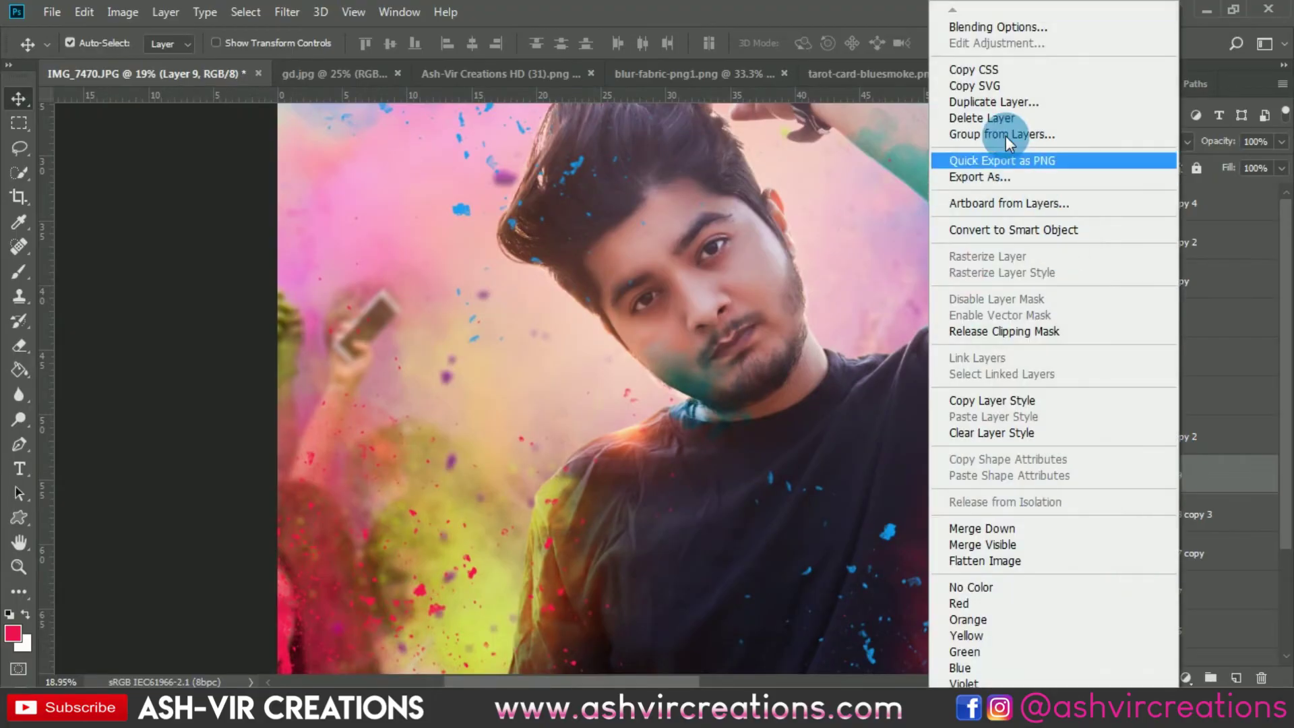
pyautogui.click(995, 107)
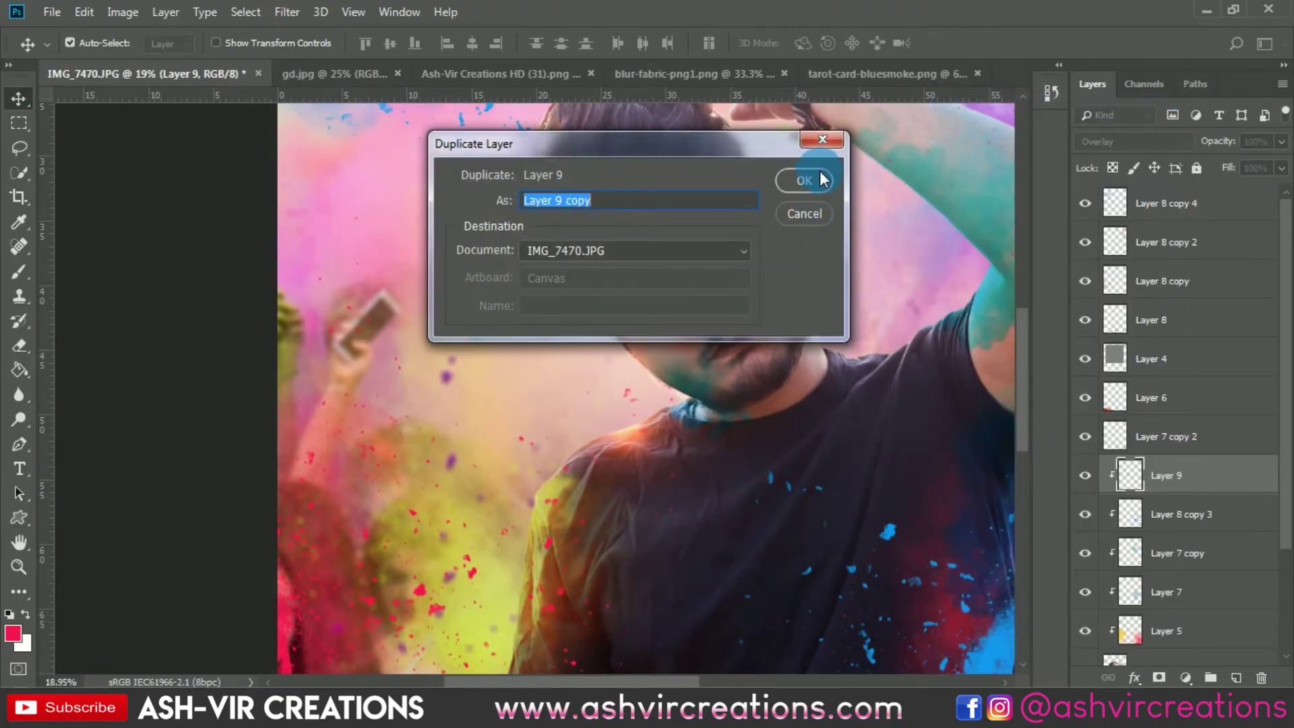
pyautogui.click(804, 180)
# - Move the duplicated smoke onto the man's cheek below the visible ear and rotate it to 35.84°
pyautogui.hotkey('ctrl', 't')
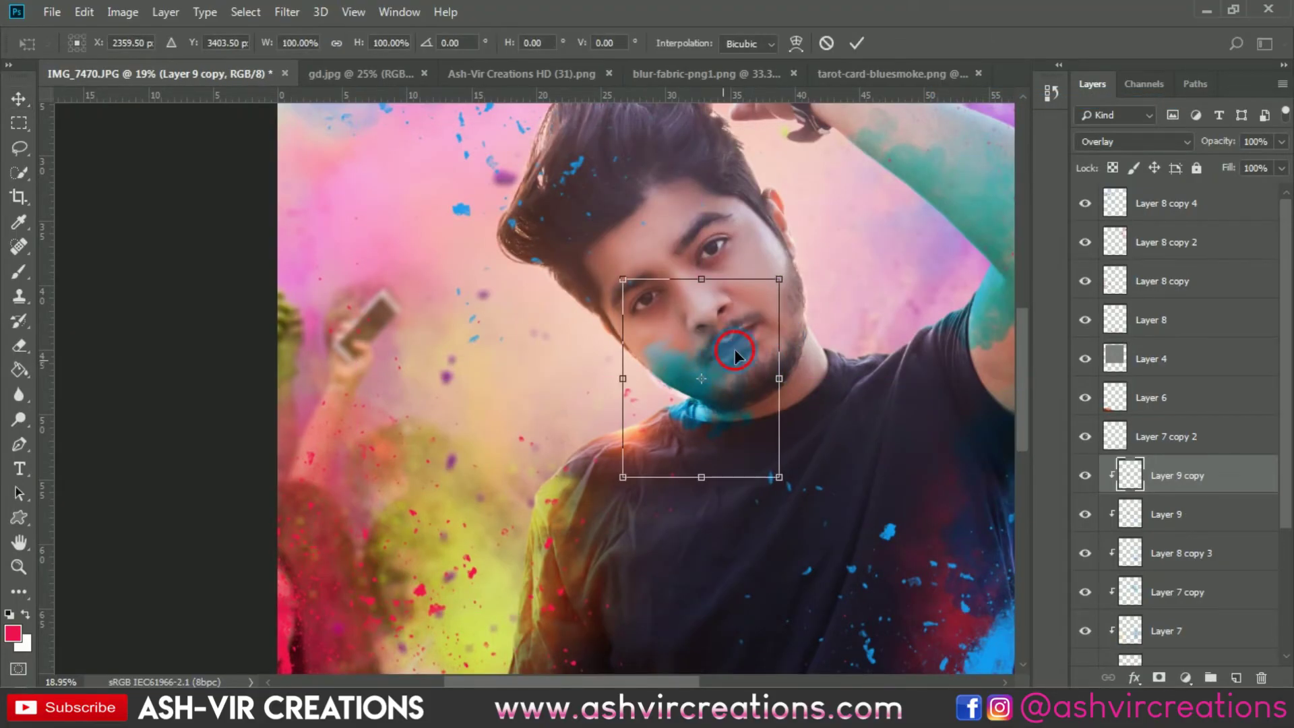
pyautogui.moveTo(735, 355); pyautogui.dragTo(841, 255)
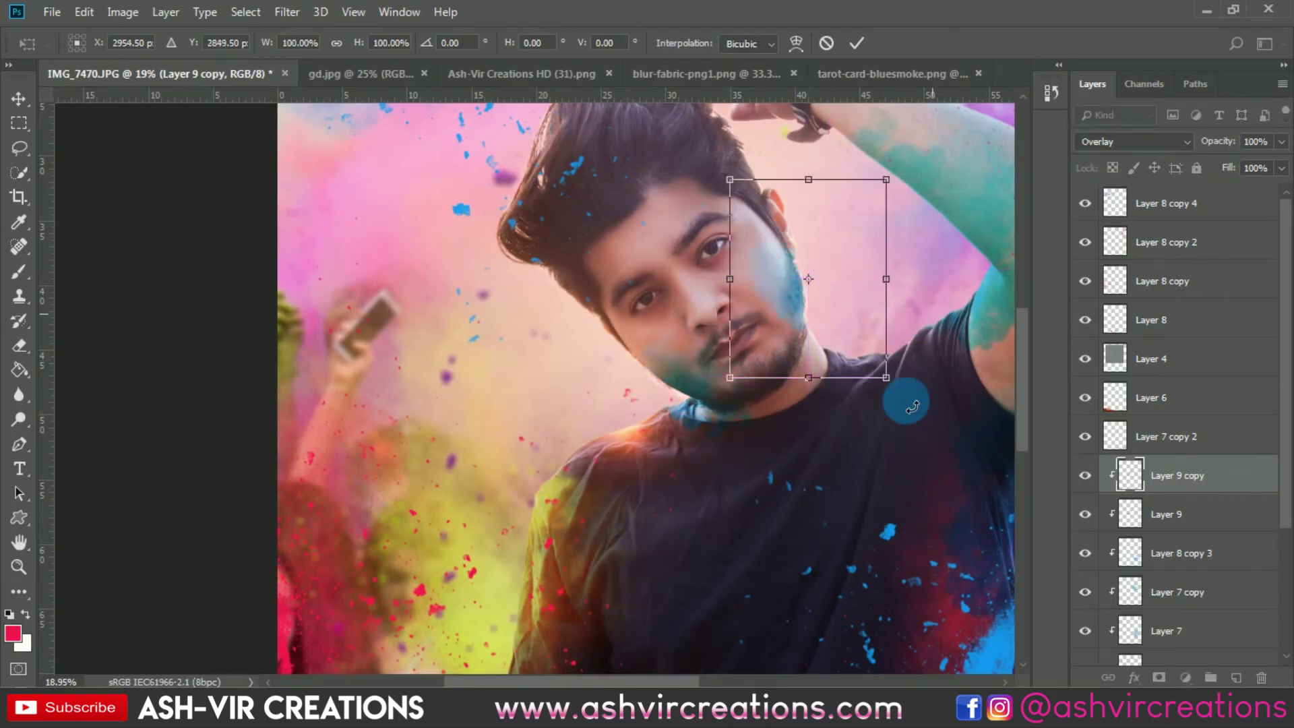
pyautogui.moveTo(913, 406); pyautogui.dragTo(904, 393)
pyautogui.moveTo(855, 283); pyautogui.dragTo(836, 267)
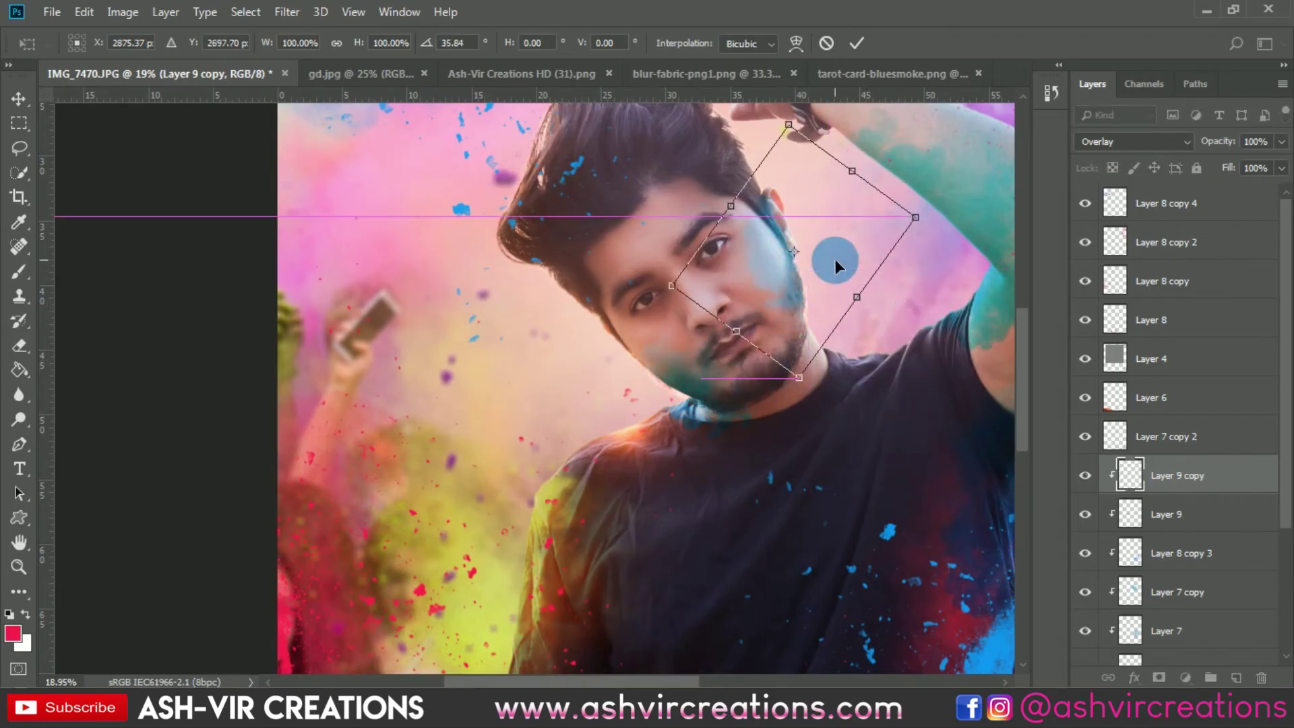
pyautogui.press('Return')
# - Recolour the smoke on Layer 9 copy to purple with Hue/Saturation, setting the hue to +82
pyautogui.scroll(3, 763, 244)
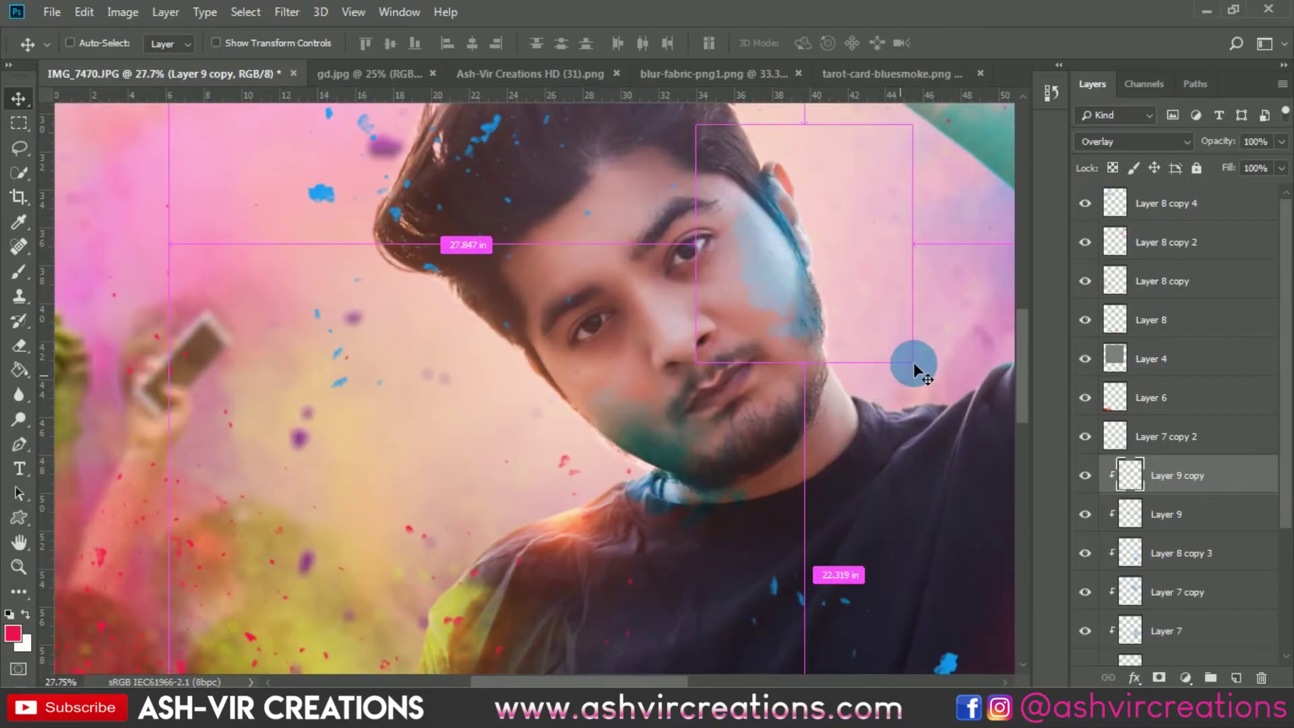
pyautogui.hotkey('ctrl', 'u')
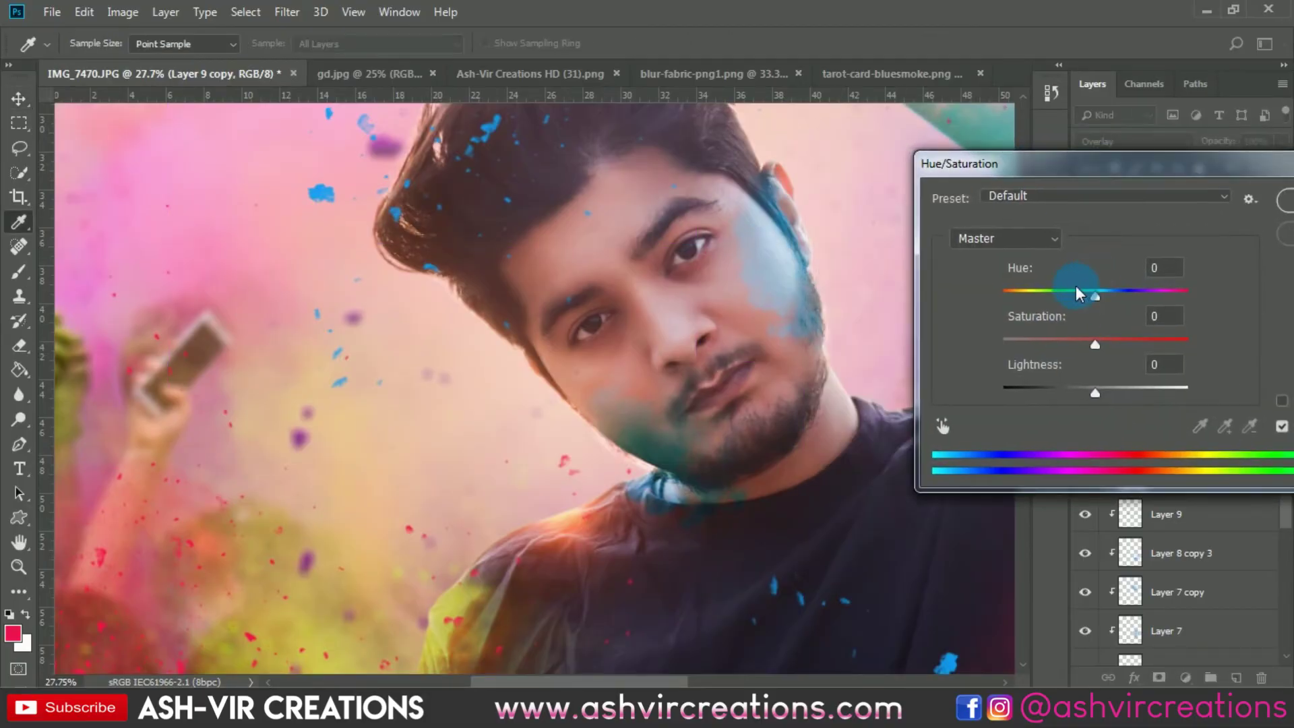
pyautogui.moveTo(1076, 290)
pyautogui.mouseDown()
pyautogui.moveTo(995, 285)
pyautogui.moveTo(1186, 301)
pyautogui.moveTo(1151, 303)
pyautogui.mouseUp()
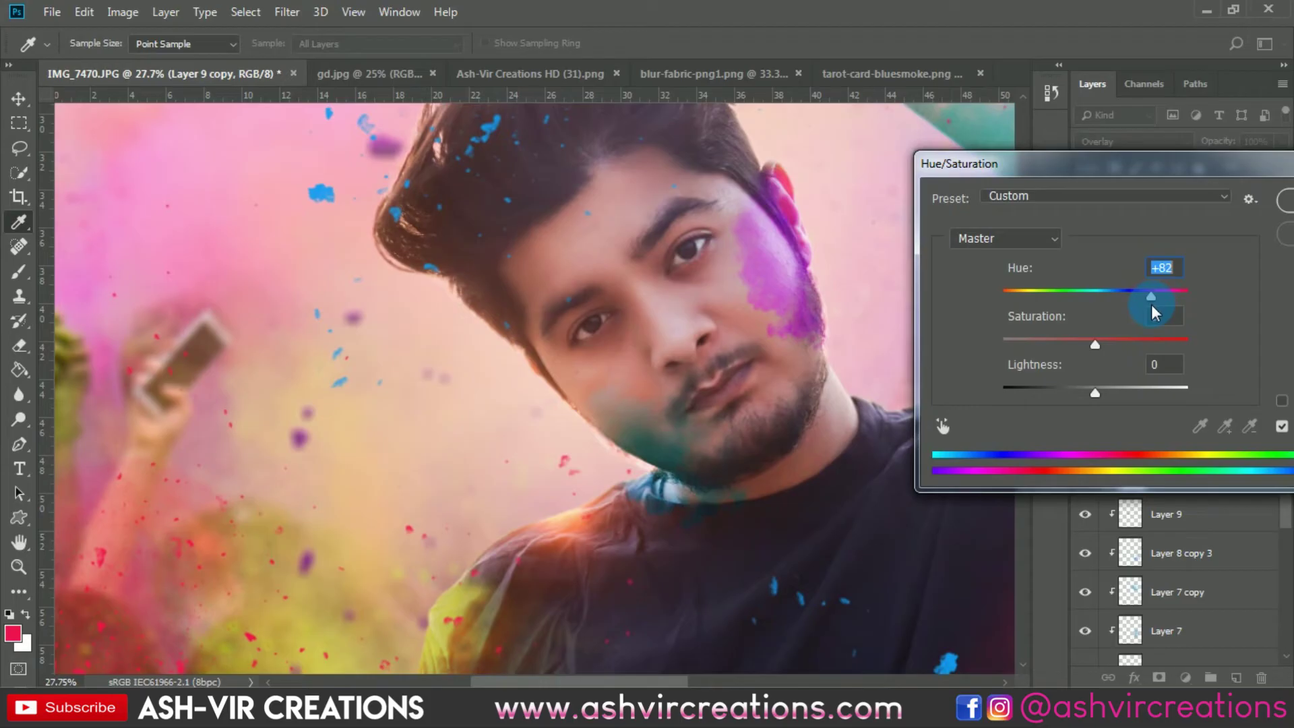
pyautogui.click(1282, 202)
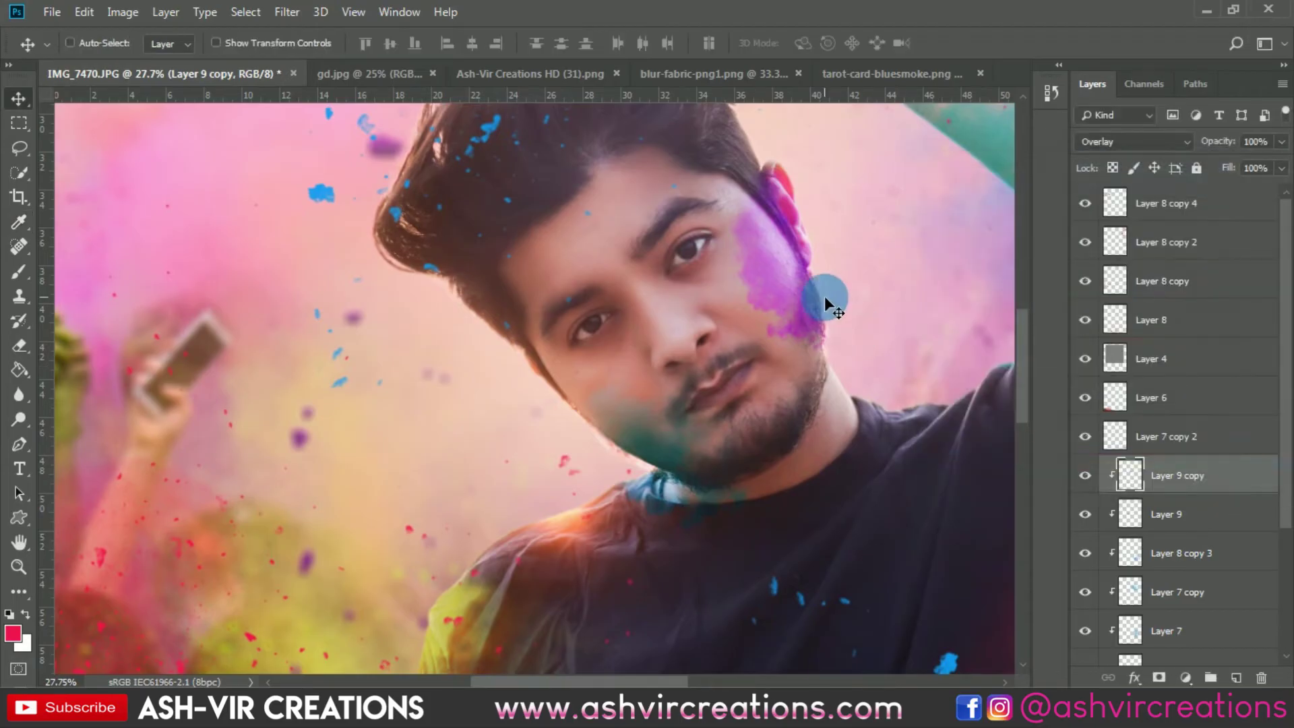
# - Transform the purple smoke on Layer 9 copy to 139.97° rotation and 110.35% scale, placing it along the man's cheek and jaw below the visible ear
pyautogui.hotkey('ctrl', 't')
pyautogui.moveTo(829, 313)
pyautogui.mouseDown()
pyautogui.moveTo(892, 391)
pyautogui.moveTo(884, 377)
pyautogui.mouseUp()
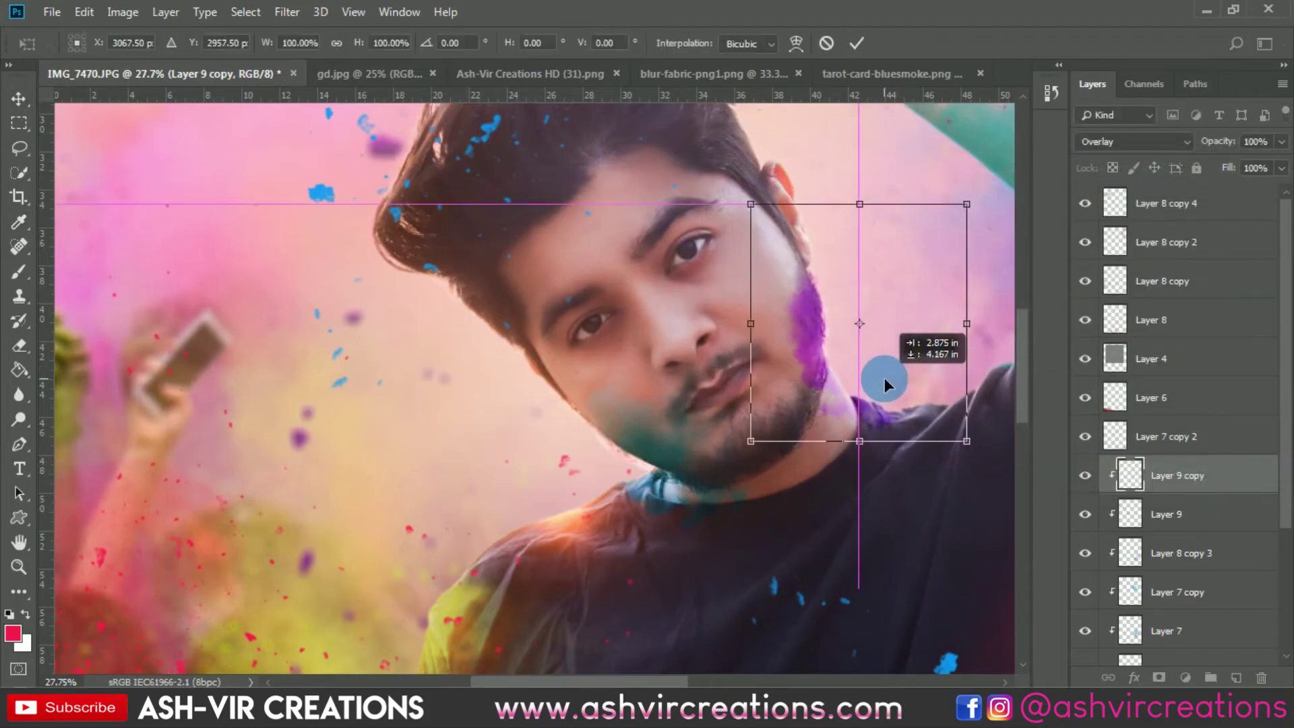
pyautogui.moveTo(916, 458); pyautogui.dragTo(674, 283)
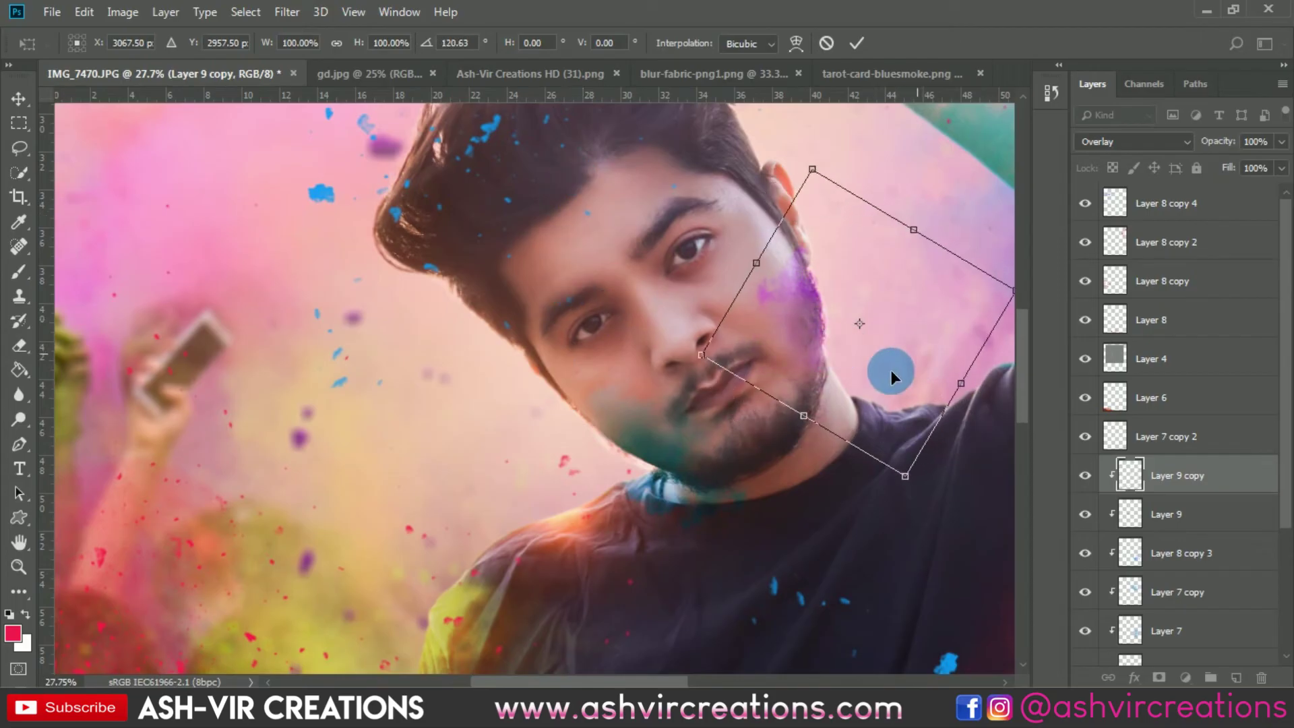
pyautogui.moveTo(891, 370); pyautogui.dragTo(873, 345)
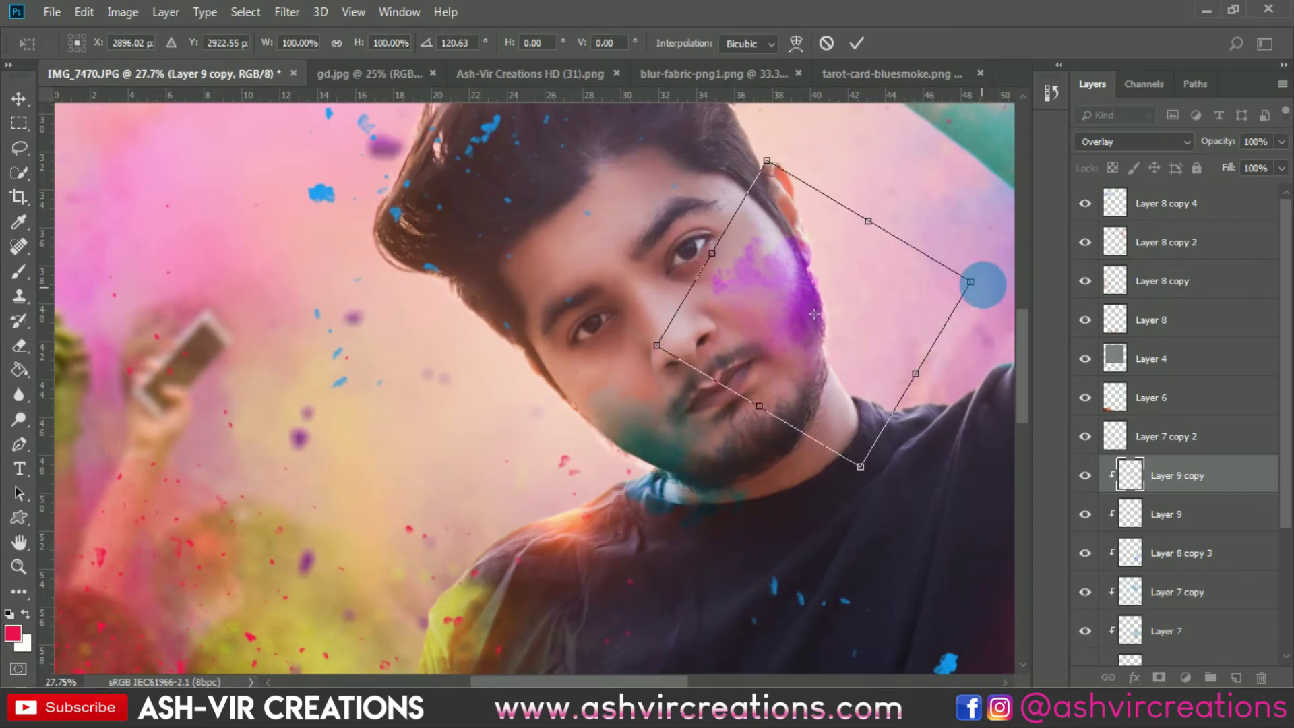
pyautogui.moveTo(971, 282)
pyautogui.mouseDown()
pyautogui.moveTo(953, 277)
pyautogui.moveTo(952, 288)
pyautogui.moveTo(993, 289)
pyautogui.mouseUp()
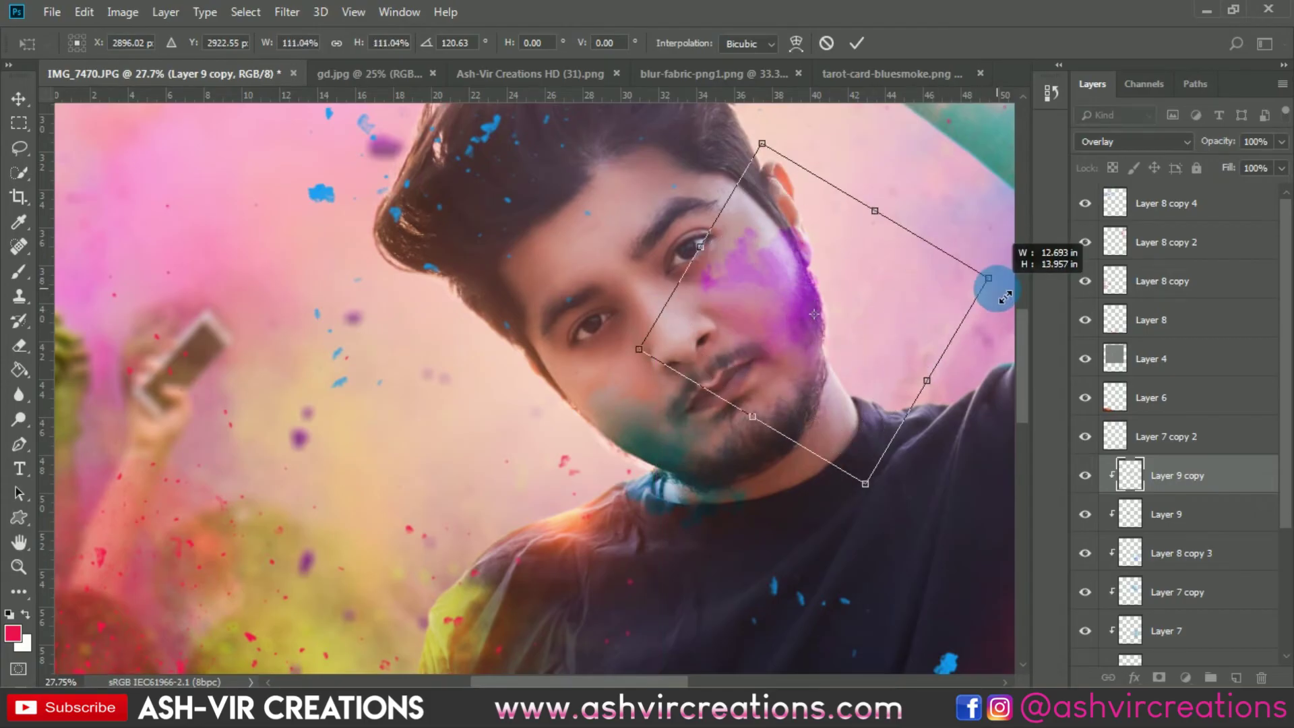
pyautogui.moveTo(894, 288); pyautogui.dragTo(914, 310)
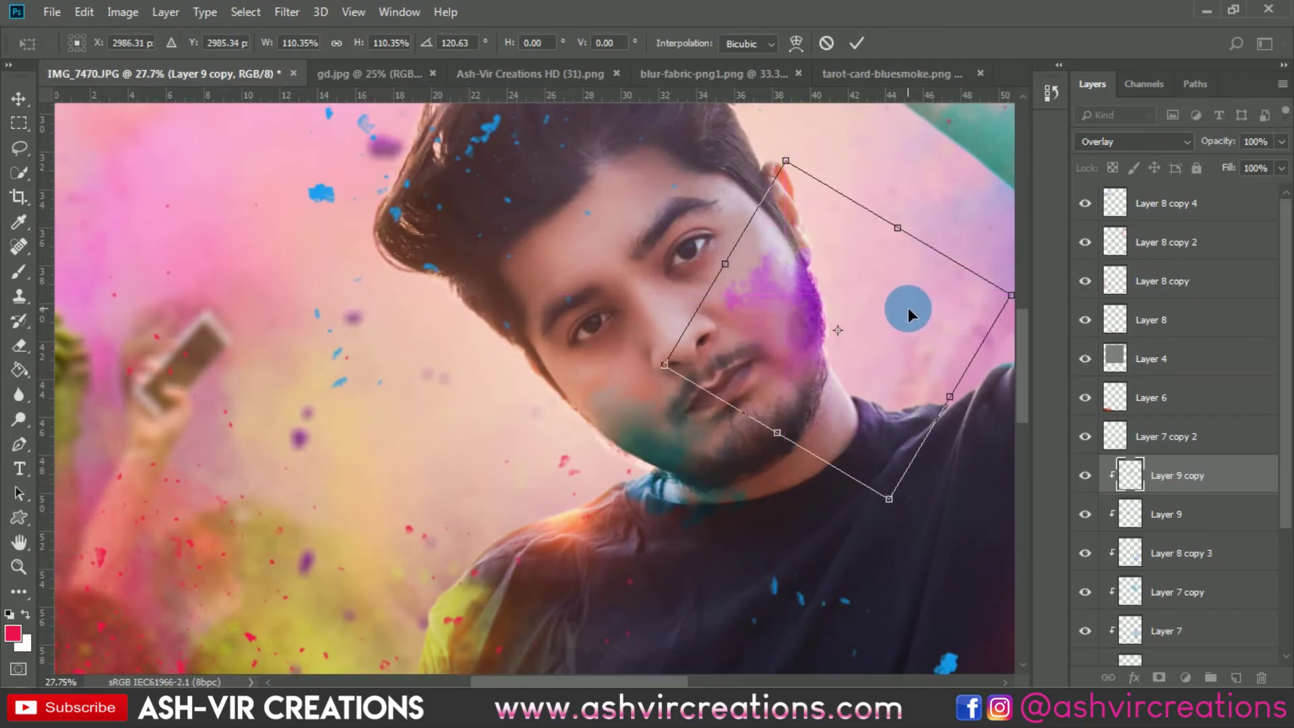
pyautogui.moveTo(982, 202); pyautogui.dragTo(991, 260)
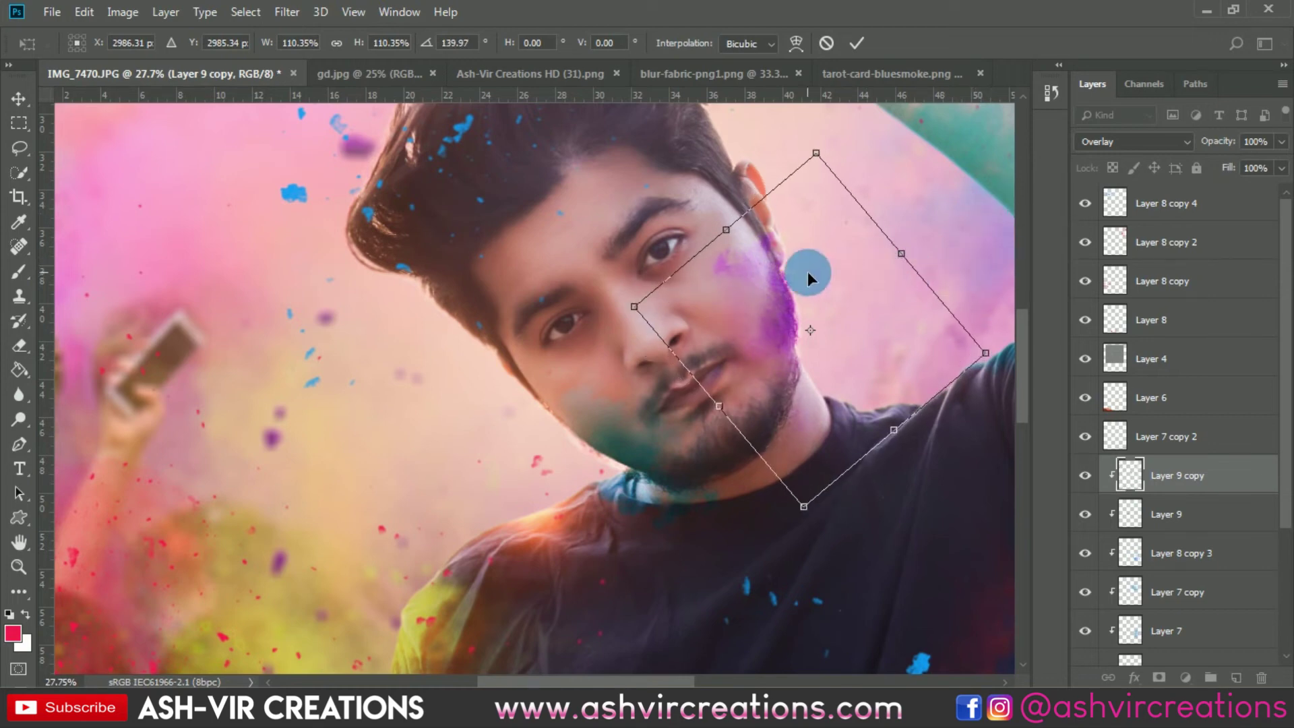
pyautogui.moveTo(805, 275); pyautogui.dragTo(815, 285)
pyautogui.press('Return')
# - Examine the purple and teal smoke on the man's face up close and against the whole composite
pyautogui.scroll(-5, 816, 285)
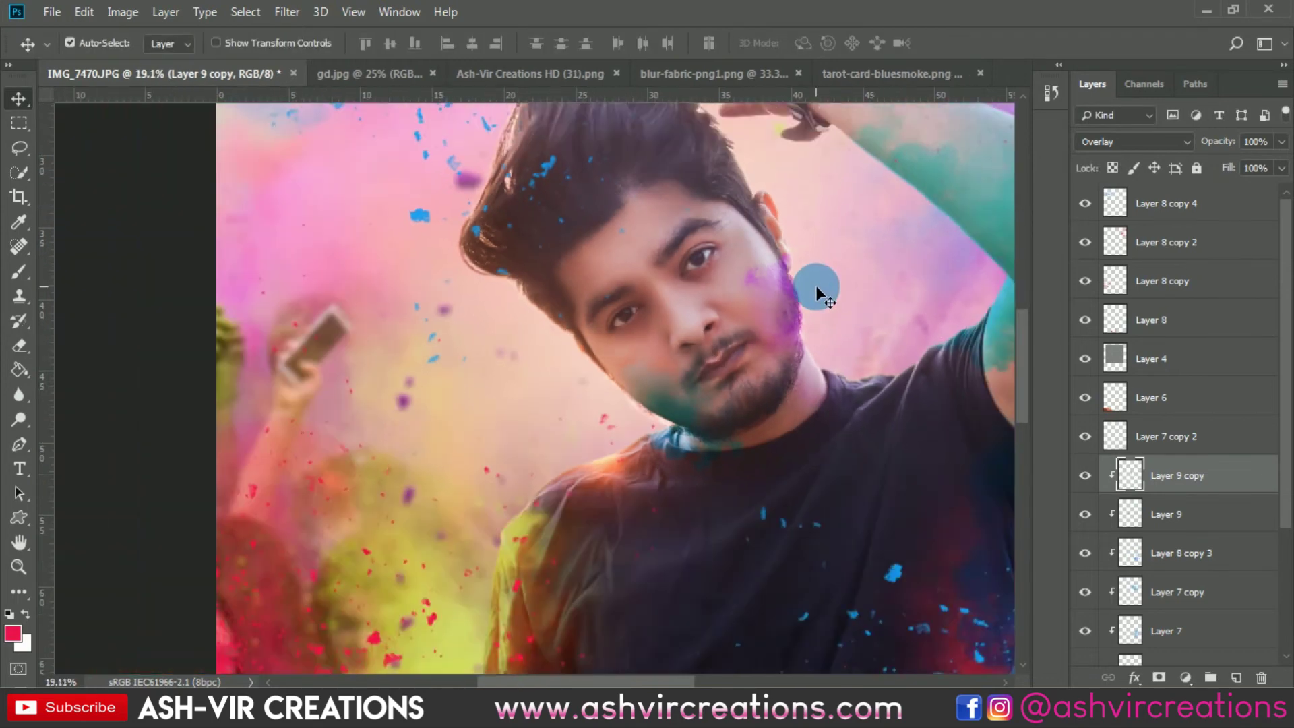
pyautogui.scroll(-4, 815, 285)
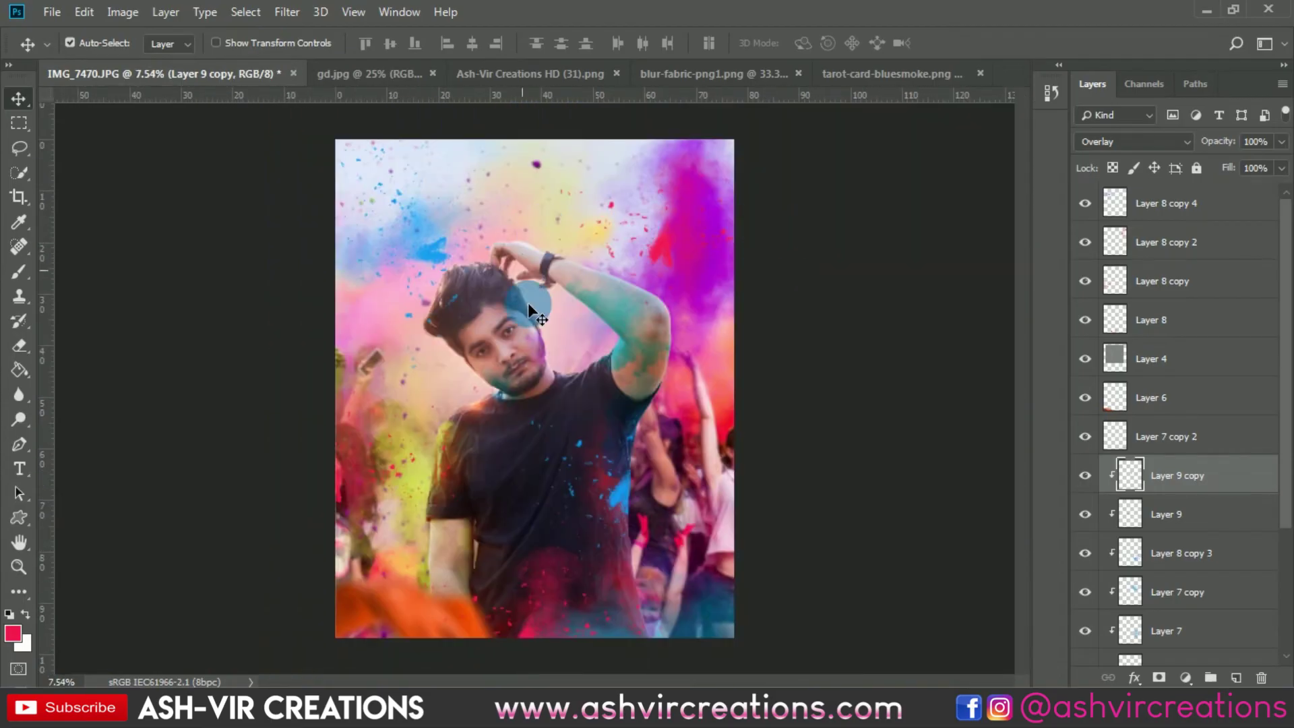
pyautogui.scroll(2, 486, 360)
pyautogui.scroll(5, 485, 359)
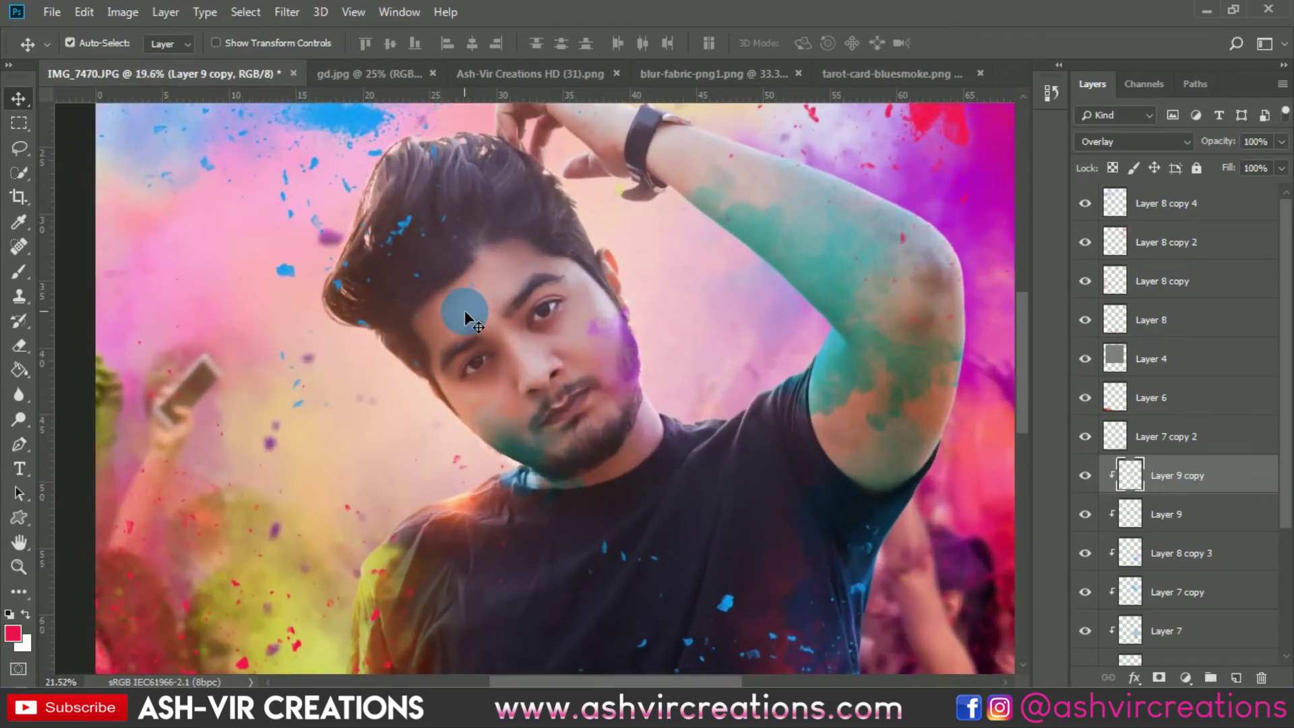
pyautogui.scroll(-2, 535, 446)
pyautogui.scroll(-4, 536, 442)
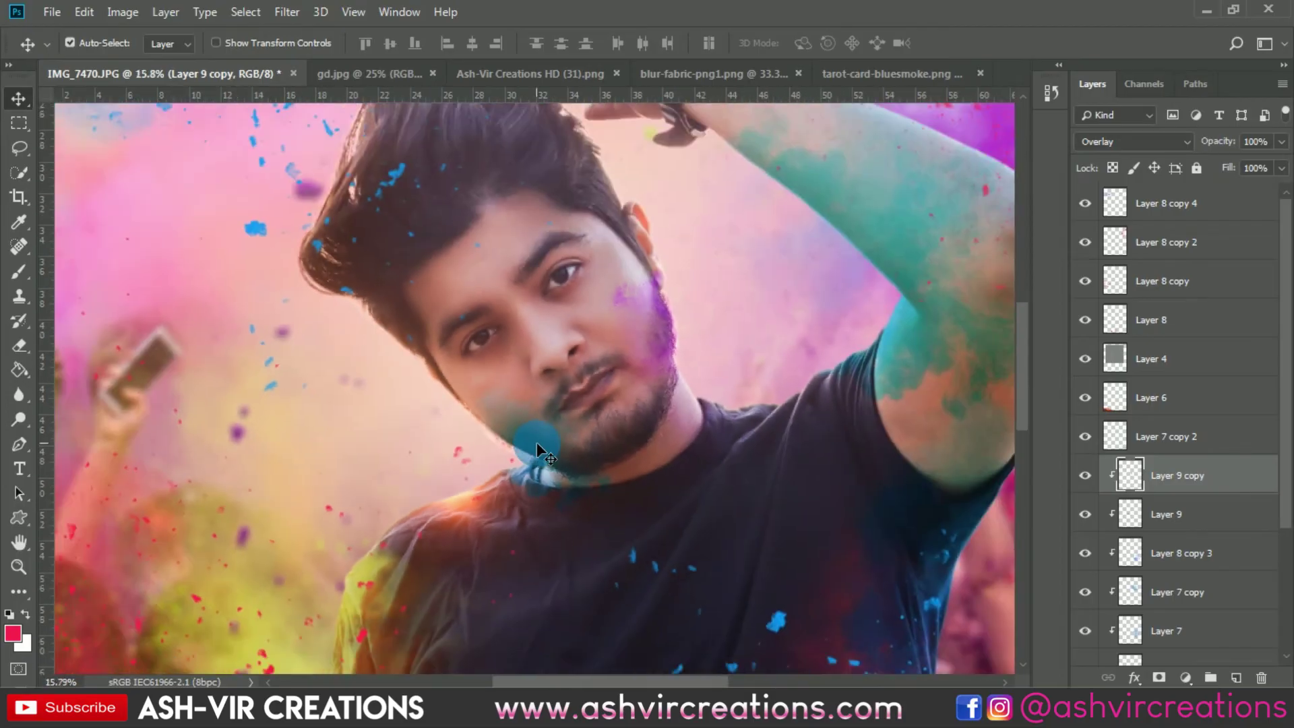
pyautogui.scroll(-2, 536, 442)
pyautogui.scroll(2, 537, 442)
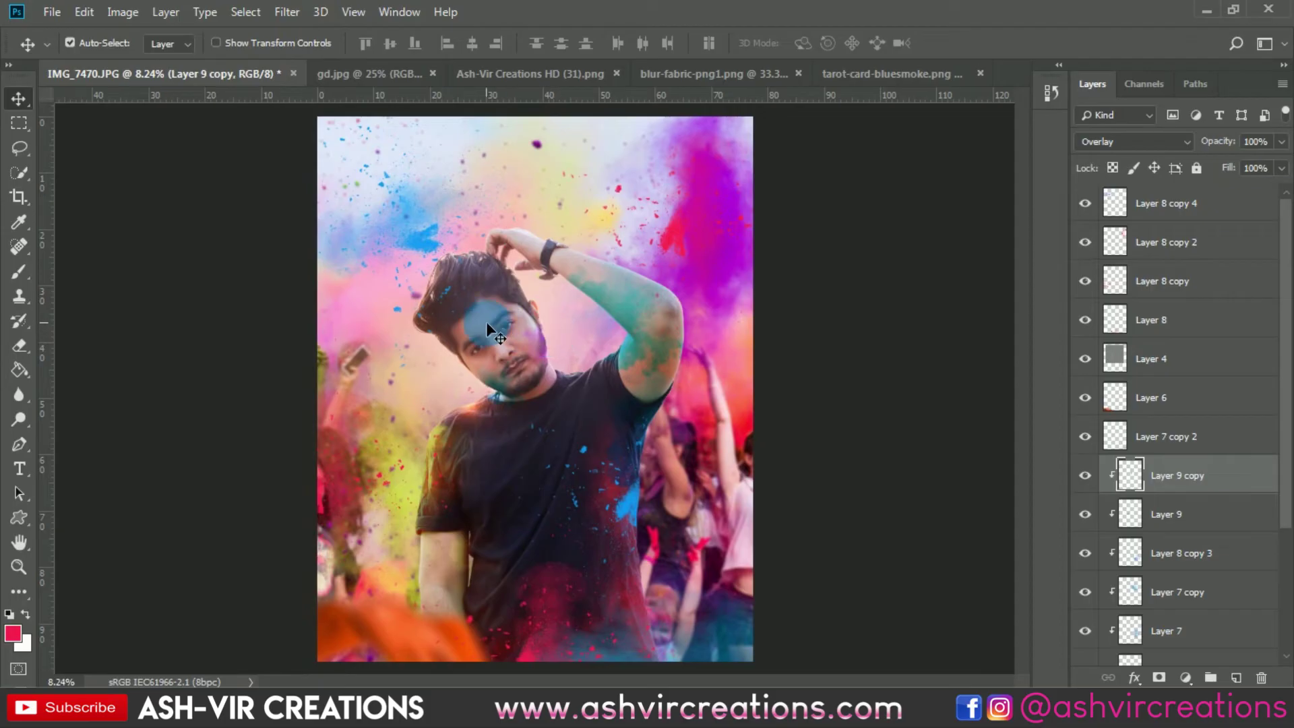
# - Brush over the man's cheeks, mouth and chin on Layer 4 with the Dodge tool, using Midtones range, 8% exposure and a 150 px brush
pyautogui.scroll(-3, 1173, 471)
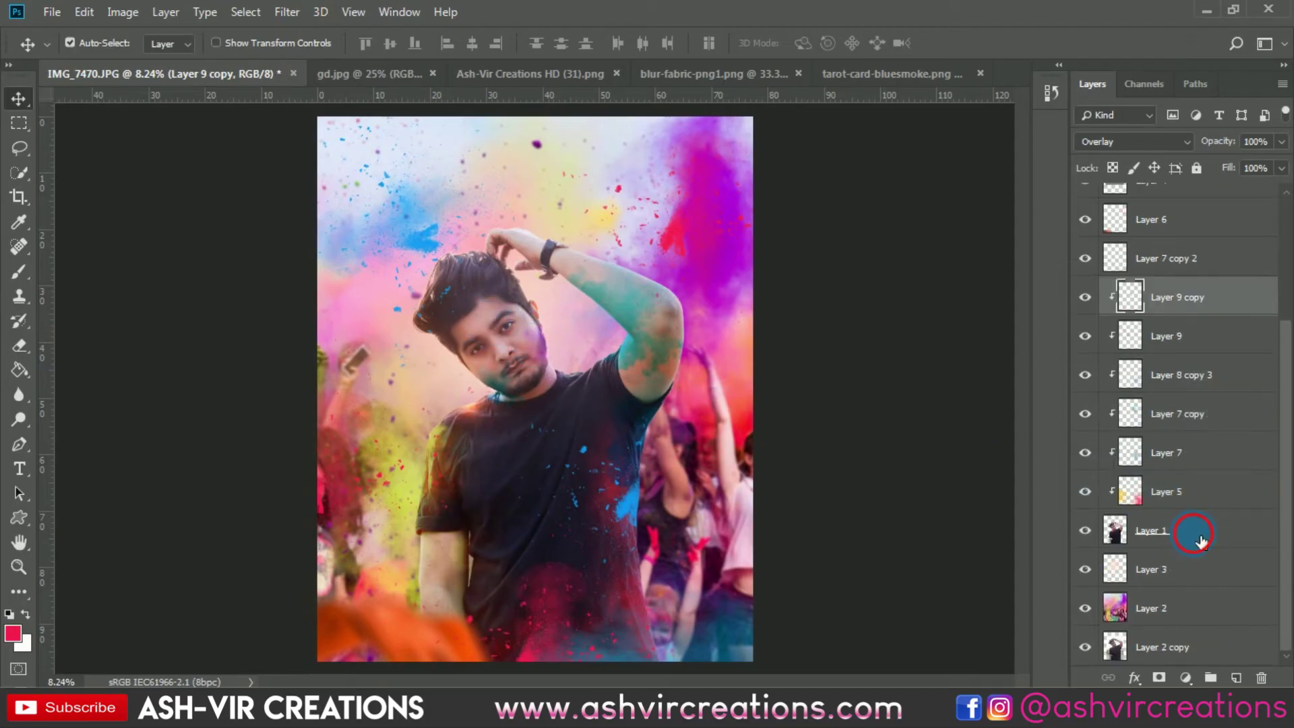
pyautogui.click(1201, 541)
pyautogui.moveTo(1201, 541); pyautogui.dragTo(1097, 362)
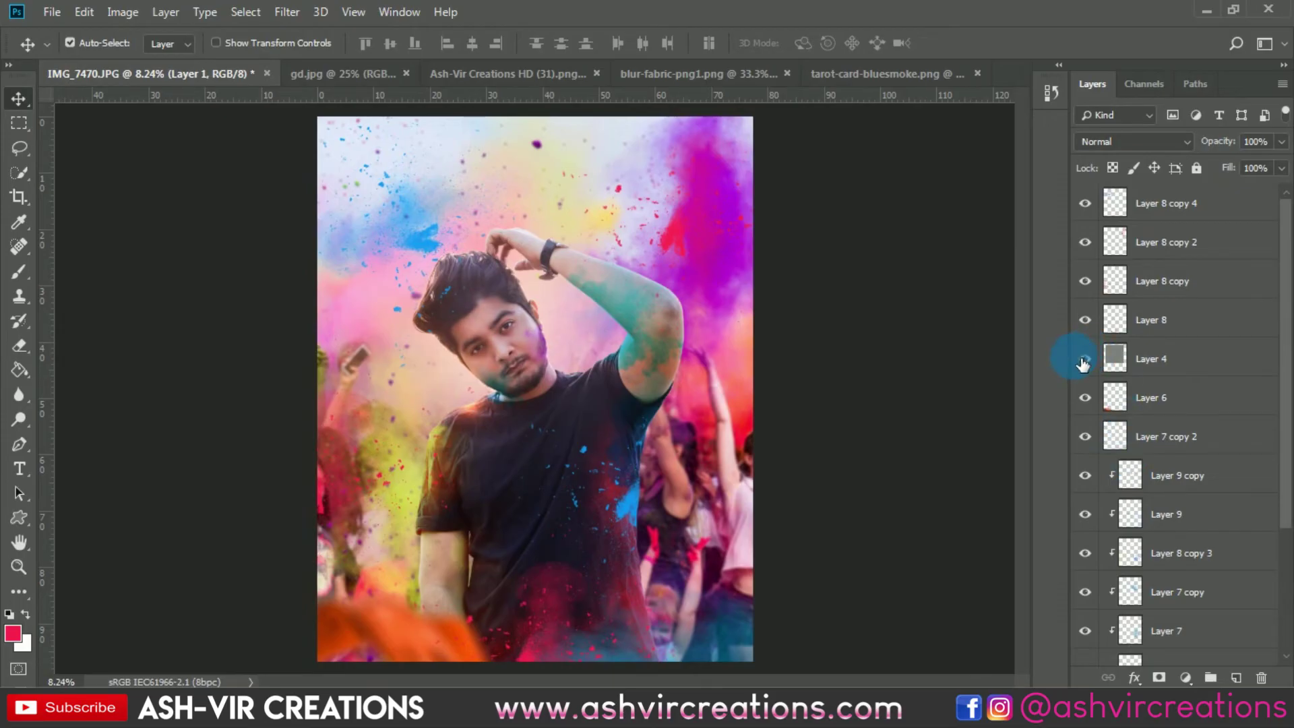
pyautogui.scroll(3, 446, 342)
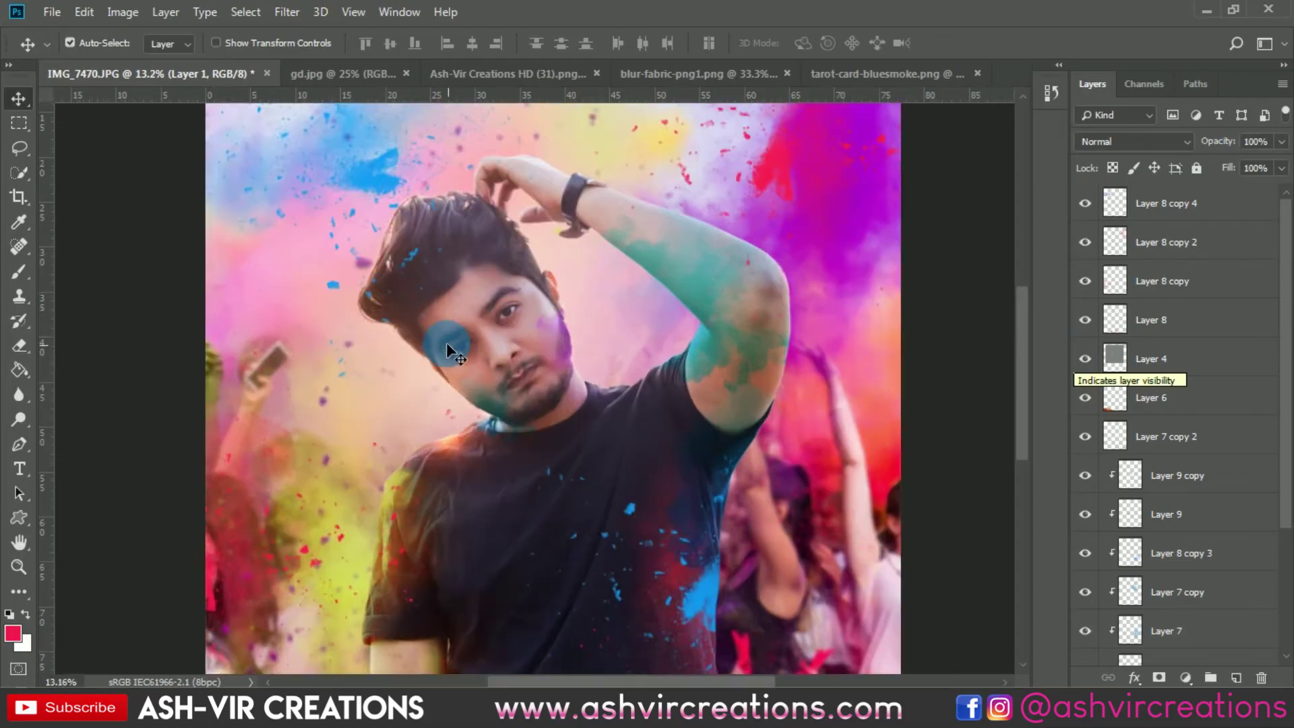
pyautogui.click(1149, 359)
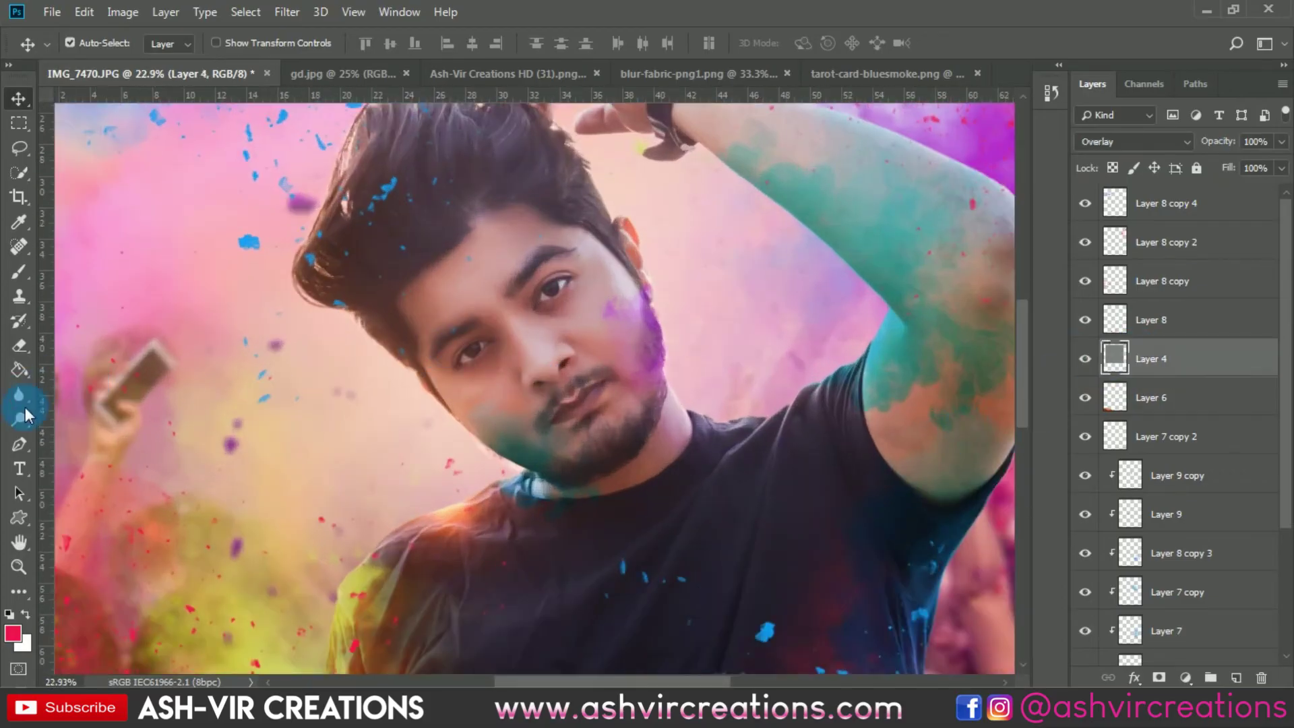
pyautogui.press('o')
pyautogui.scroll(2, 447, 333)
pyautogui.moveTo(508, 375)
pyautogui.mouseDown()
pyautogui.moveTo(486, 387)
pyautogui.moveTo(513, 360)
pyautogui.moveTo(498, 340)
pyautogui.moveTo(672, 269)
pyautogui.moveTo(600, 261)
pyautogui.moveTo(615, 280)
pyautogui.moveTo(643, 260)
pyautogui.moveTo(519, 335)
pyautogui.moveTo(492, 384)
pyautogui.moveTo(522, 363)
pyautogui.moveTo(565, 380)
pyautogui.moveTo(565, 406)
pyautogui.moveTo(503, 425)
pyautogui.moveTo(494, 443)
pyautogui.moveTo(550, 418)
pyautogui.moveTo(561, 447)
pyautogui.moveTo(477, 426)
pyautogui.moveTo(524, 473)
pyautogui.moveTo(571, 482)
pyautogui.moveTo(638, 458)
pyautogui.mouseUp()
pyautogui.press(']')
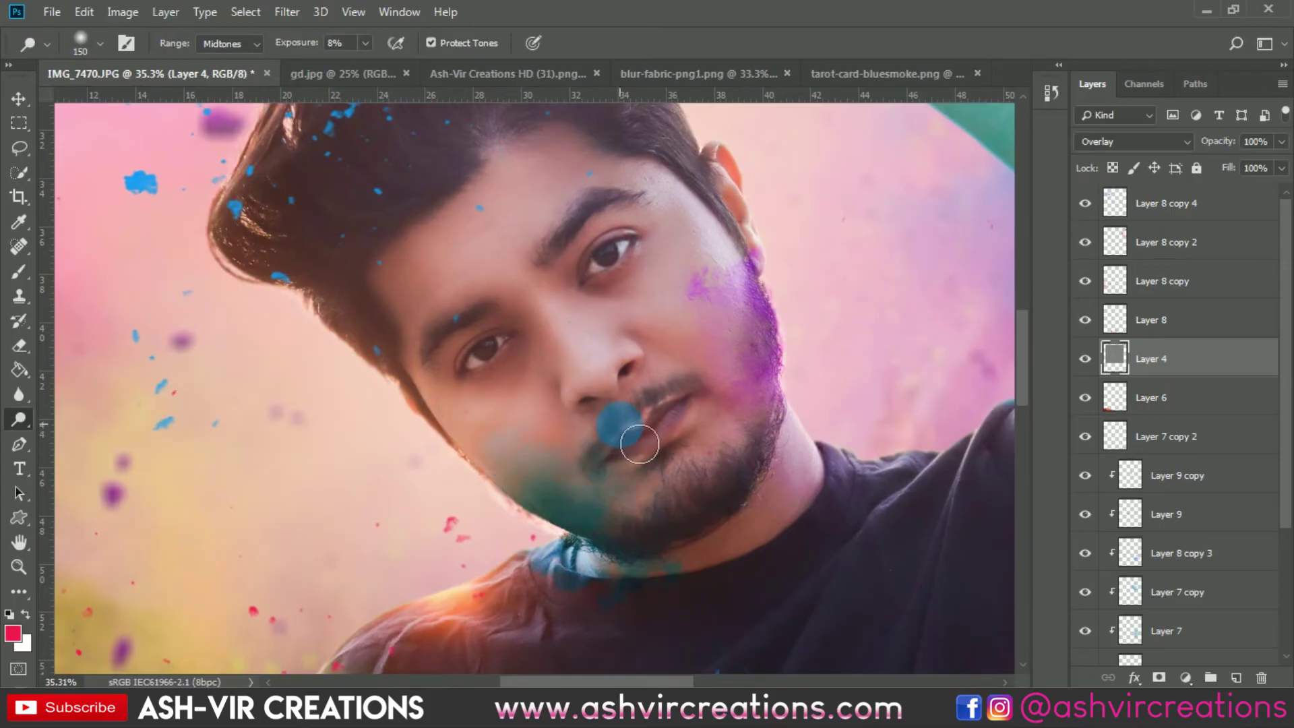
pyautogui.scroll(-3, 639, 444)
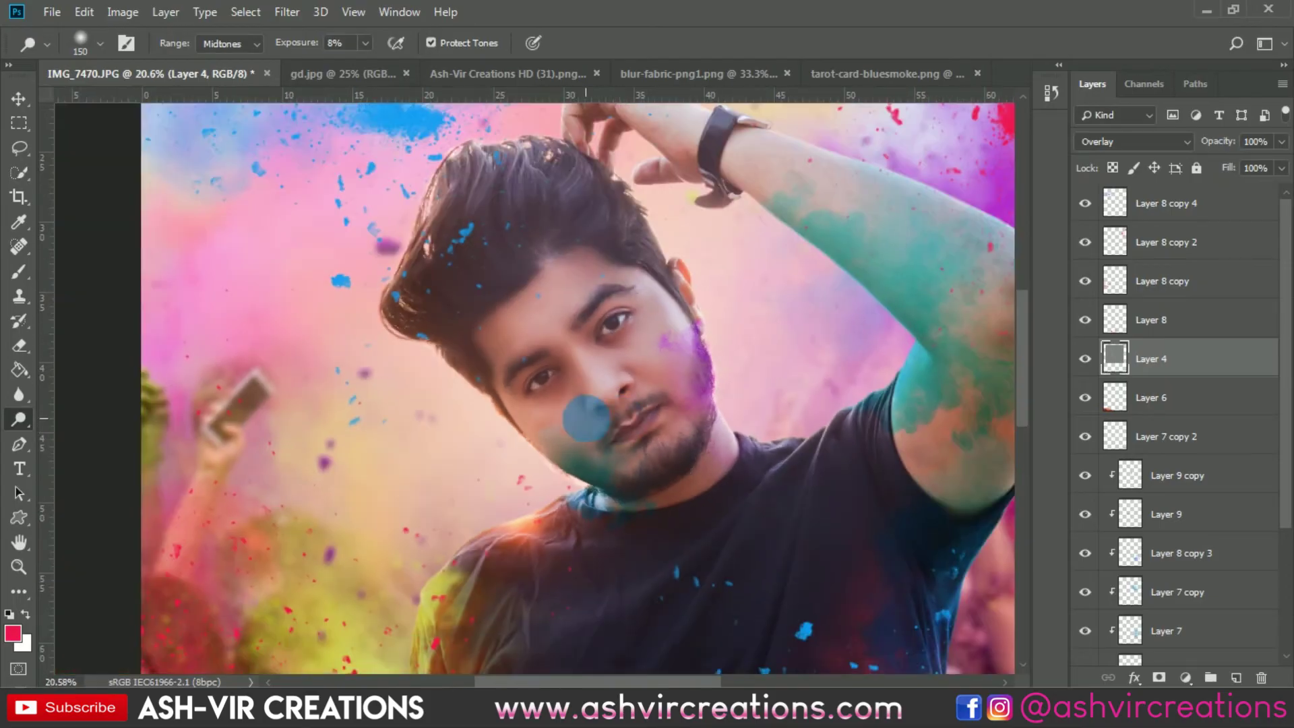
pyautogui.scroll(3, 586, 412)
pyautogui.moveTo(527, 433)
pyautogui.mouseDown()
pyautogui.moveTo(606, 460)
pyautogui.moveTo(713, 462)
pyautogui.moveTo(548, 436)
pyautogui.moveTo(579, 427)
pyautogui.moveTo(483, 435)
pyautogui.moveTo(475, 421)
pyautogui.moveTo(741, 468)
pyautogui.mouseUp()
pyautogui.scroll(-3, 753, 468)
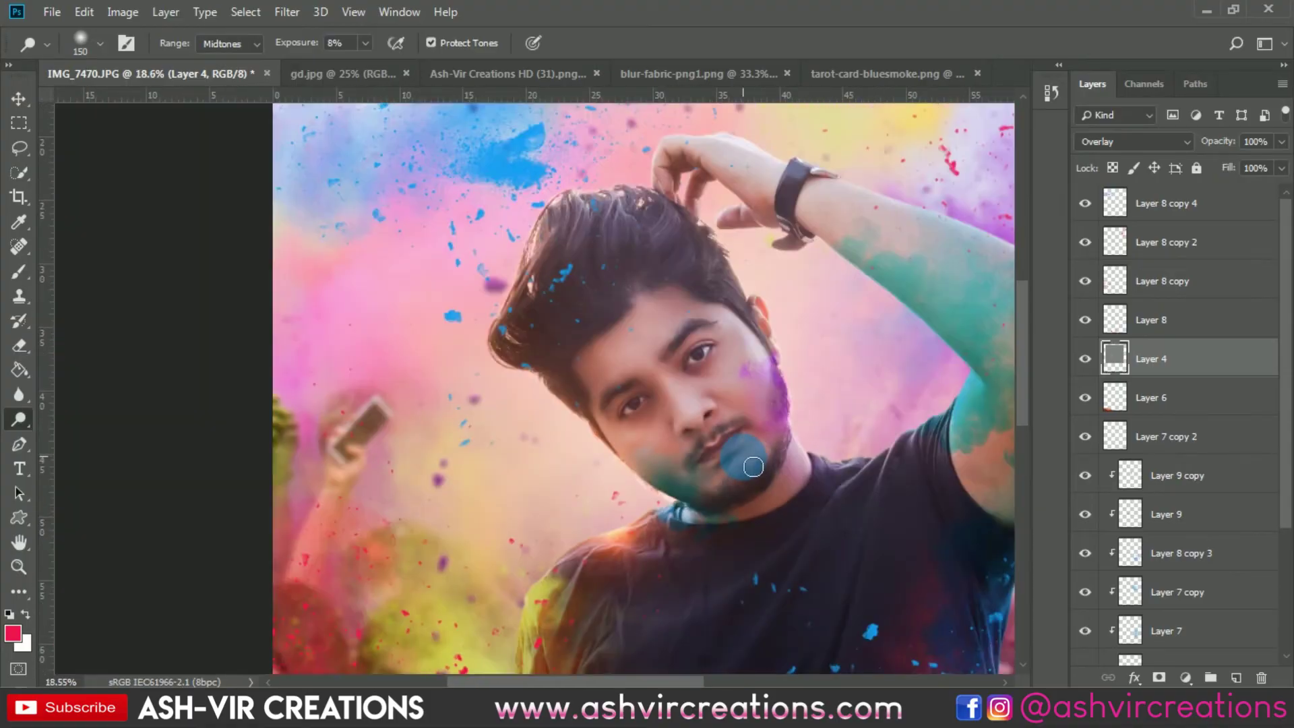
# - Merge all layers from Layer 8 copy 4 down to Layer 2 into one layer, leaving out Layer 2 copy
pyautogui.scroll(-3, 753, 466)
pyautogui.scroll(-2, 750, 463)
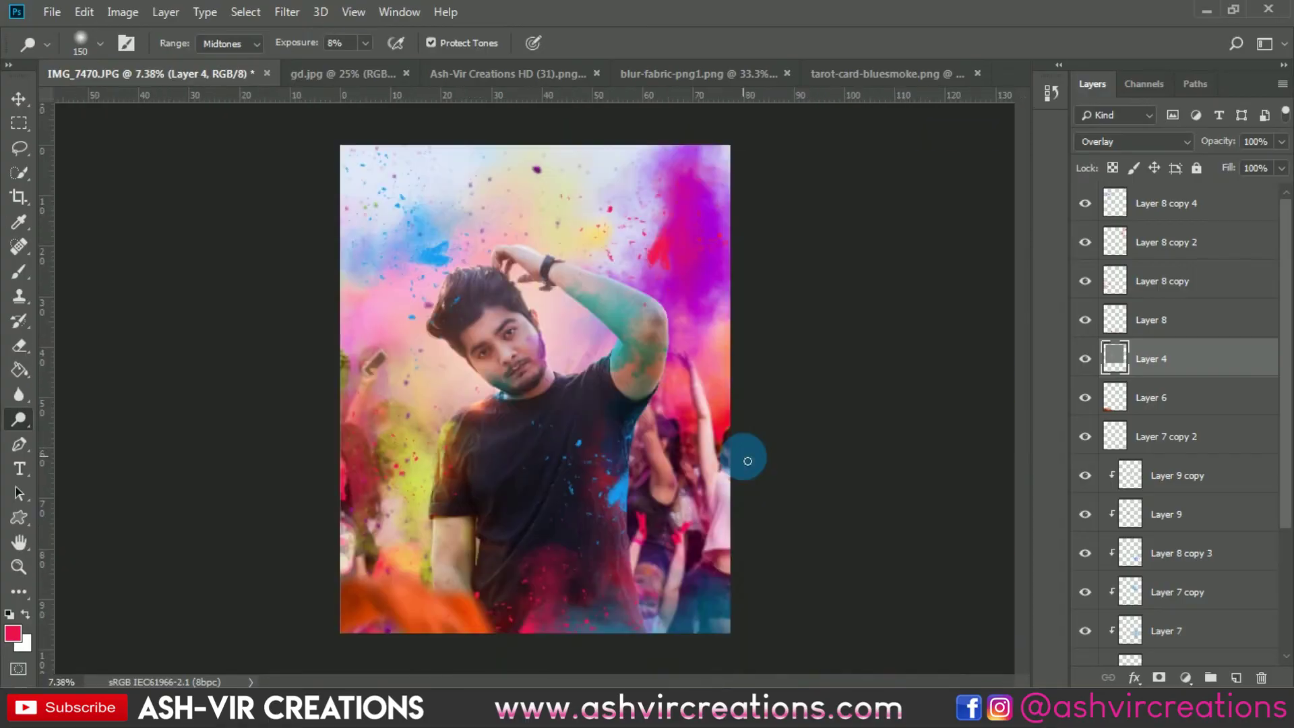
pyautogui.scroll(1, 748, 461)
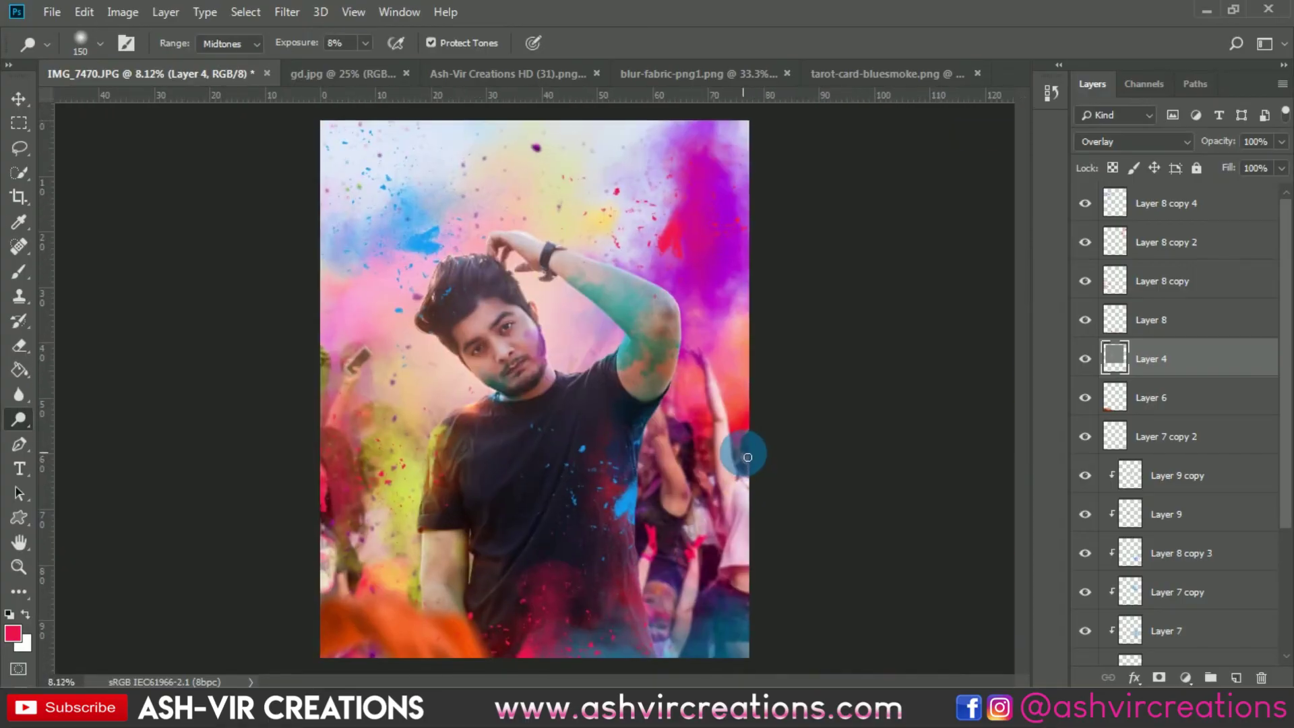
pyautogui.scroll(-1, 748, 457)
pyautogui.press('v')
pyautogui.scroll(2, 674, 421)
pyautogui.scroll(-3, 1177, 597)
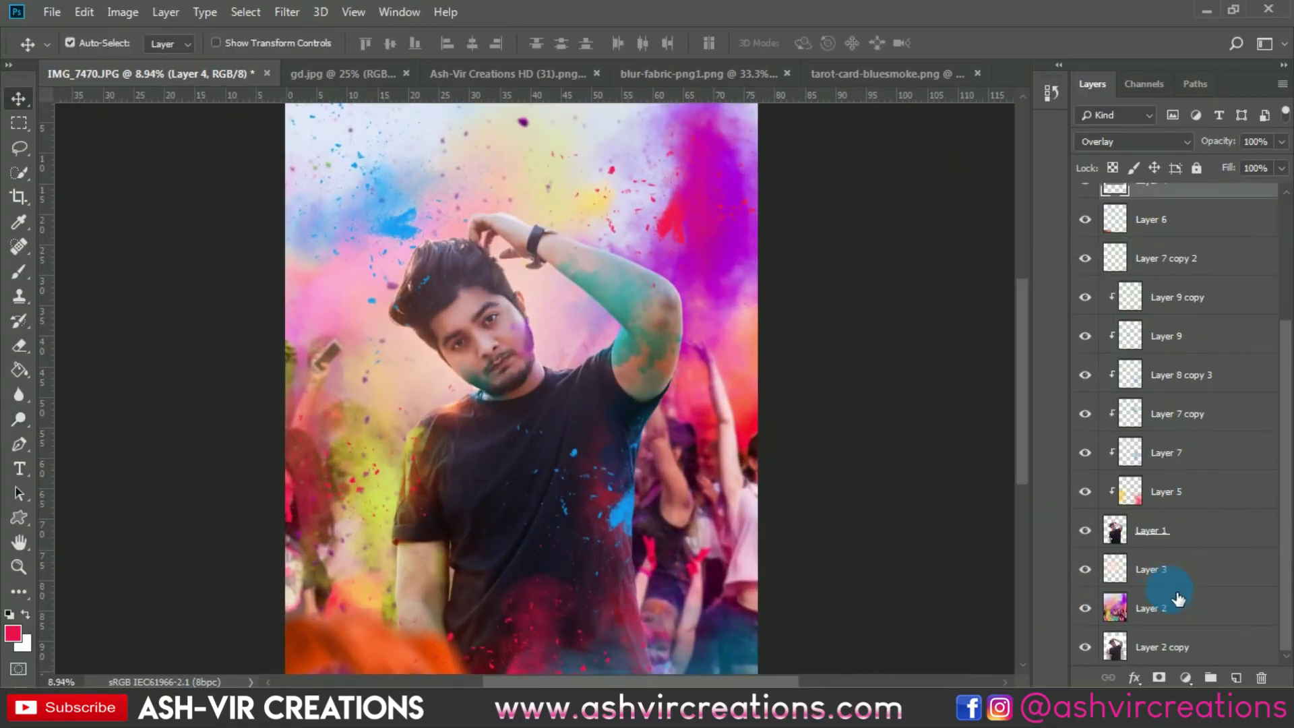
pyautogui.click(1178, 598)
pyautogui.scroll(3, 1181, 593)
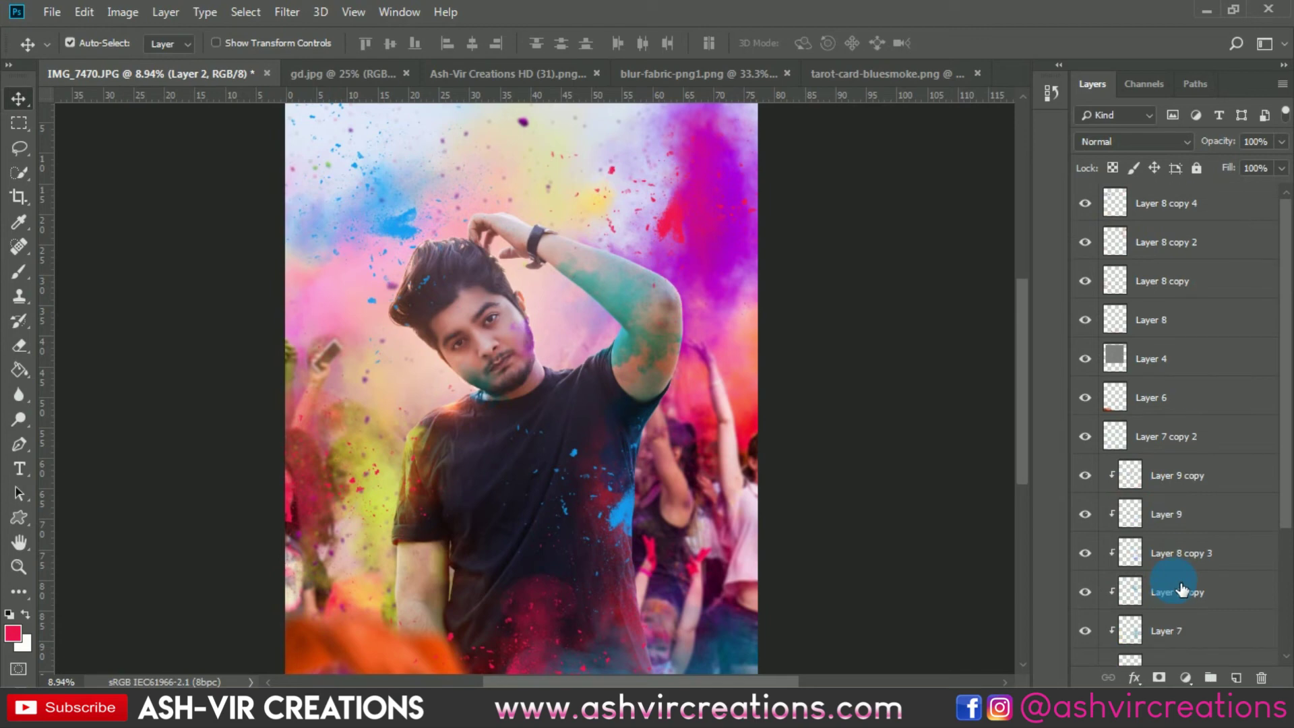
pyautogui.click(1208, 212)
pyautogui.rightClick(1207, 212)
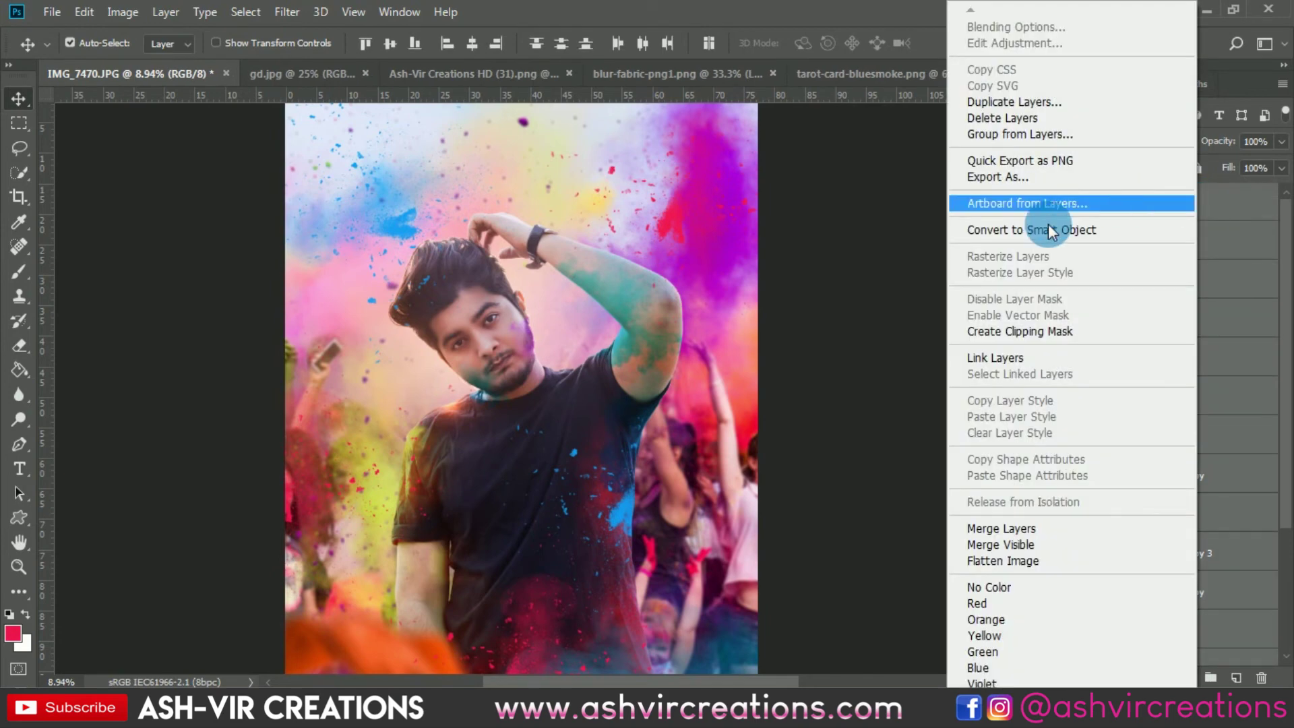
pyautogui.click(995, 530)
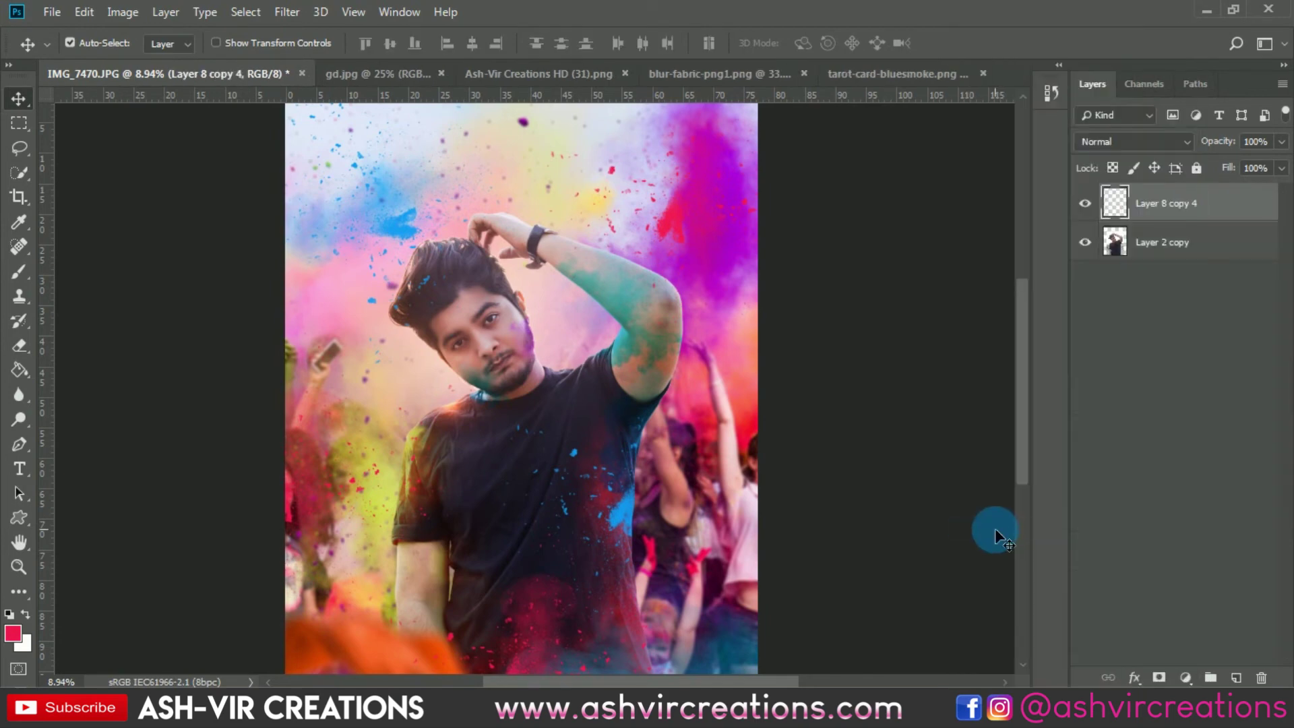
# - Crop the image to its existing canvas bounds at the 4:5 (8:10) ratio with Delete Cropped Pixels enabled, and fit it to the view
pyautogui.click(369, 275)
pyautogui.click(25, 196)
pyautogui.click(232, 255)
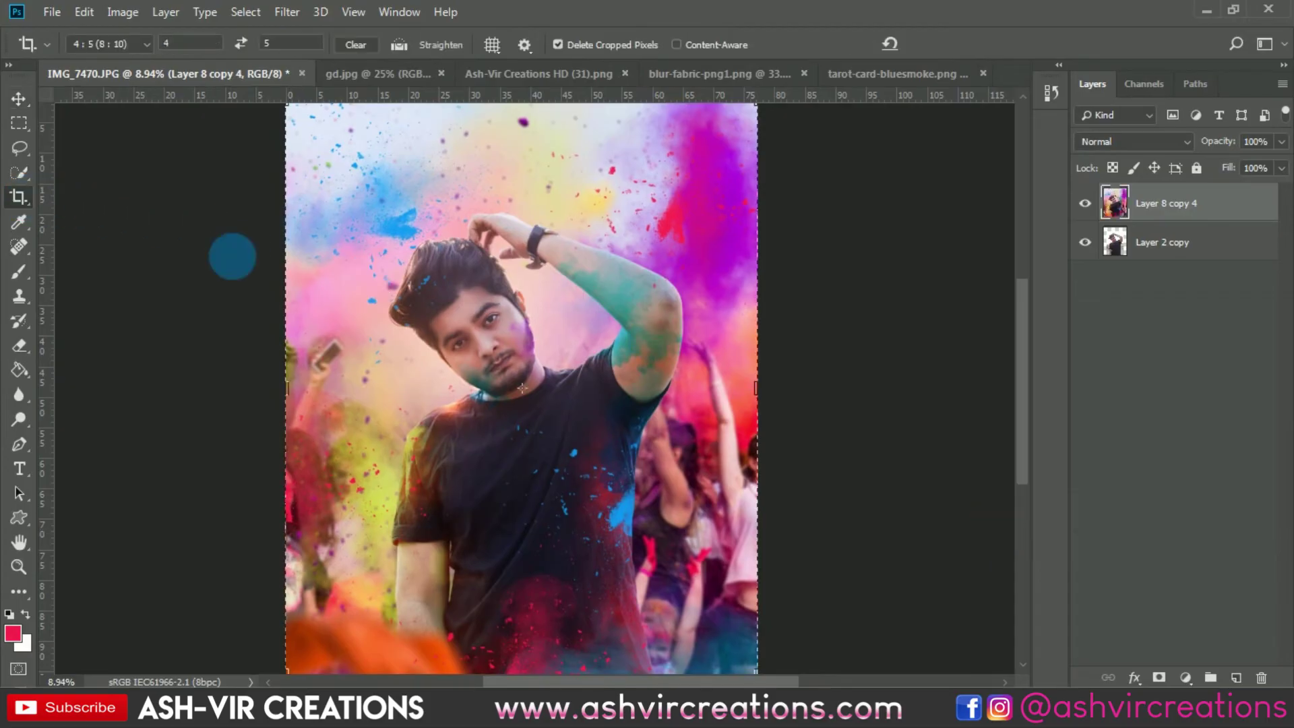
pyautogui.click(647, 269)
pyautogui.click(646, 268)
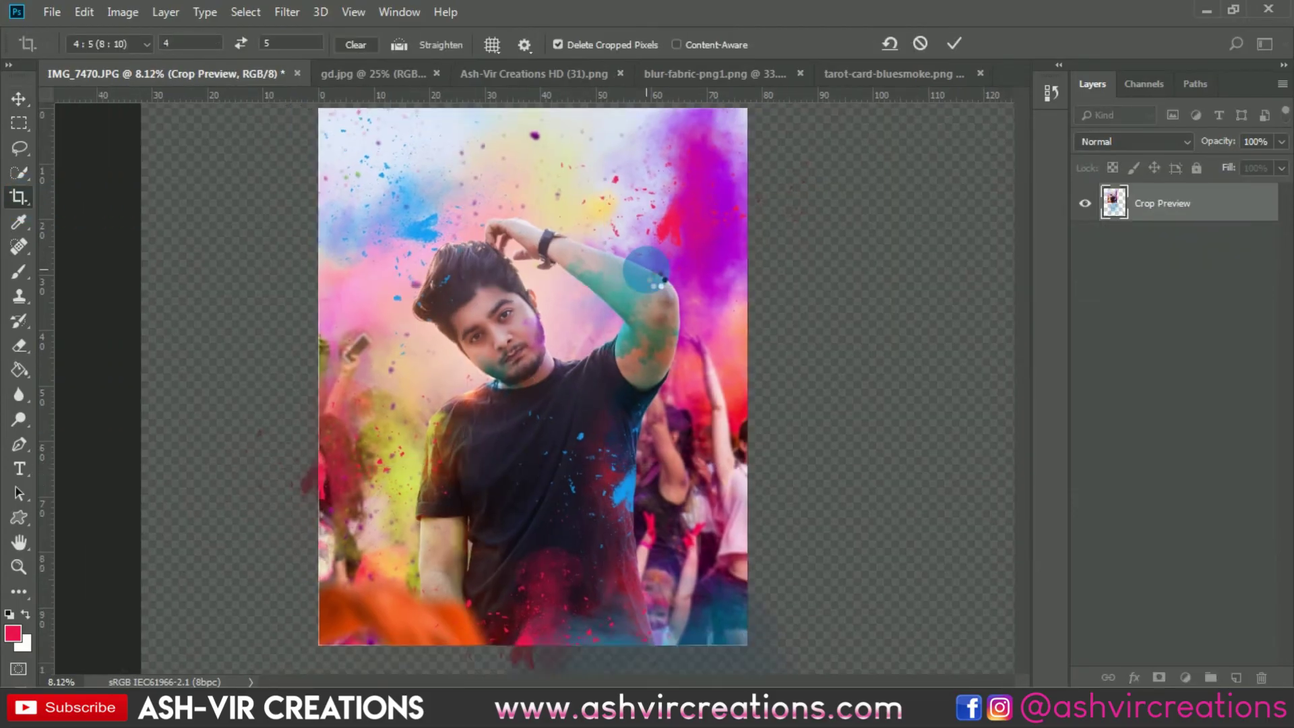
pyautogui.press('v')
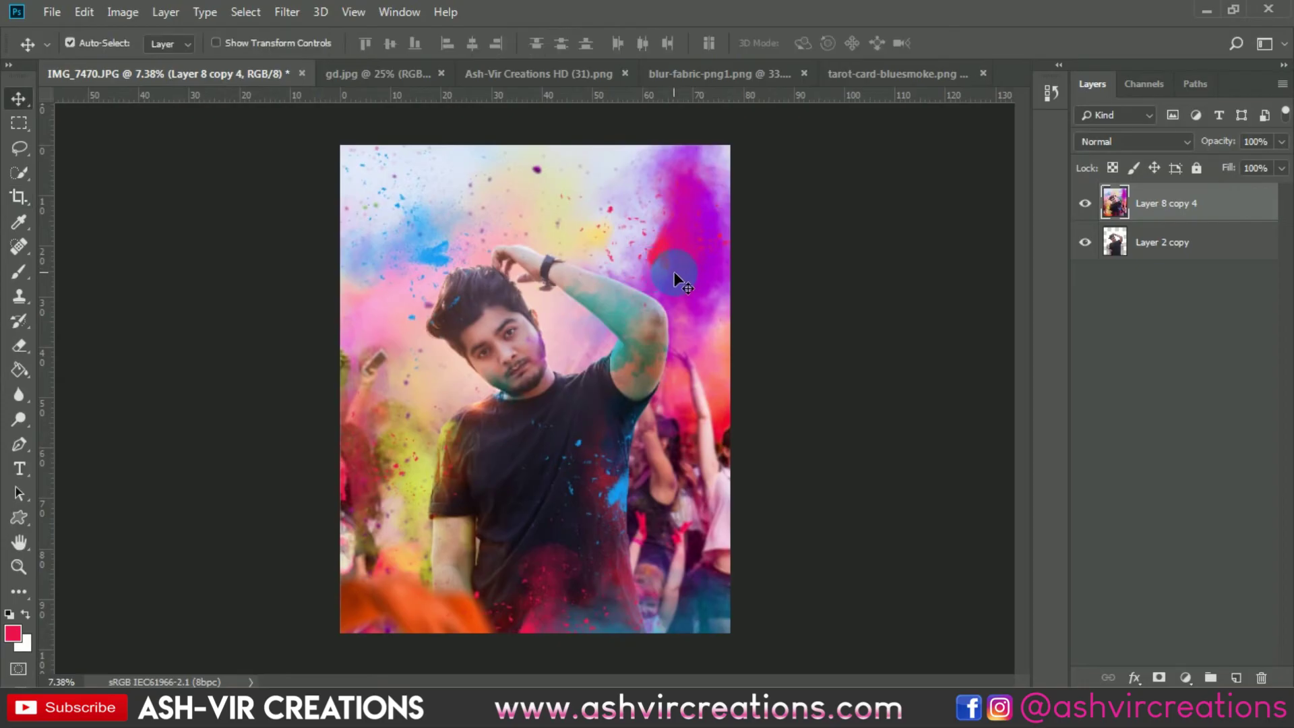
pyautogui.hotkey('ctrl', '0')
# - Apply basic Camera Raw adjustments to the merged layer: contrast +14, highlights +36, shadows +18 and whites -3
pyautogui.click(288, 13)
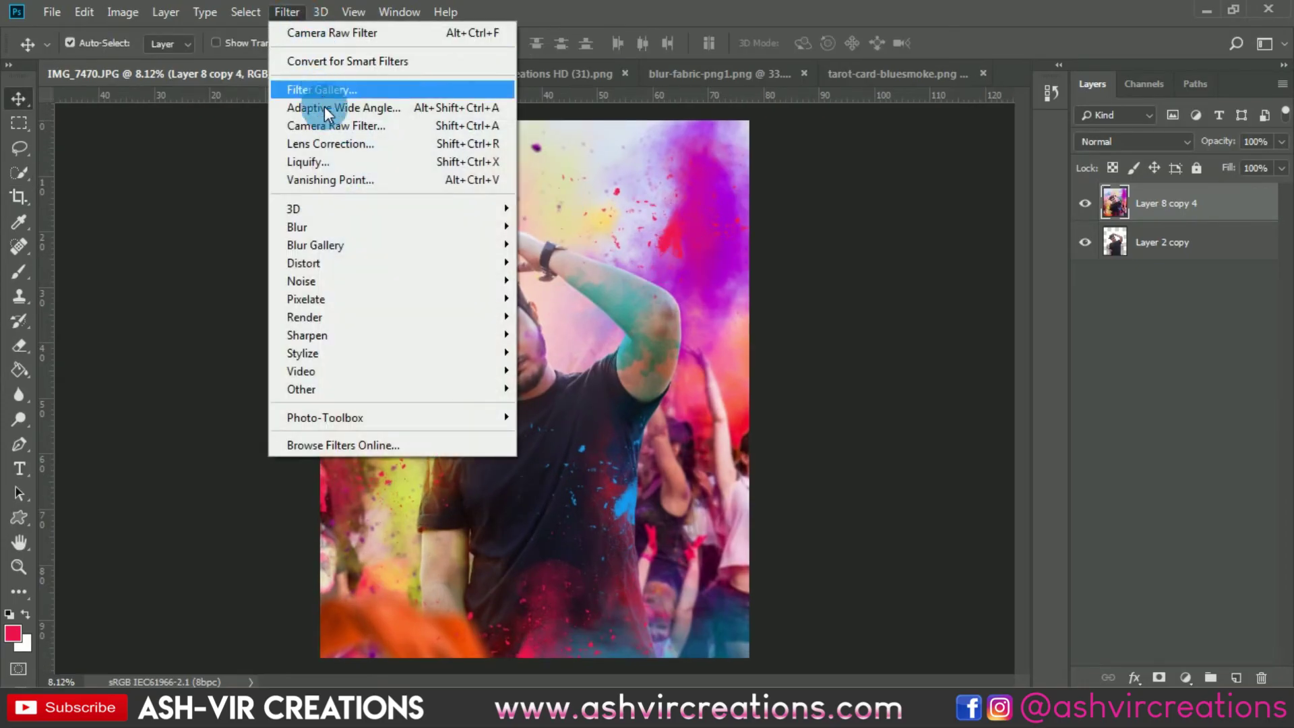
pyautogui.click(326, 124)
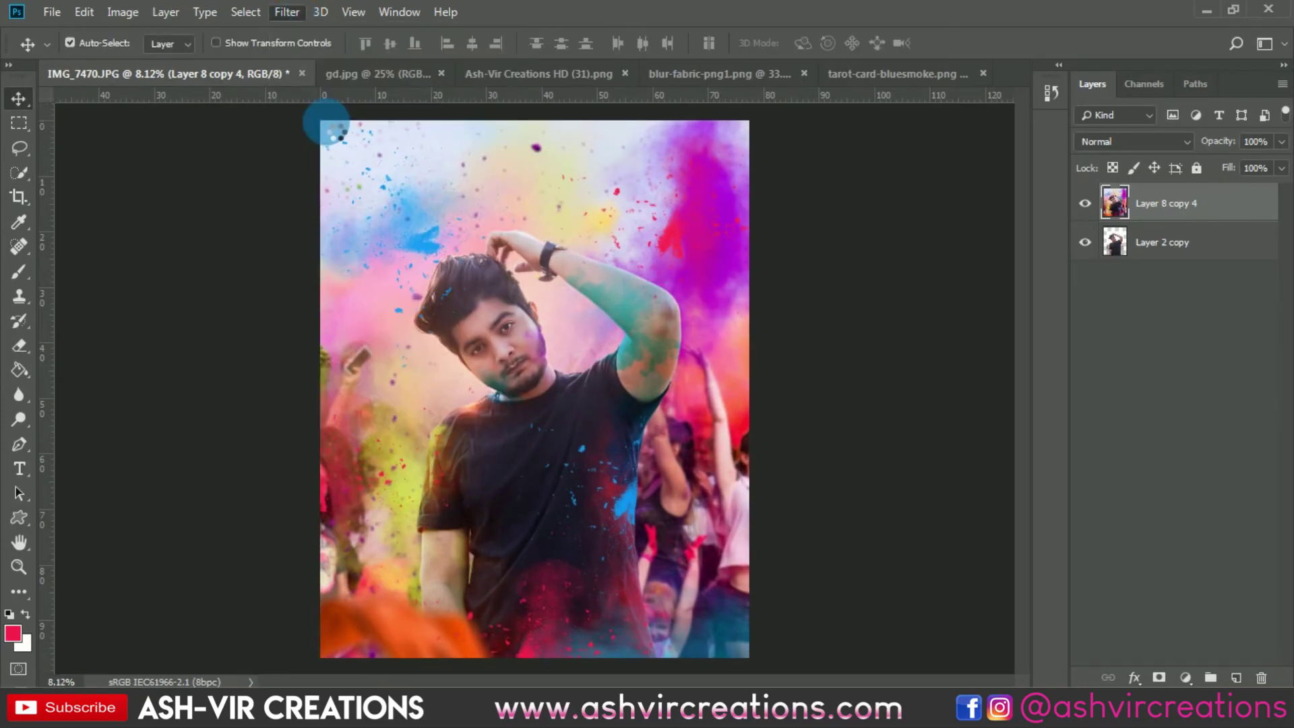
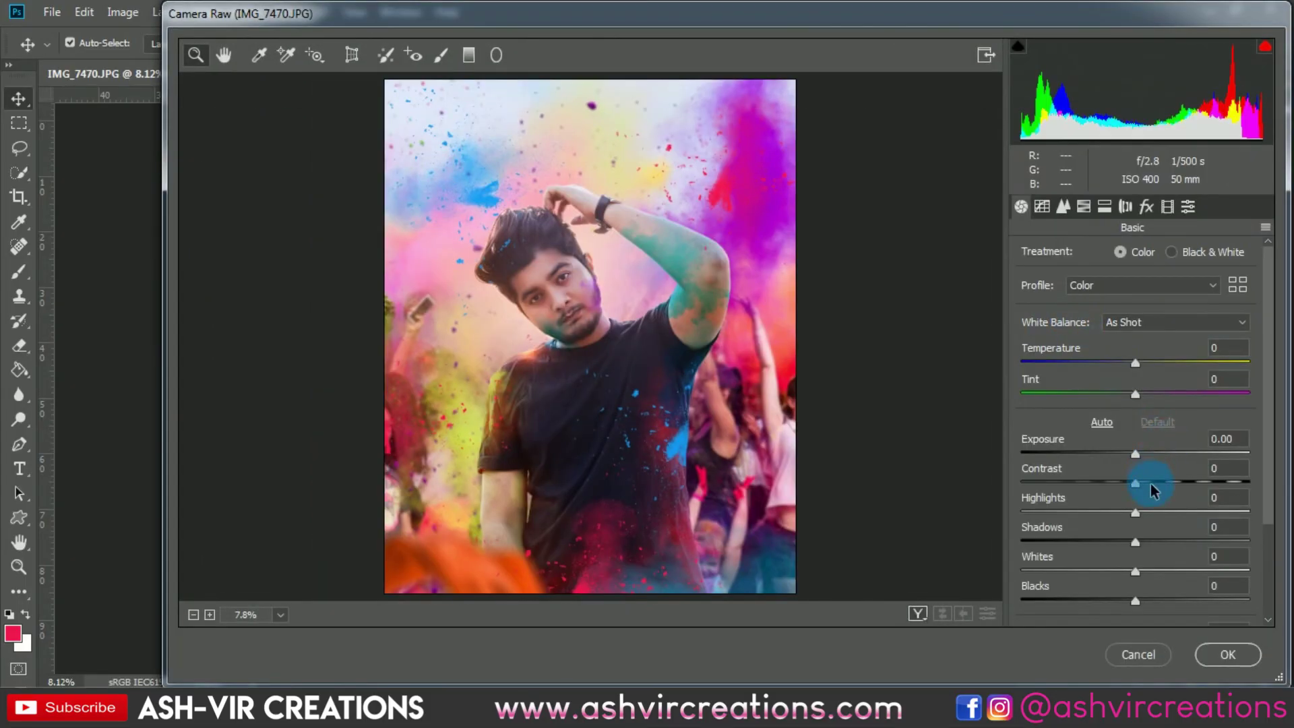
pyautogui.moveTo(1155, 487); pyautogui.dragTo(1167, 553)
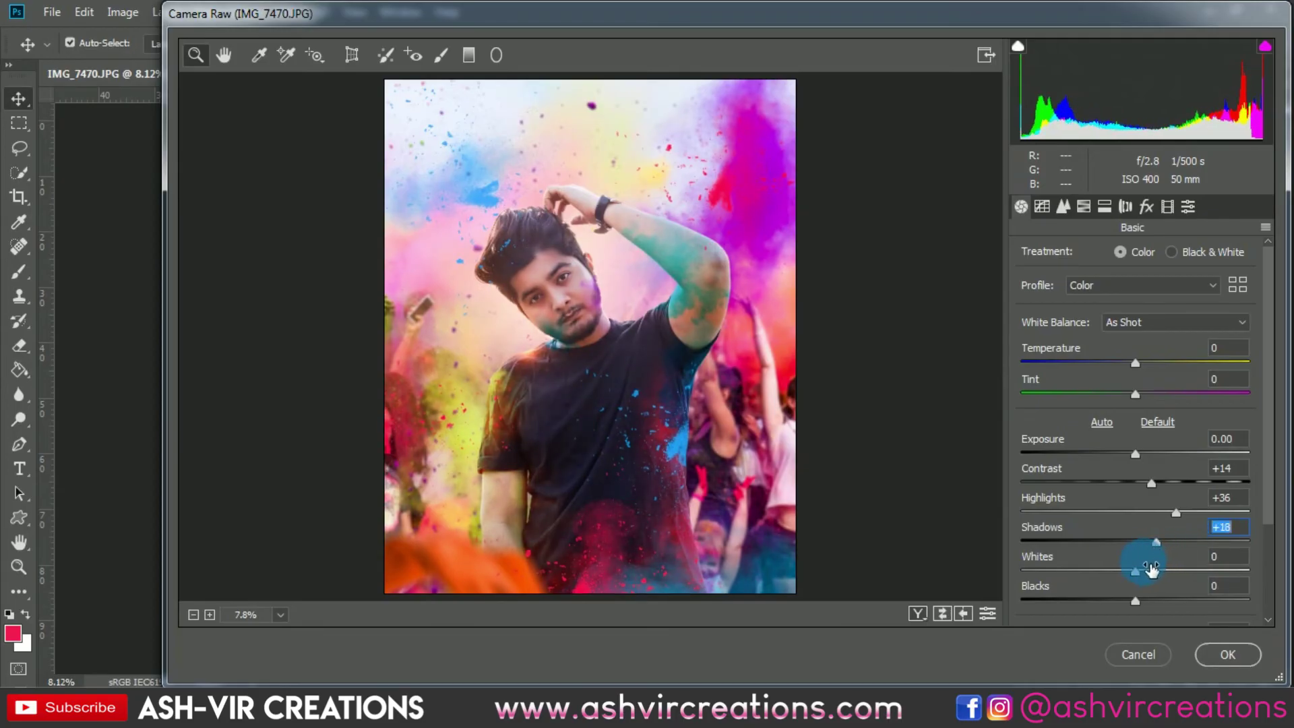
pyautogui.moveTo(1139, 577)
pyautogui.mouseDown()
pyautogui.moveTo(1179, 578)
pyautogui.moveTo(1139, 589)
pyautogui.mouseUp()
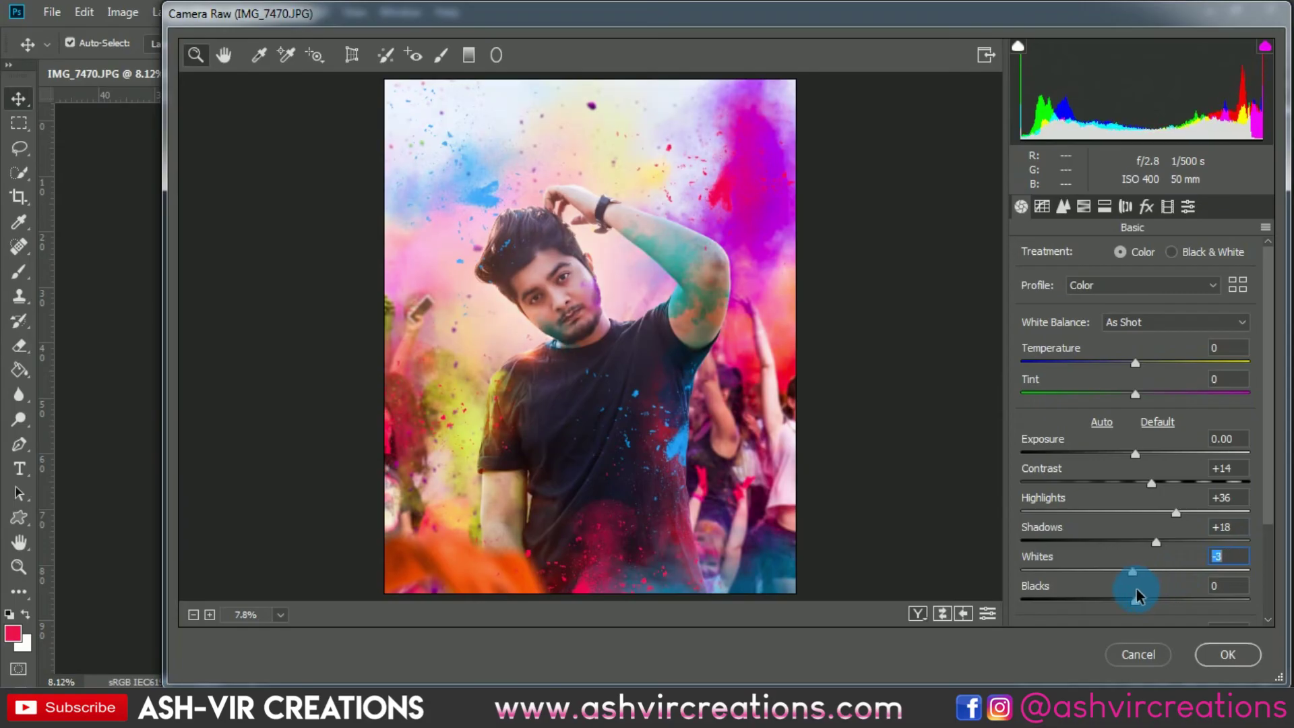
pyautogui.click(1251, 567)
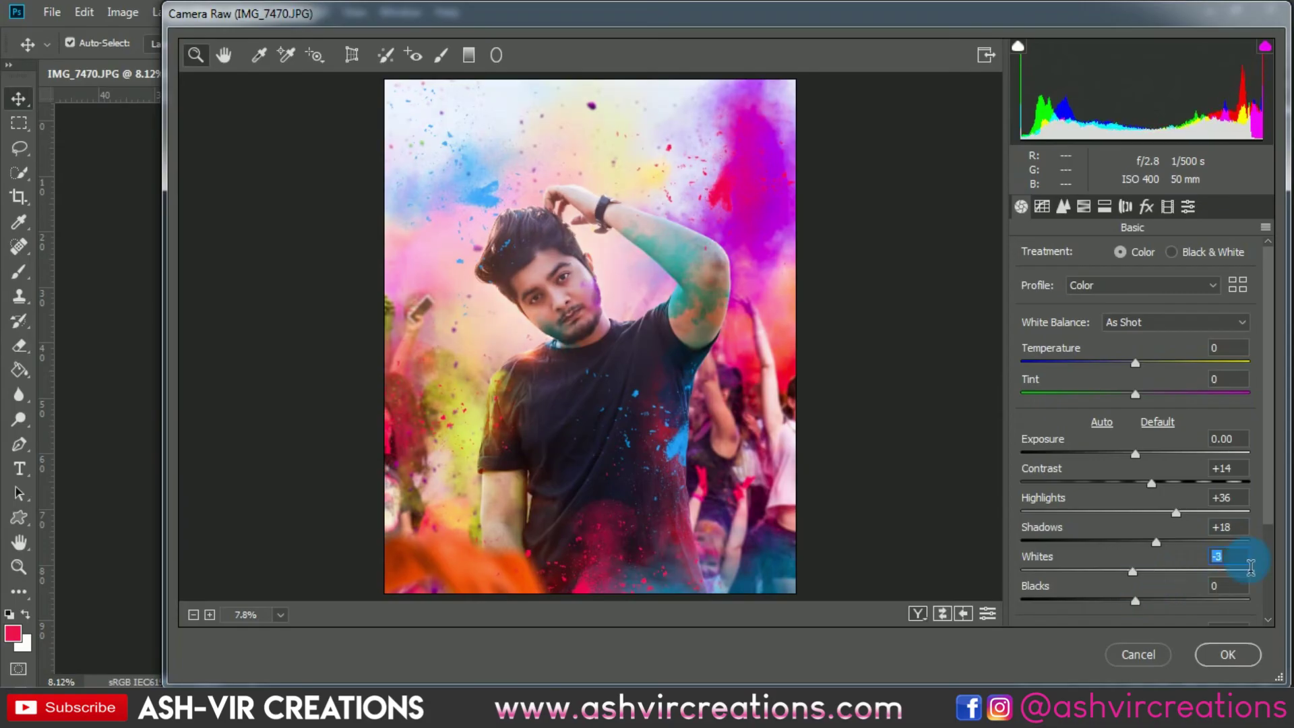
# - Set the Blue Primary hue to -7 and saturation to +11 in the Camera Raw calibration
pyautogui.click(1146, 207)
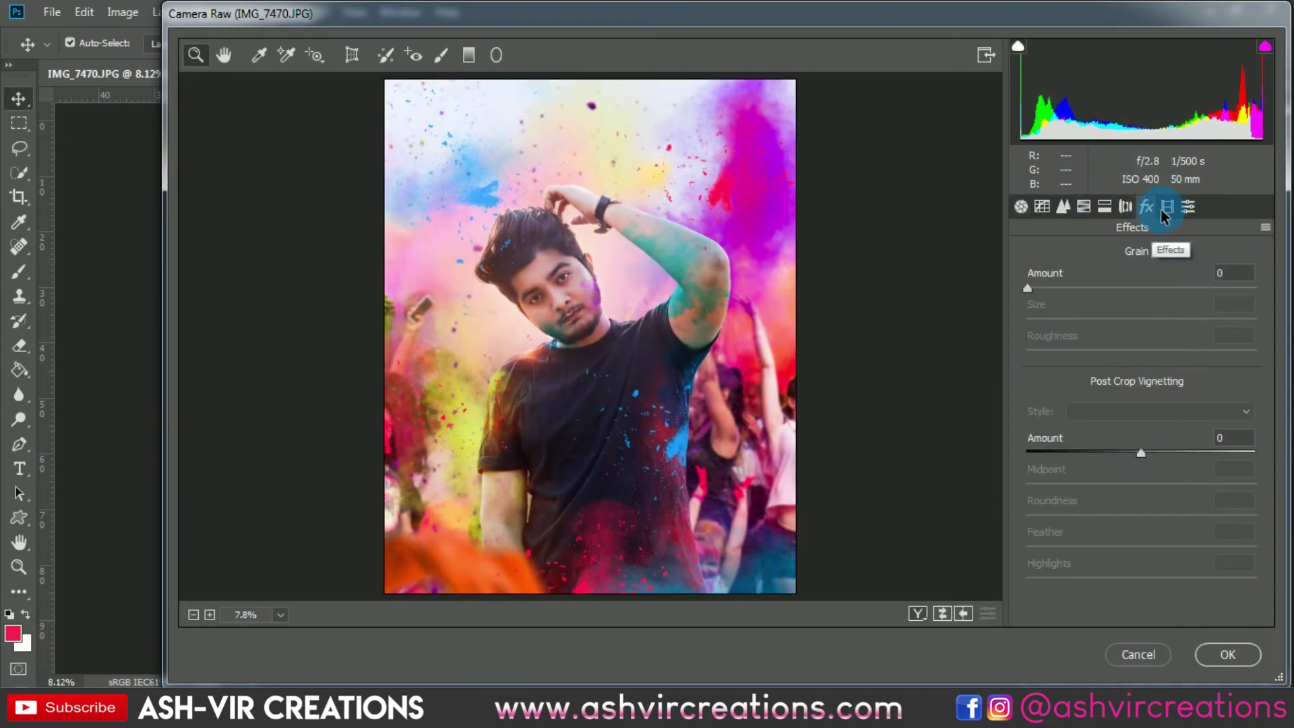
pyautogui.click(1167, 206)
pyautogui.moveTo(1130, 571); pyautogui.dragTo(1159, 594)
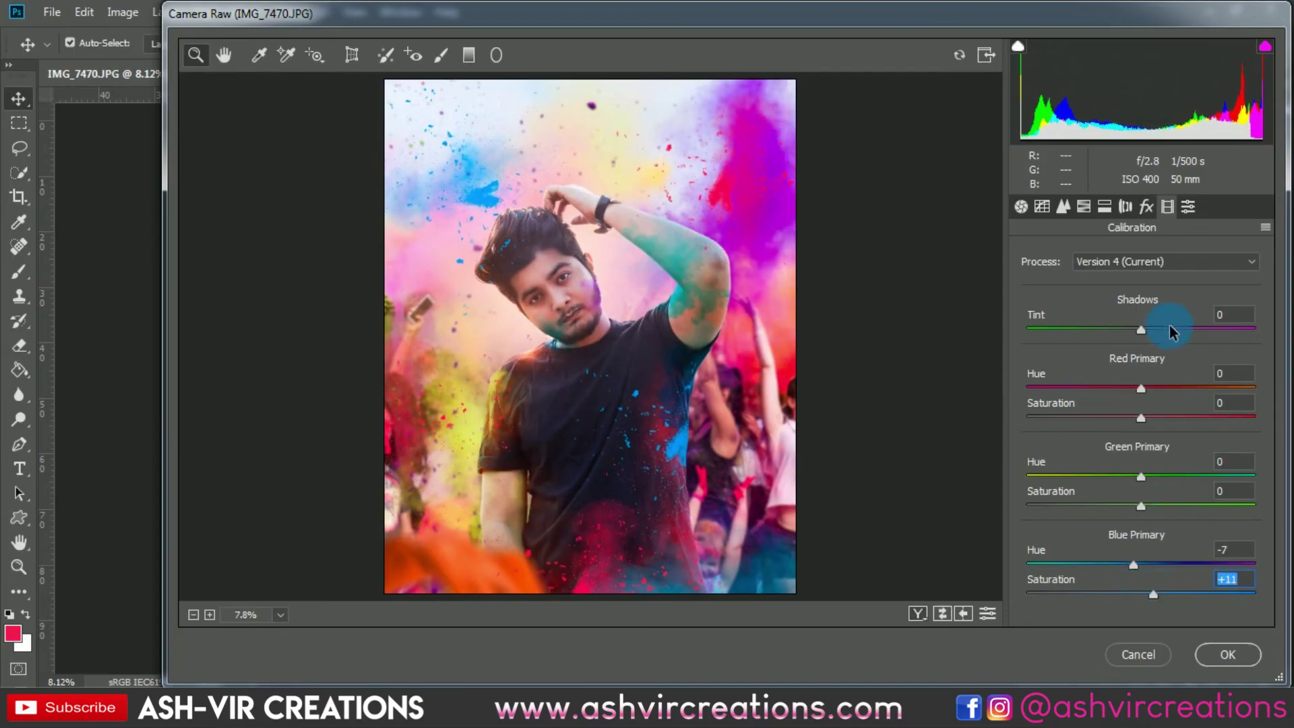
# - Set the Camera Raw split toning for the shadows to hue 209 and saturation 12
pyautogui.click(1083, 206)
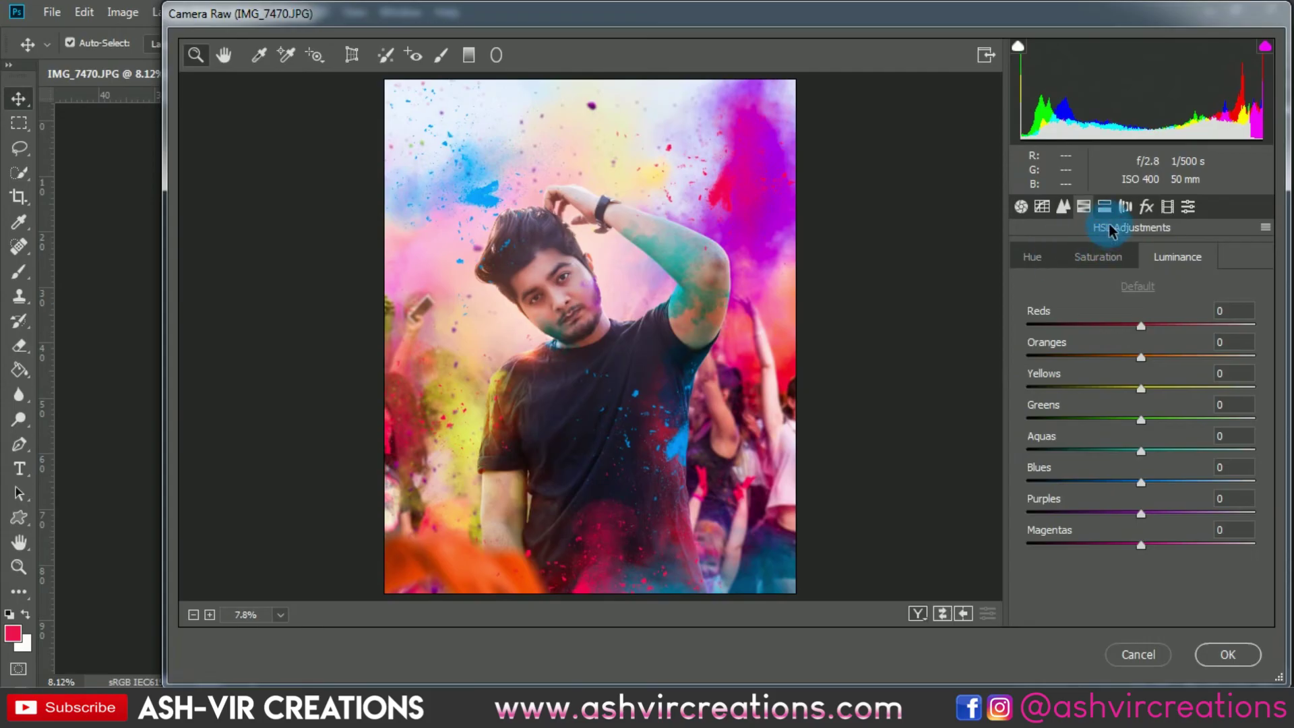
pyautogui.click(1104, 206)
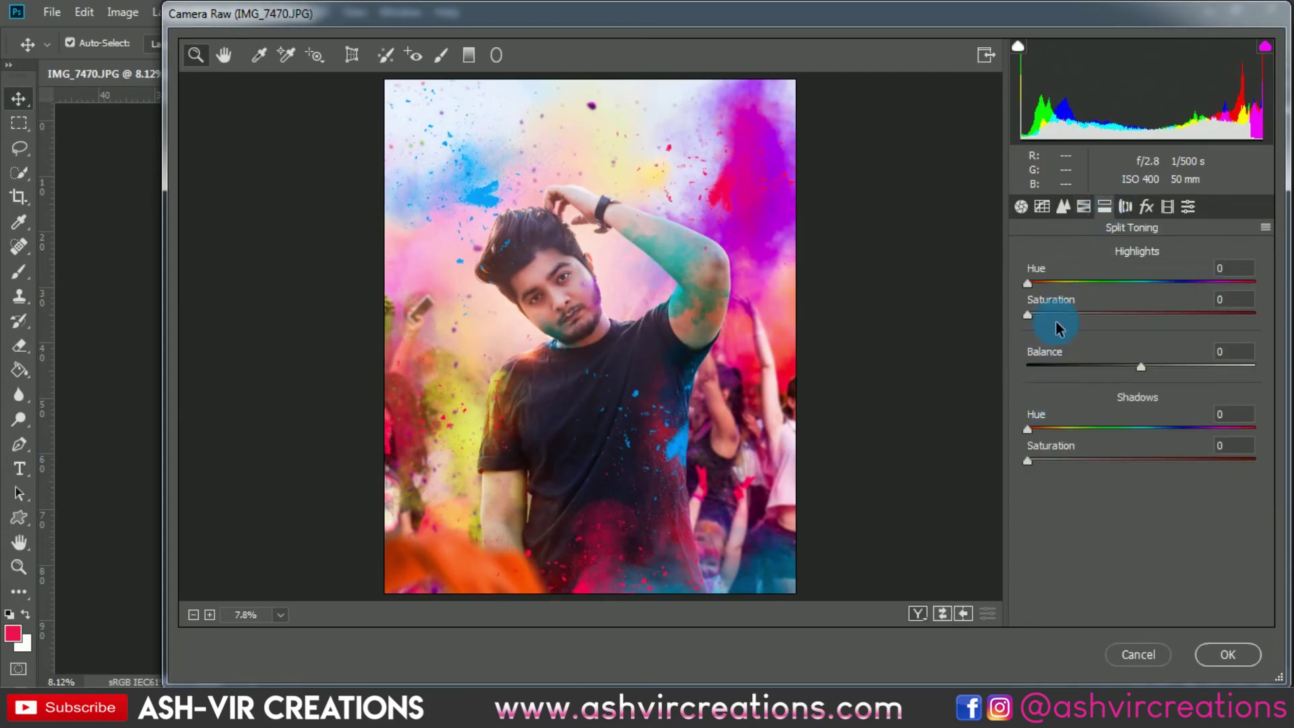
pyautogui.click(1069, 427)
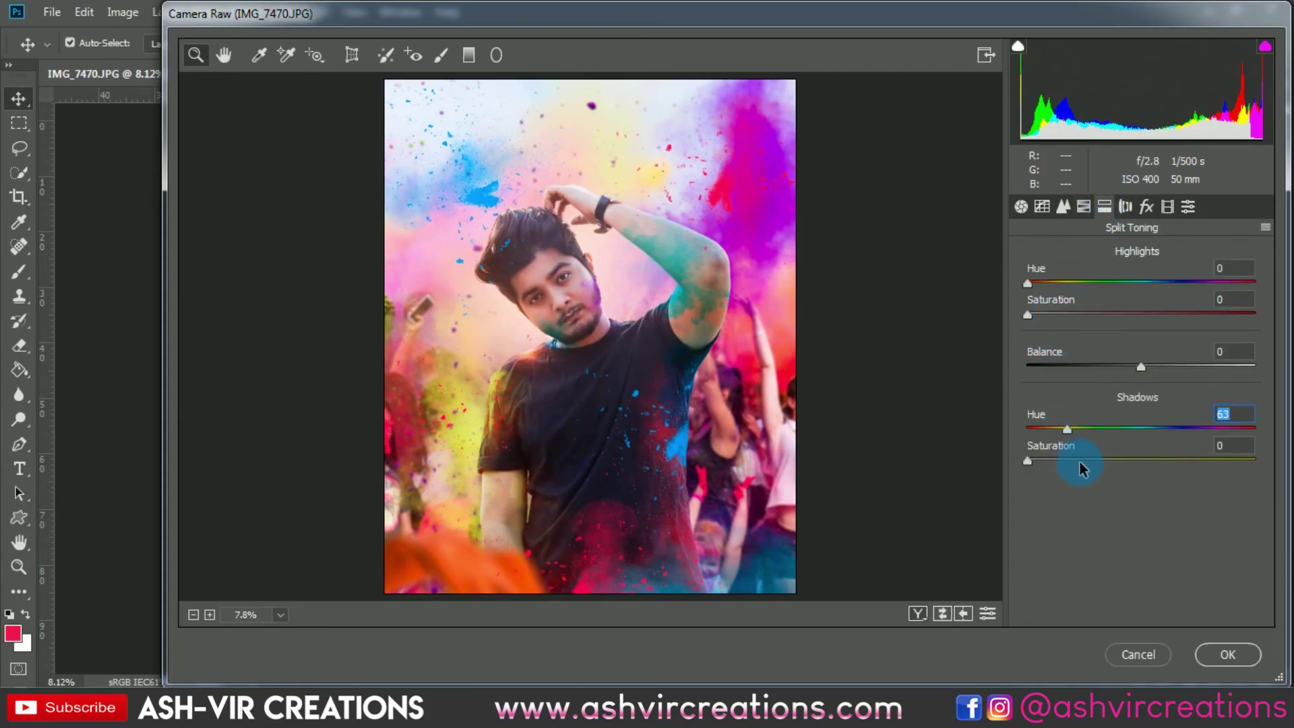
pyautogui.click(1067, 460)
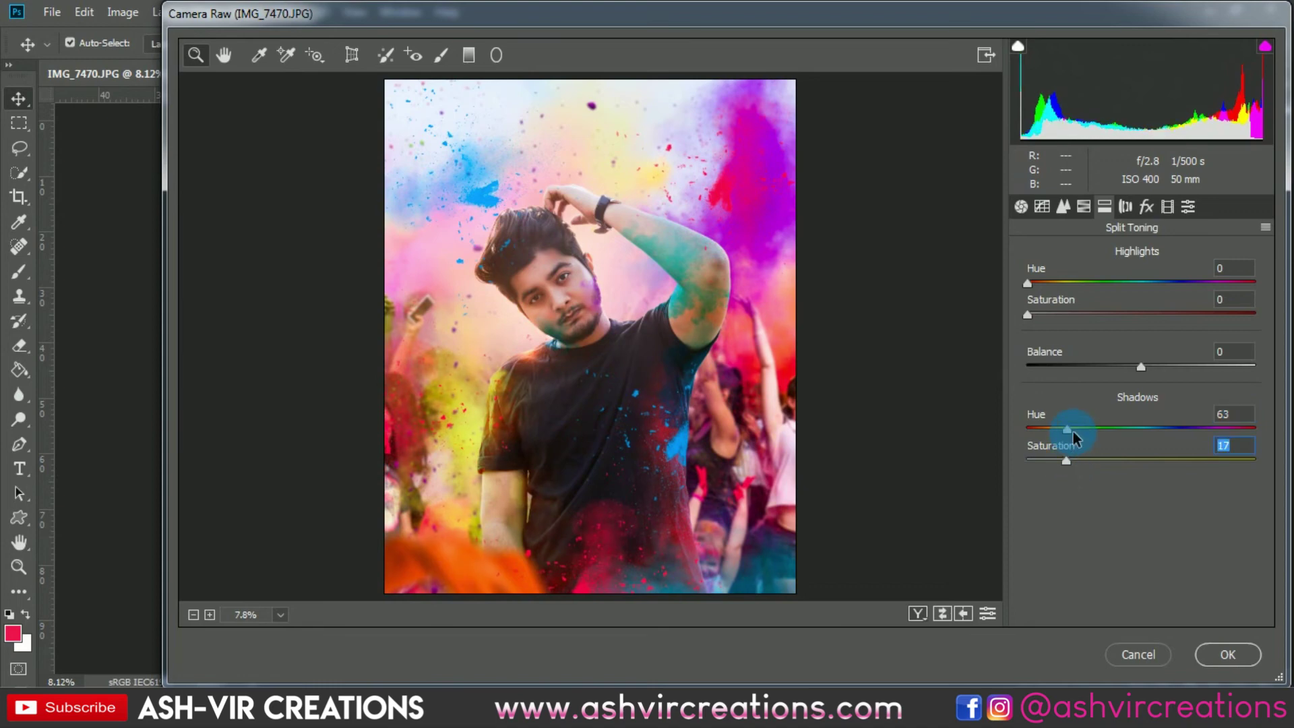
pyautogui.moveTo(1071, 429); pyautogui.dragTo(1127, 429)
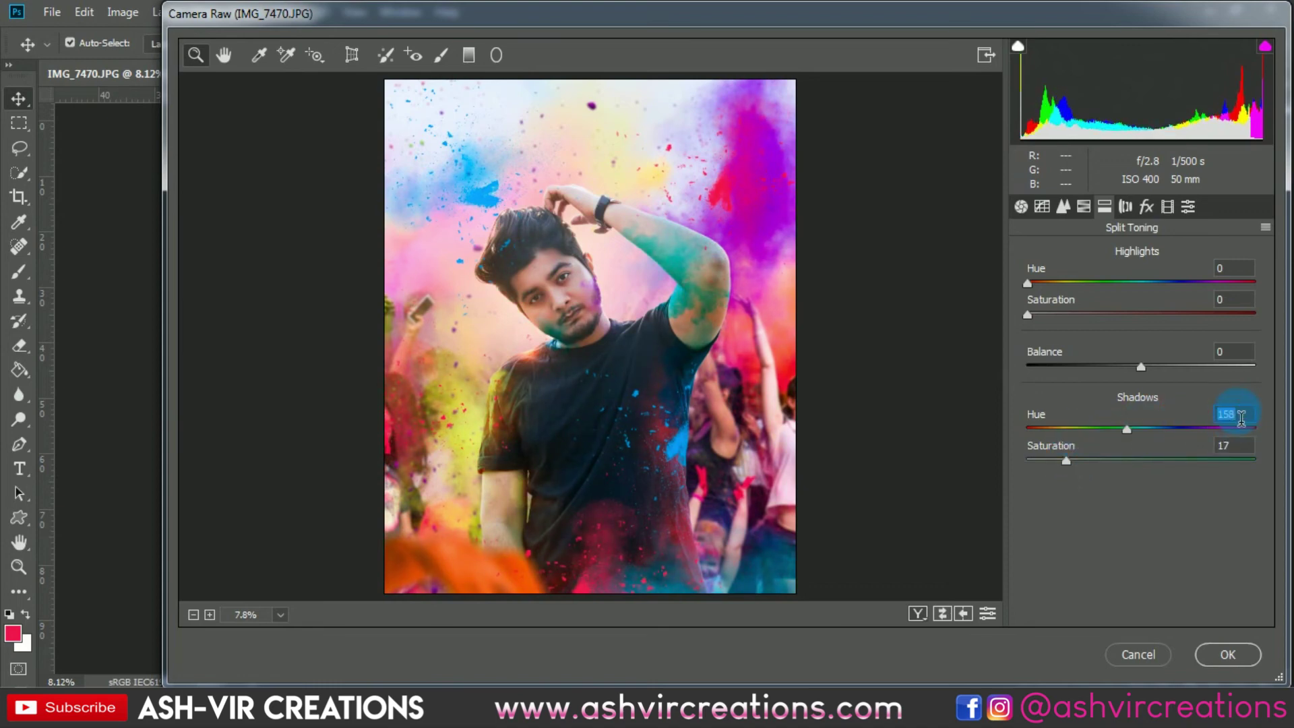
pyautogui.write('209')
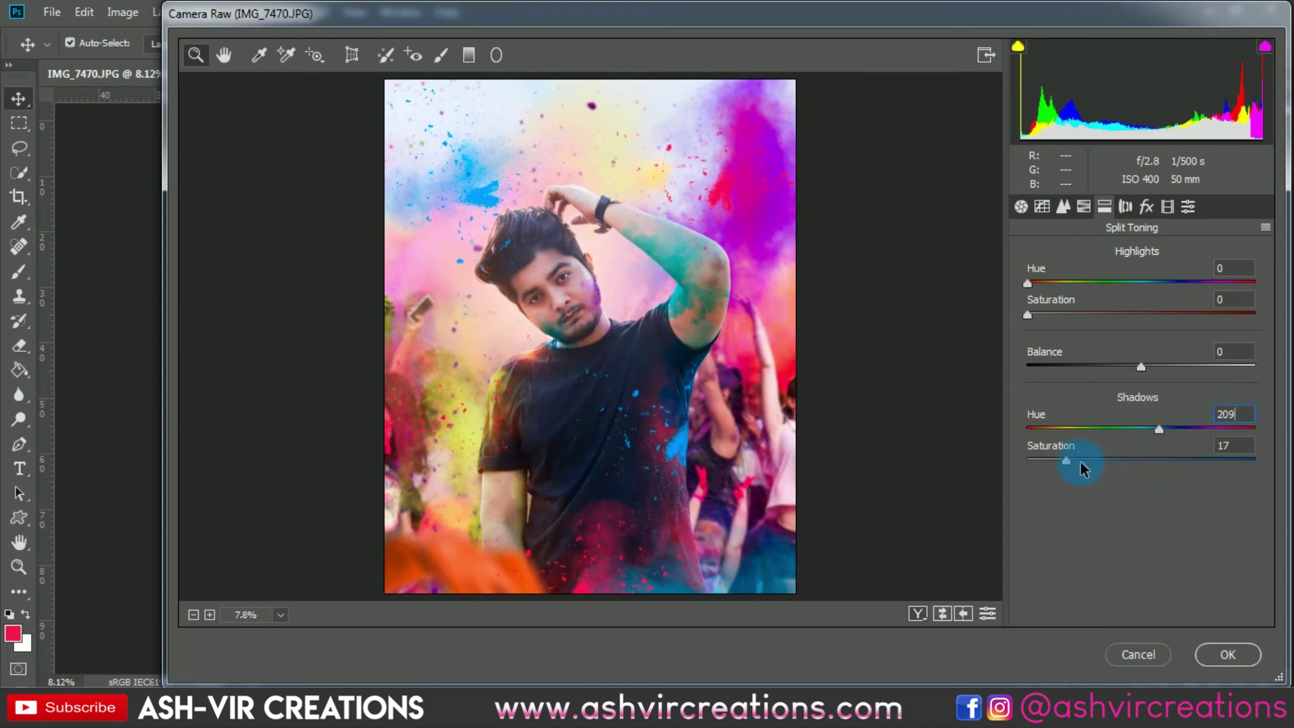
pyautogui.moveTo(1078, 459)
pyautogui.mouseDown()
pyautogui.moveTo(1138, 459)
pyautogui.moveTo(1026, 461)
pyautogui.moveTo(1053, 462)
pyautogui.mouseUp()
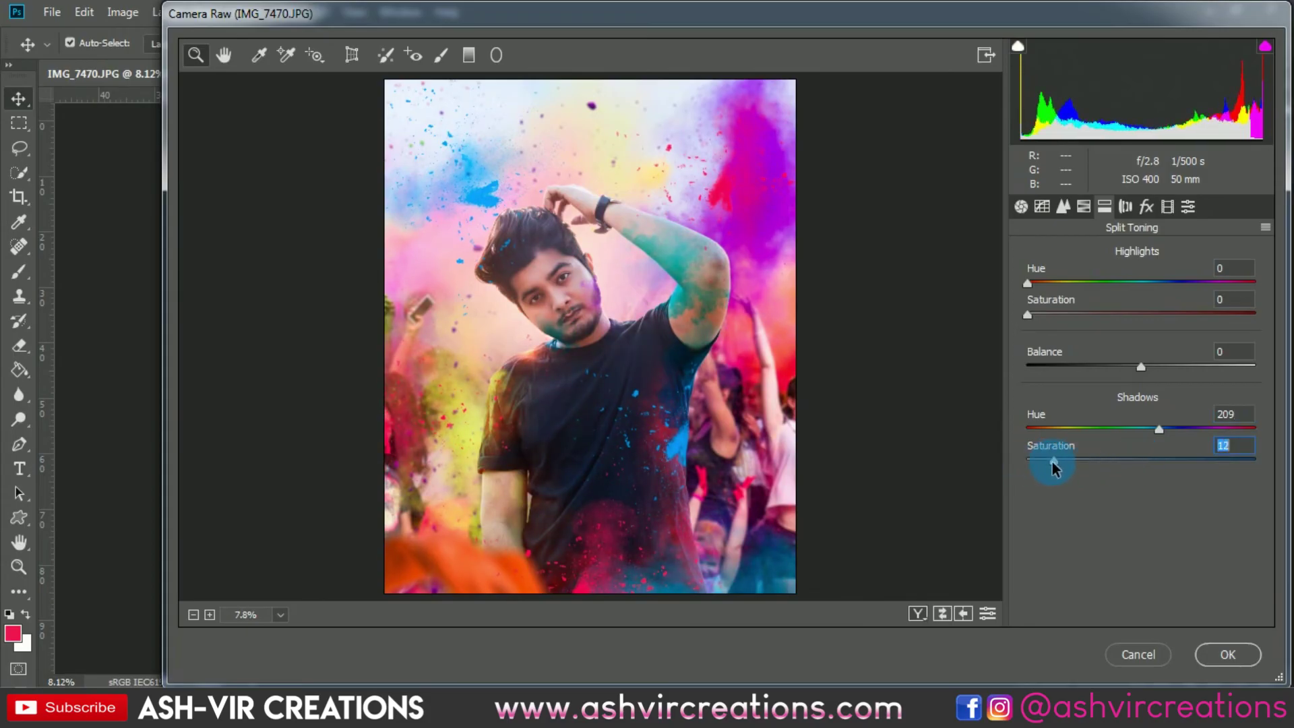
# - Set the split toning for the highlights to hue 41 and saturation 20
pyautogui.click(1053, 283)
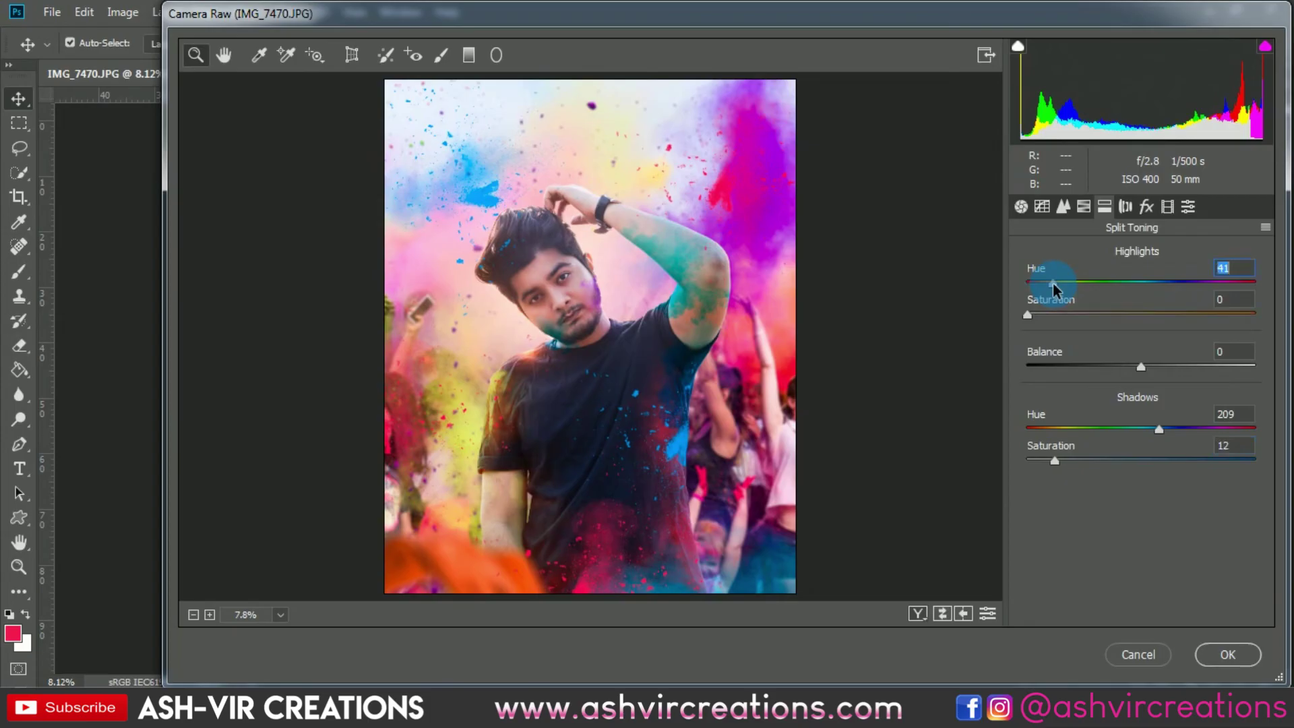
pyautogui.click(1096, 314)
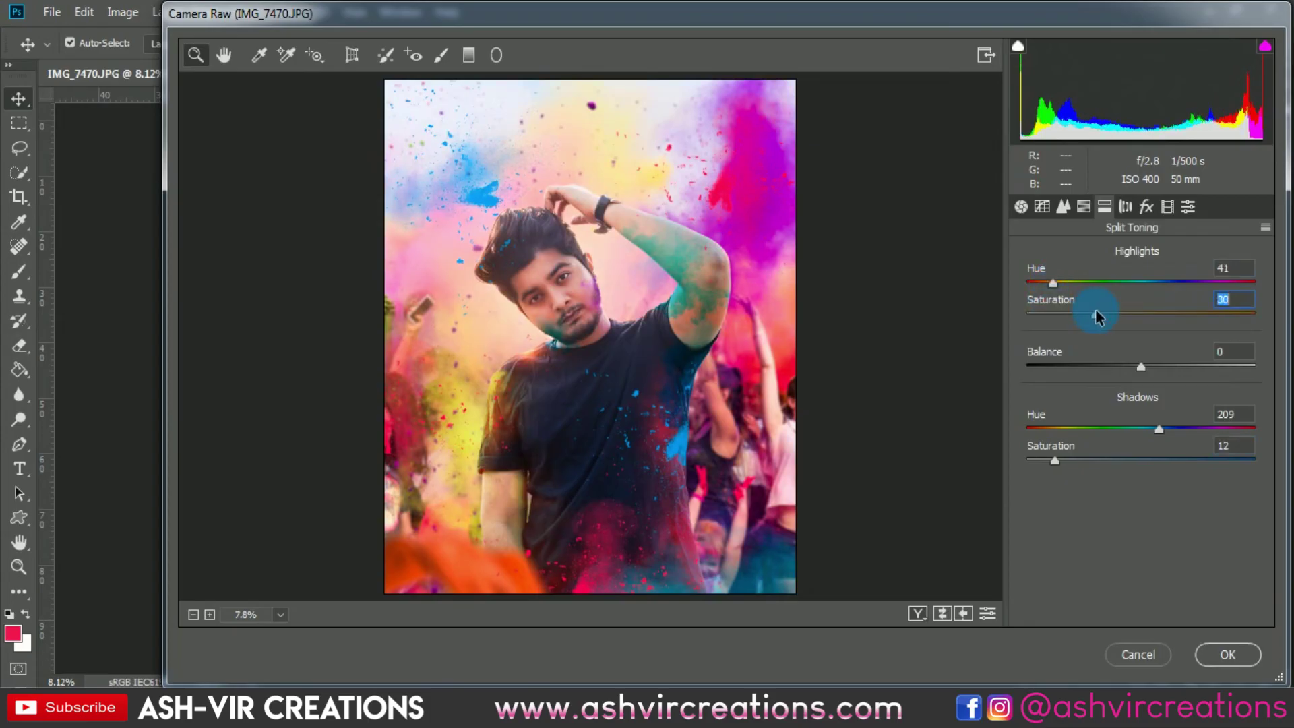
pyautogui.moveTo(1096, 313); pyautogui.dragTo(1078, 335)
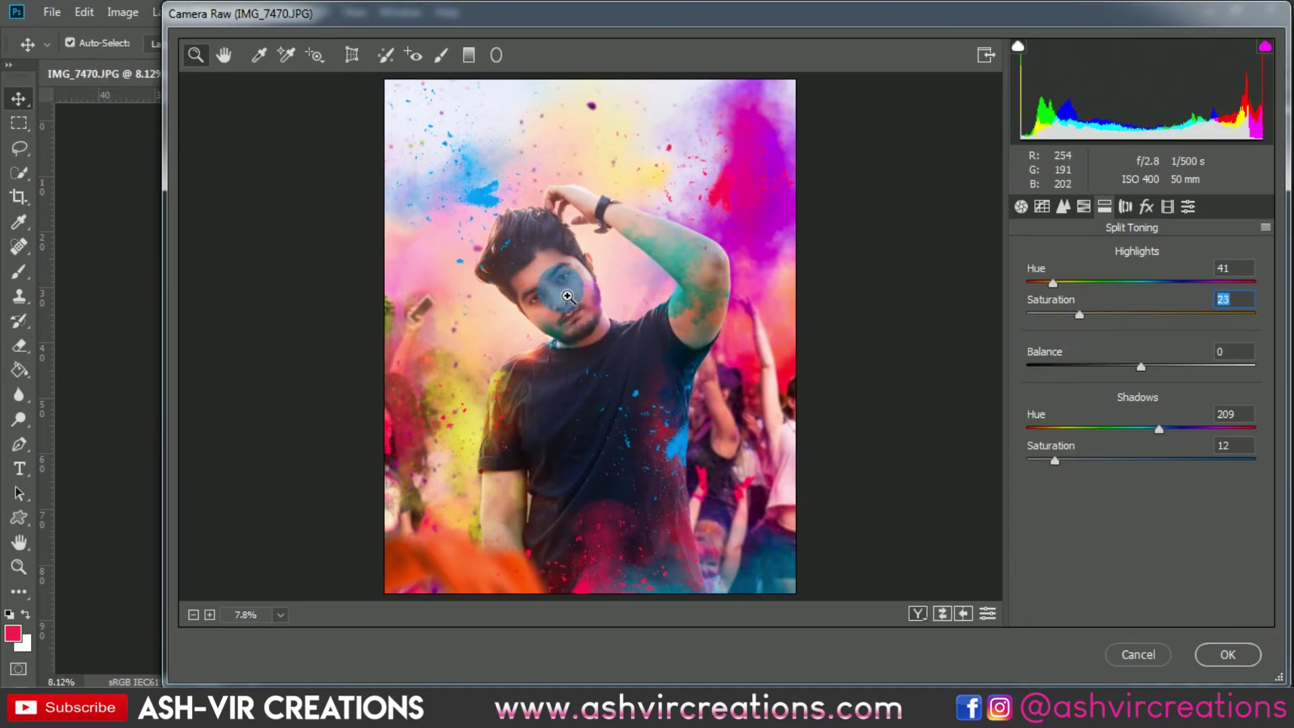
pyautogui.click(593, 300)
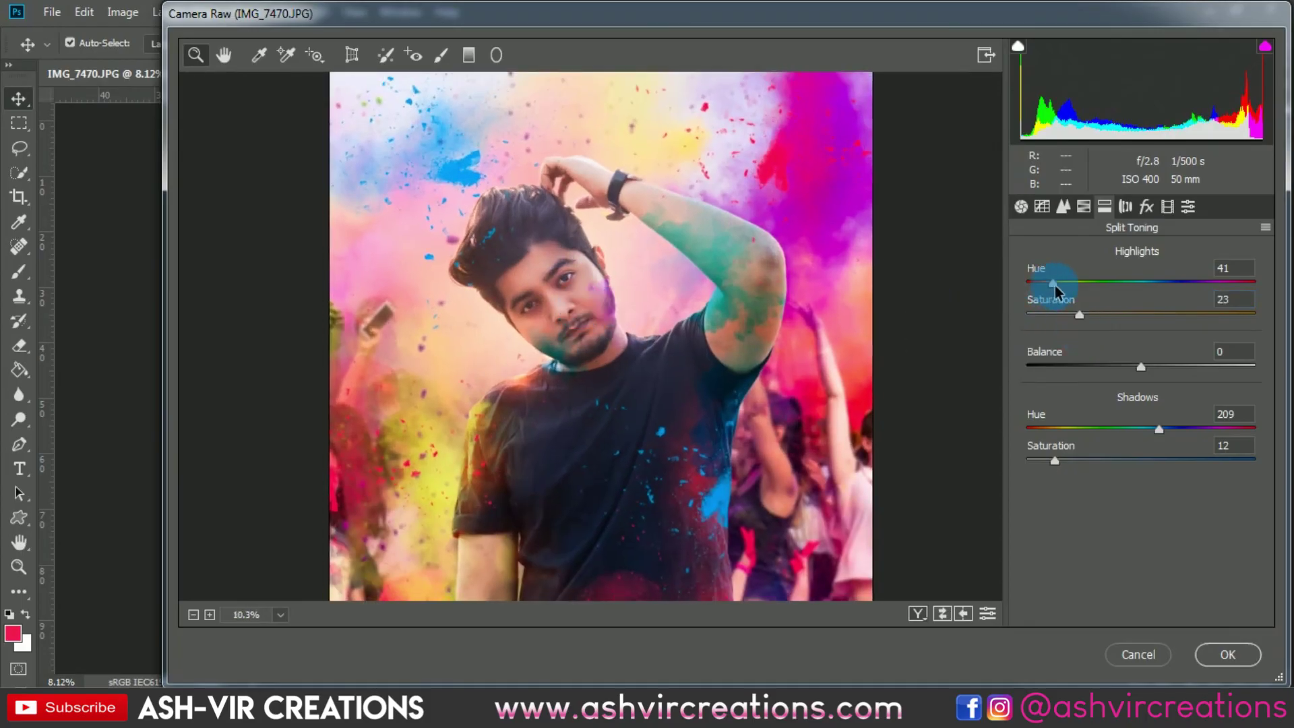
pyautogui.moveTo(1054, 285); pyautogui.dragTo(1083, 332)
pyautogui.moveTo(1053, 288); pyautogui.dragTo(1080, 327)
pyautogui.keyDown('alt'); pyautogui.click(752, 428); pyautogui.keyUp('alt')
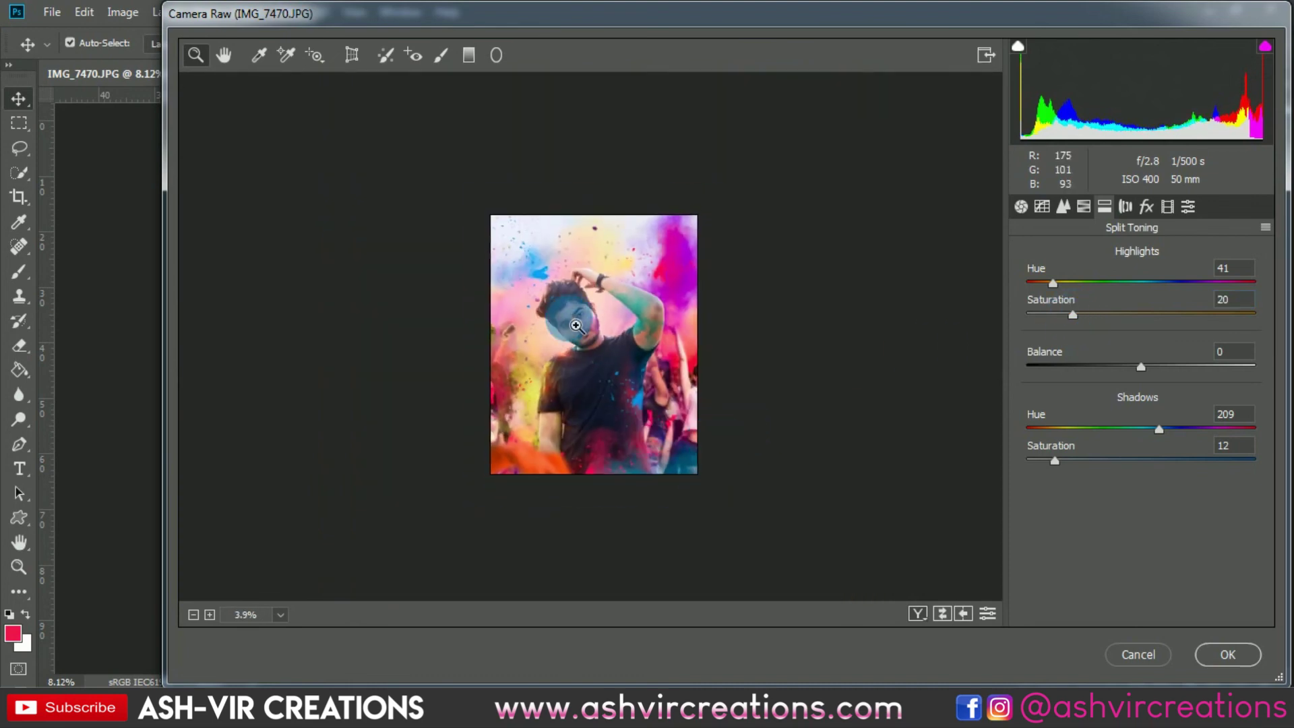
# - Set the sharpening amount to 19 and the clarity to +15
pyautogui.click(606, 370)
pyautogui.click(1072, 208)
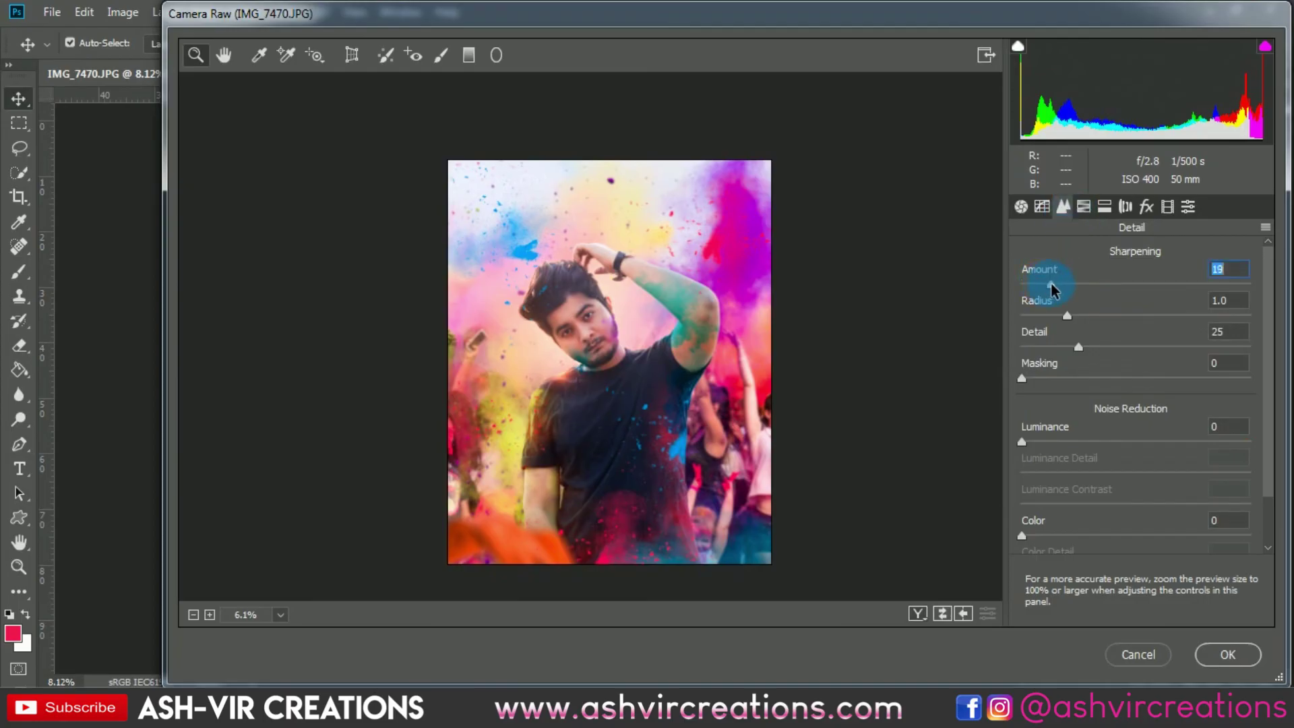
pyautogui.click(1021, 206)
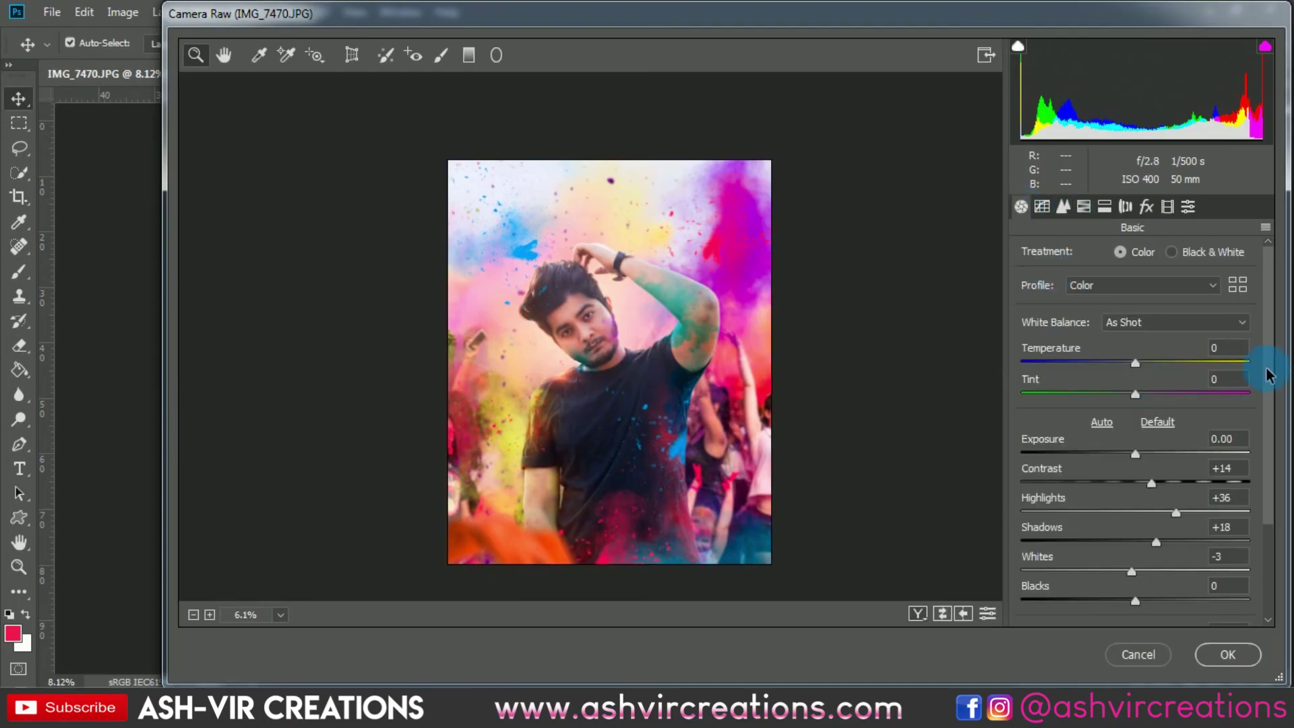
pyautogui.moveTo(1268, 374); pyautogui.dragTo(1274, 495)
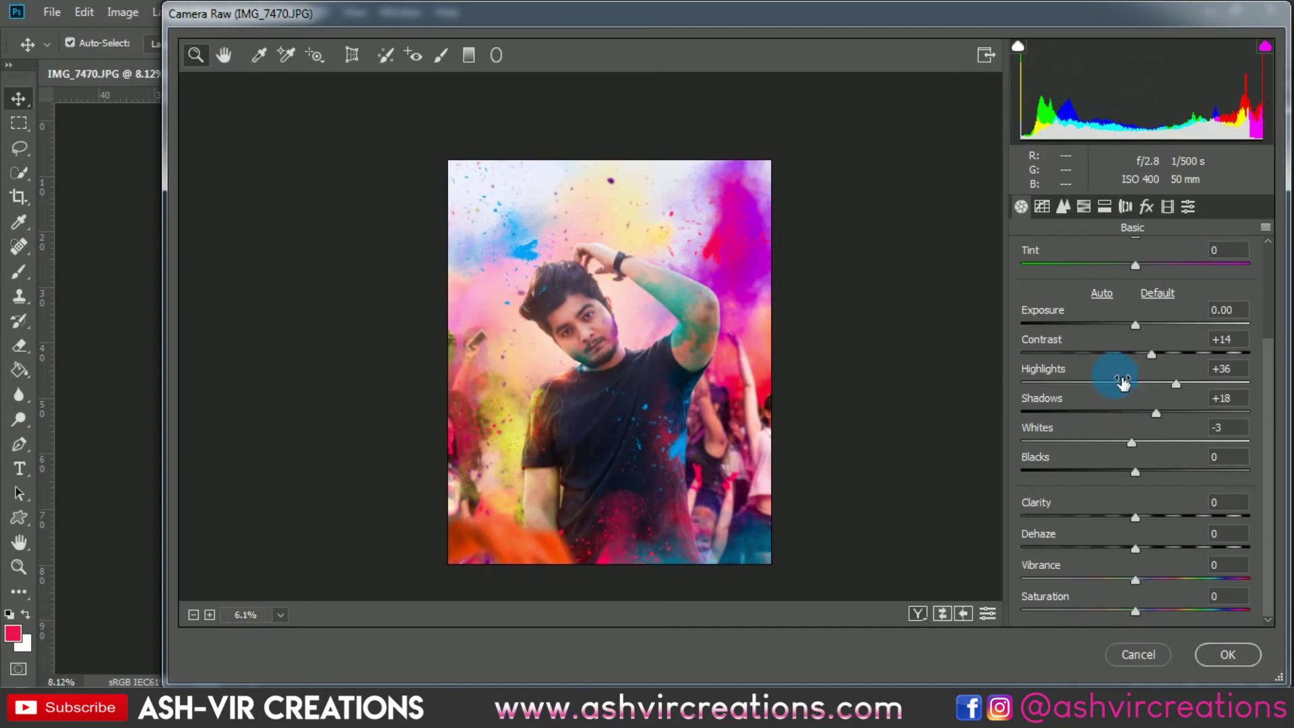
pyautogui.click(1151, 517)
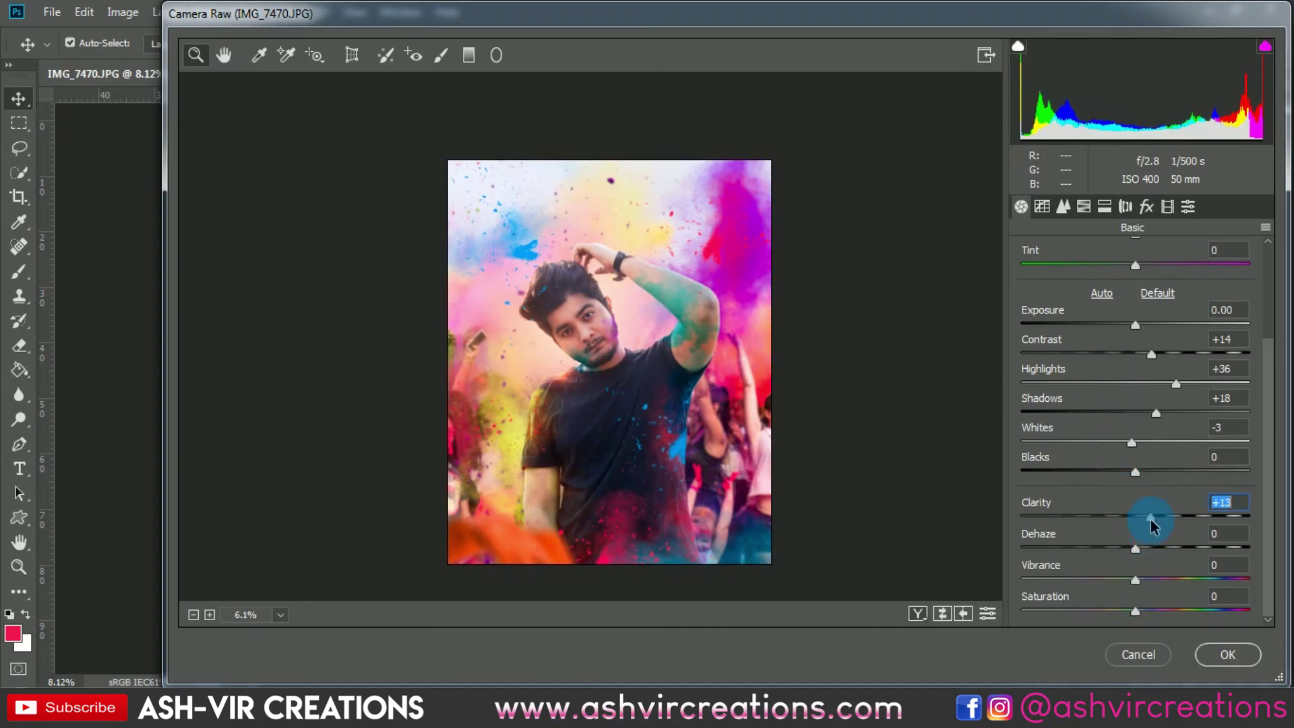
pyautogui.click(586, 414)
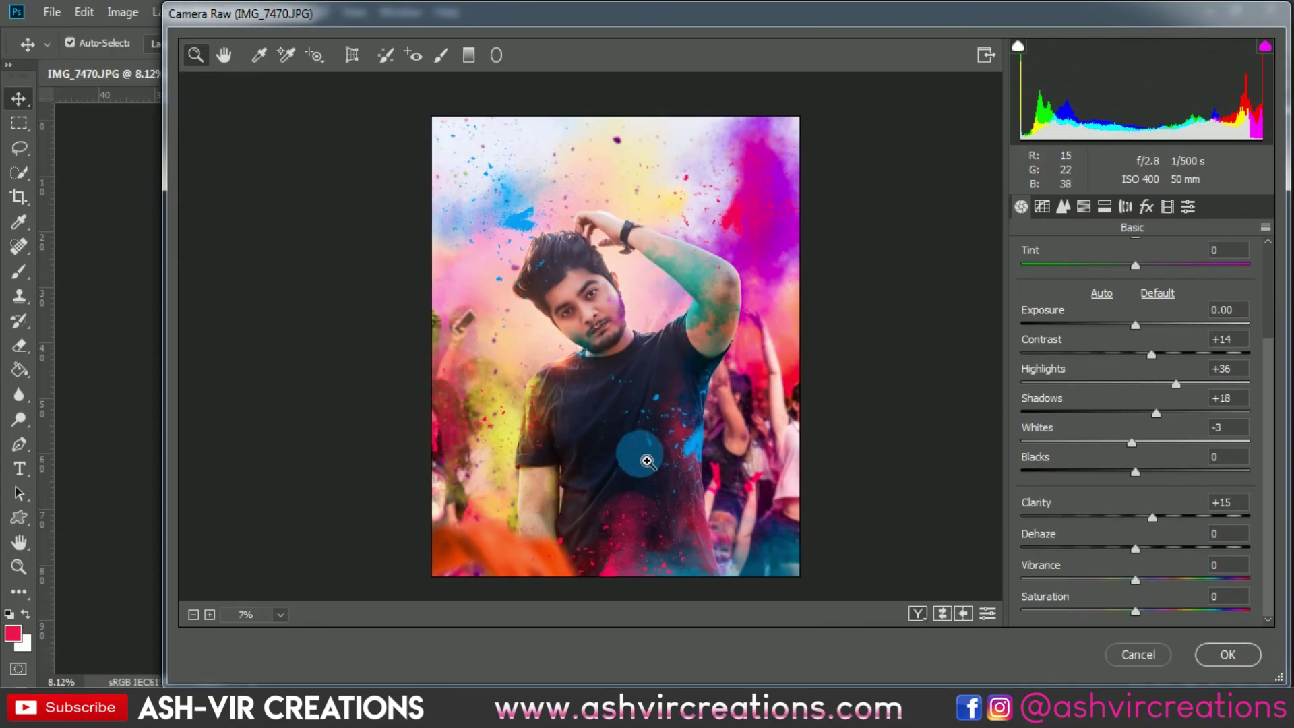
pyautogui.click(654, 472)
pyautogui.keyDown('alt'); pyautogui.click(633, 312); pyautogui.keyUp('alt')
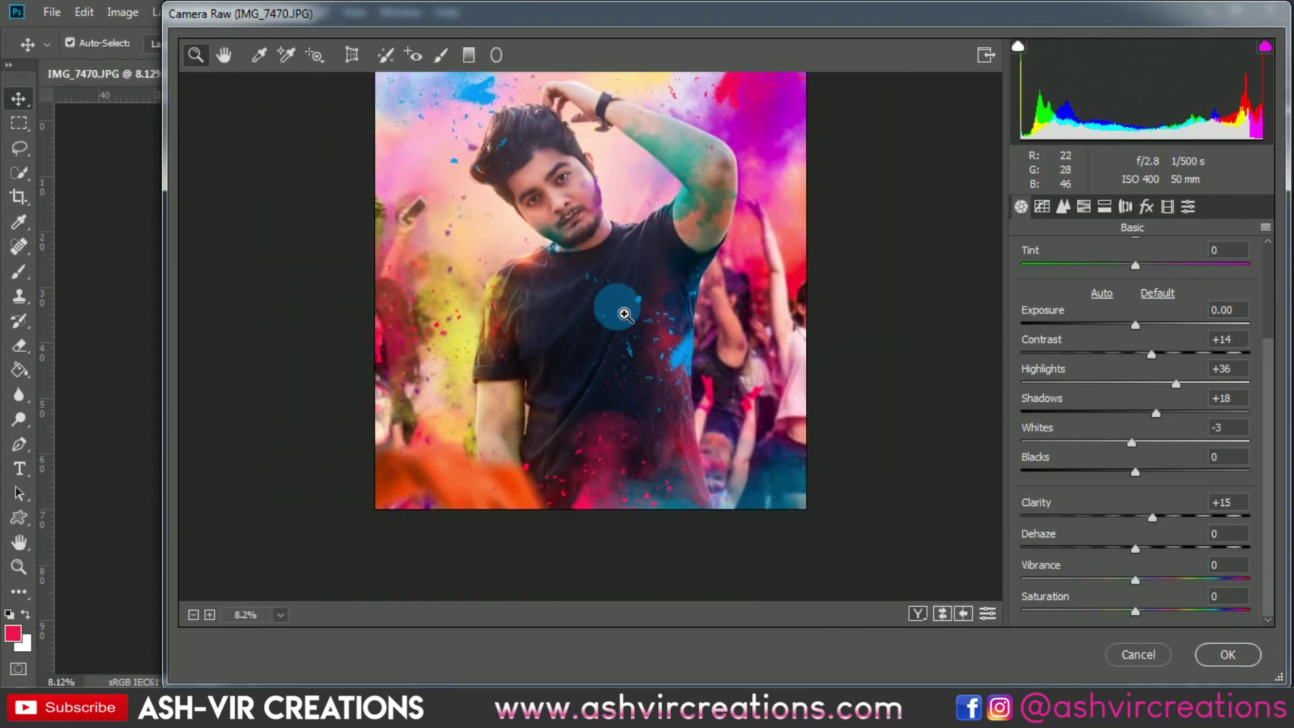
pyautogui.click(576, 213)
pyautogui.keyDown('alt'); pyautogui.click(573, 216); pyautogui.keyUp('alt')
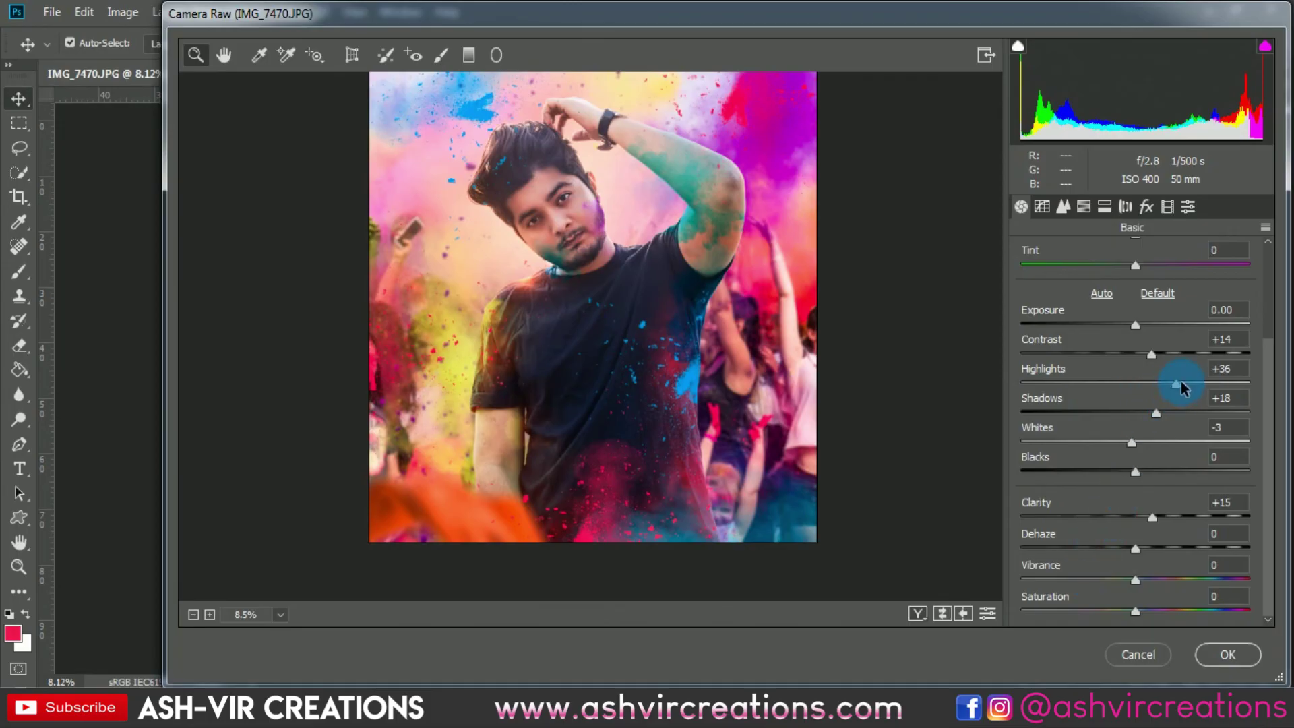
# - Set shadows to +29, blacks to -11, vibrance to +13 and saturation to -4, and apply the Camera Raw filter
pyautogui.moveTo(1171, 420); pyautogui.dragTo(1177, 426)
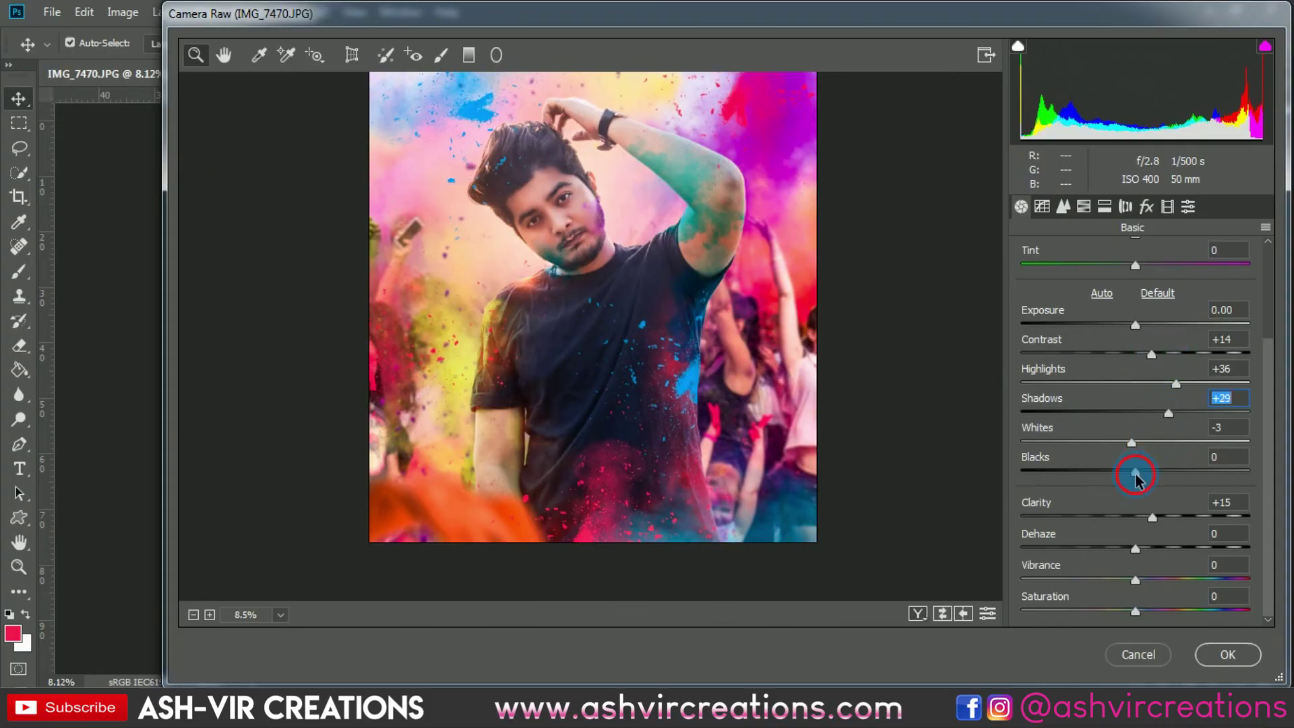
pyautogui.moveTo(1136, 475)
pyautogui.mouseDown()
pyautogui.moveTo(1100, 471)
pyautogui.moveTo(1122, 478)
pyautogui.mouseUp()
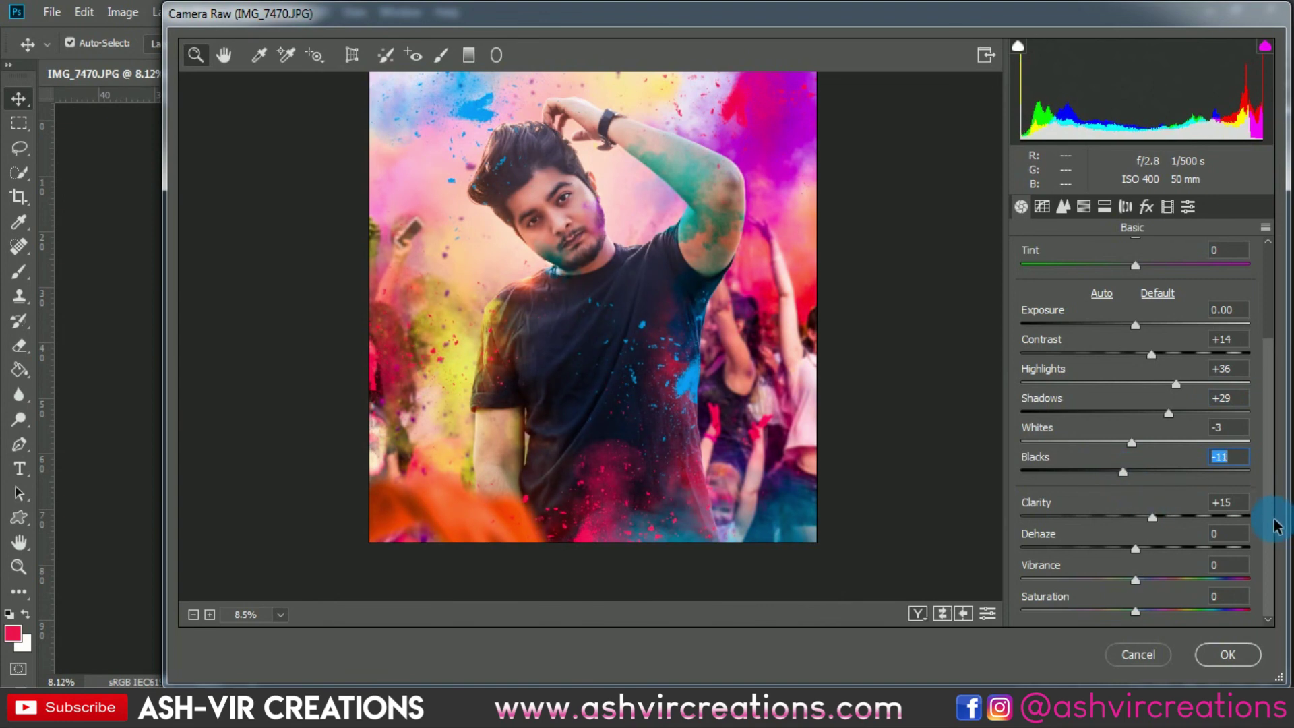
pyautogui.click(1153, 581)
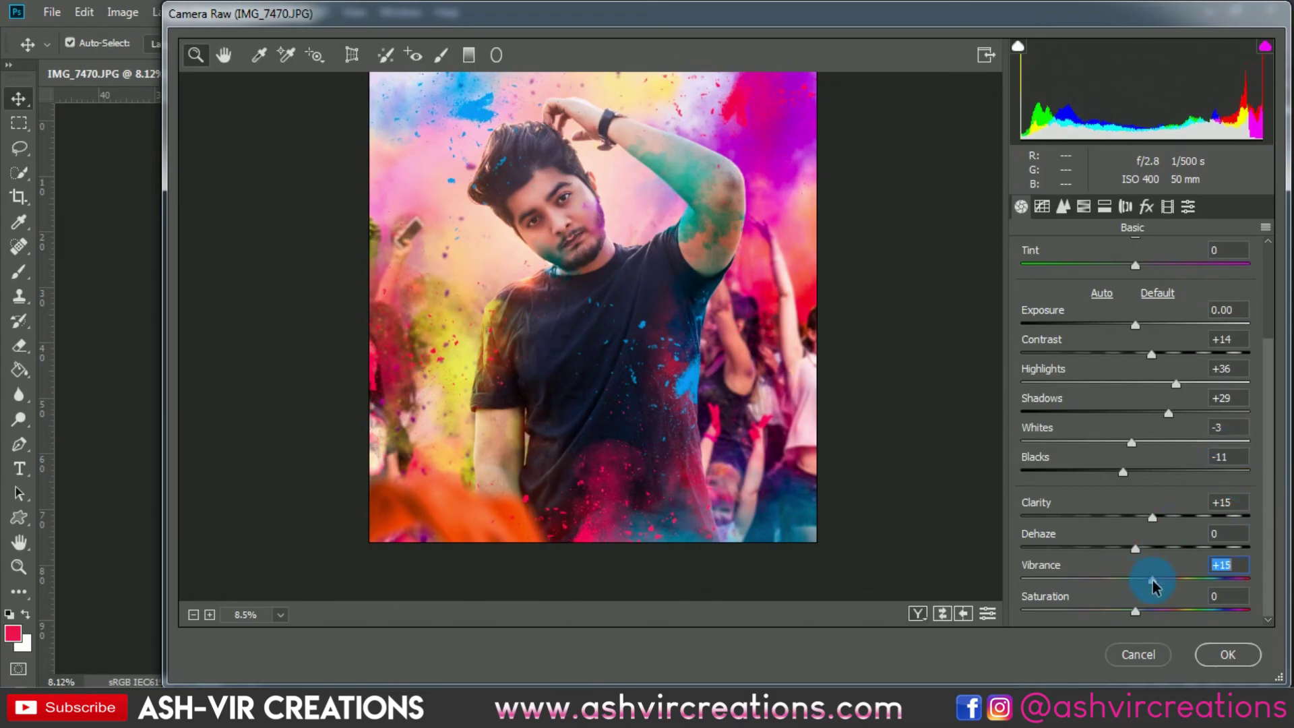
pyautogui.moveTo(1131, 616); pyautogui.dragTo(1132, 616)
pyautogui.keyDown('alt'); pyautogui.click(644, 323); pyautogui.keyUp('alt')
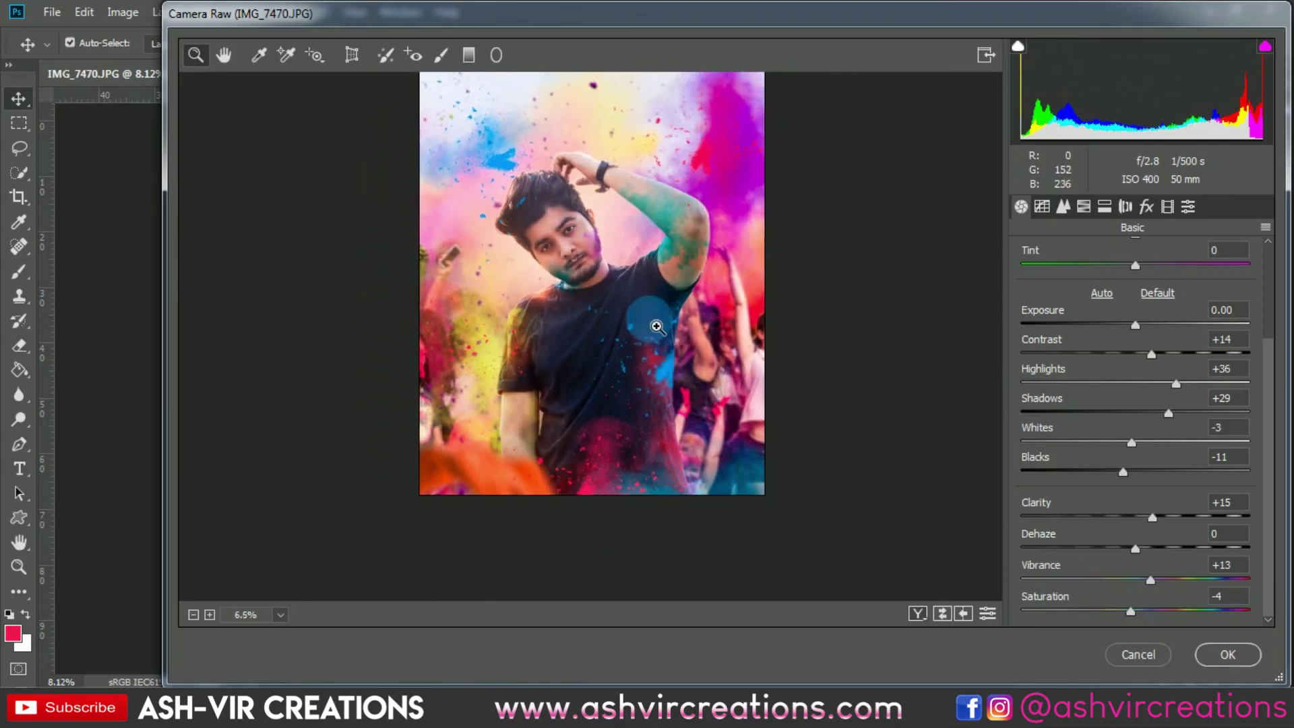
pyautogui.keyDown('alt'); pyautogui.click(617, 249); pyautogui.keyUp('alt')
pyautogui.click(616, 250)
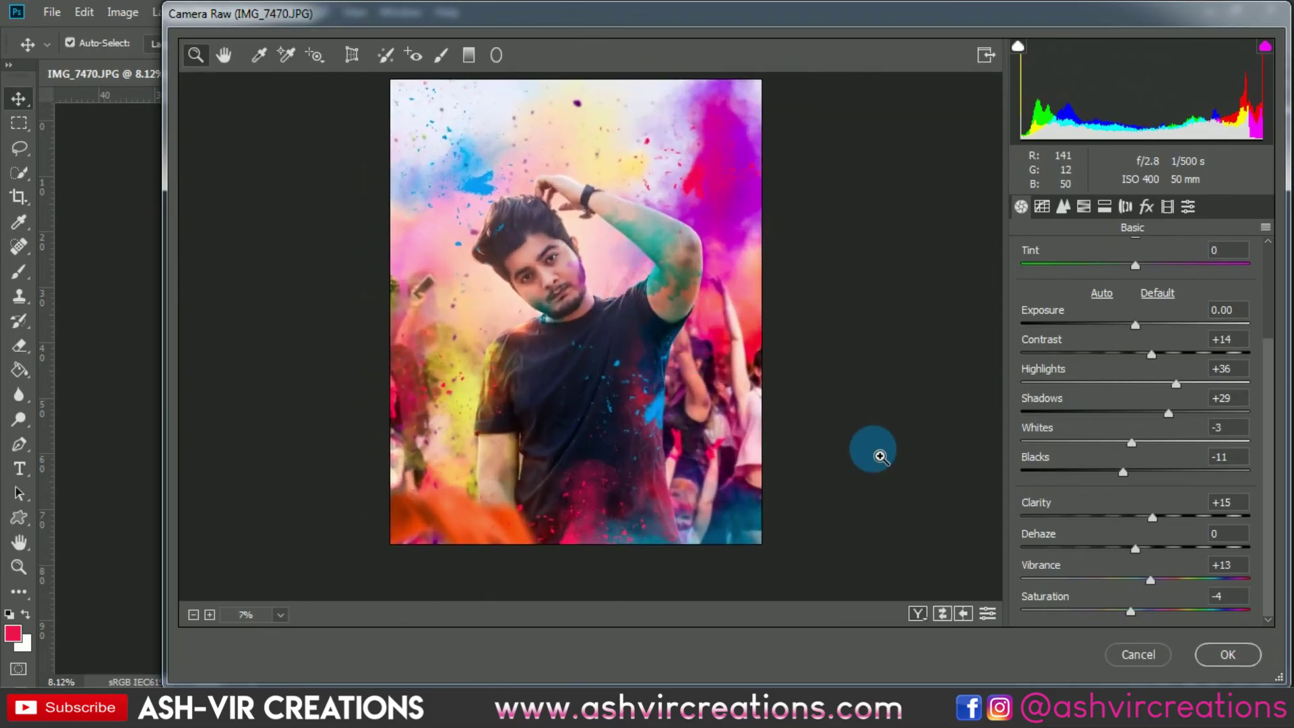
pyautogui.click(1220, 654)
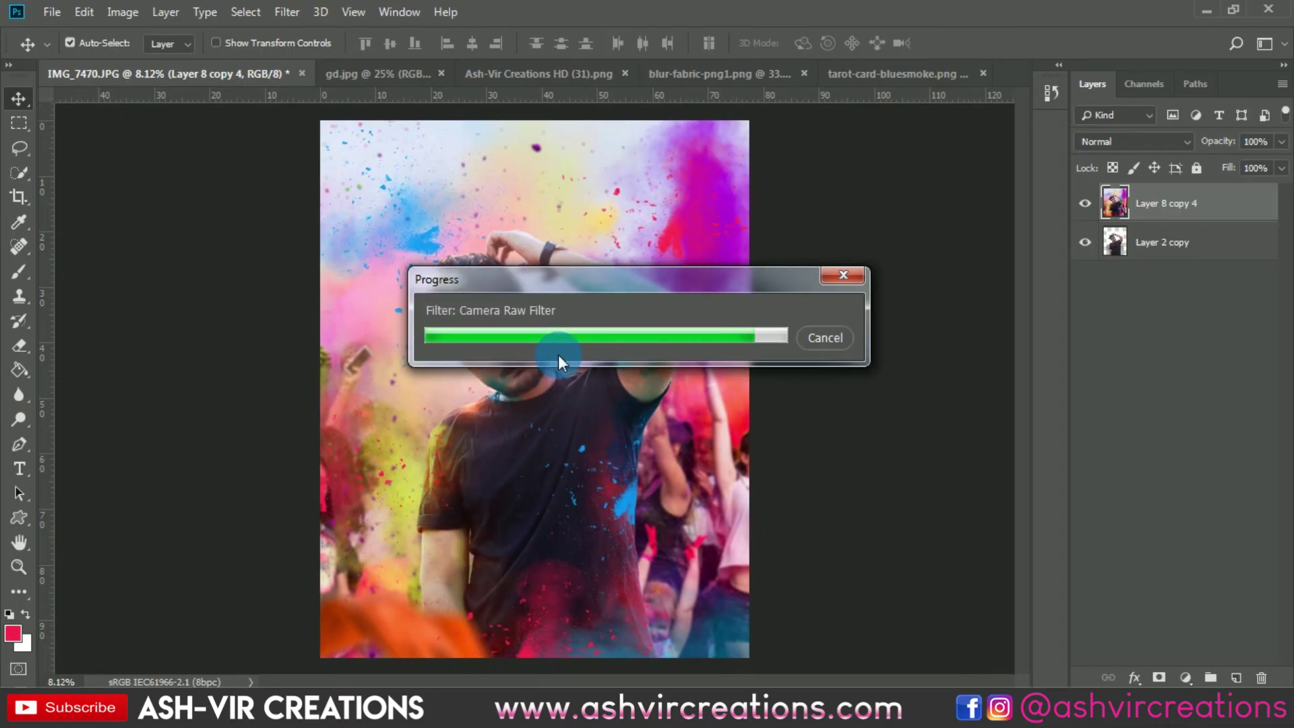
# - Inspect the graded composite up close and compare it with the original photo by hiding and reshowing Layer 8 copy 4
pyautogui.scroll(2, 558, 354)
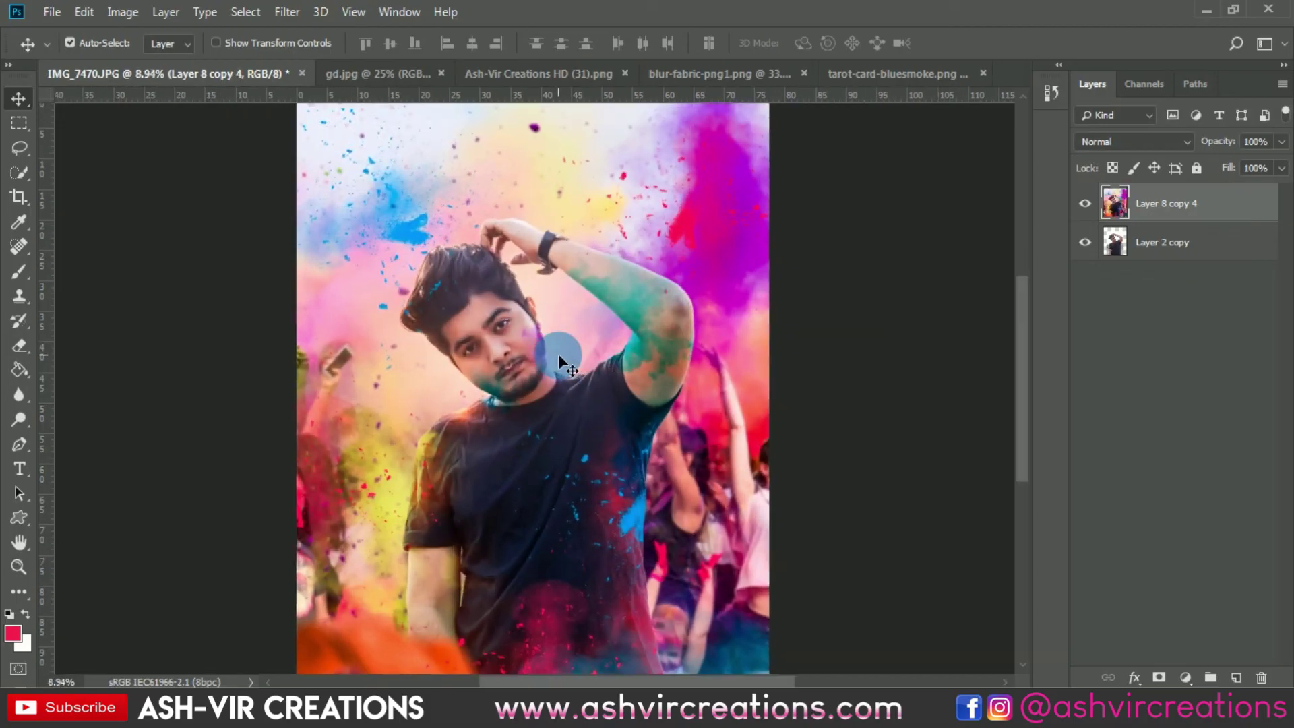
pyautogui.scroll(5, 453, 288)
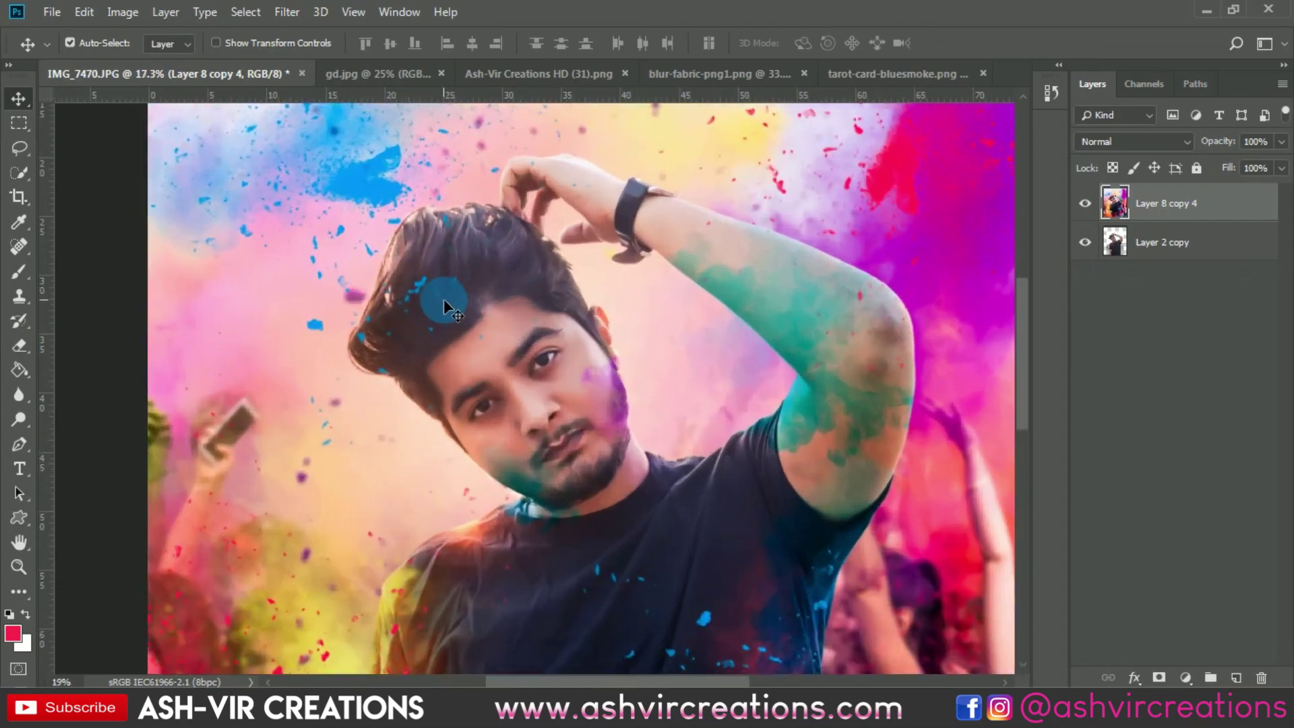
pyautogui.scroll(1, 445, 305)
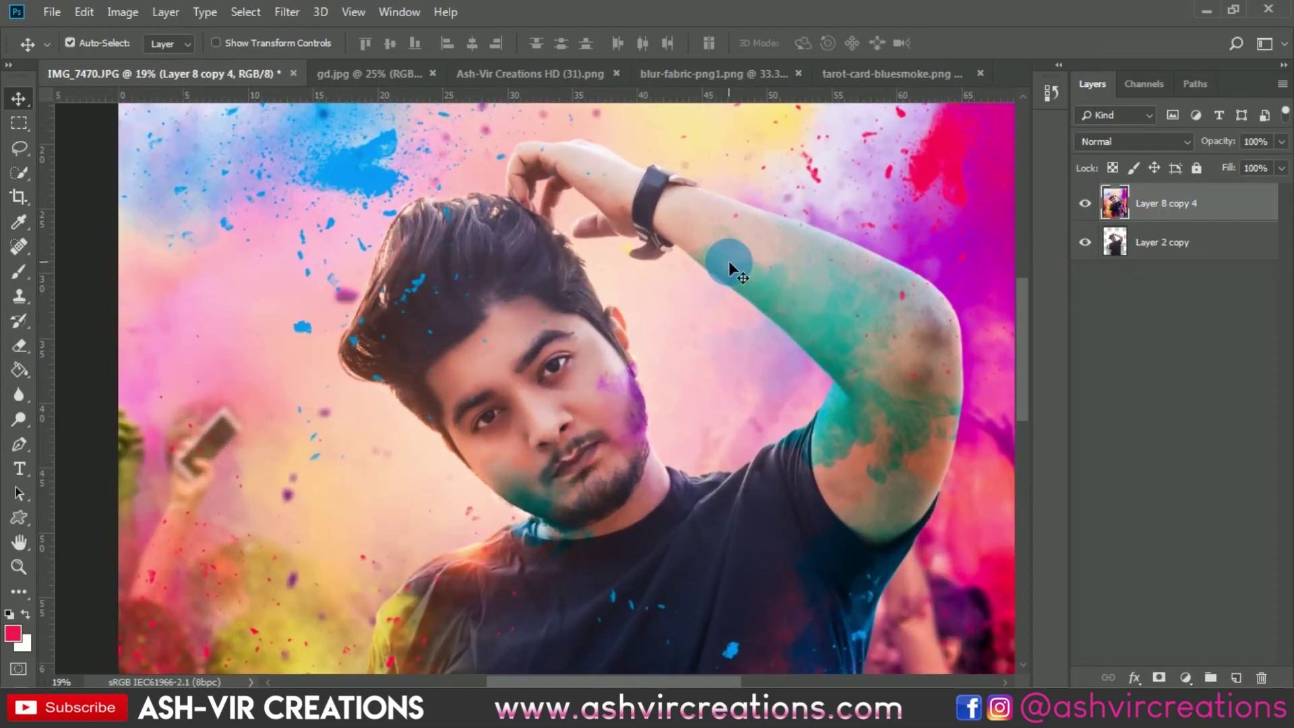
pyautogui.scroll(-3, 729, 261)
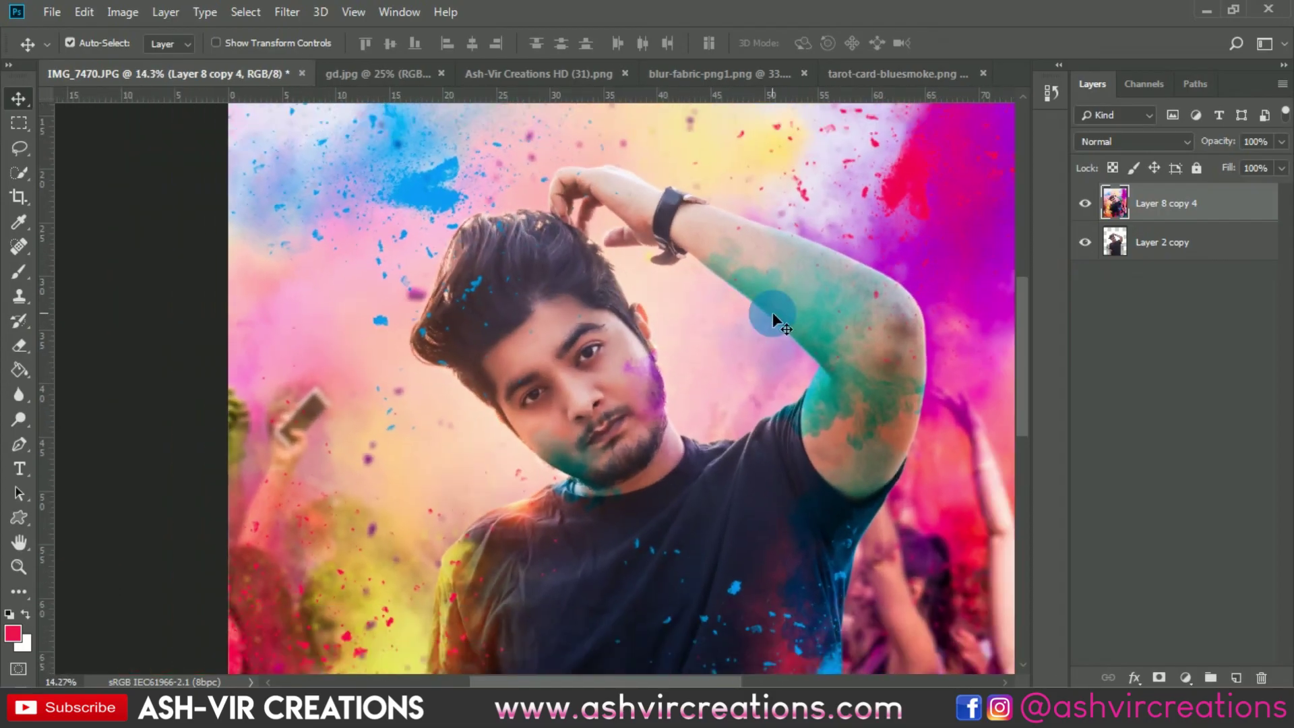
pyautogui.scroll(-4, 773, 313)
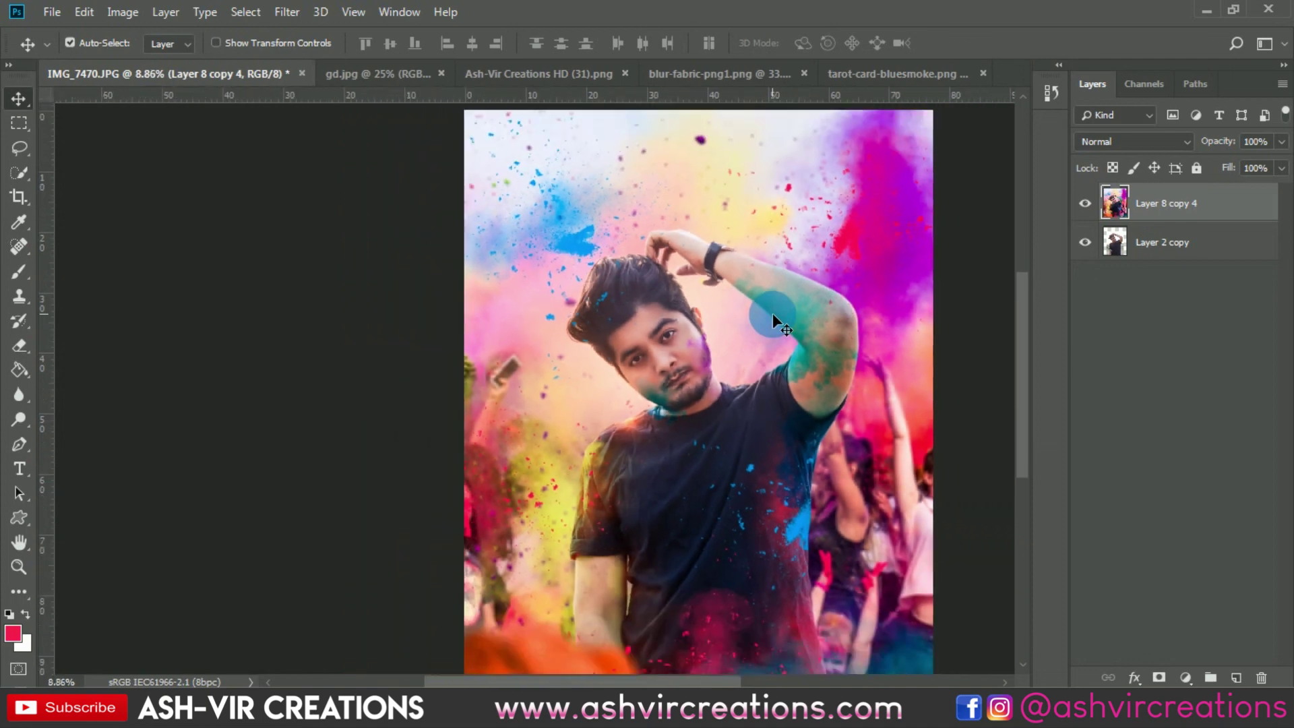
pyautogui.scroll(-2, 772, 313)
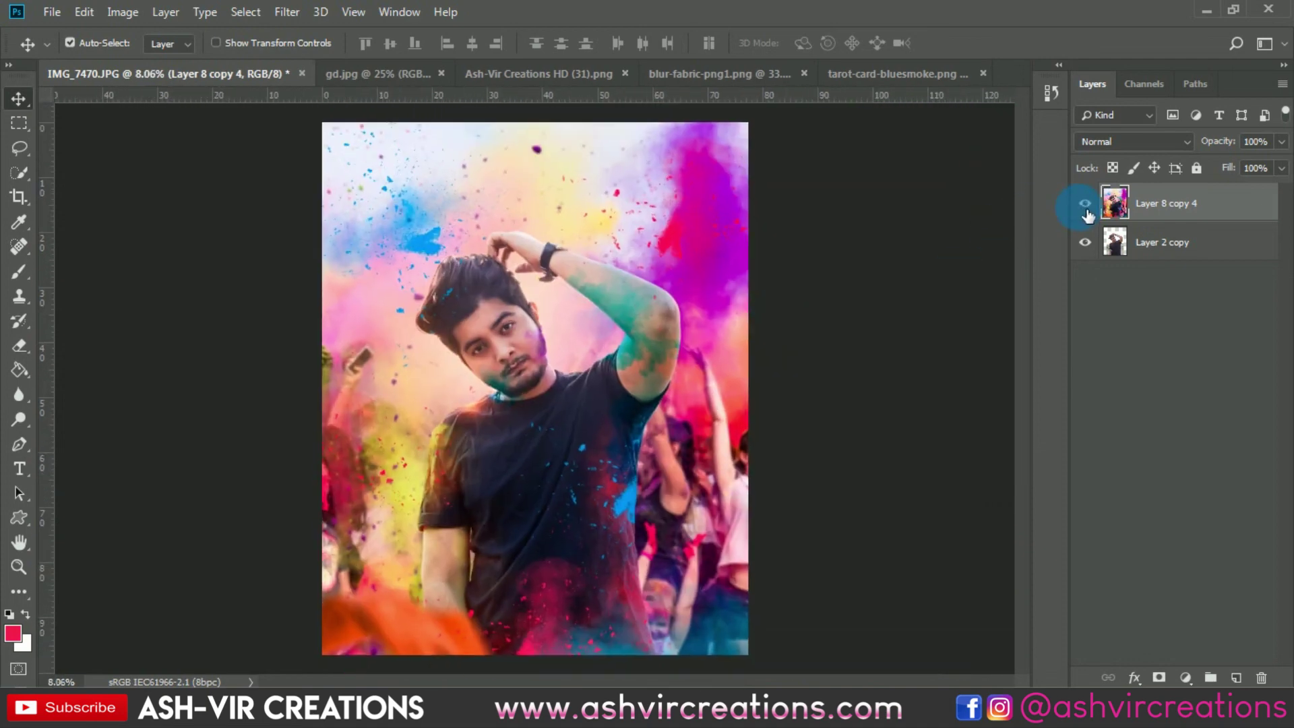
pyautogui.click(1085, 203)
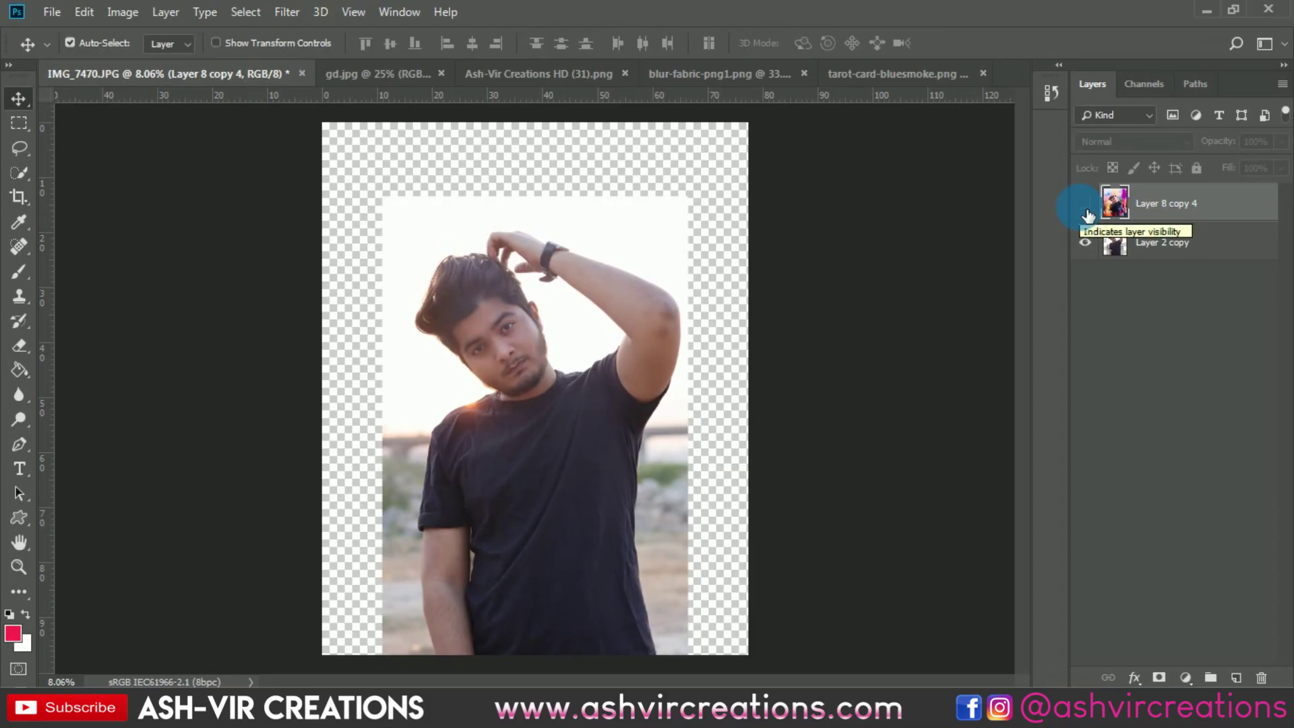
pyautogui.click(1086, 204)
pyautogui.click(1085, 203)
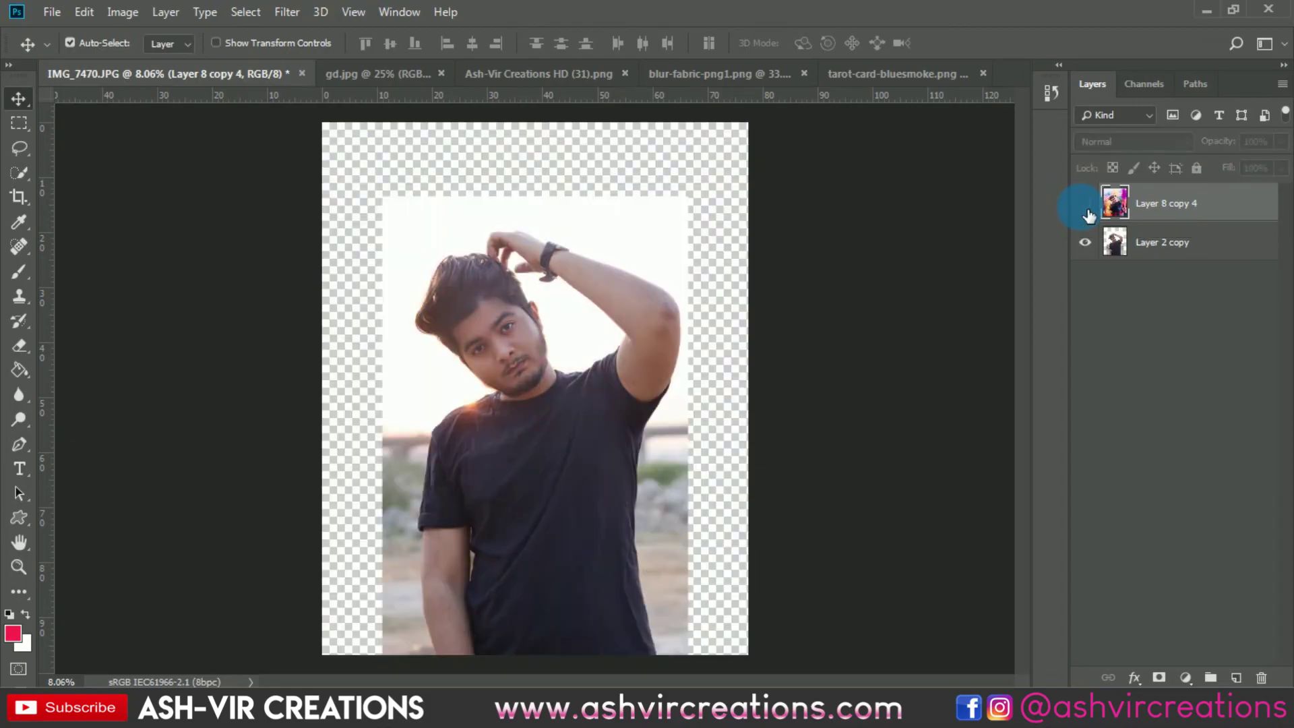
pyautogui.click(1085, 203)
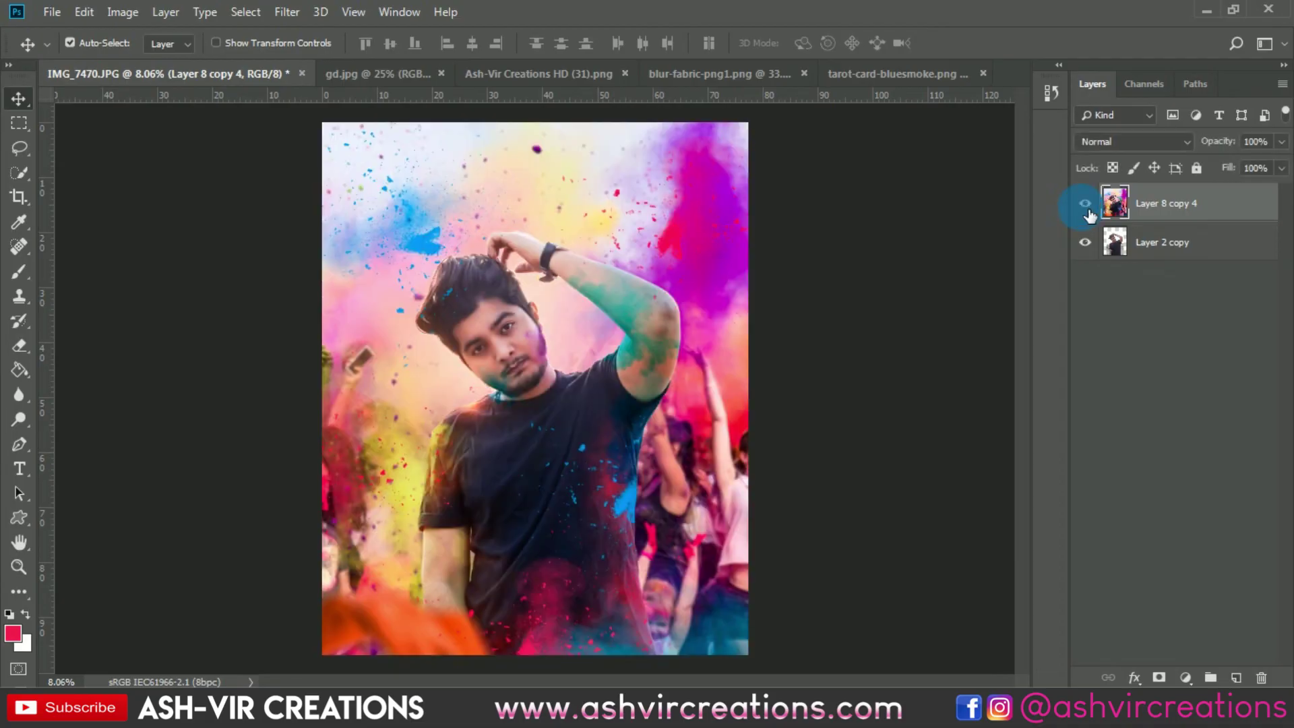
pyautogui.scroll(5, 870, 283)
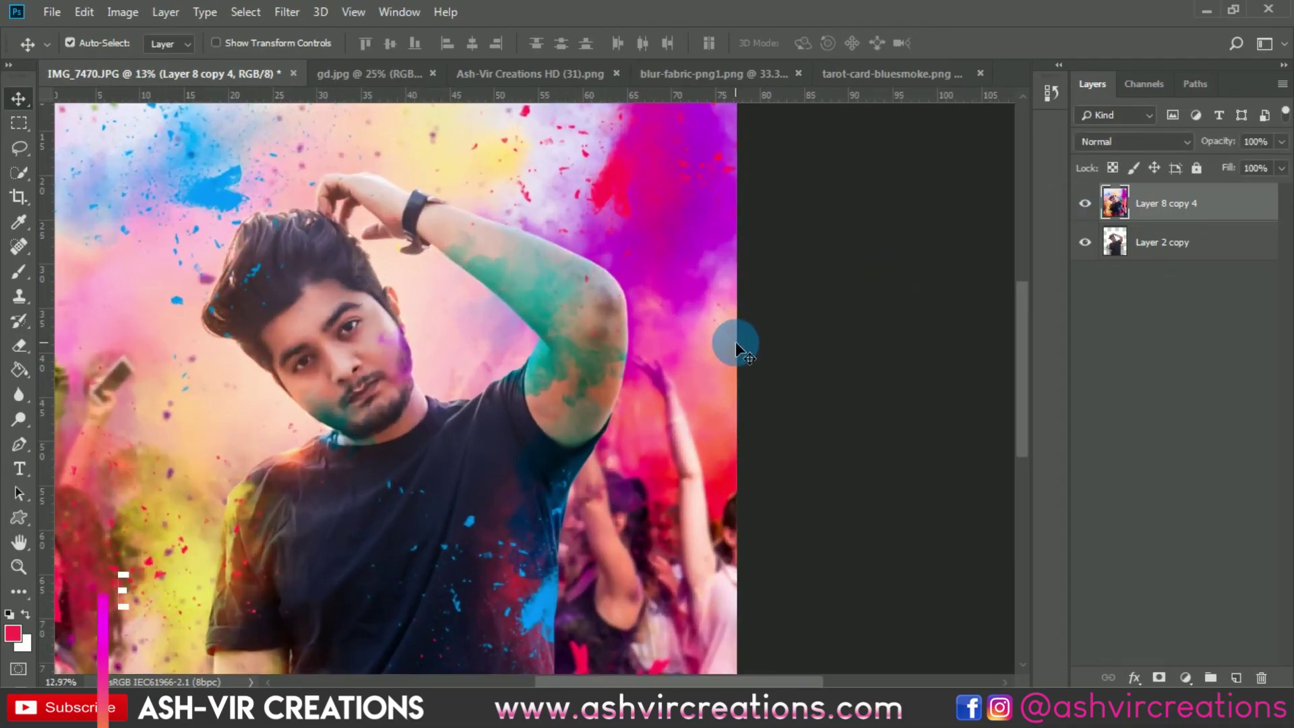
# - Compare the full composite with the original photo by hiding and reshowing Layer 8 copy 4 twice
pyautogui.scroll(-2, 736, 347)
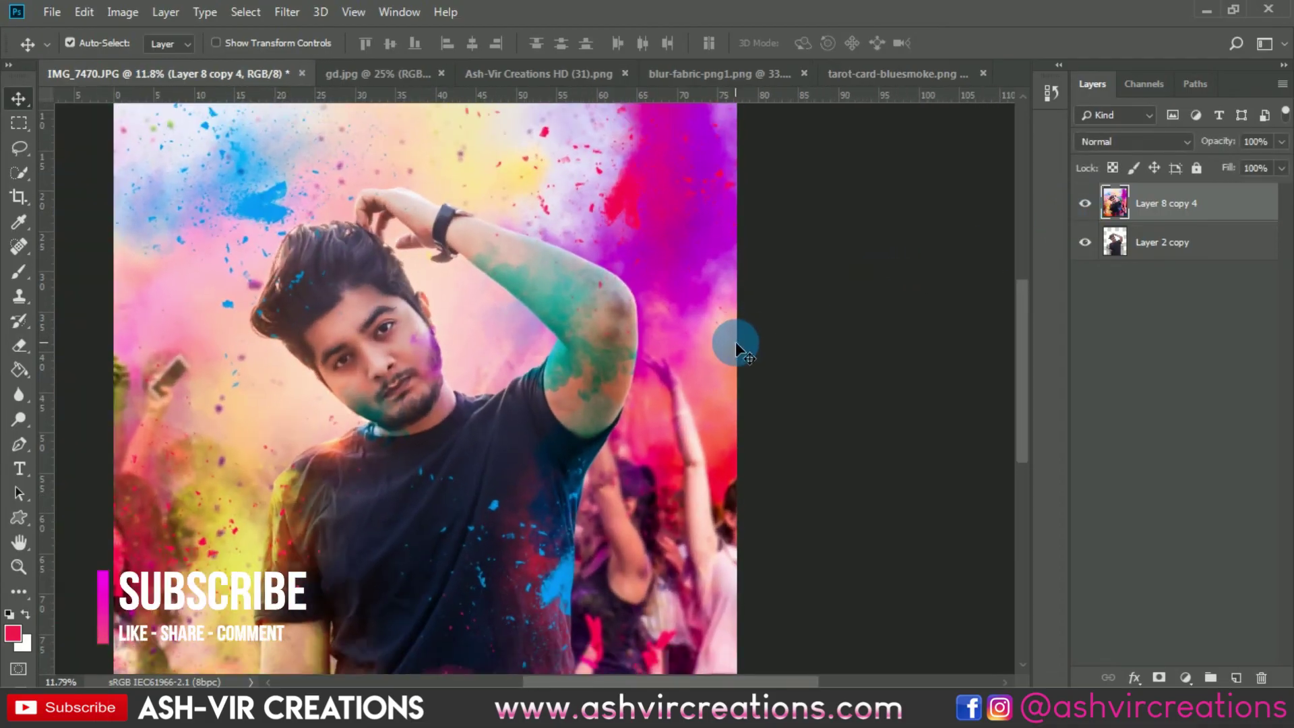
pyautogui.scroll(-1, 736, 347)
pyautogui.scroll(1, 736, 347)
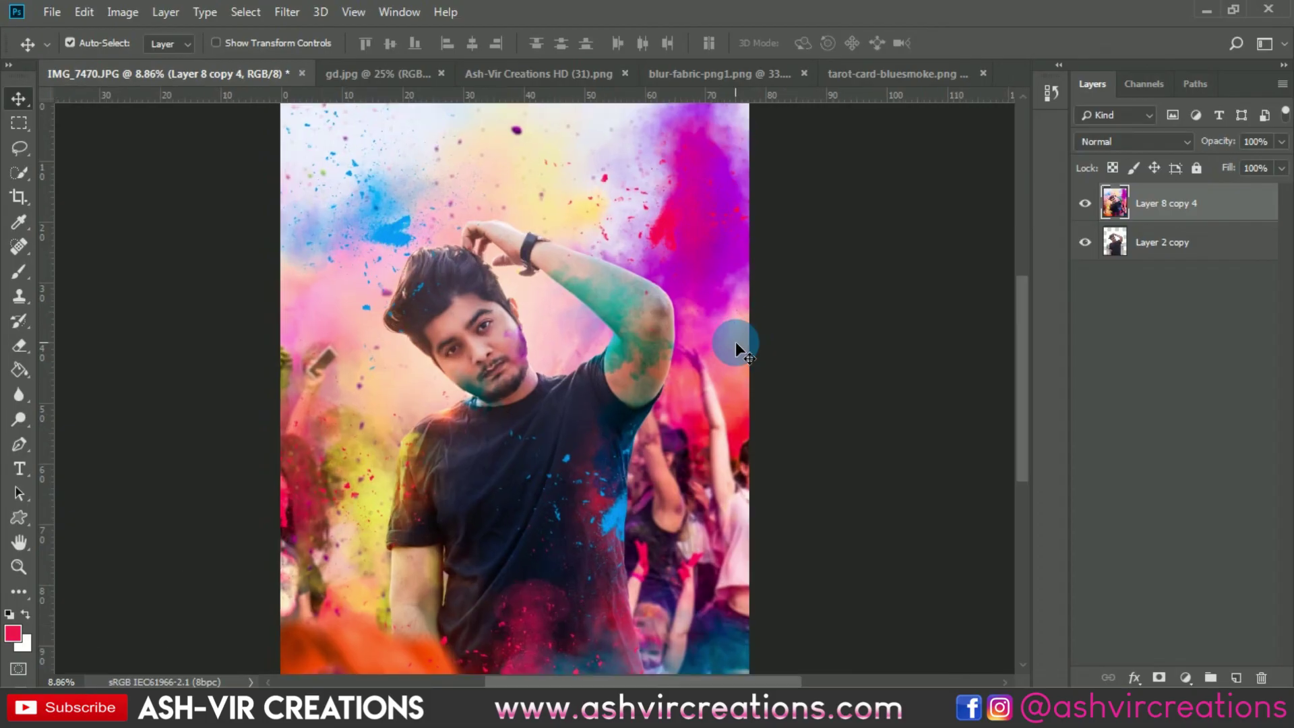
pyautogui.scroll(1, 747, 348)
pyautogui.scroll(-2, 838, 301)
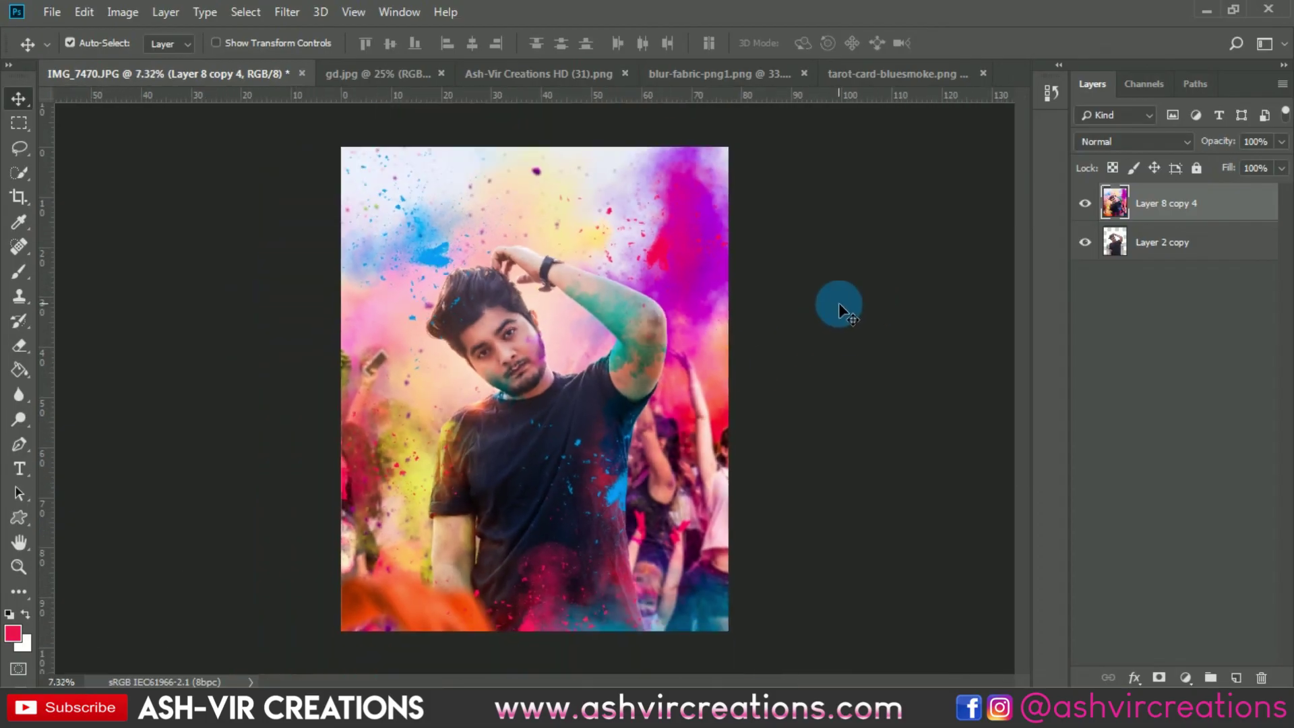
pyautogui.scroll(1, 854, 298)
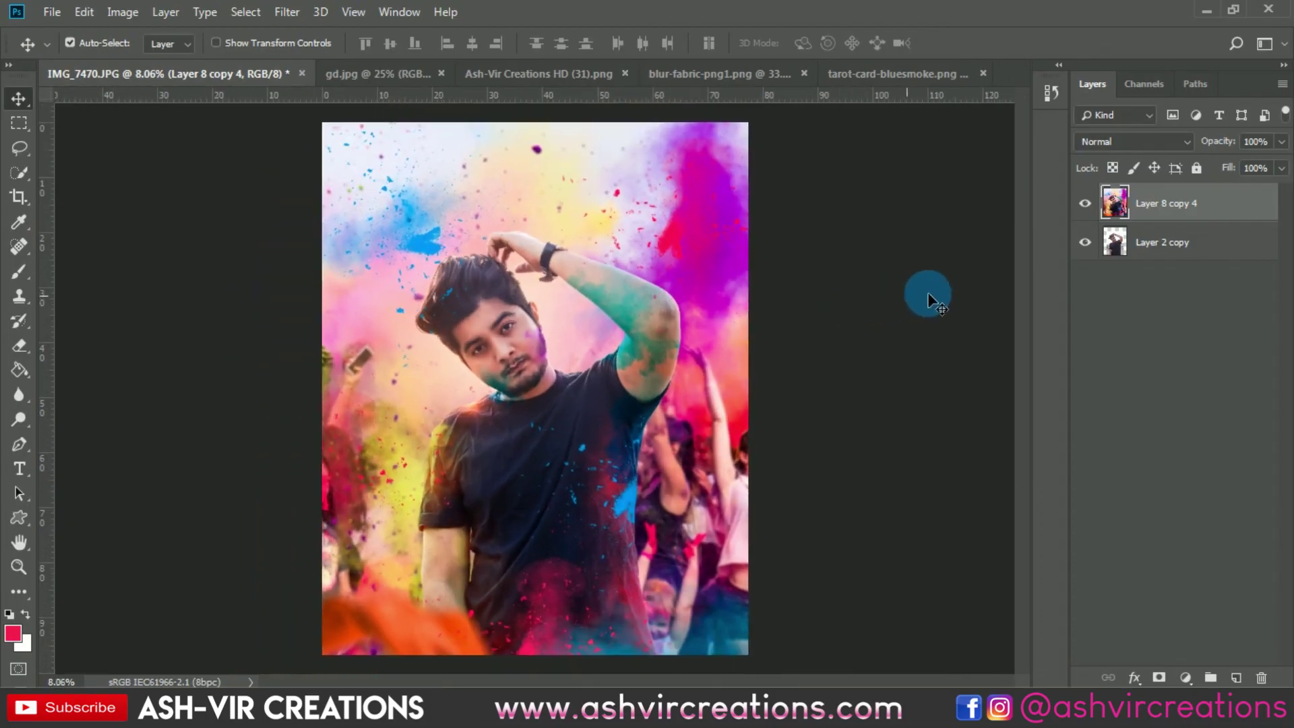
pyautogui.click(1085, 204)
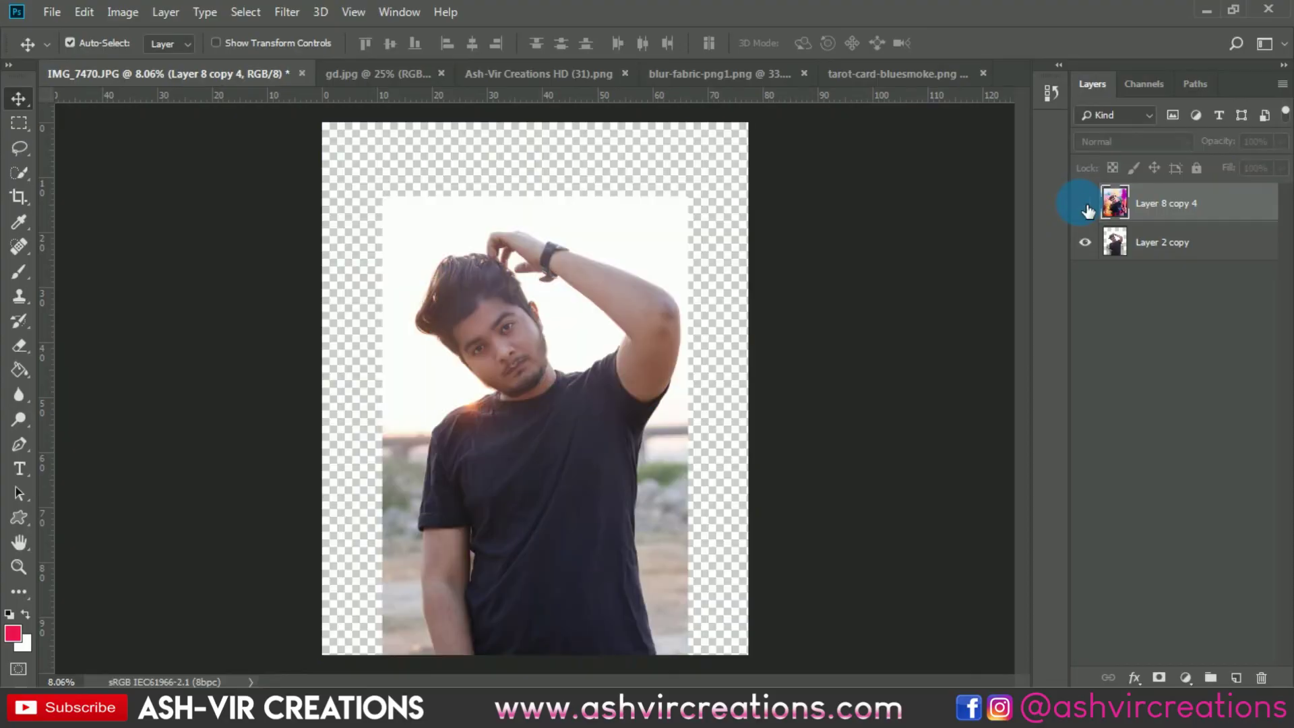
pyautogui.click(1086, 205)
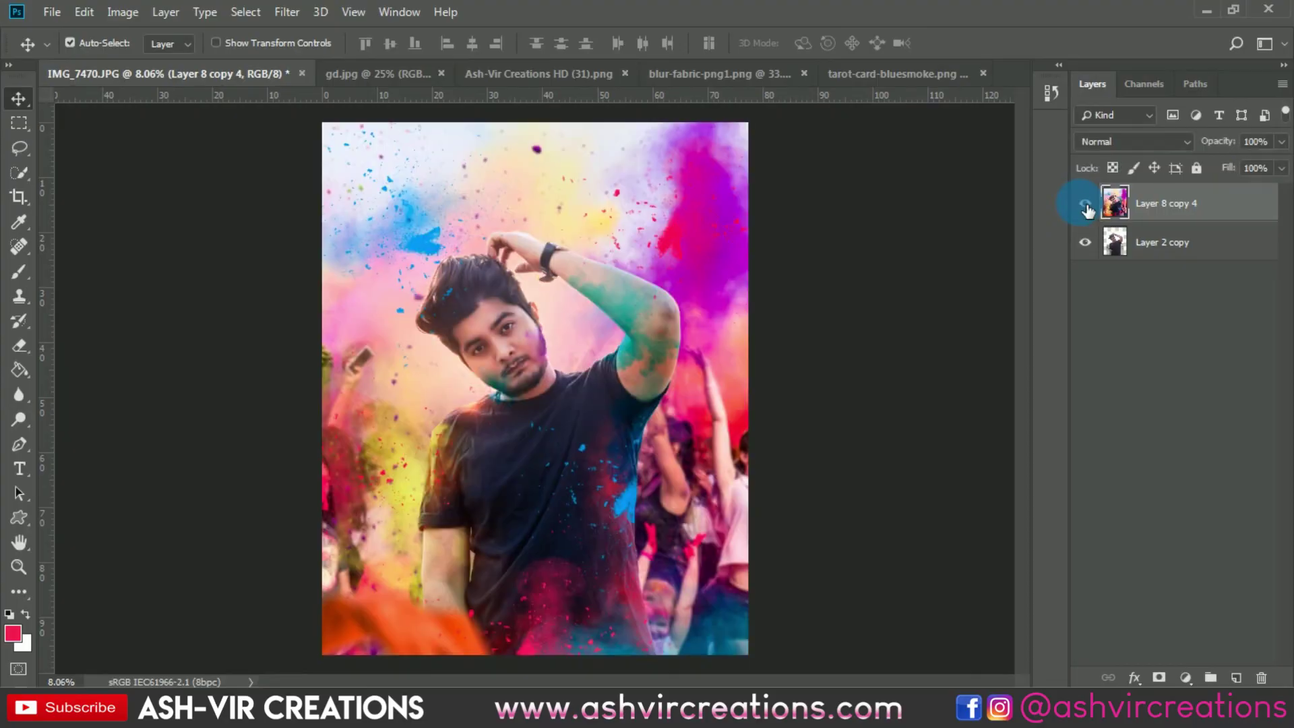
pyautogui.click(1086, 205)
pyautogui.click(1086, 204)
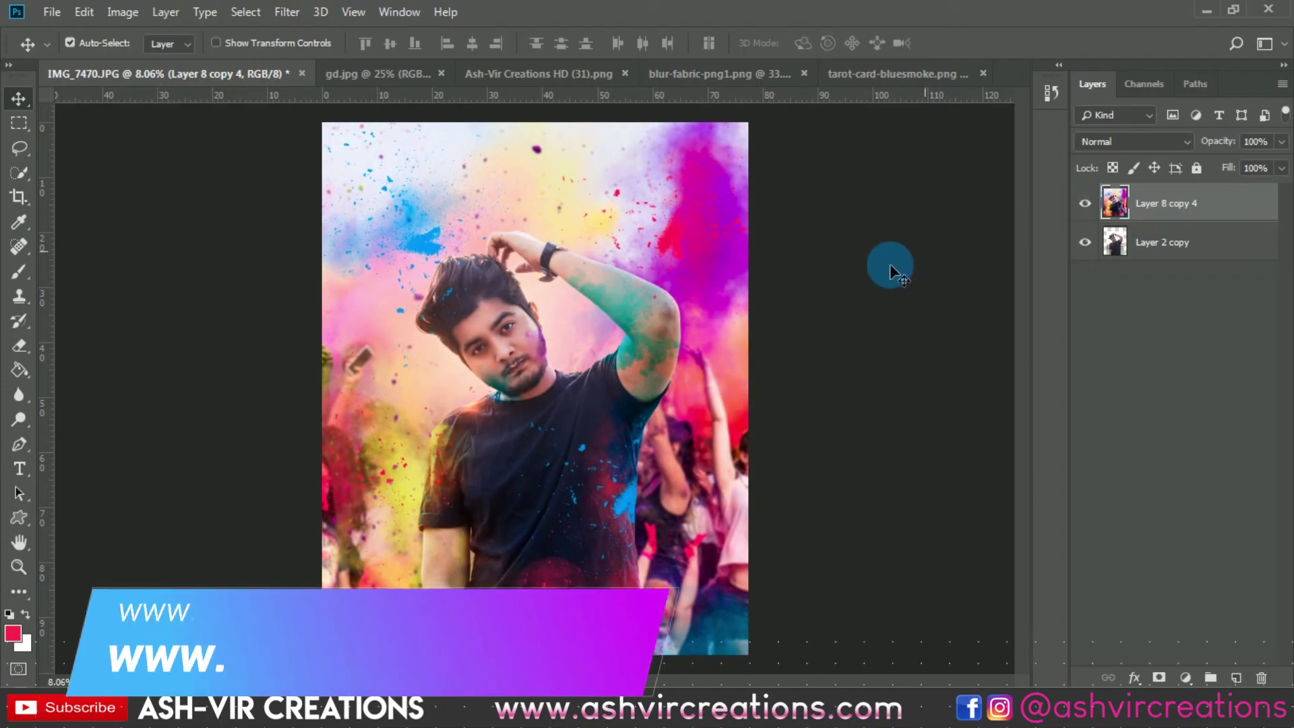
# - Compare the man's face and raised arm up close with the original by repeatedly hiding and reshowing Layer 8 copy 4
pyautogui.scroll(3, 759, 334)
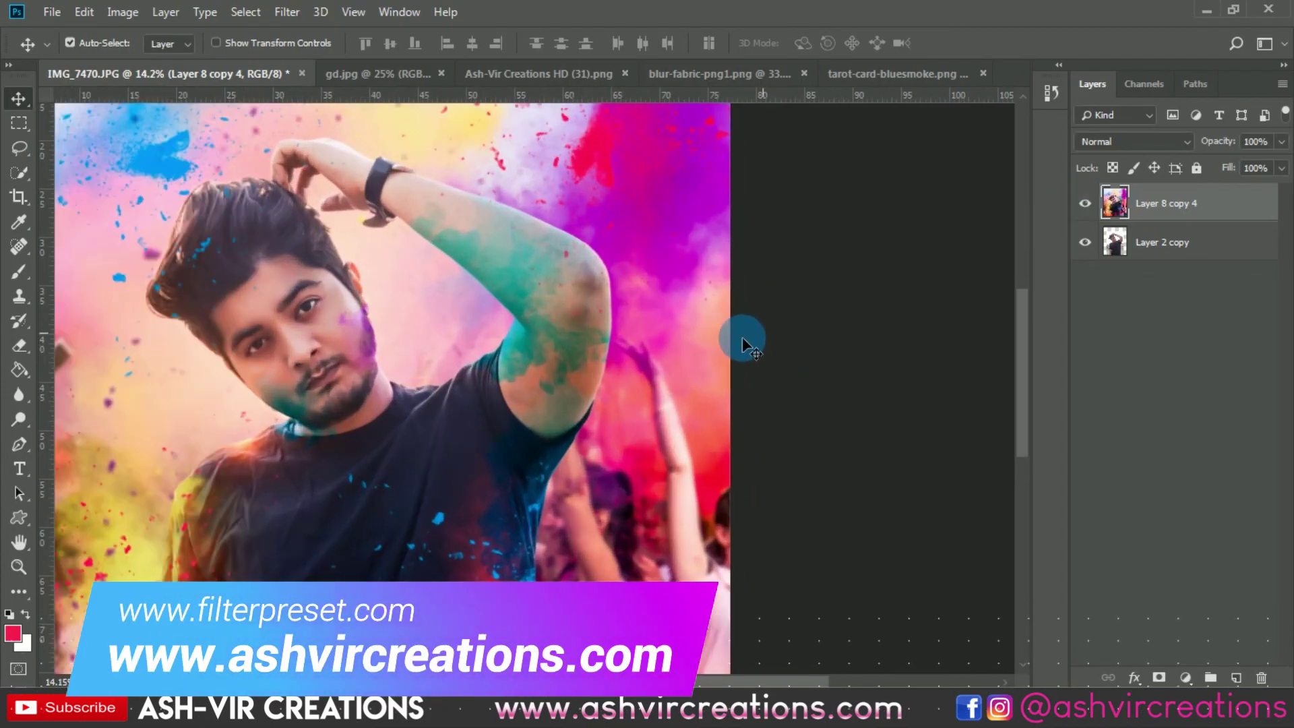
pyautogui.moveTo(745, 341); pyautogui.dragTo(738, 441)
pyautogui.click(1085, 205)
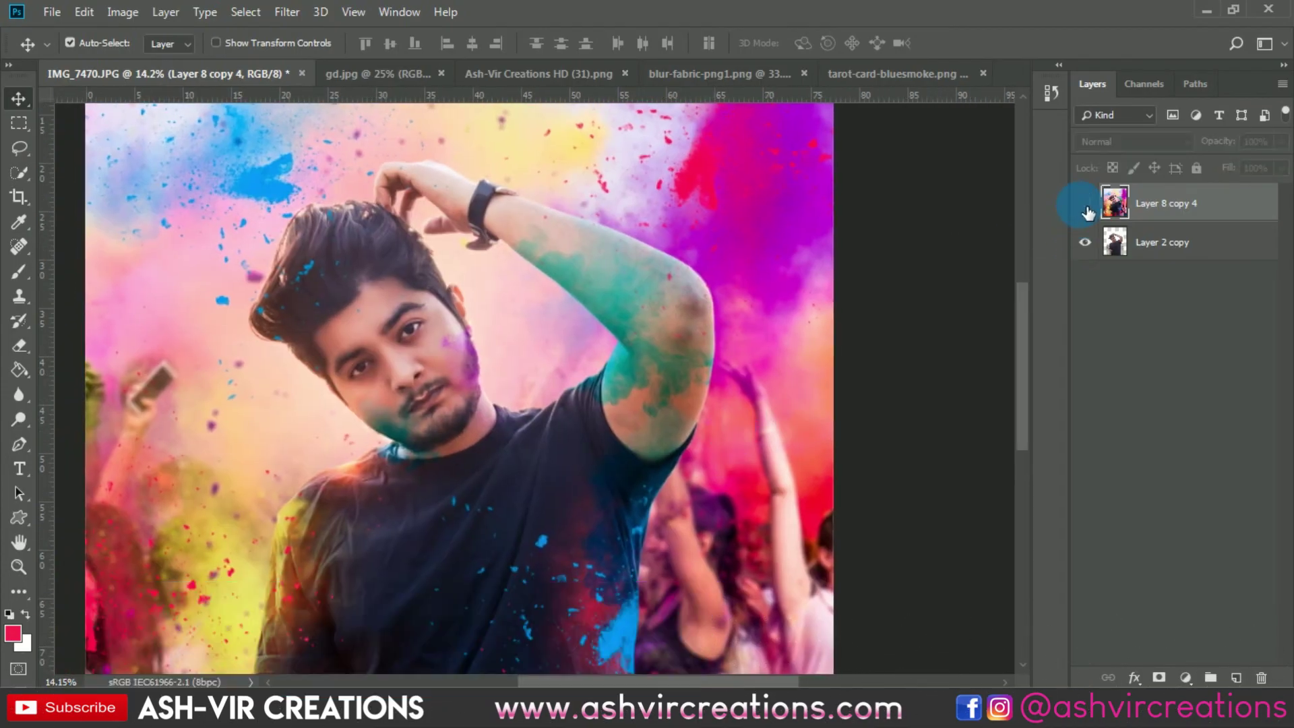
pyautogui.click(1088, 208)
pyautogui.moveTo(905, 241); pyautogui.dragTo(939, 251)
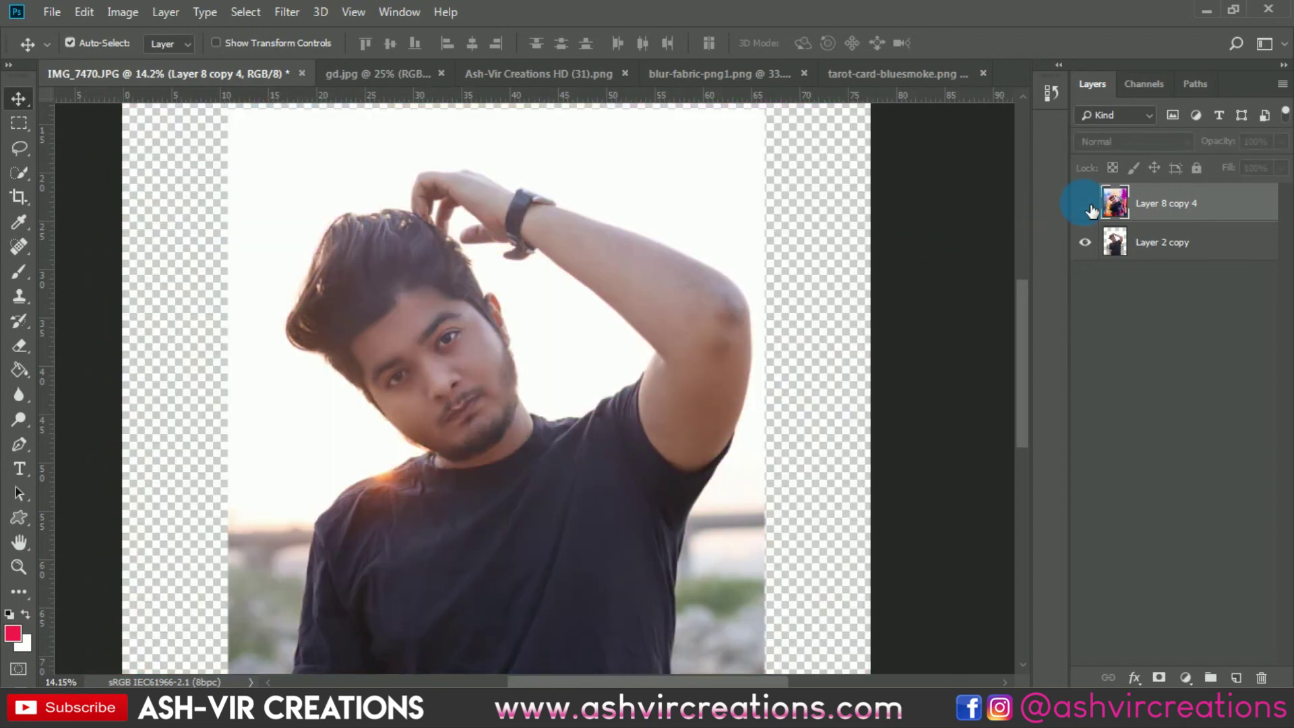
pyautogui.click(1088, 206)
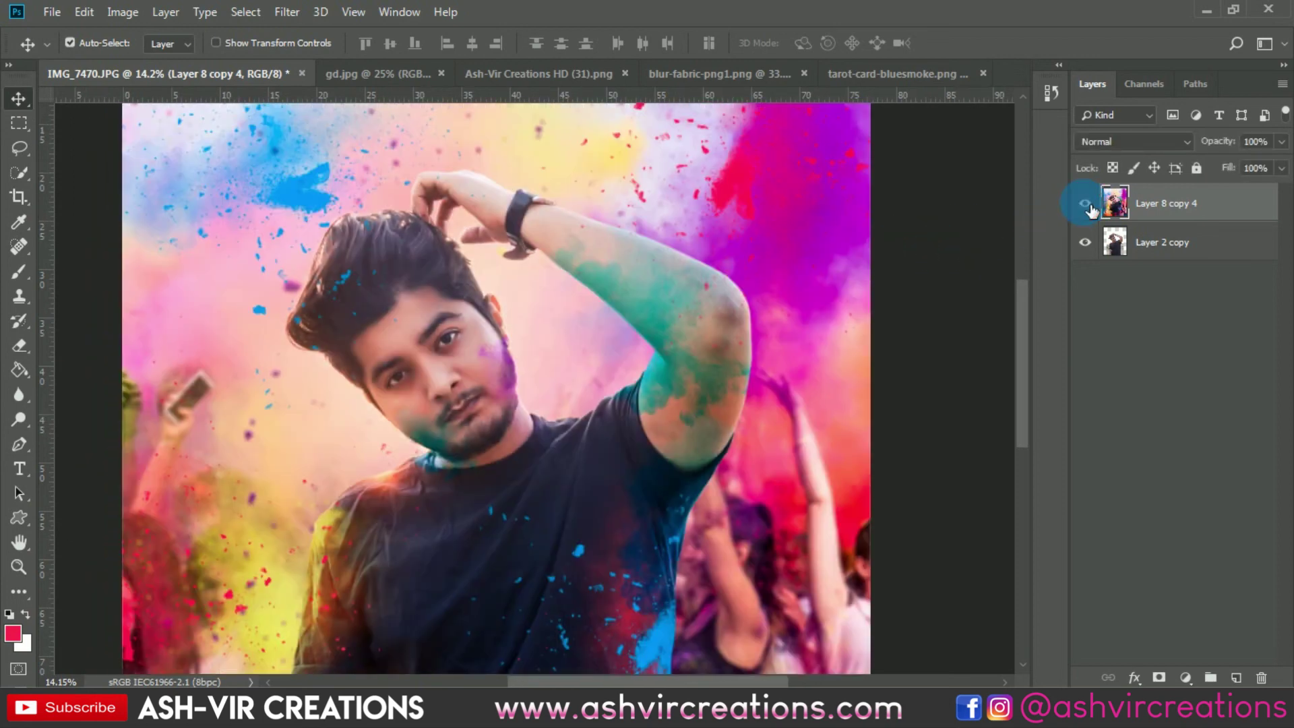
pyautogui.click(1085, 205)
pyautogui.click(1087, 206)
pyautogui.scroll(3, 575, 349)
pyautogui.scroll(-3, 574, 348)
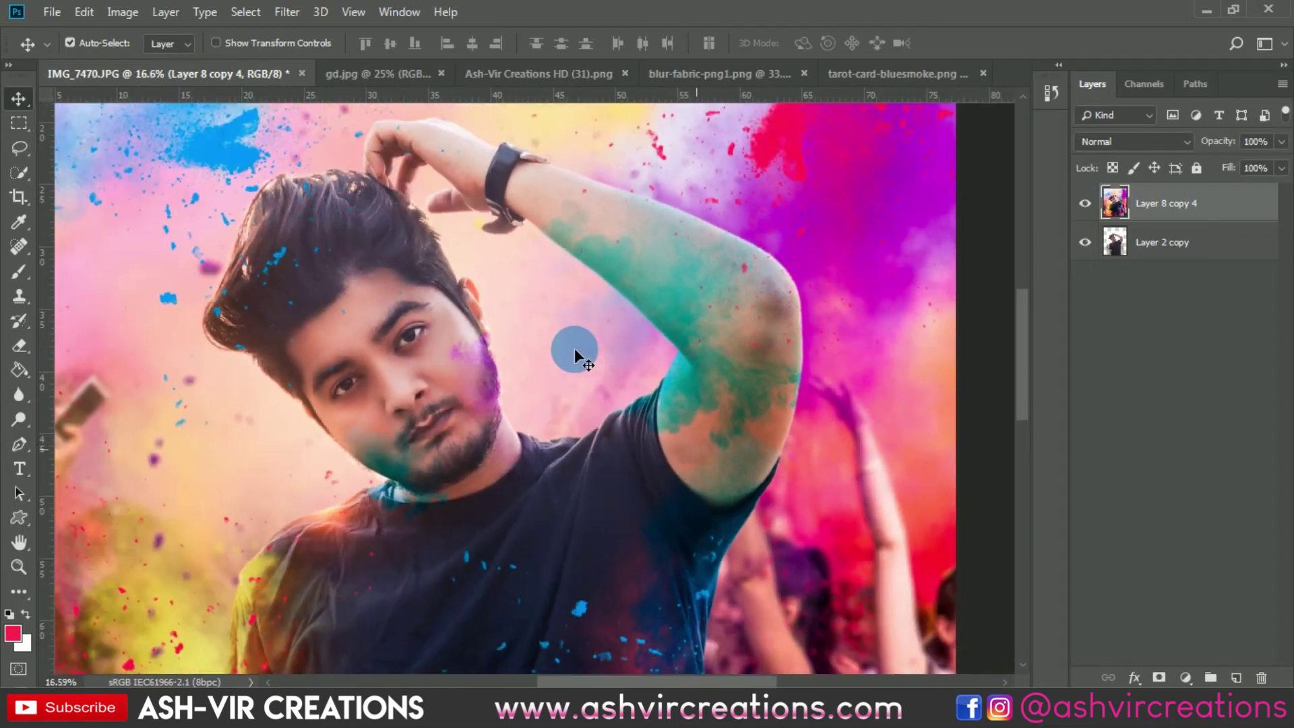
pyautogui.click(1086, 205)
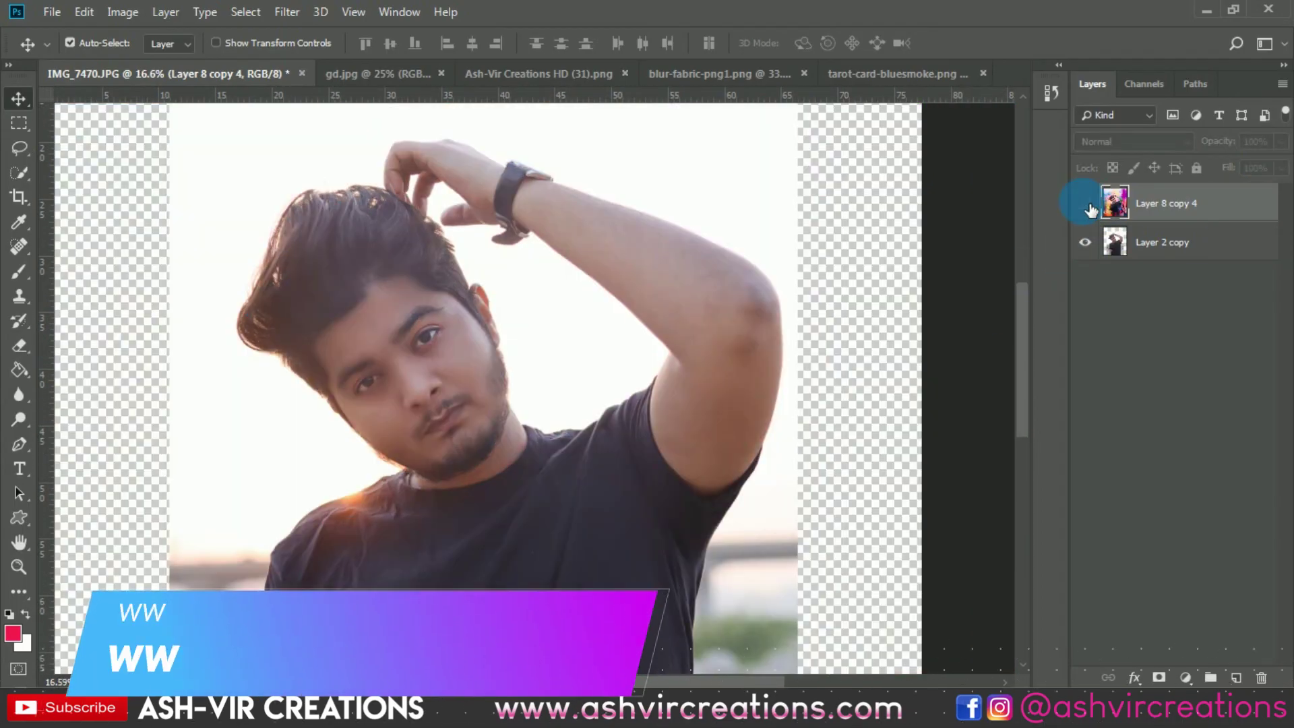
pyautogui.click(1087, 205)
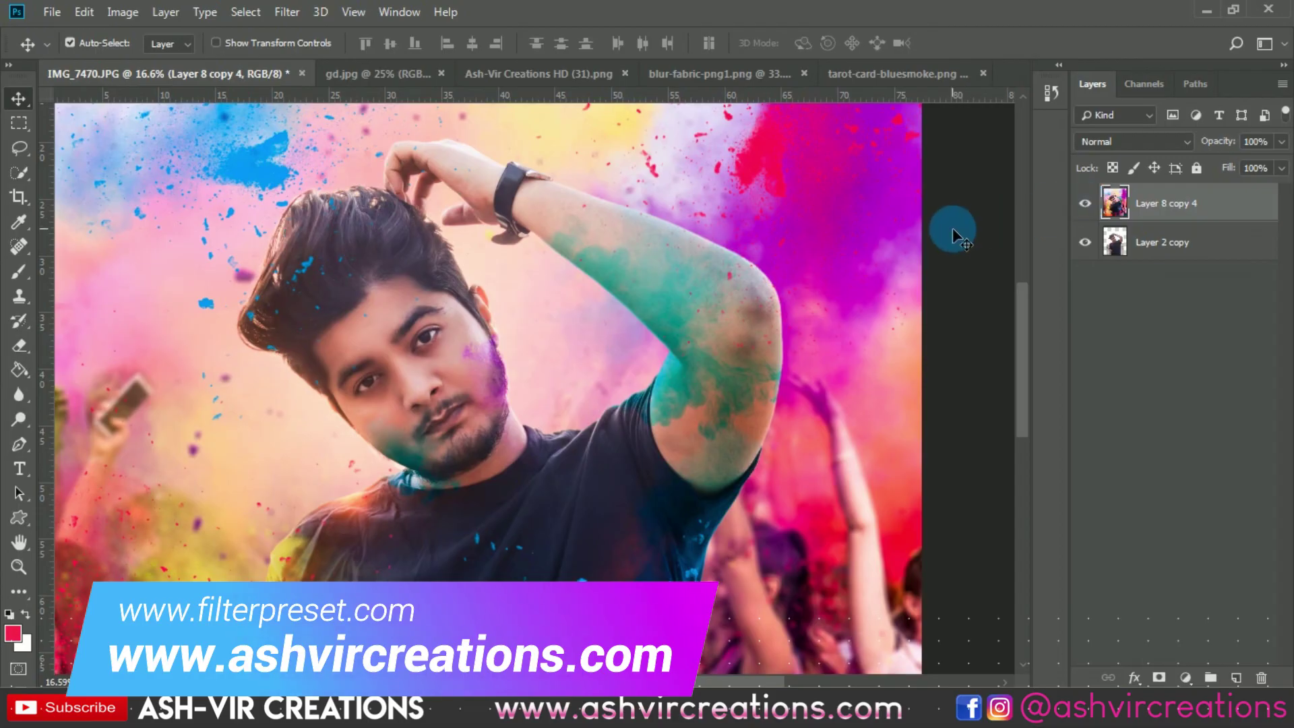
# - View the whole image again and toggle Layer 8 copy 4 off and on for a final before-and-after check
pyautogui.scroll(-2, 961, 236)
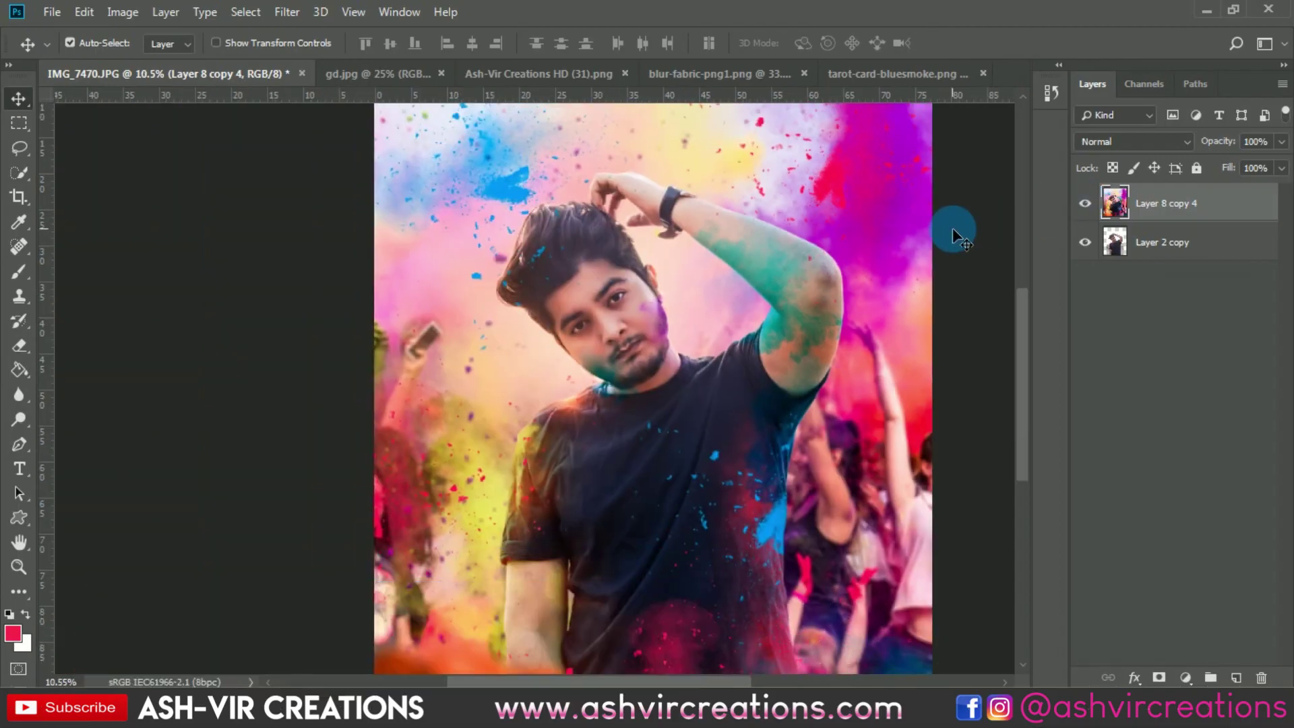
pyautogui.scroll(-2, 961, 236)
pyautogui.scroll(1, 842, 231)
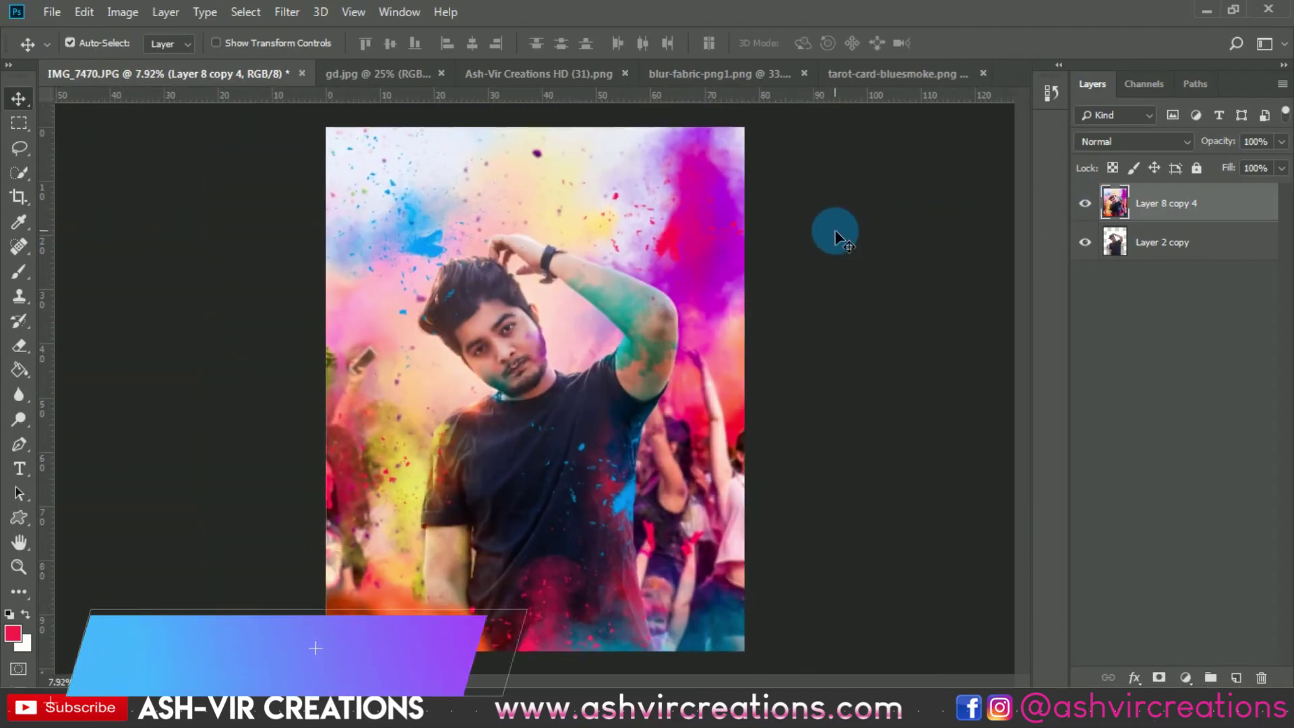
pyautogui.click(1086, 203)
pyautogui.click(1085, 204)
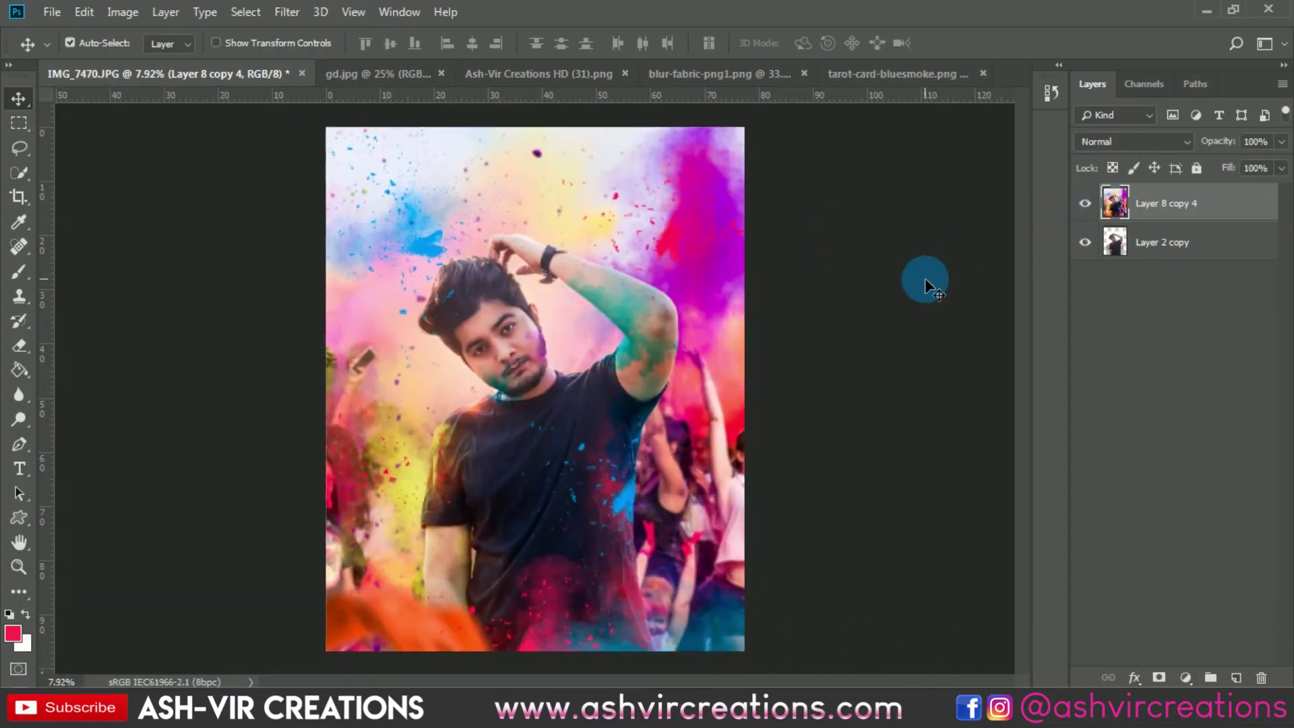